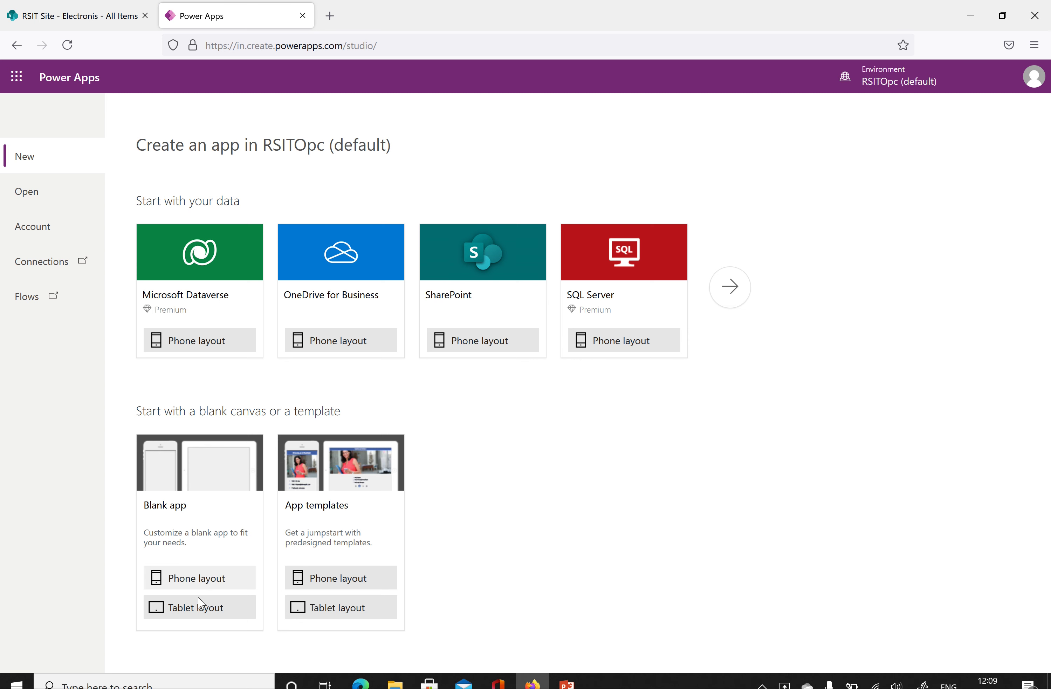
Create a blank canvas app in tablet layout and place a button on Screen1 at about X 240, Y 348
left_click(199, 609)
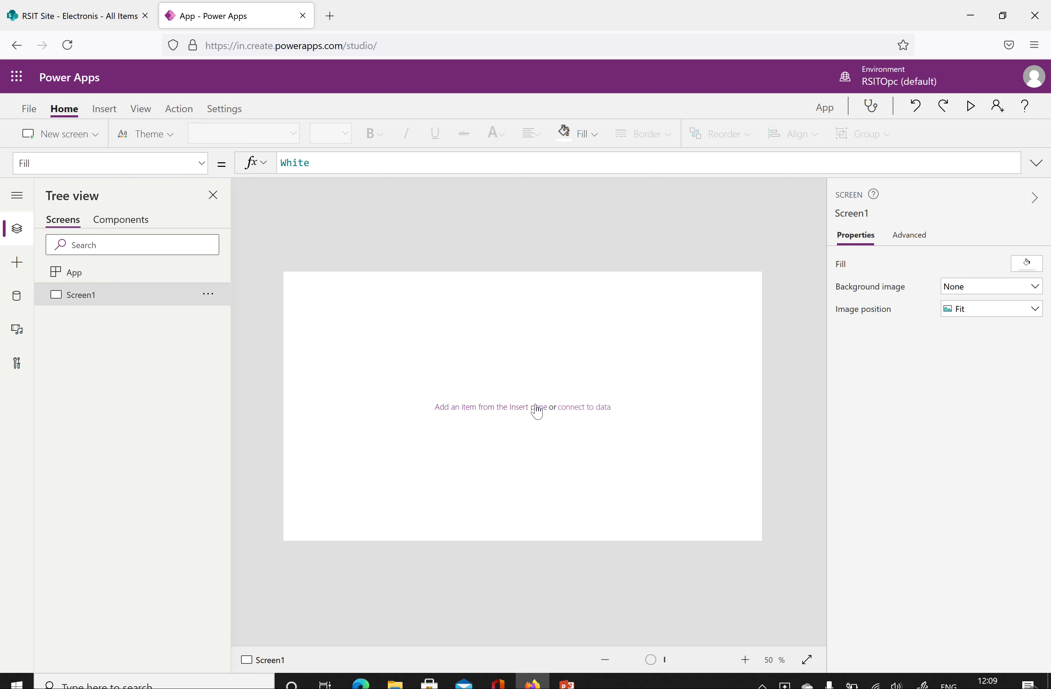
left_click(110, 115)
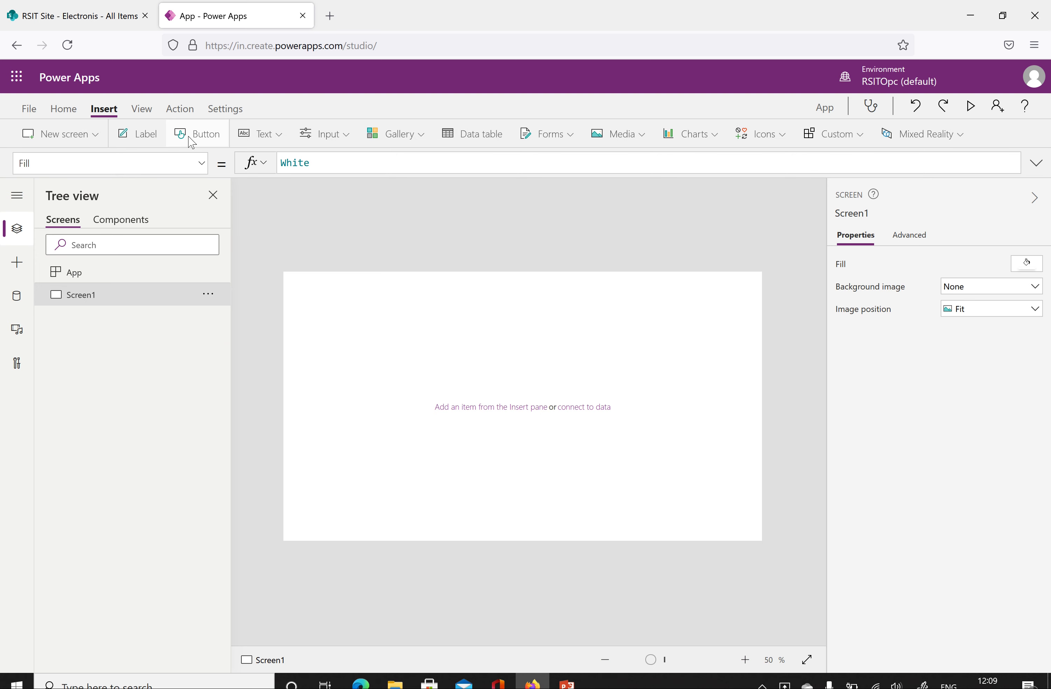
left_click(194, 140)
left_click_drag(311, 297, 380, 398)
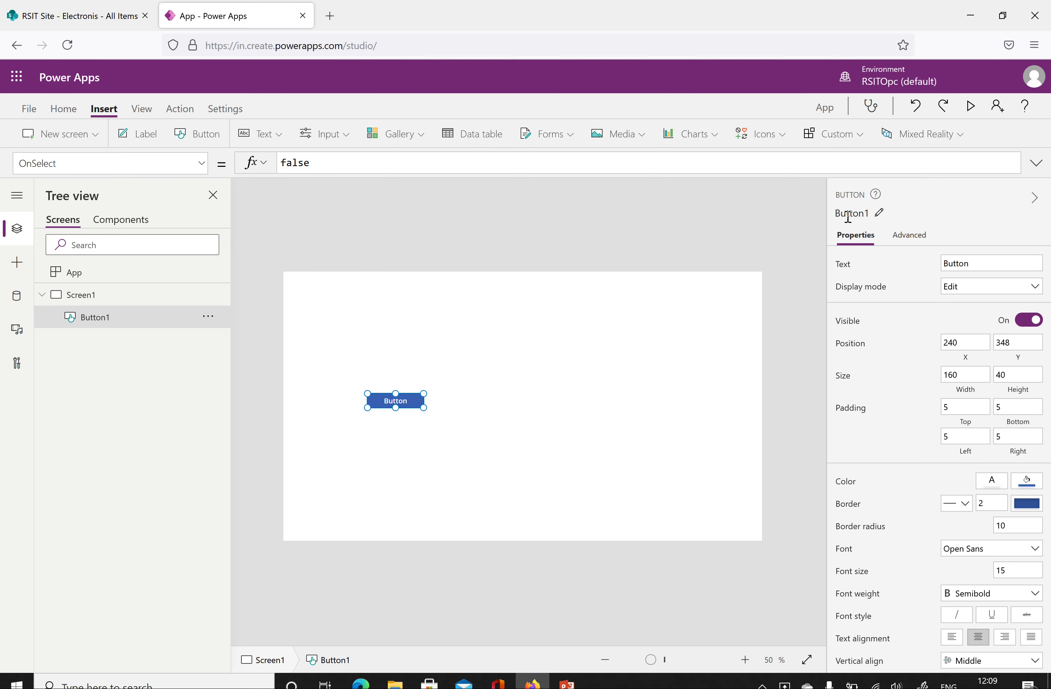
Set the button's text to "Collection"
left_click_drag(996, 268, 904, 264)
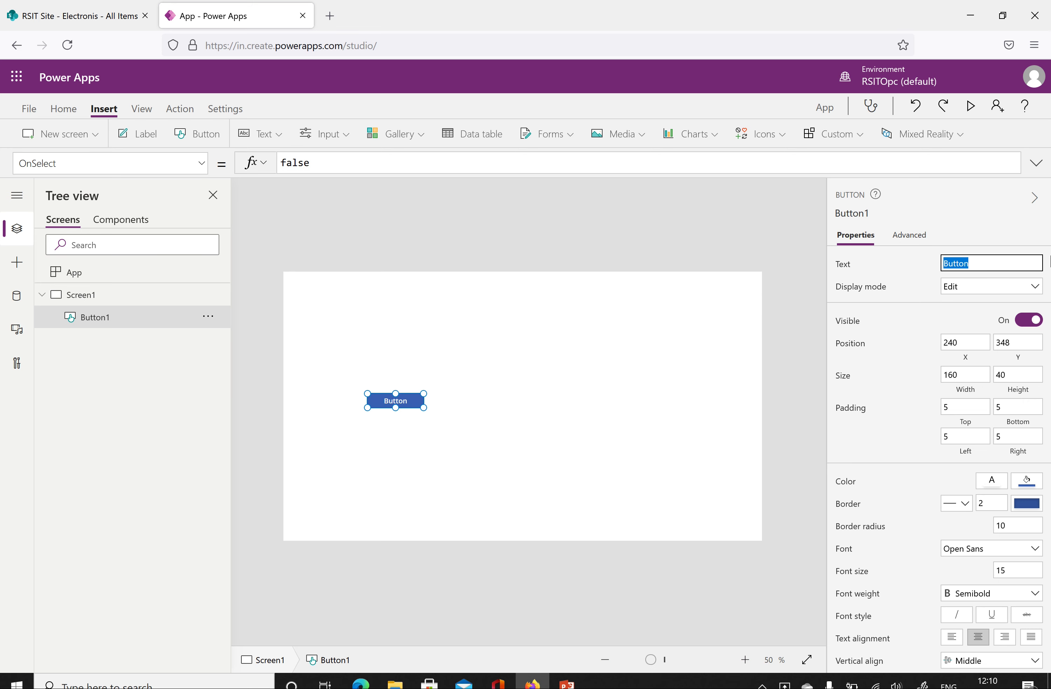
type("Collecti")
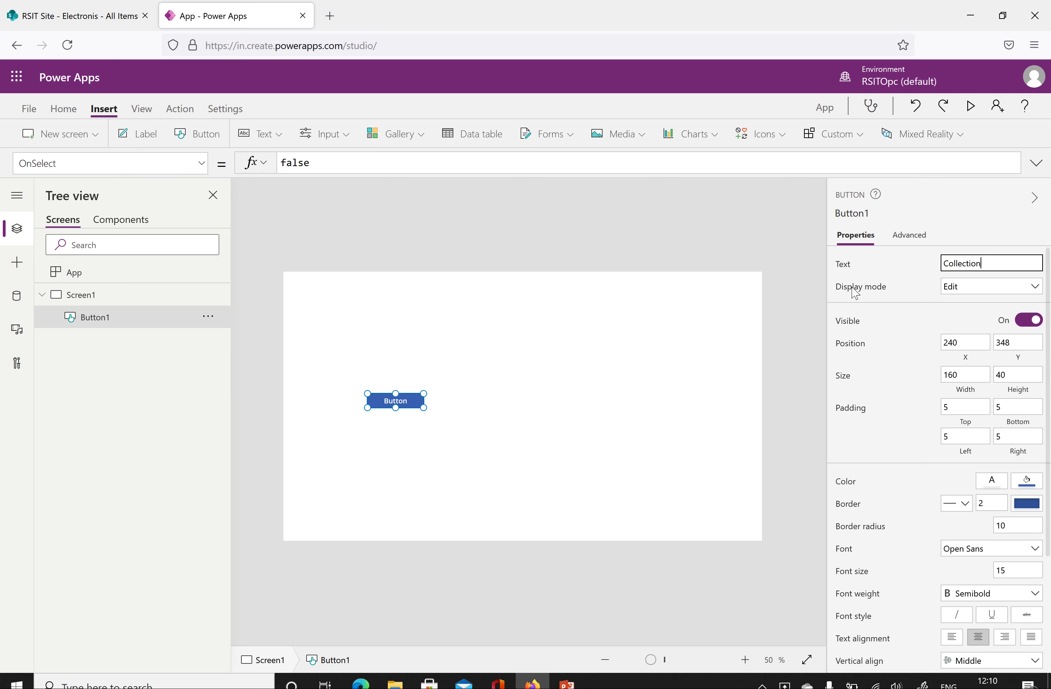
left_click(556, 365)
left_click(401, 388)
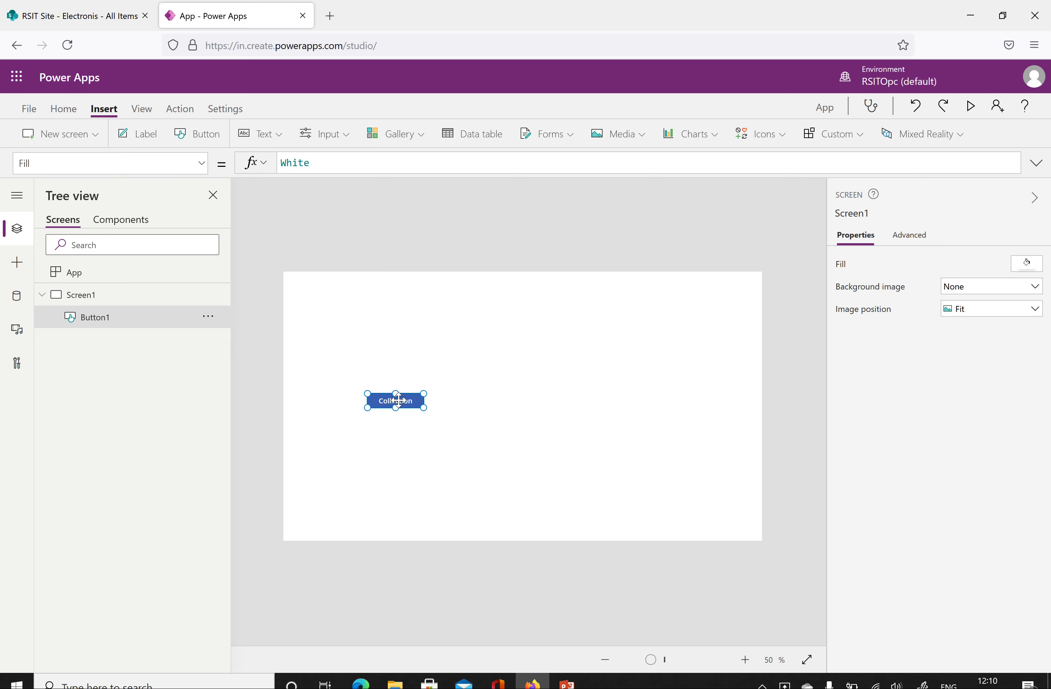
Enlarge the Collection button to about 215 wide and 67 high
left_click(744, 659)
left_click(743, 660)
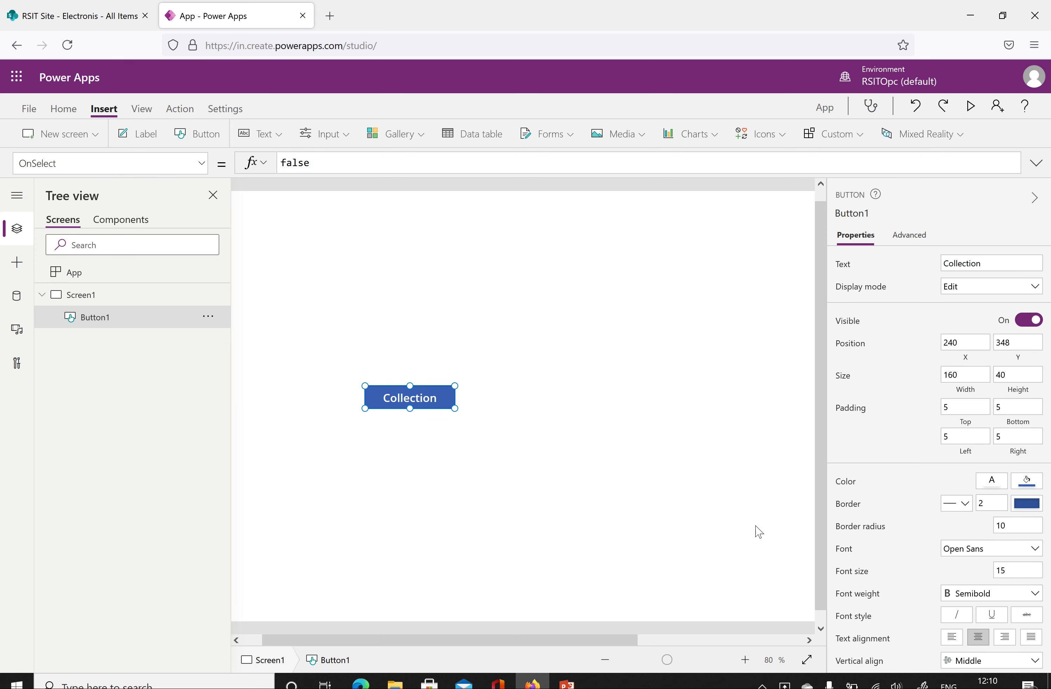
left_click(604, 661)
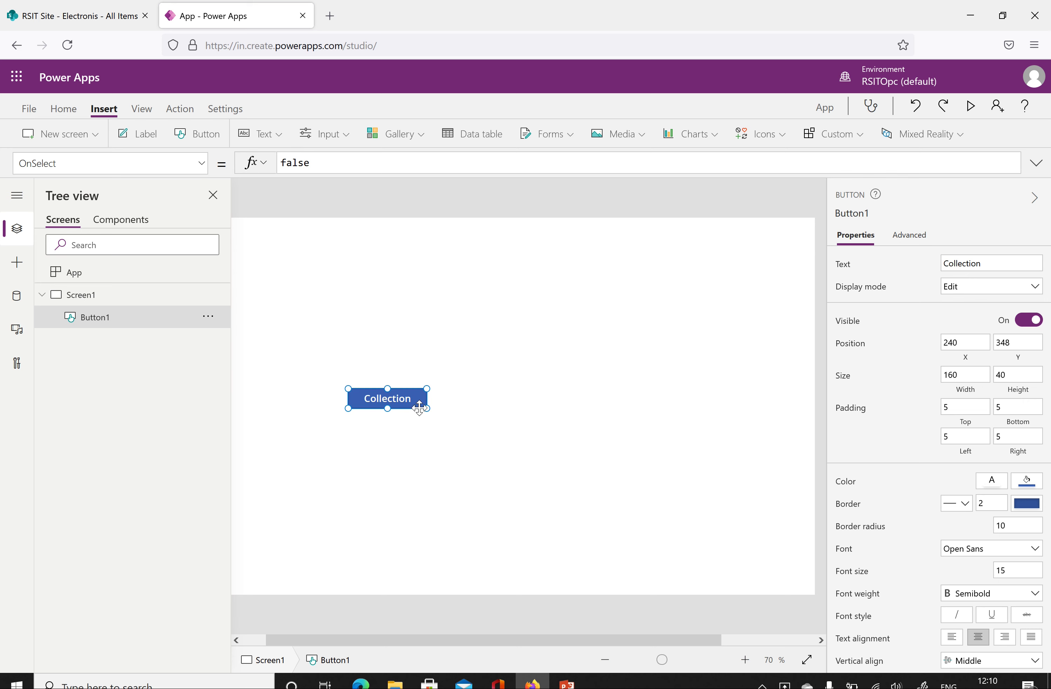
left_click_drag(388, 408, 455, 406)
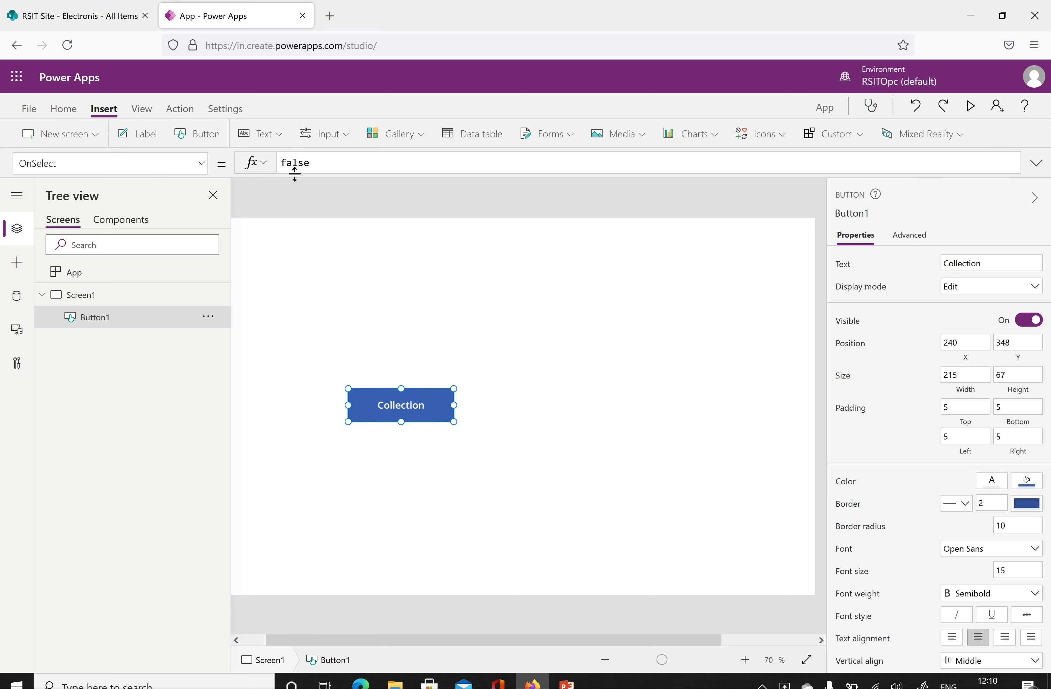
Replace the Collection button's OnSelect formula with Collect(CollectionData, 1)
left_click(330, 165)
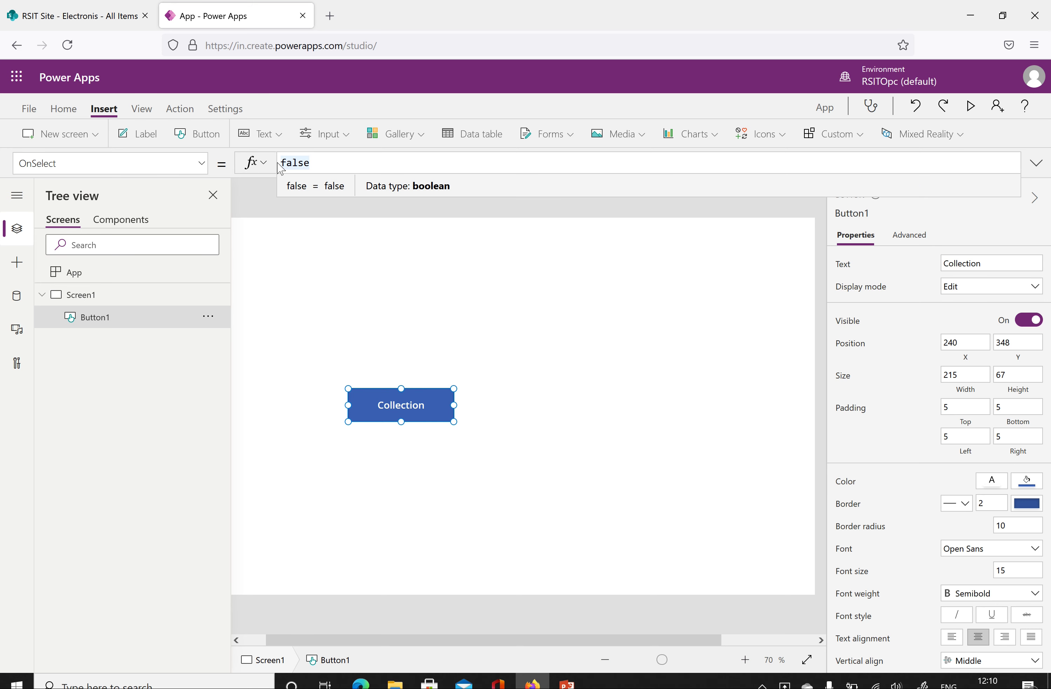
key("BackSpace")
key("BackSpace")
key("BackSpace")
key("BackSpace")
key("BackSpace")
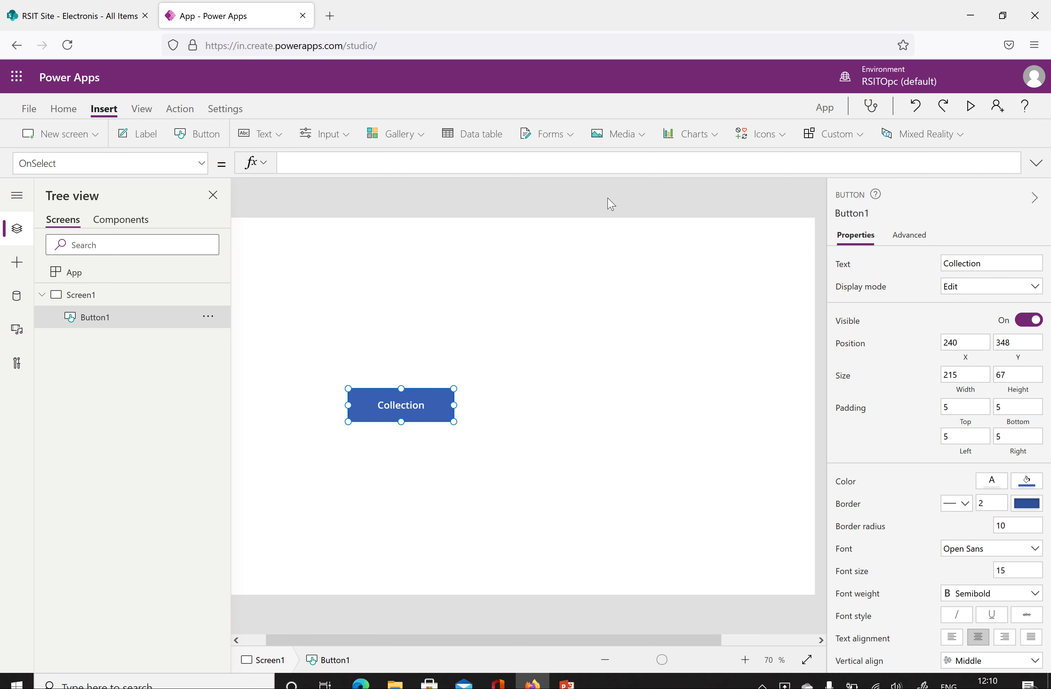
type("Collect")
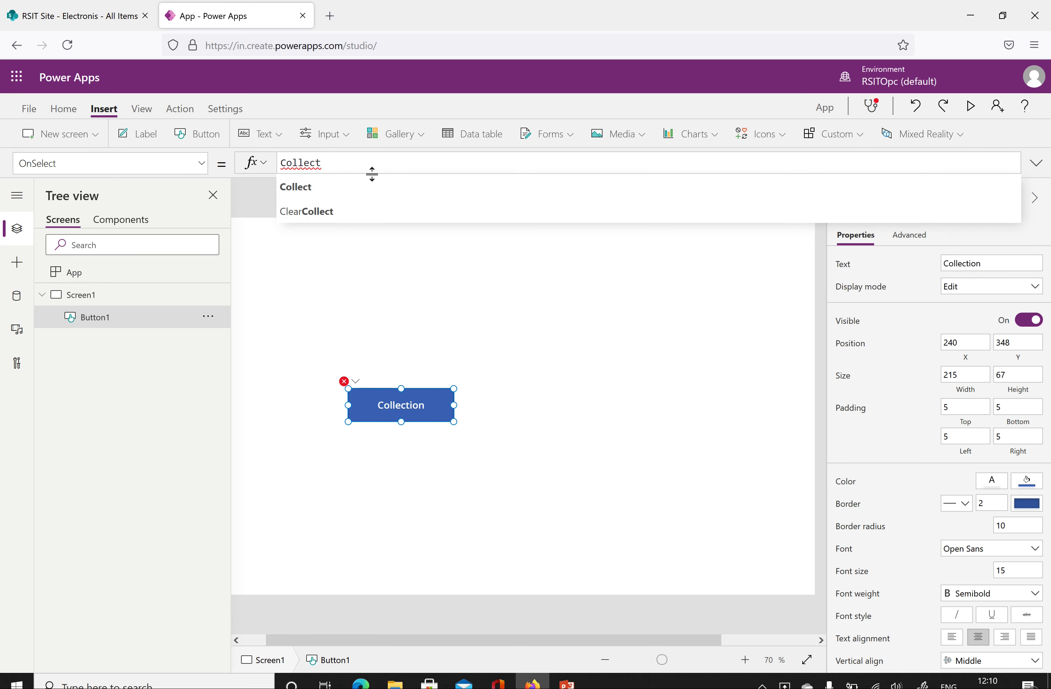
left_click(345, 186)
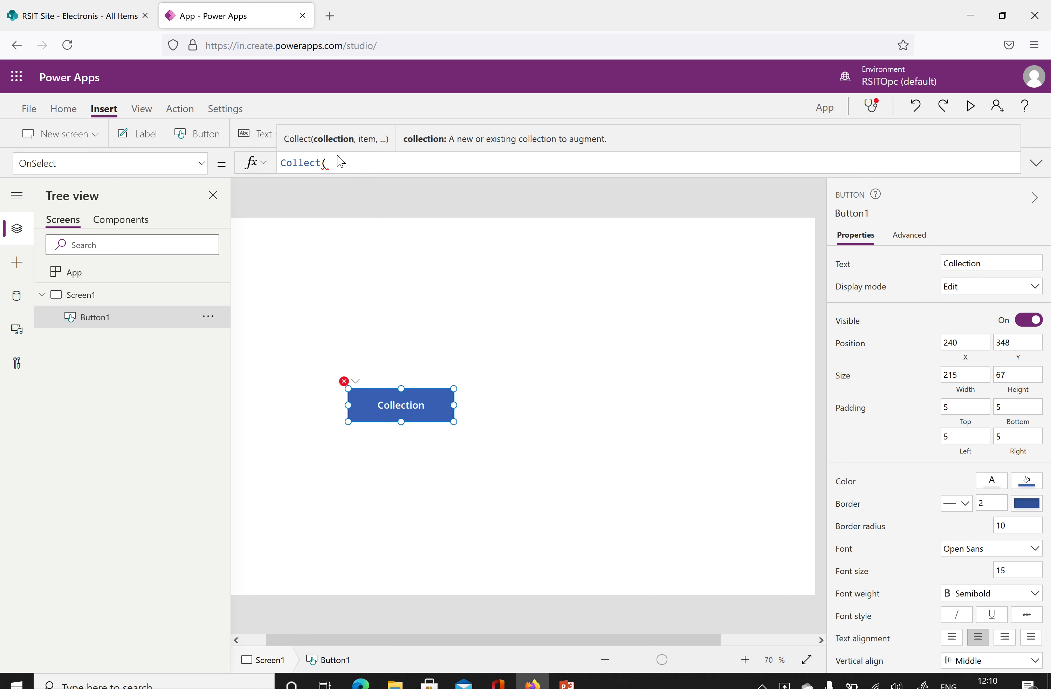
type("ollect")
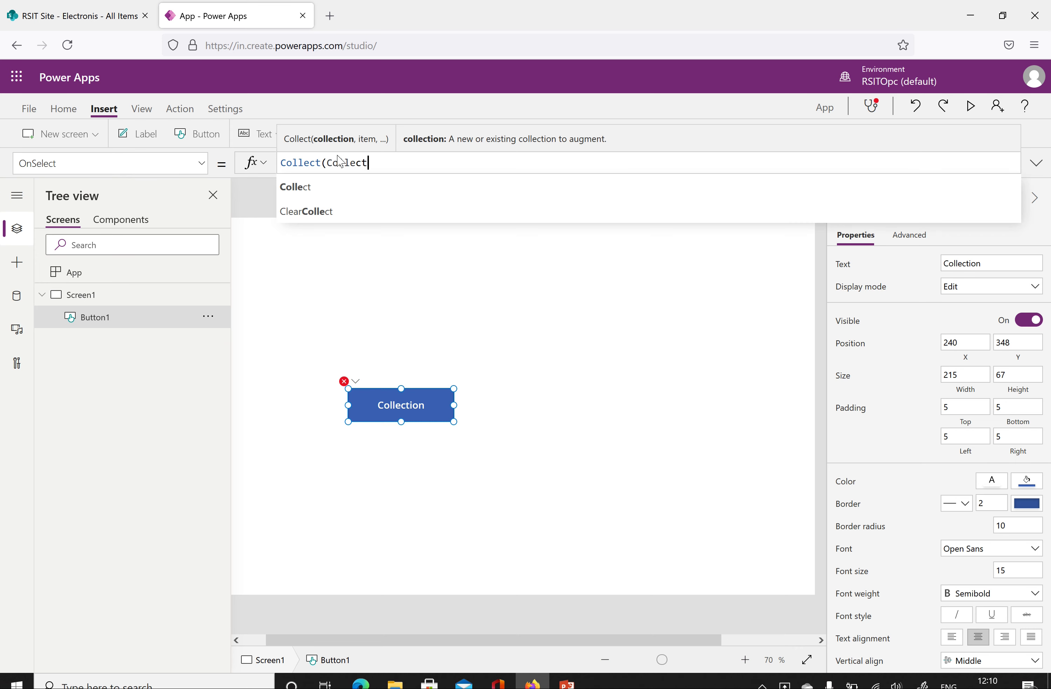
type("ionData,")
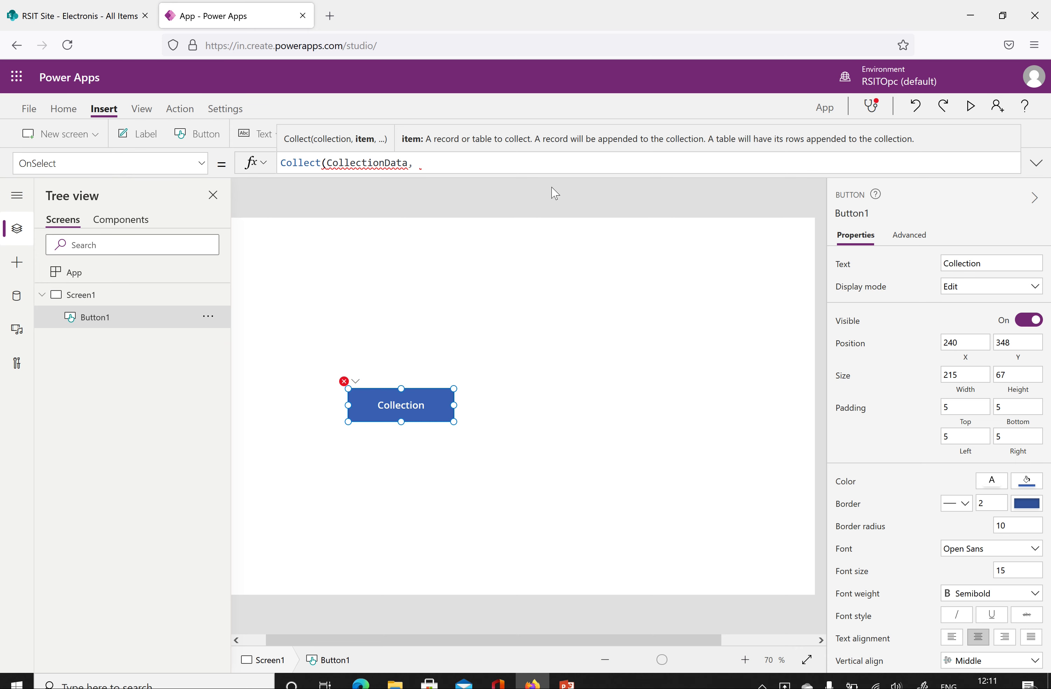
type("1)")
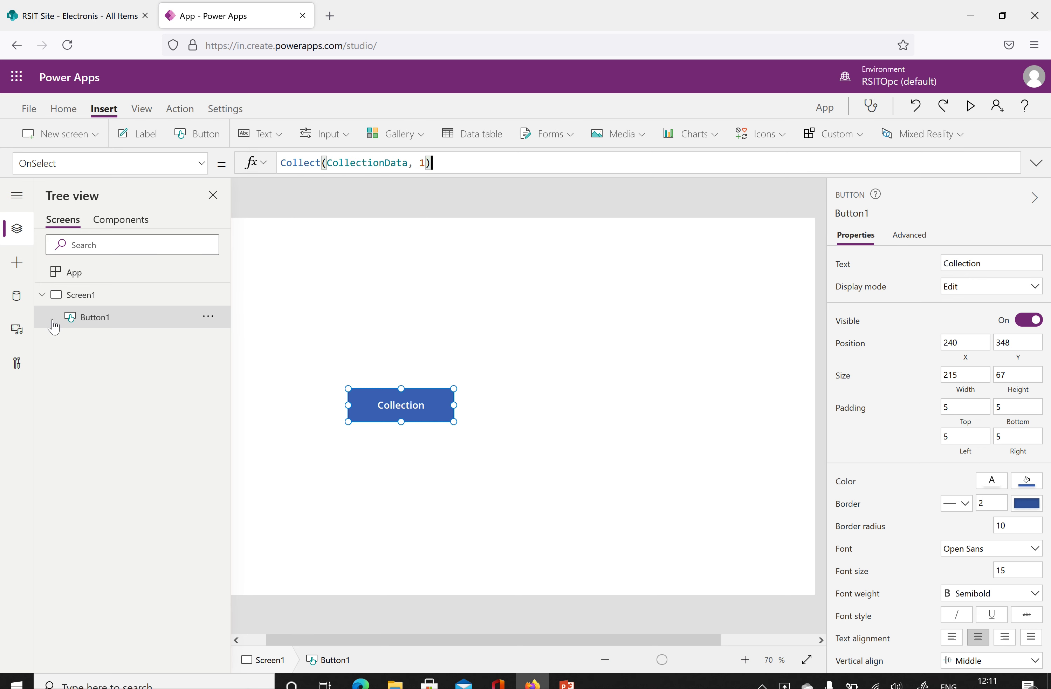
Add the Electronis list from the RSIT Site as a data source through the existing SharePoint connection
left_click(16, 307)
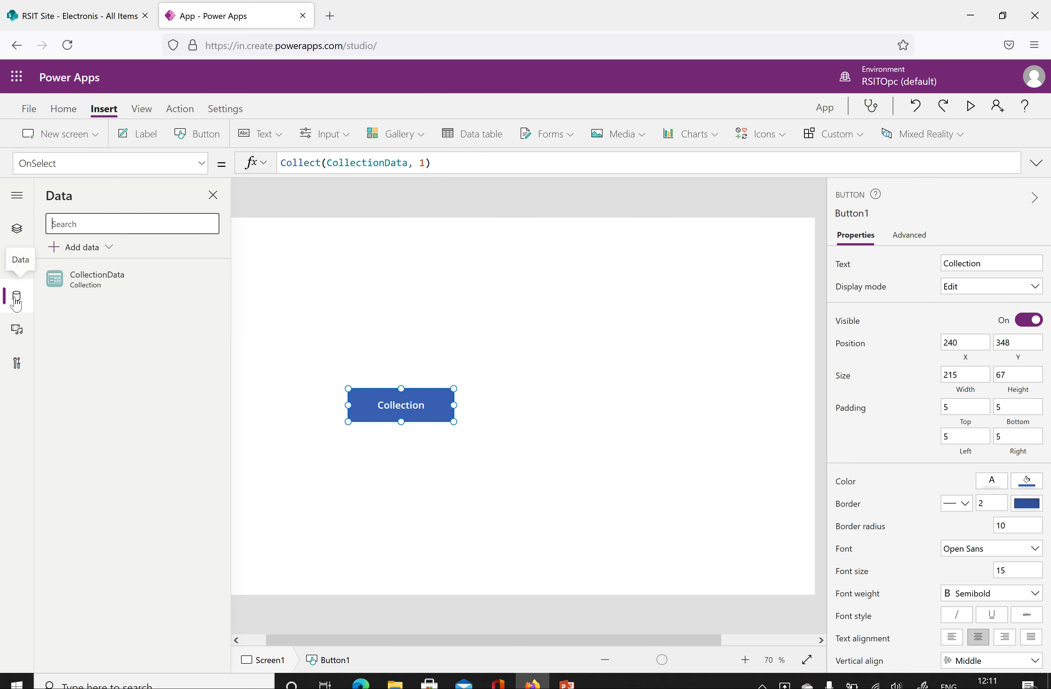
mouse_move(82, 290)
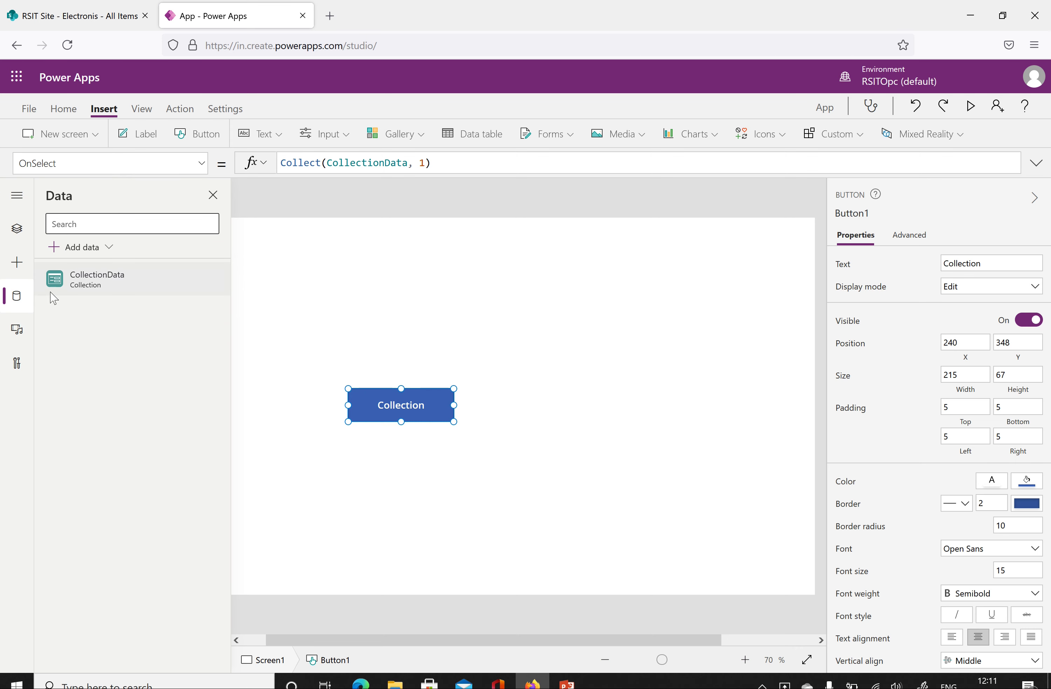
left_click(78, 247)
left_click(146, 299)
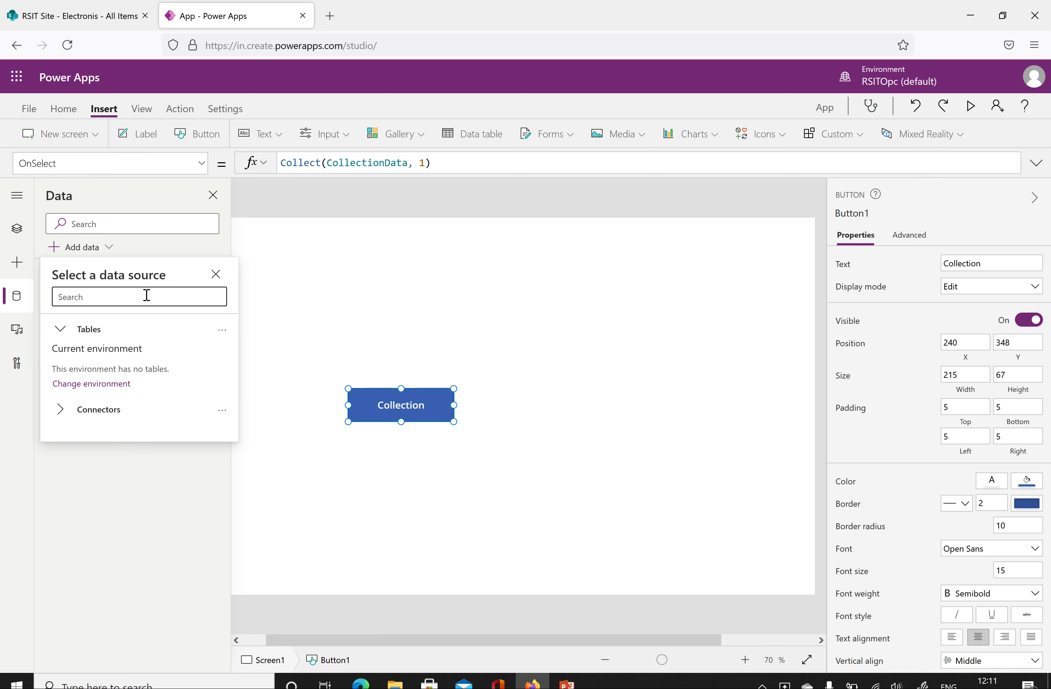
type("SharePoint")
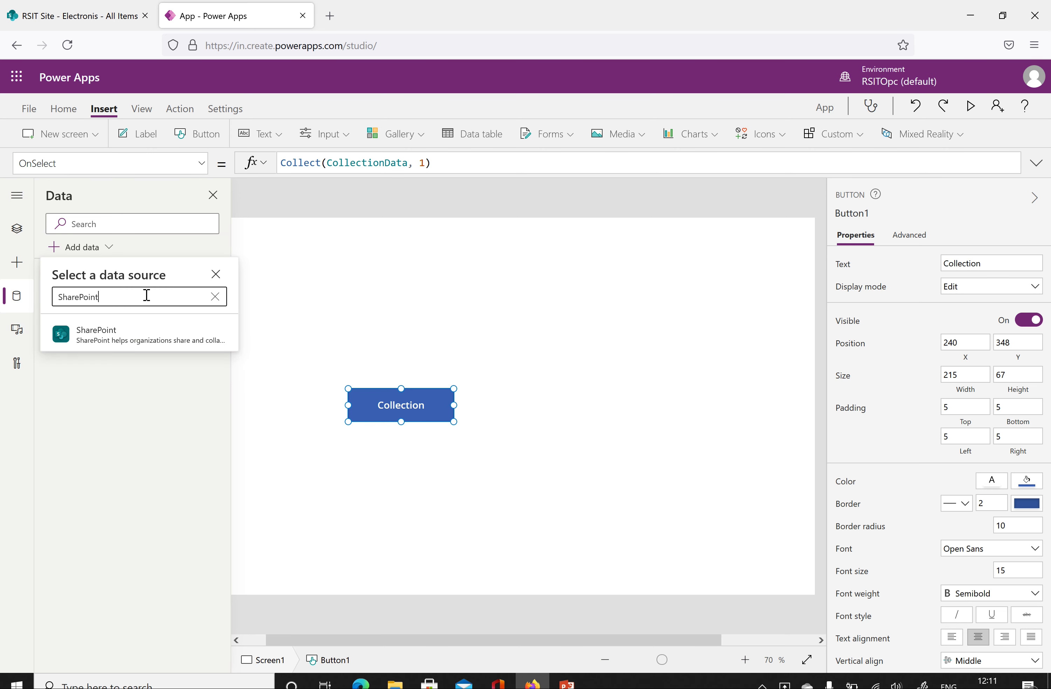
left_click(105, 343)
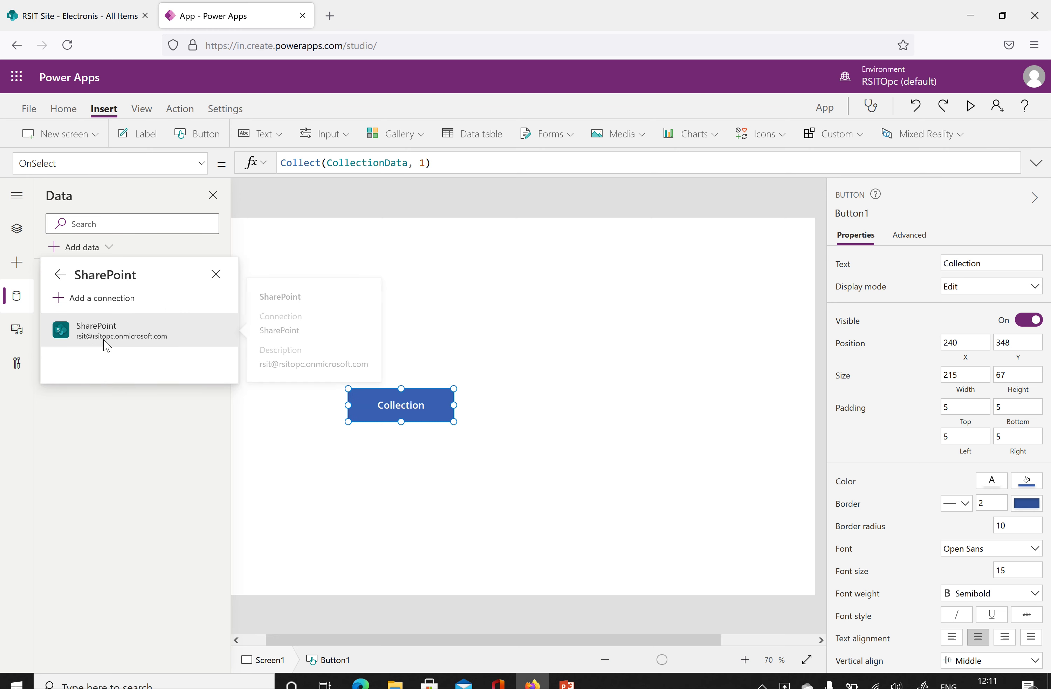
left_click(118, 334)
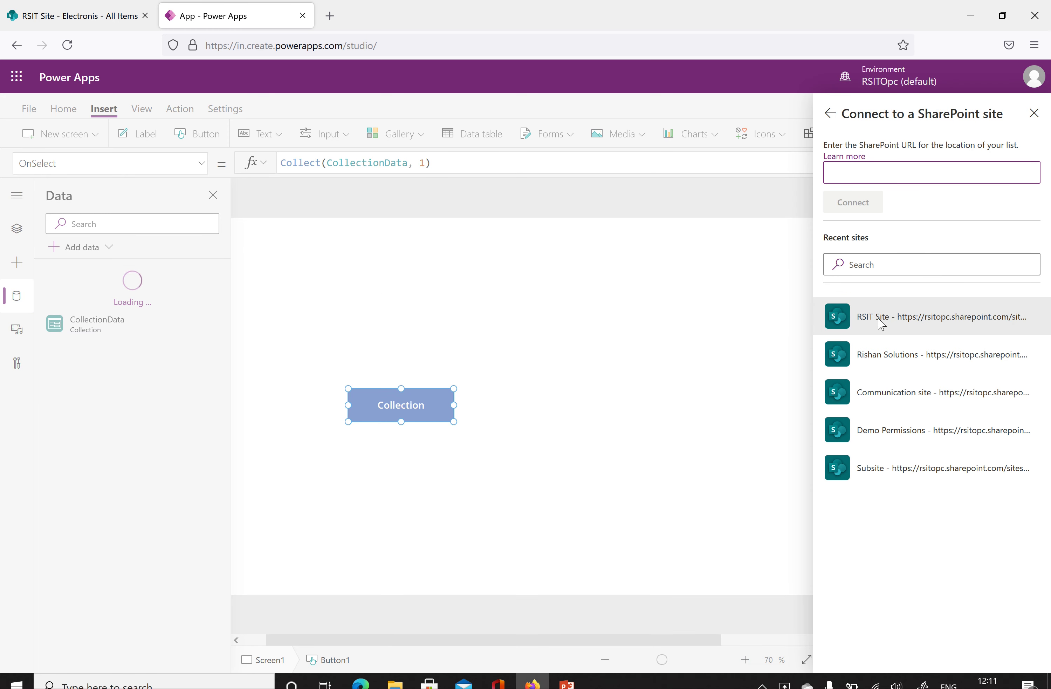
left_click(880, 323)
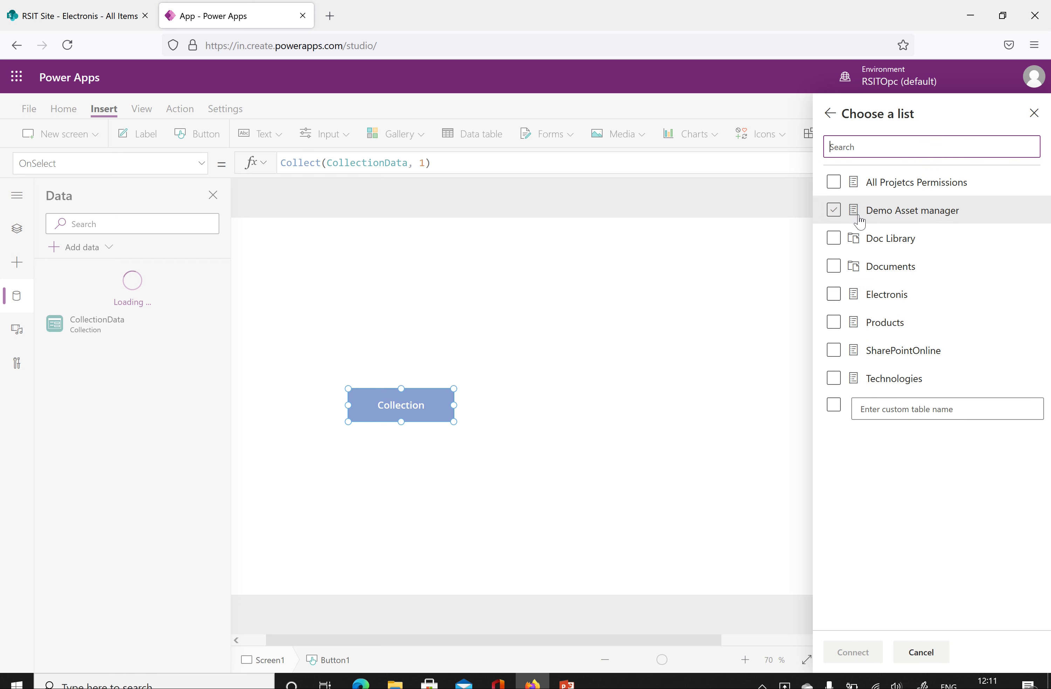
left_click(833, 296)
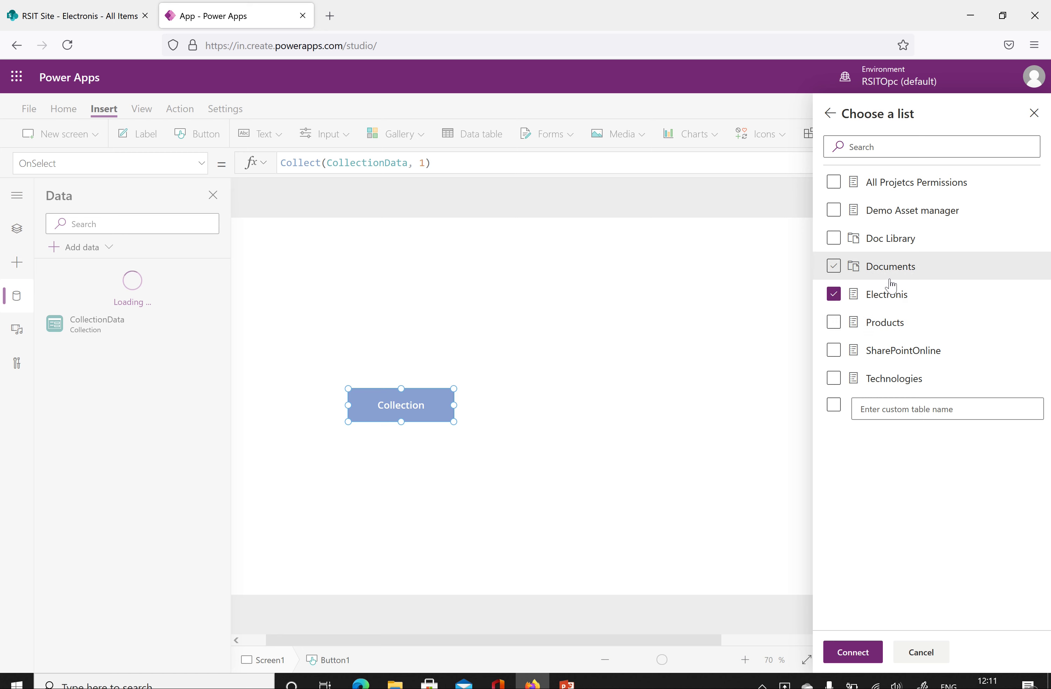
left_click(852, 652)
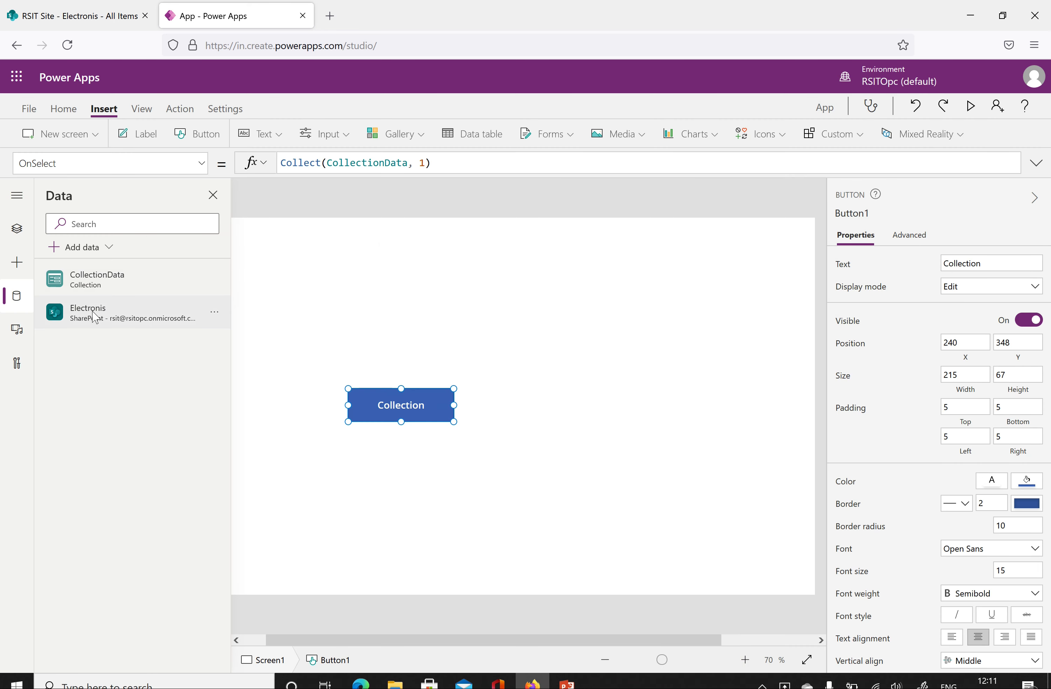
Change the item argument in the Collection button's OnSelect formula to Electronis, giving Collect(CollectionData, Electronis)
mouse_move(95, 318)
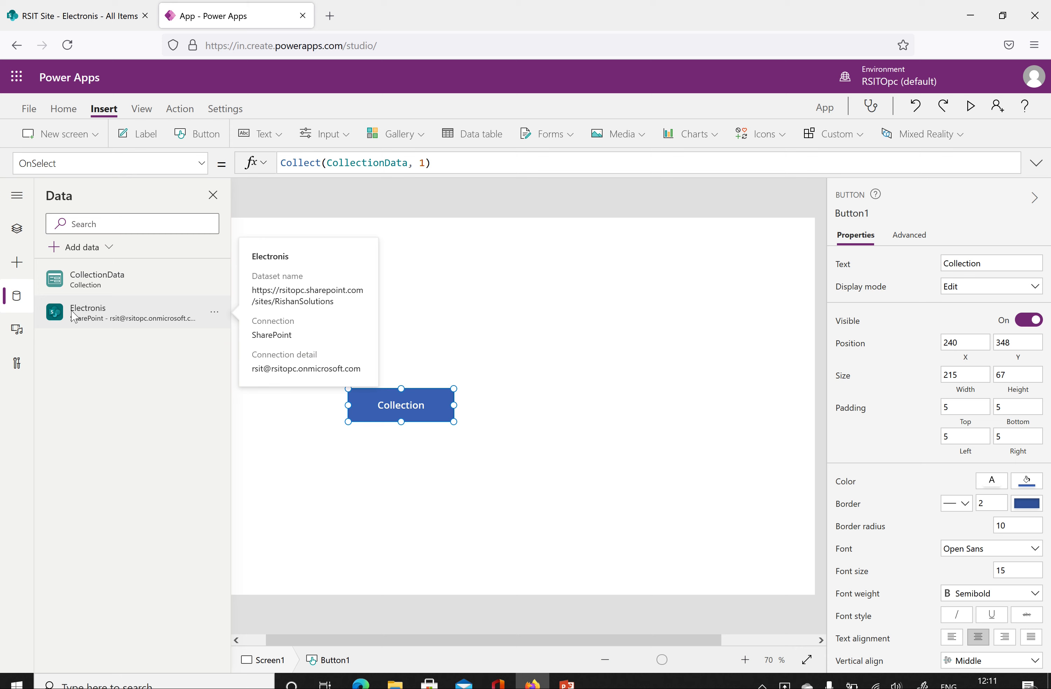
left_click(420, 164)
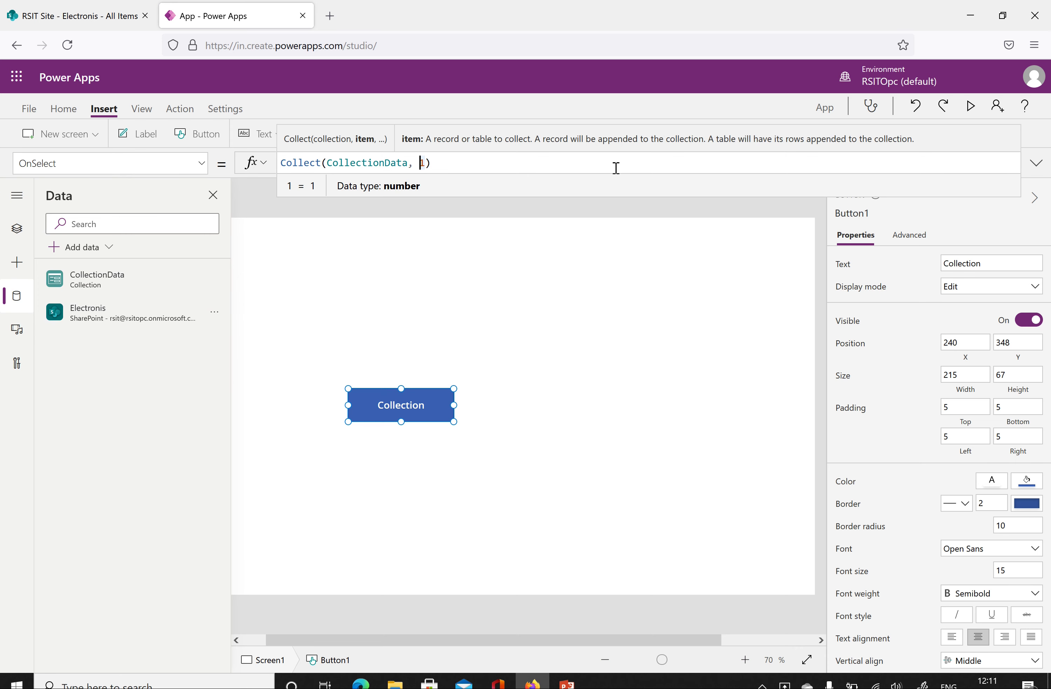
type("el")
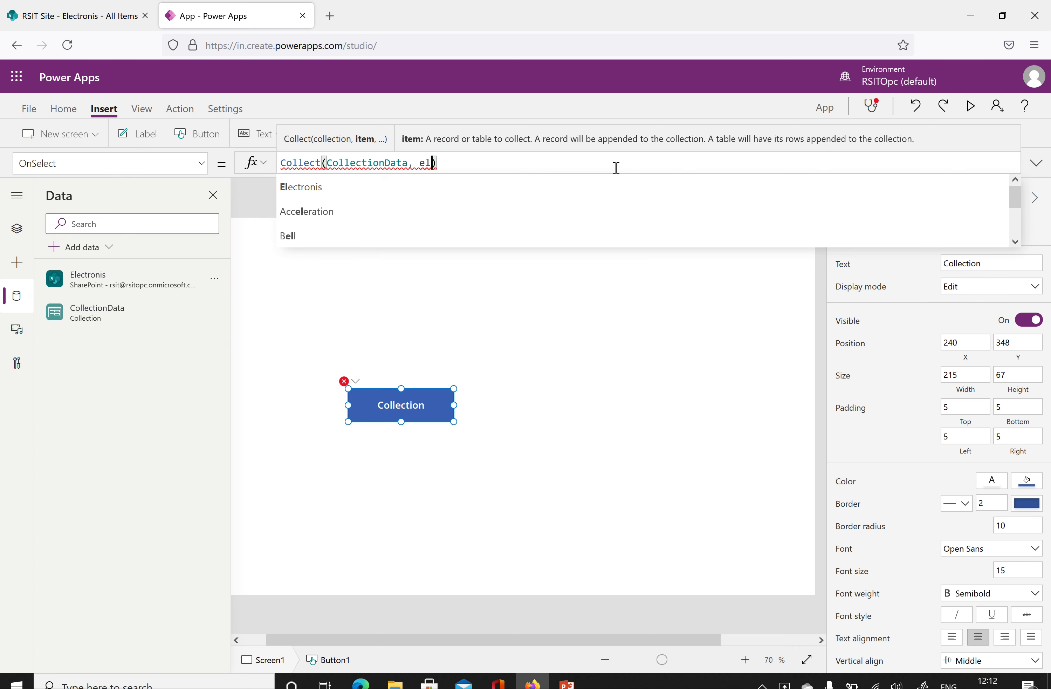
left_click(380, 187)
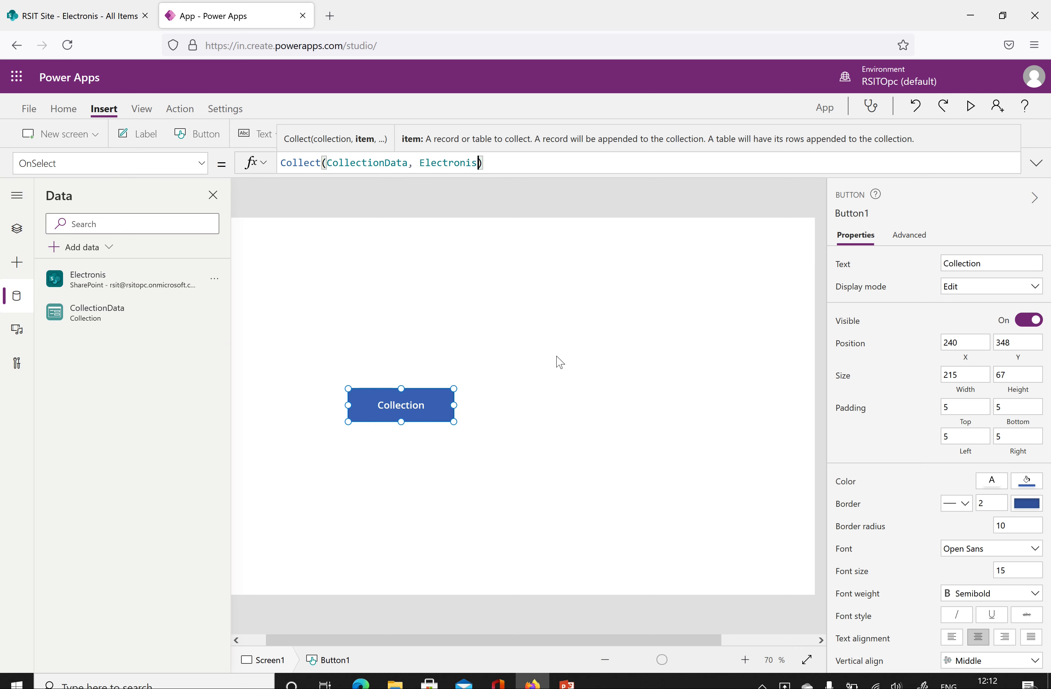
left_click(544, 346)
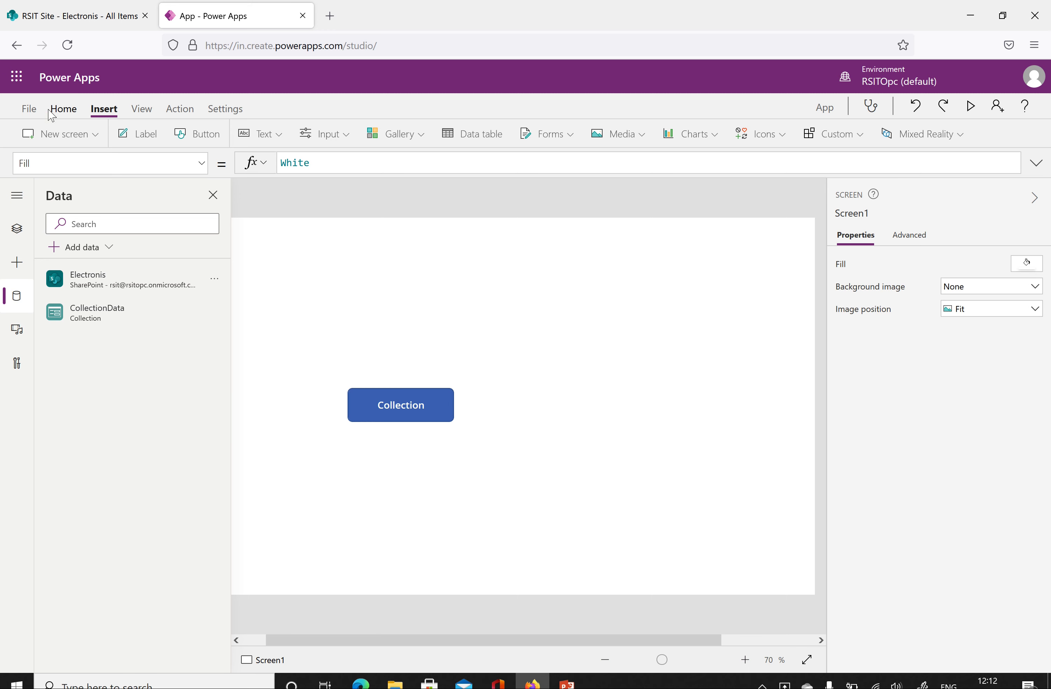
Examine the preview of the CollectionData collection and its columns in the app's collections overview
left_click(27, 111)
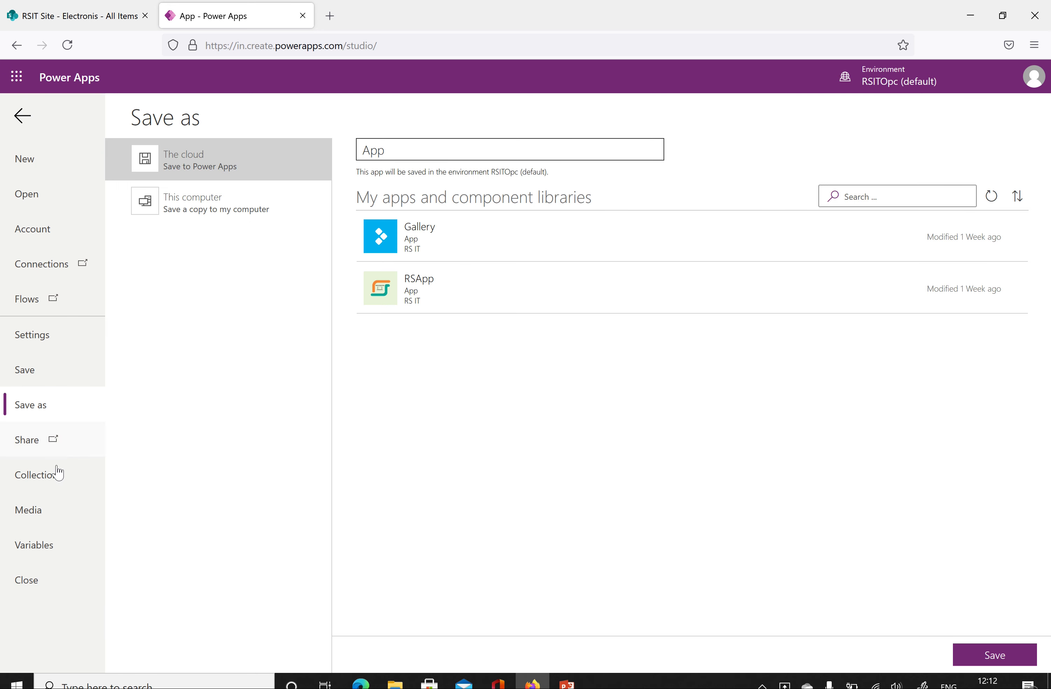
left_click(48, 481)
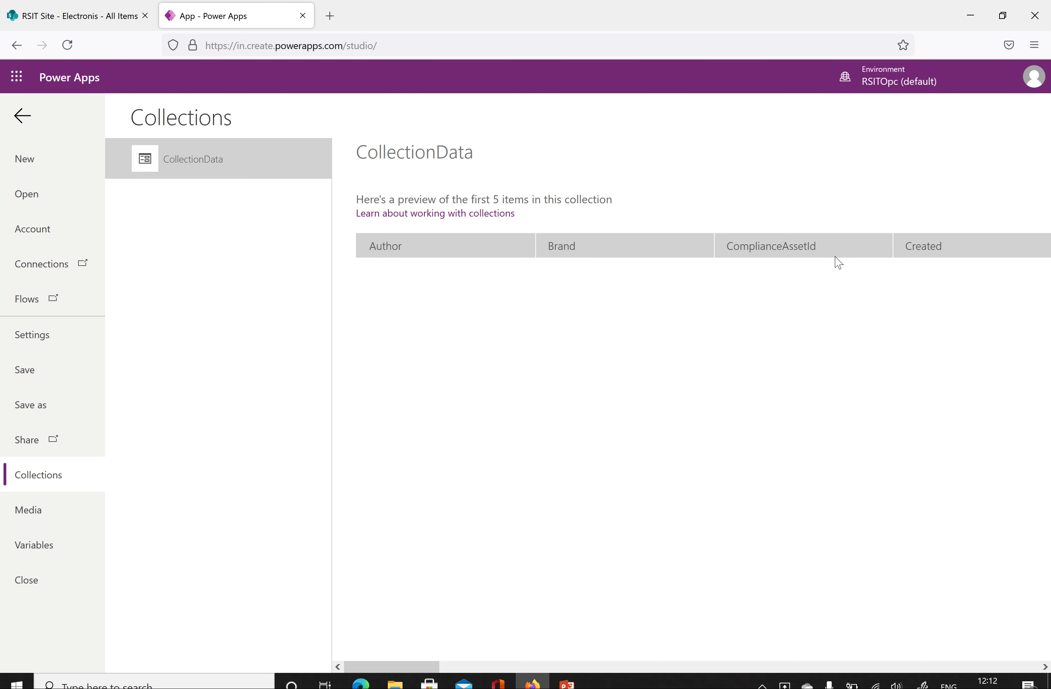
left_click_drag(418, 667, 383, 611)
Switch to SharePoint to review the items in the Electronis list, and return to the Power Apps collection preview
left_click(50, 16)
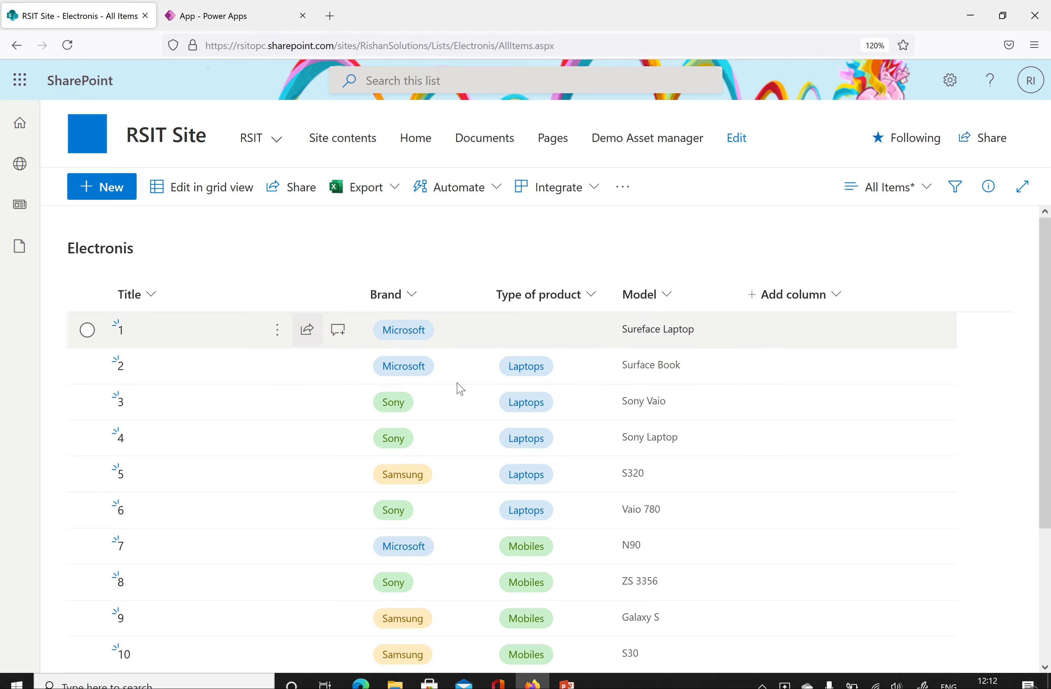
scroll(461, 387, "down", 3)
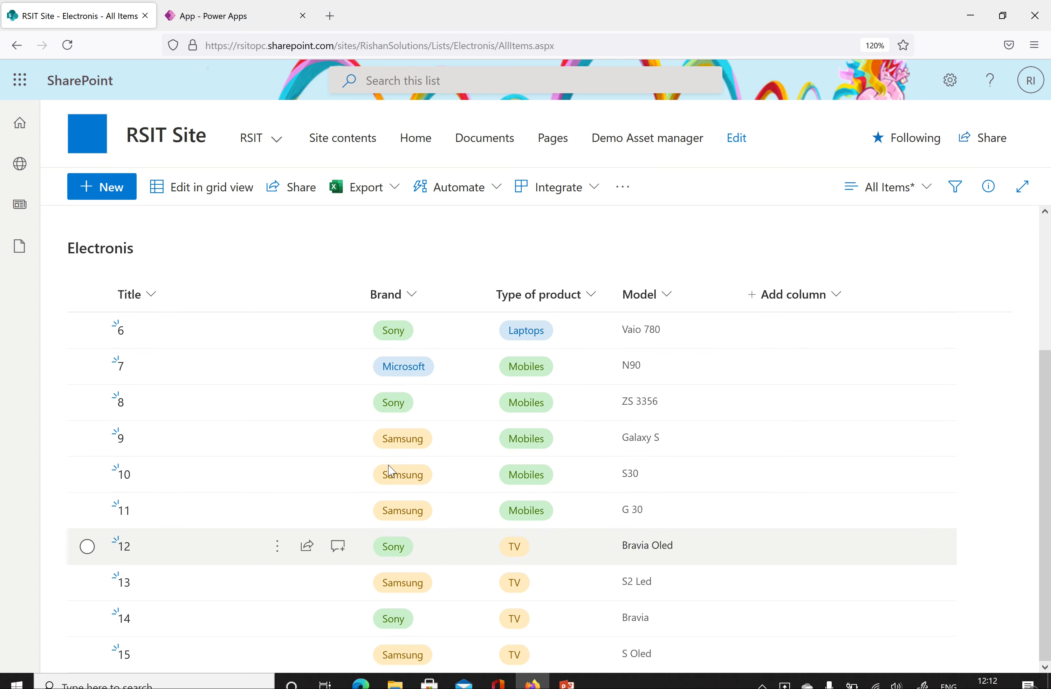
left_click(219, 16)
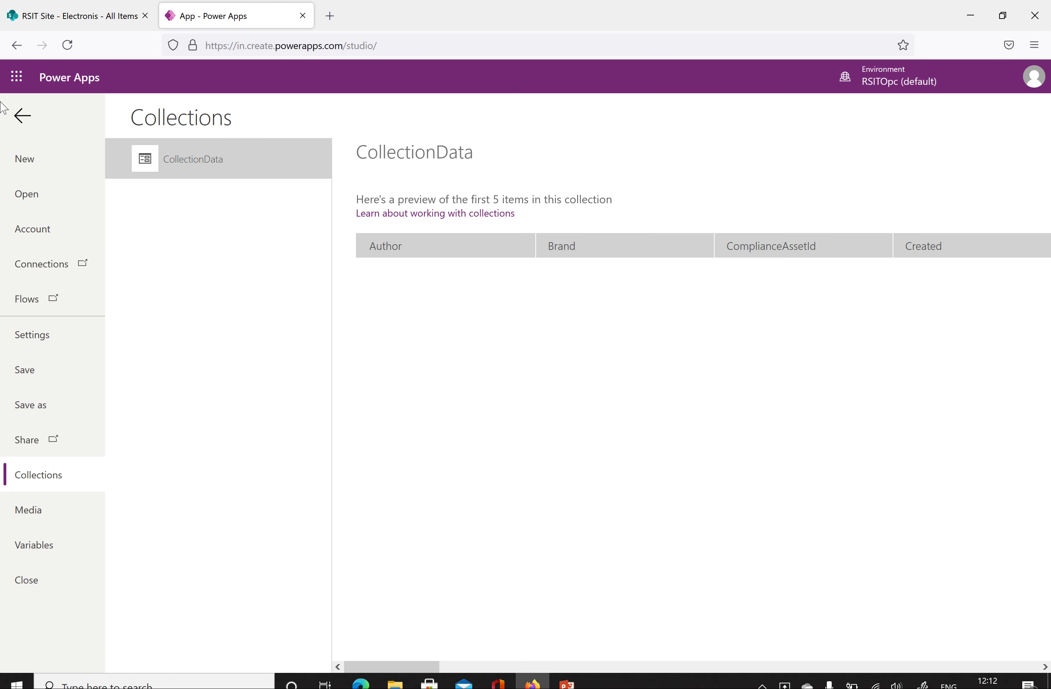
Leave the collections overview, test the Collection button in the app preview, and return to the editor
left_click(23, 119)
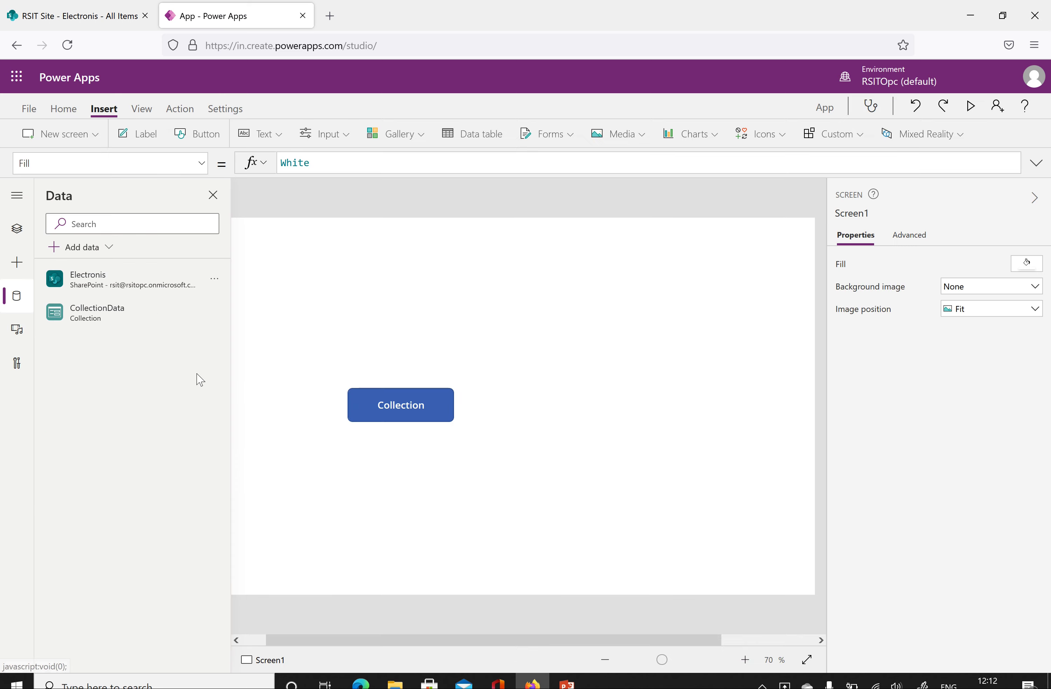
left_click(971, 107)
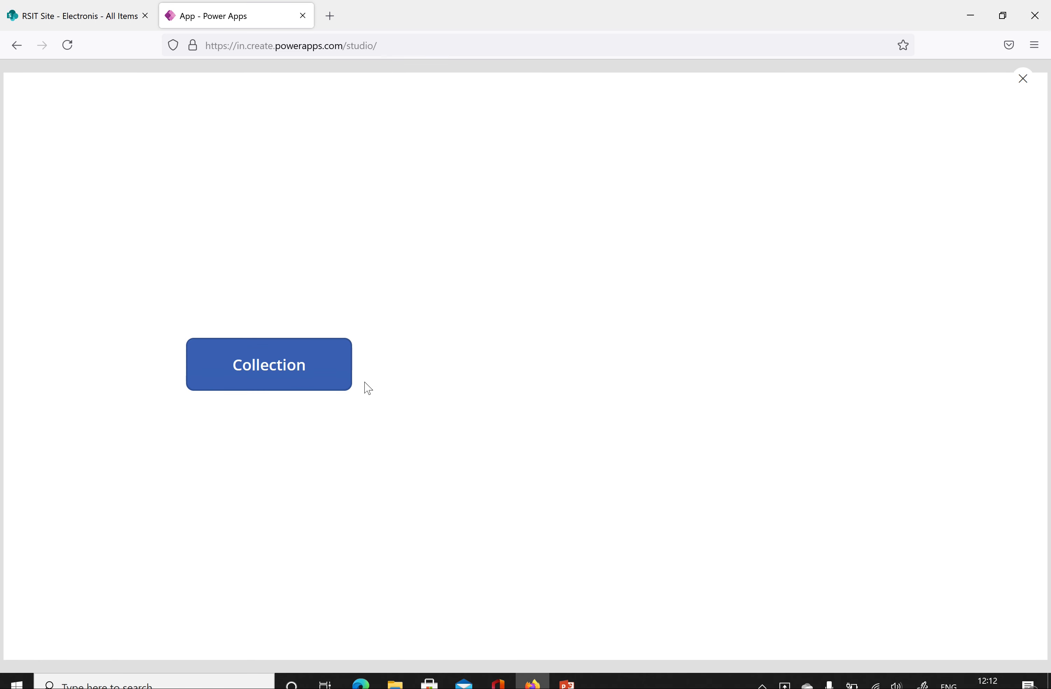
left_click(1024, 79)
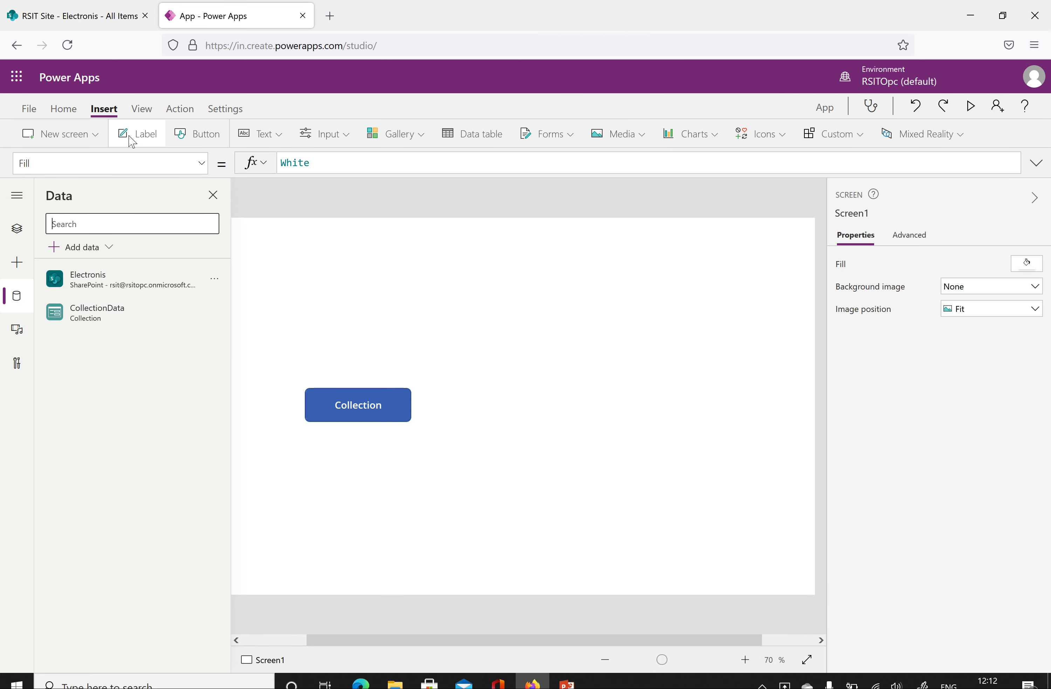
Insert a label below the Collection button at X 240, Y 455 with the text "Collection updated successfully"
left_click(147, 137)
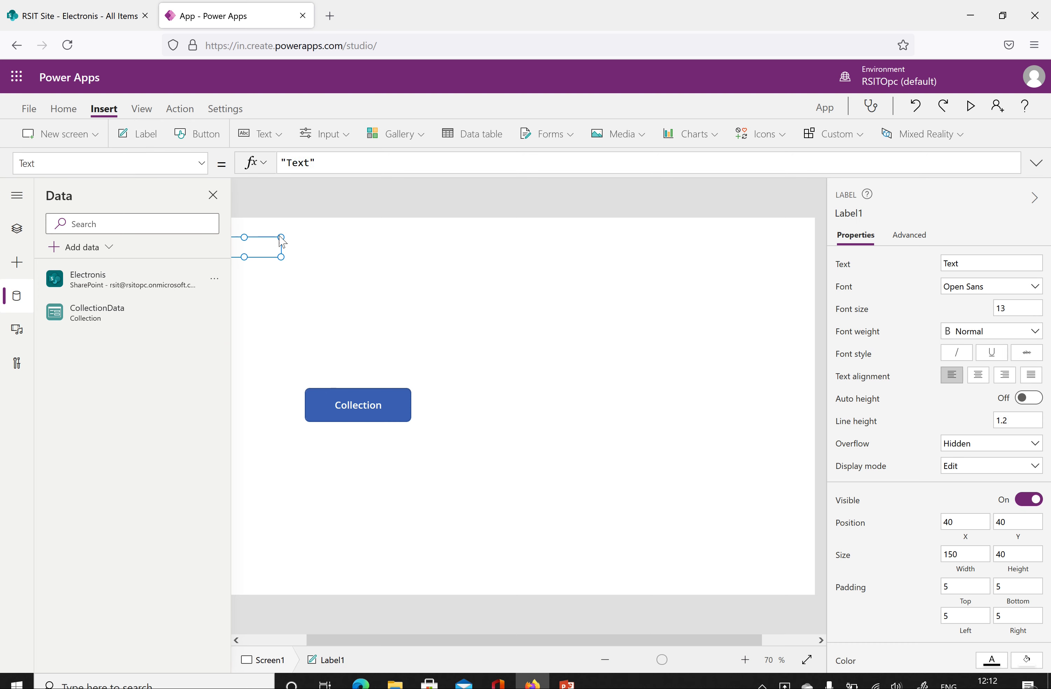
left_click_drag(251, 244, 344, 446)
left_click_drag(309, 163, 286, 164)
type("Collection updated successfully")
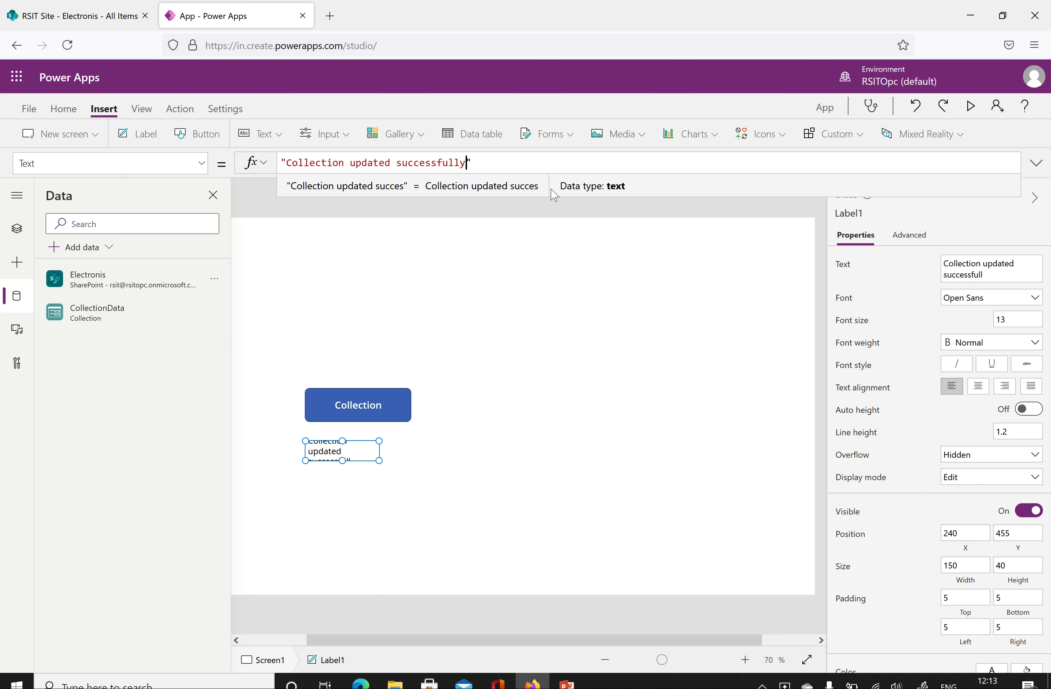
Colour the message label's text green and resize the label to about 337 wide and 37 high
scroll(909, 501, "down", 3)
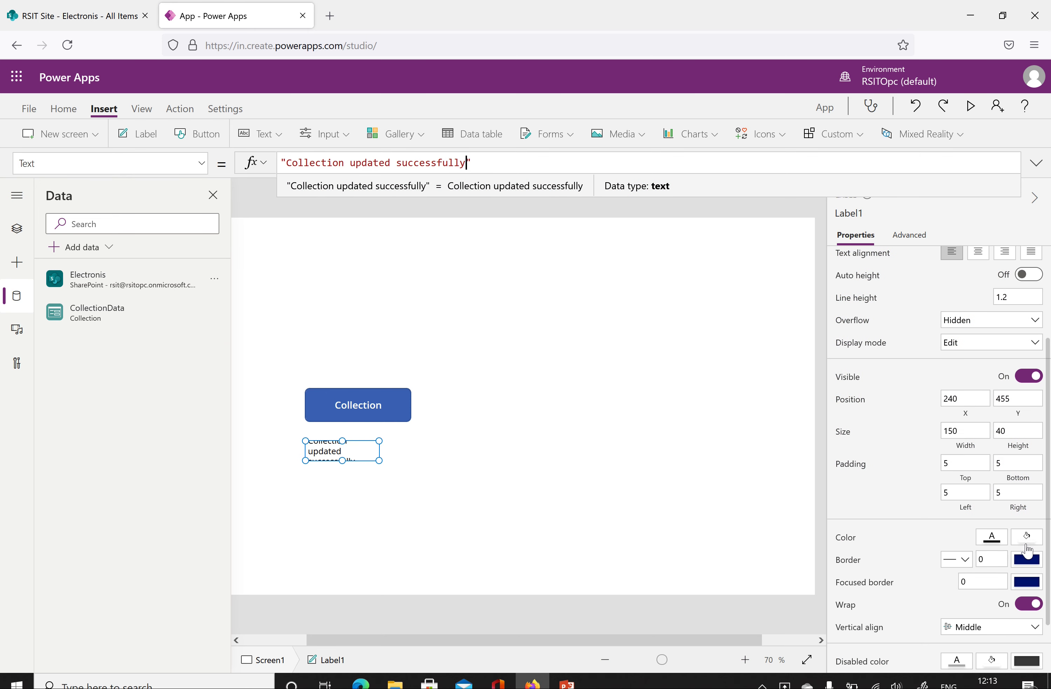
left_click(1027, 537)
left_click(904, 556)
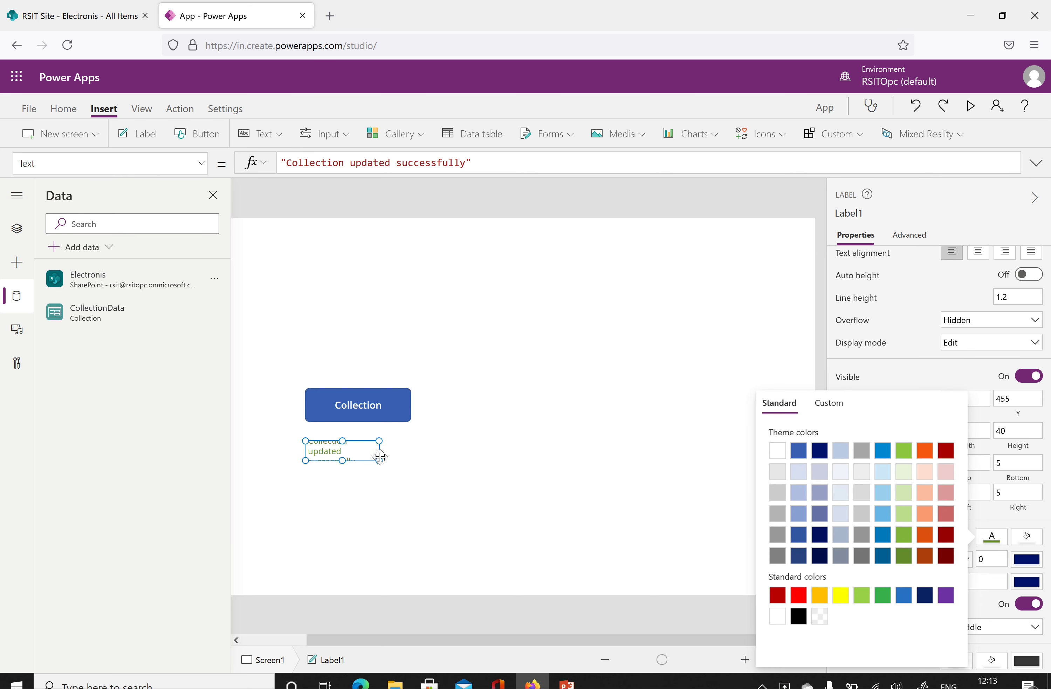
left_click_drag(377, 461, 474, 463)
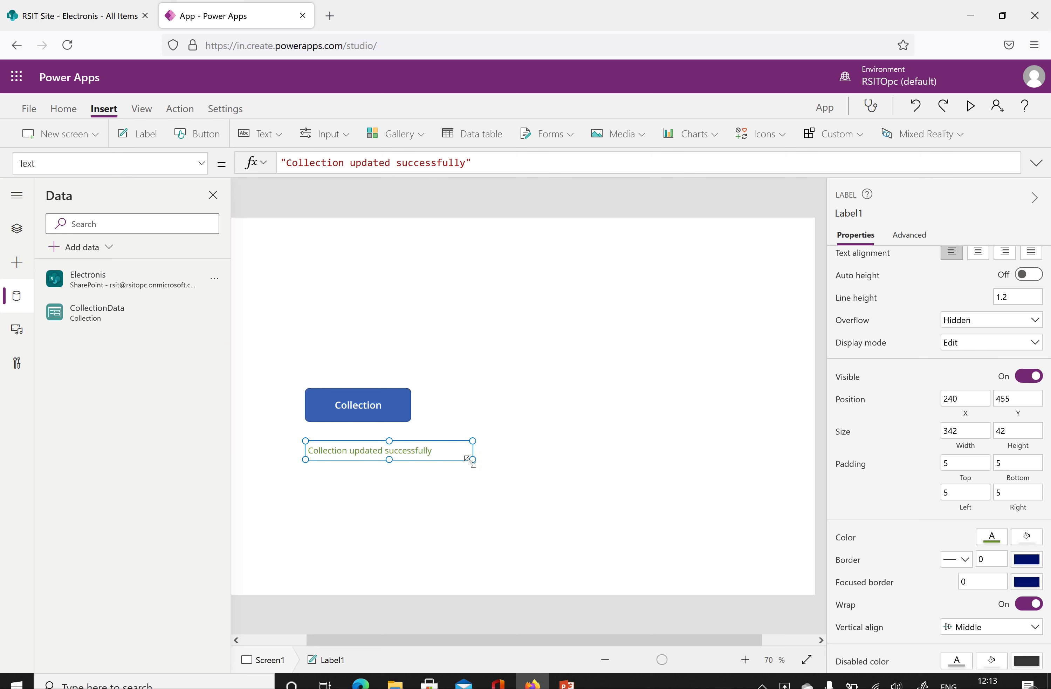
left_click(582, 473)
left_click(423, 451)
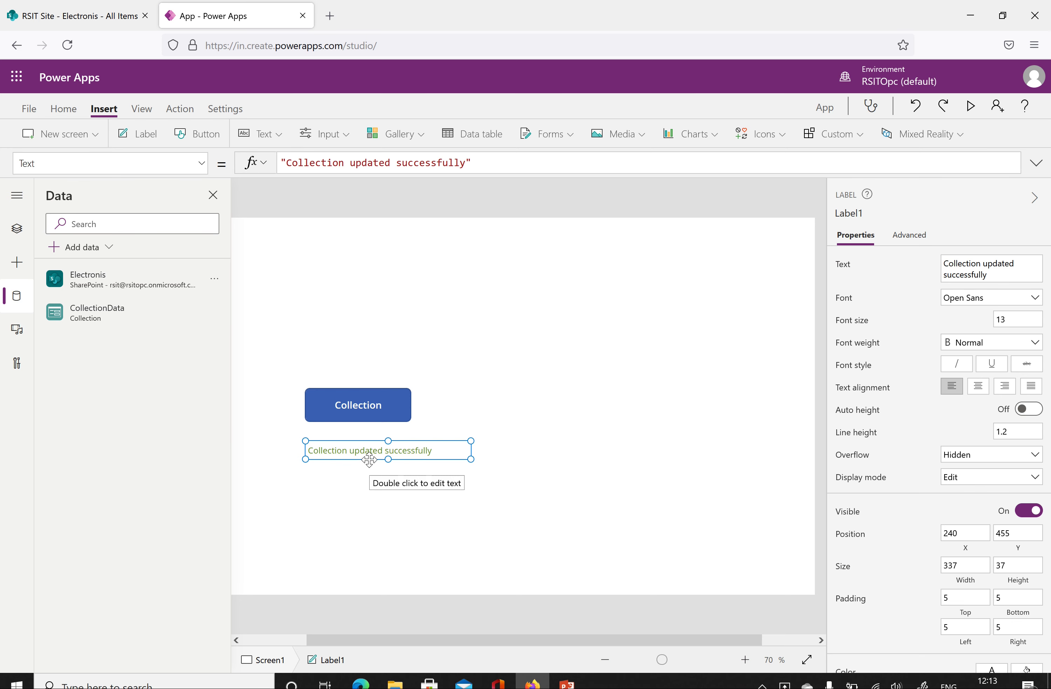
Run the app preview with the message label, and examine the CollectionData items in the collections overview
left_click(973, 107)
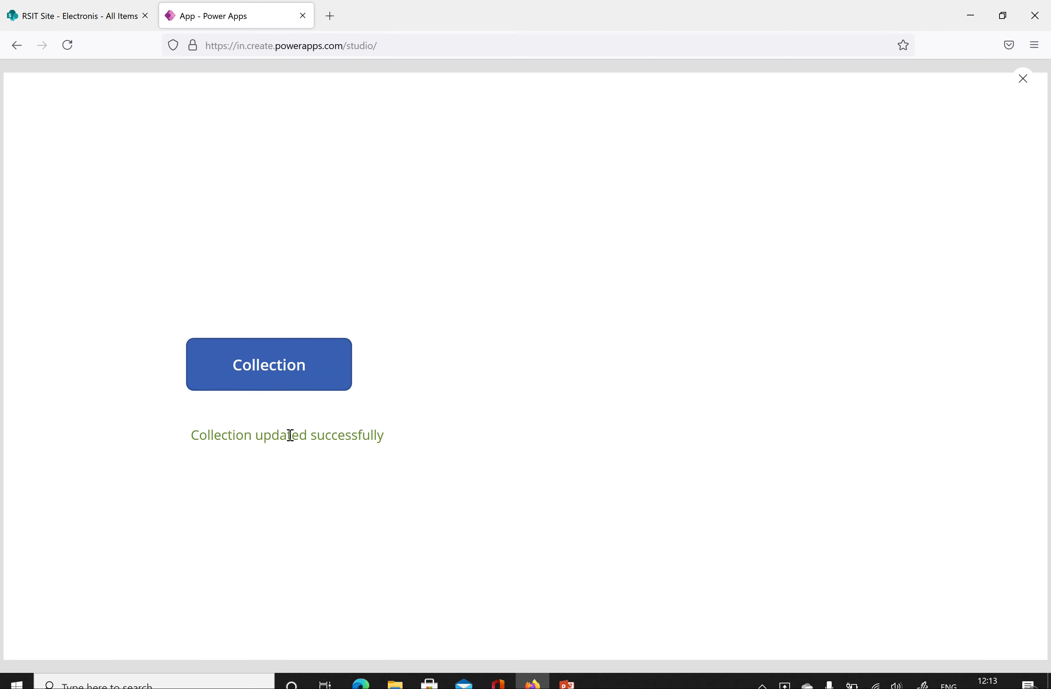
left_click(1023, 79)
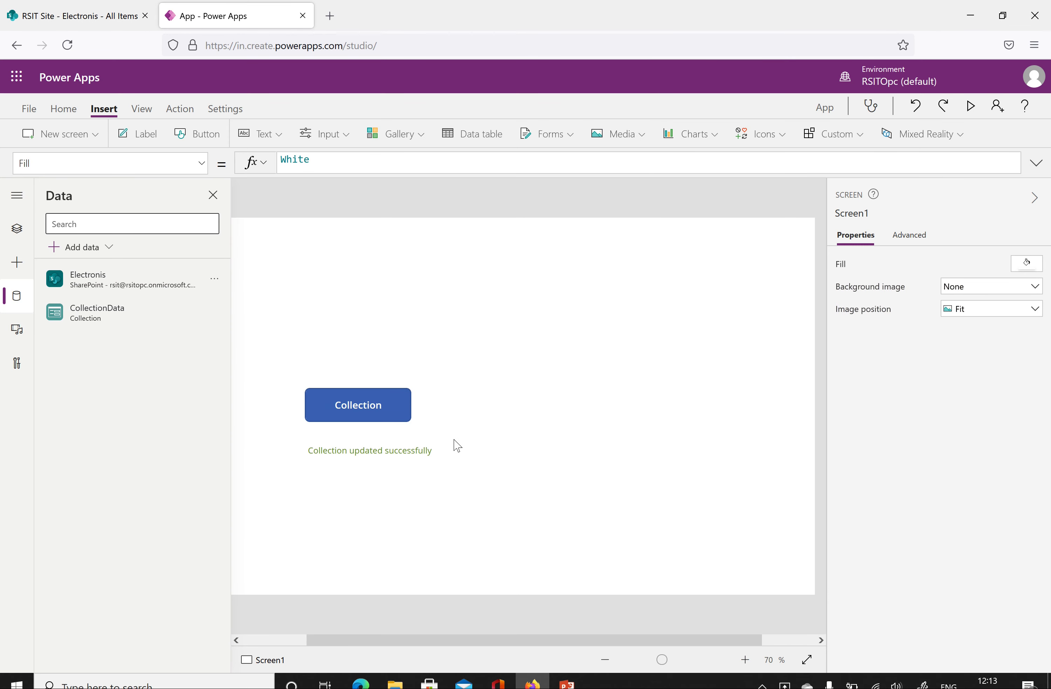
left_click(30, 109)
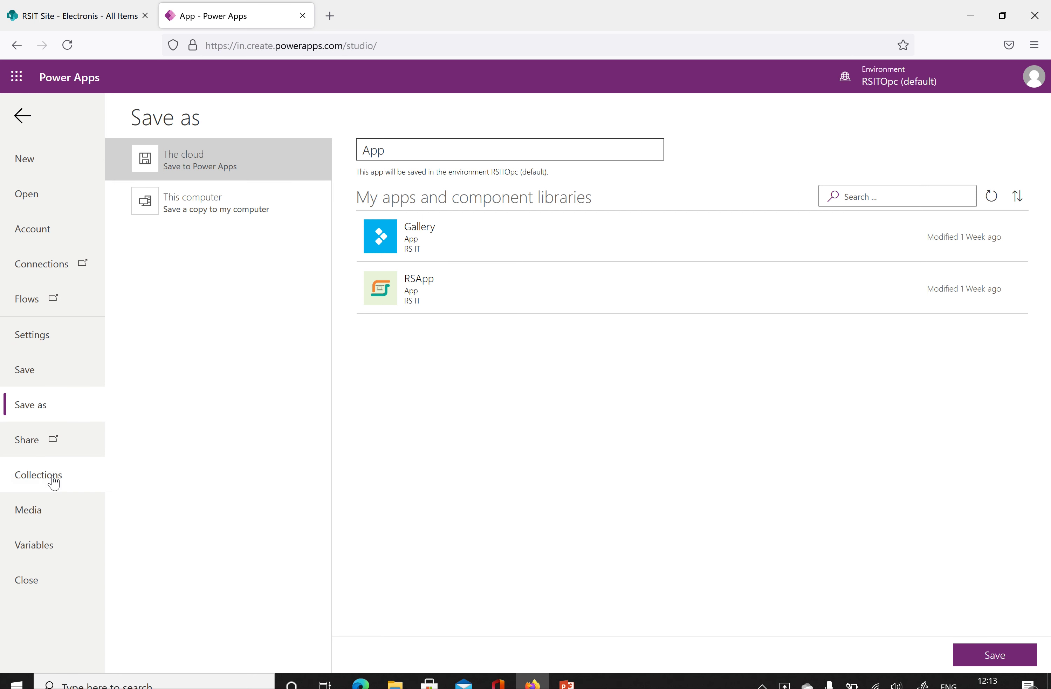
left_click(24, 475)
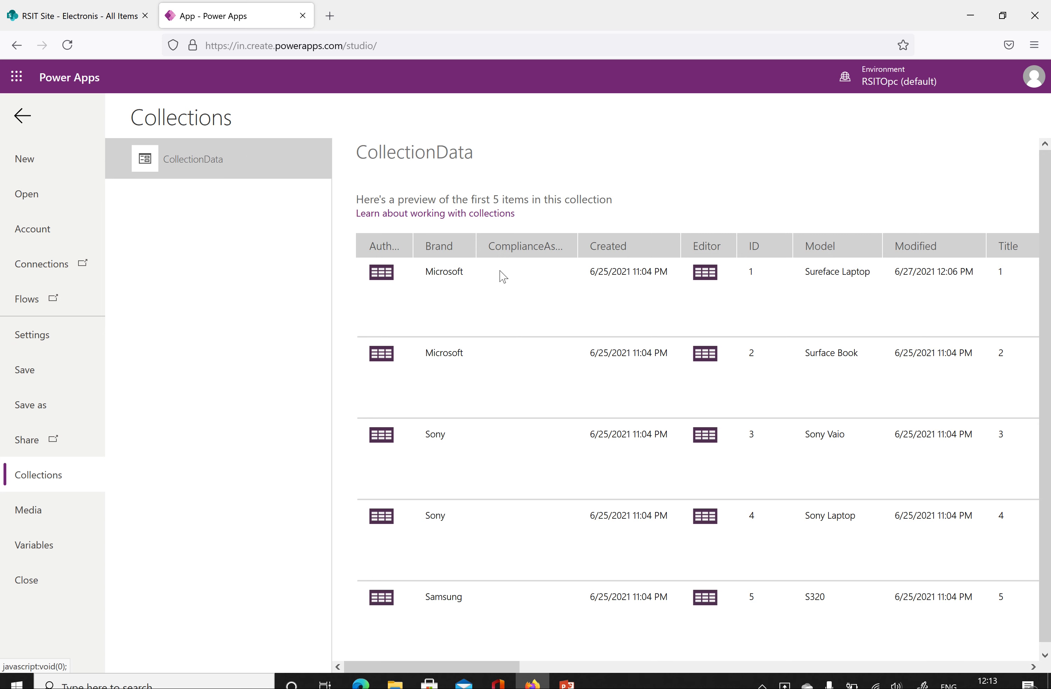
scroll(497, 356, "down", 1)
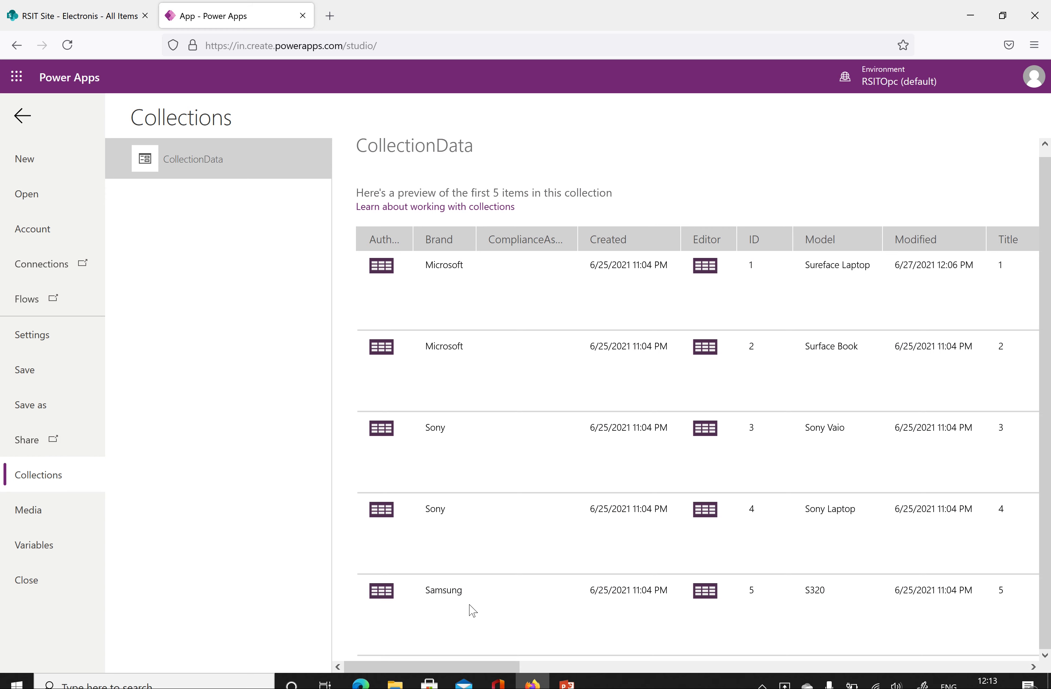
left_click_drag(528, 667, 476, 638)
Return to the editor and delete the "Collection updated successfully" label
left_click(22, 116)
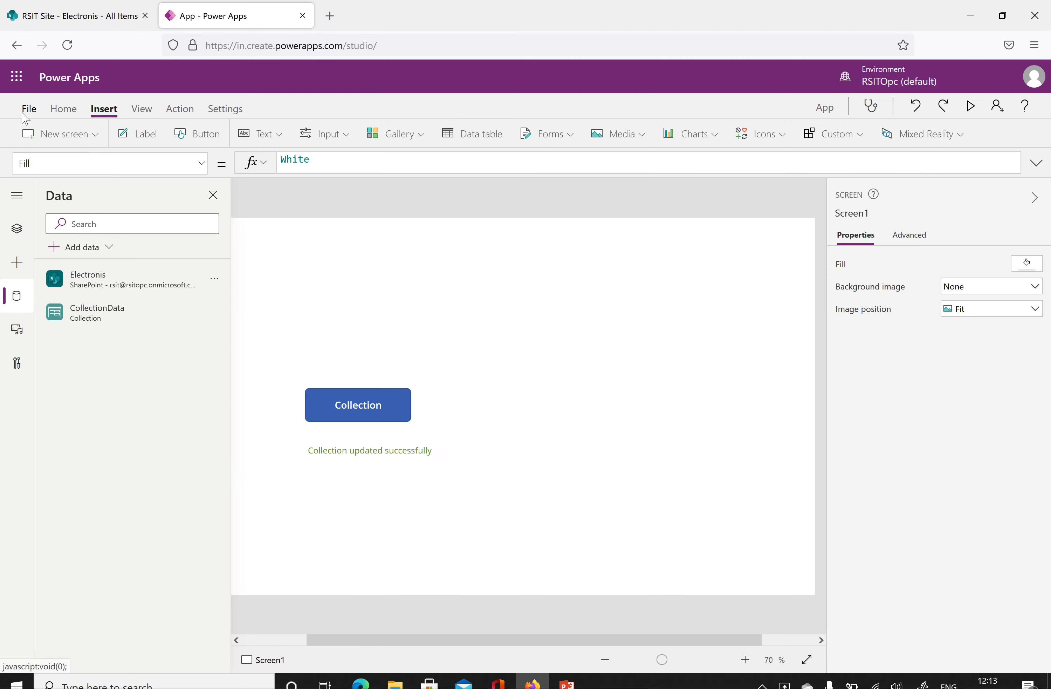
left_click(418, 453)
key("Delete")
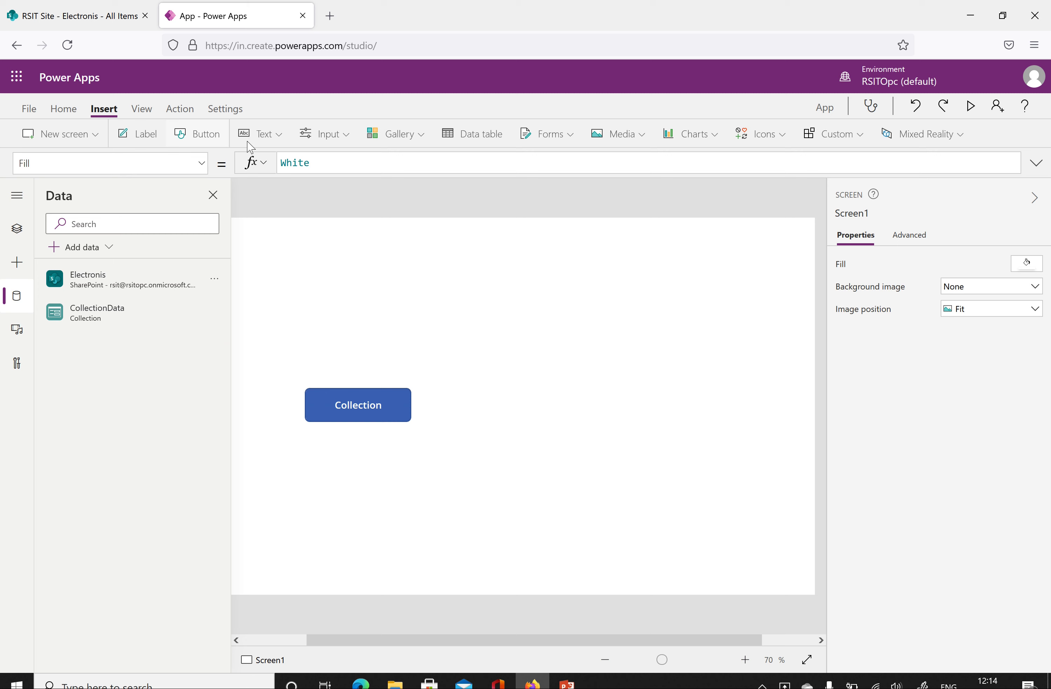
Insert a drop-down control and place it above the Collection button at X 240, Y 132
left_click(354, 139)
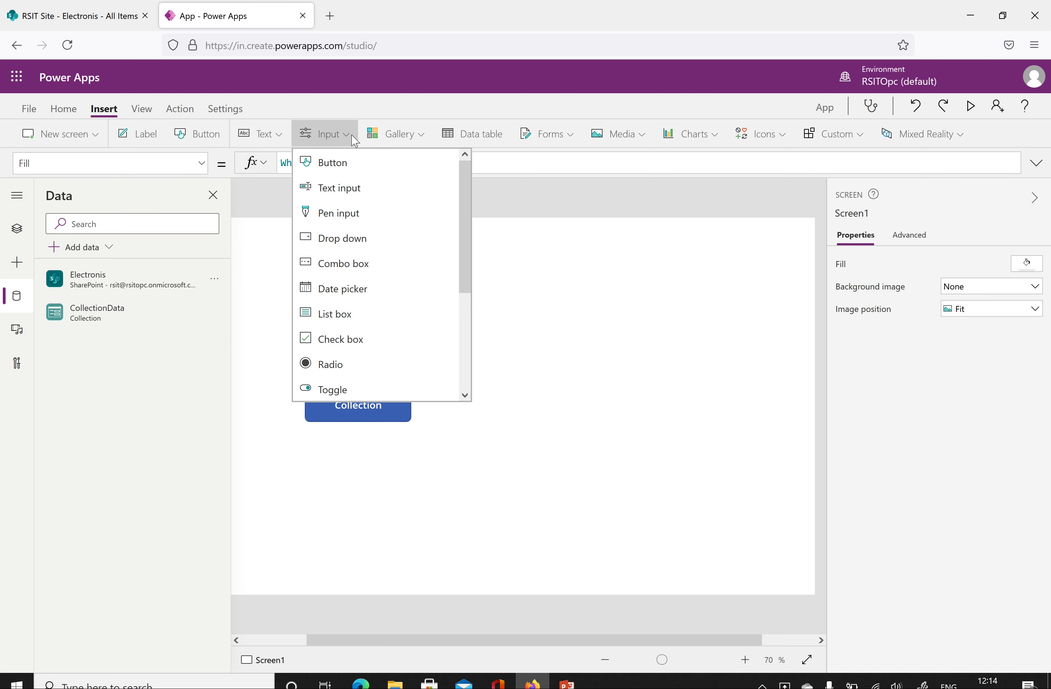
left_click(348, 244)
left_click_drag(312, 249, 406, 296)
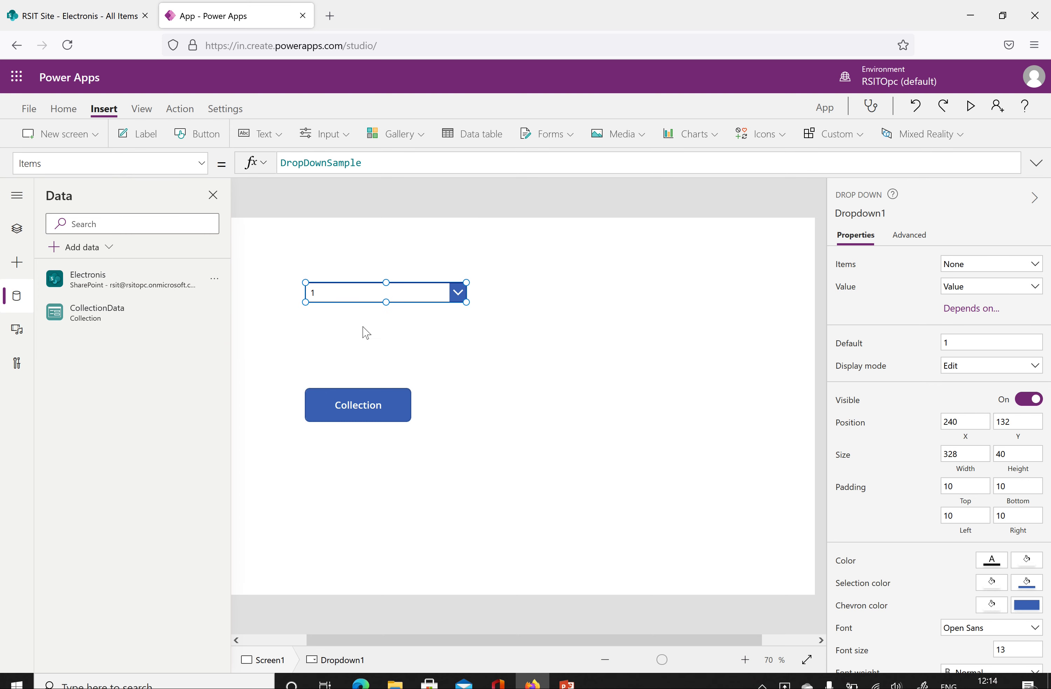
left_click(323, 270)
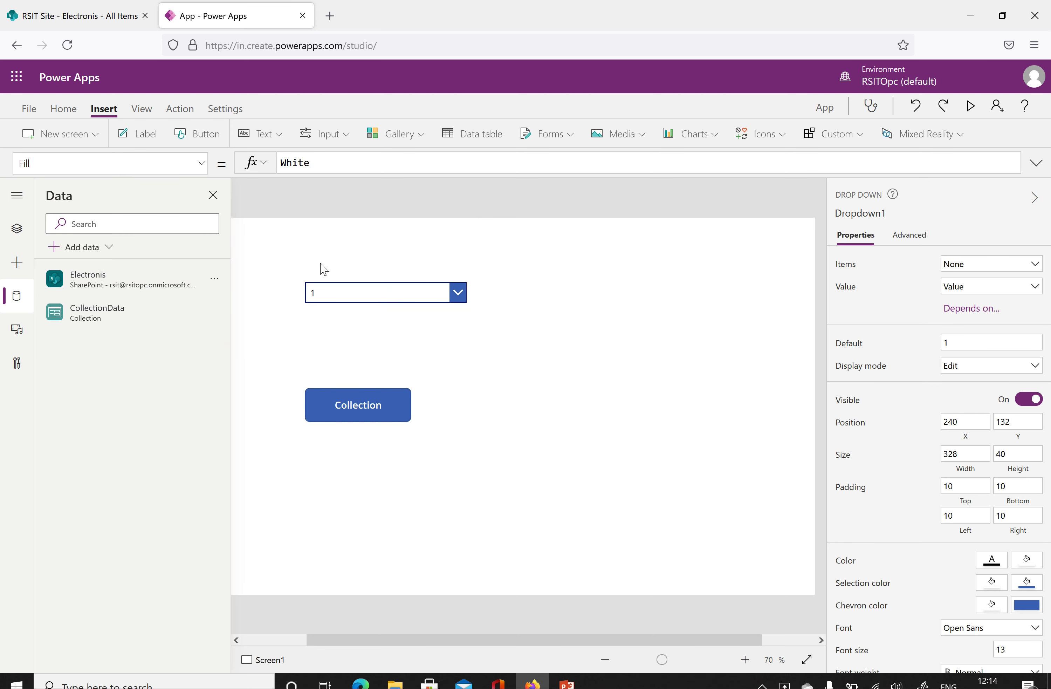
Insert a label directly beside the drop-down at X 90, Y 132 and set its text to "Model"
left_click(142, 135)
left_click_drag(248, 246, 275, 294)
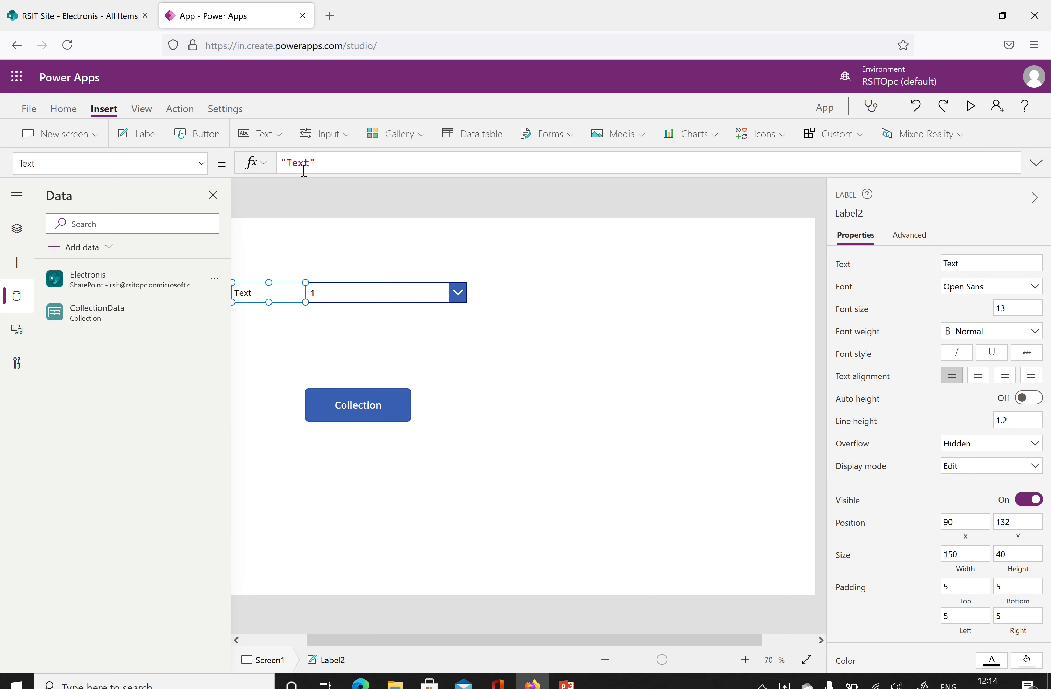
left_click_drag(309, 162, 287, 163)
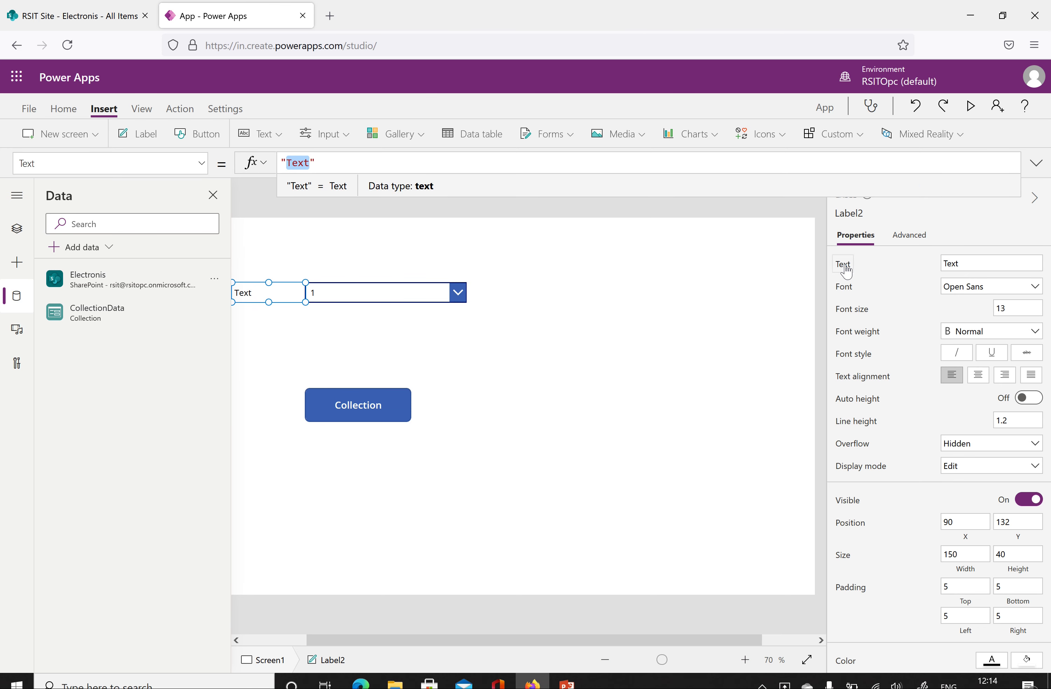
type("Model")
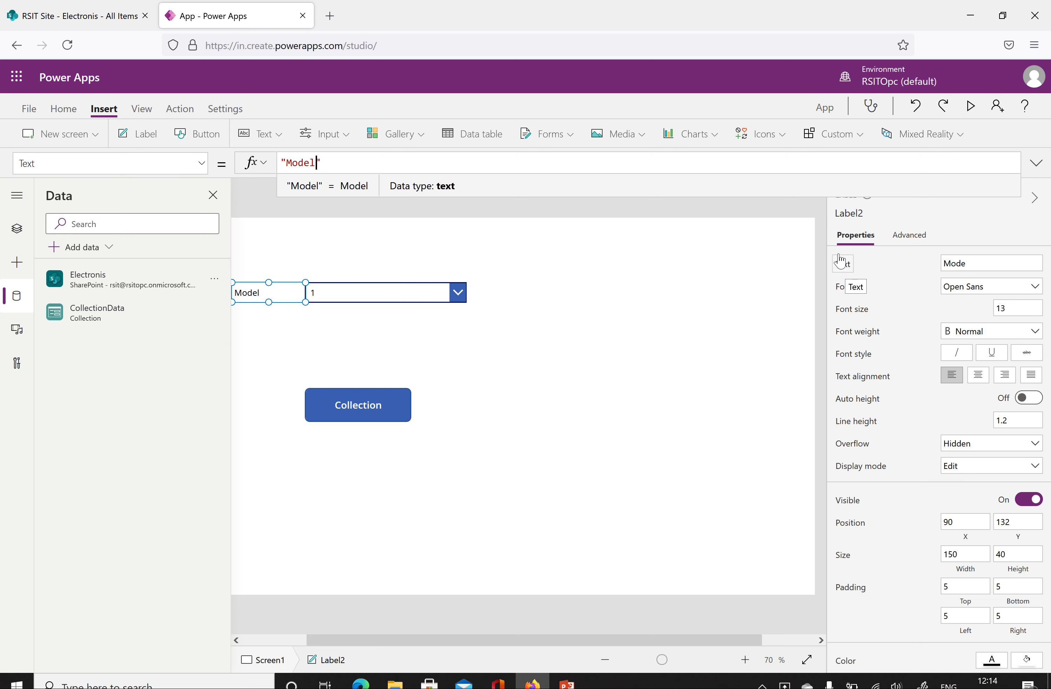
left_click(595, 357)
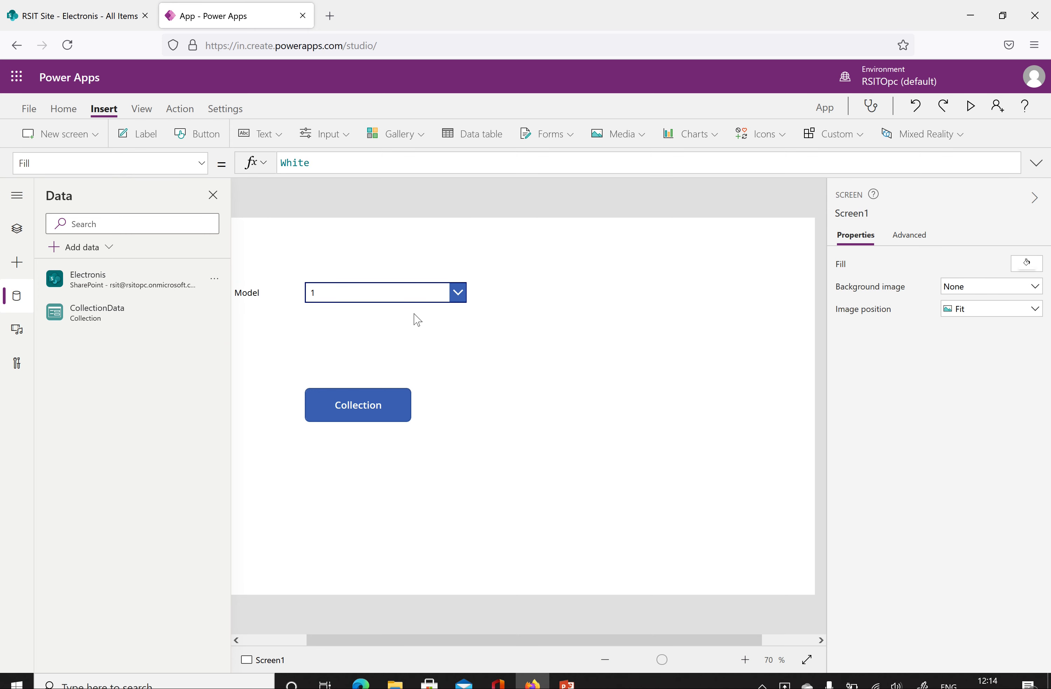
Replace the drop-down's Items formula with CollectionData.Model
left_click(405, 299)
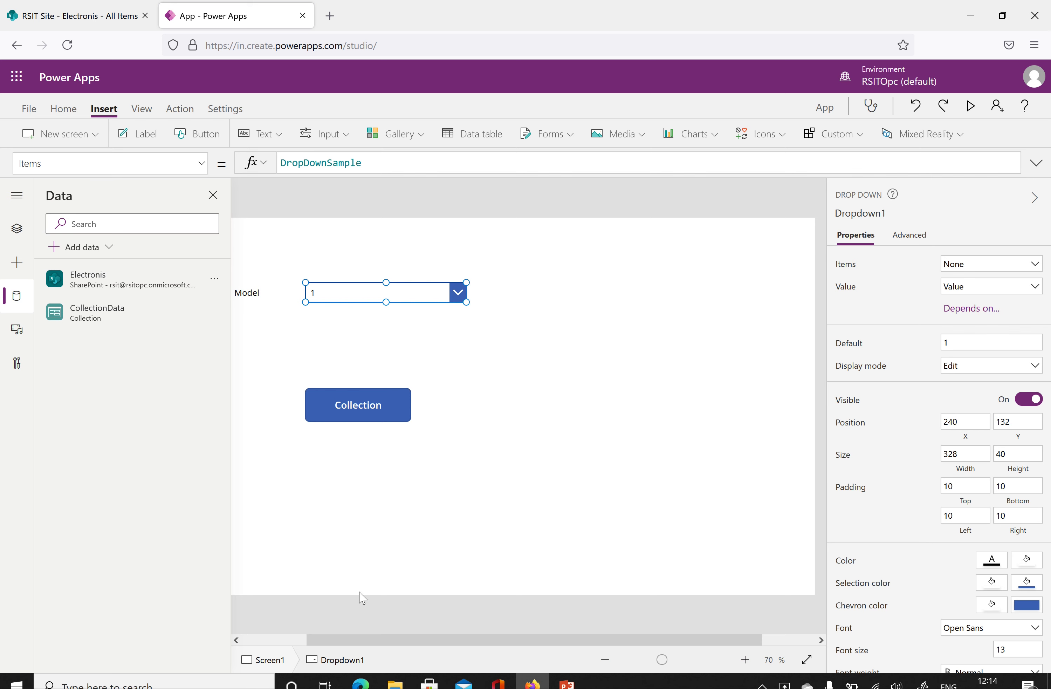
left_click_drag(422, 639, 387, 640)
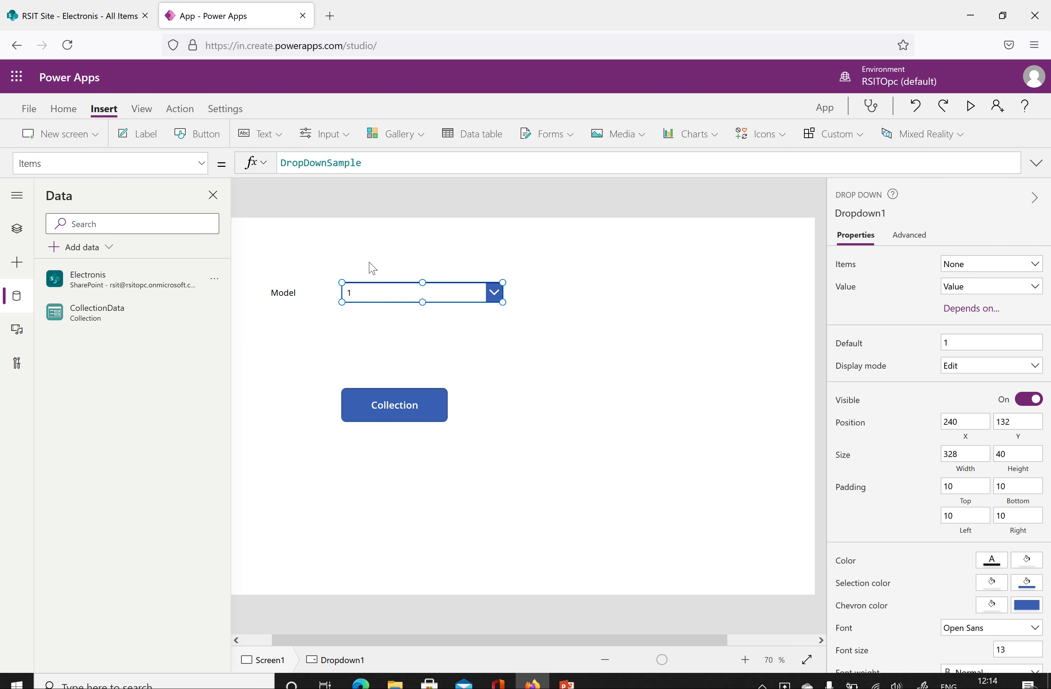
left_click_drag(382, 165, 277, 170)
key("BackSpace")
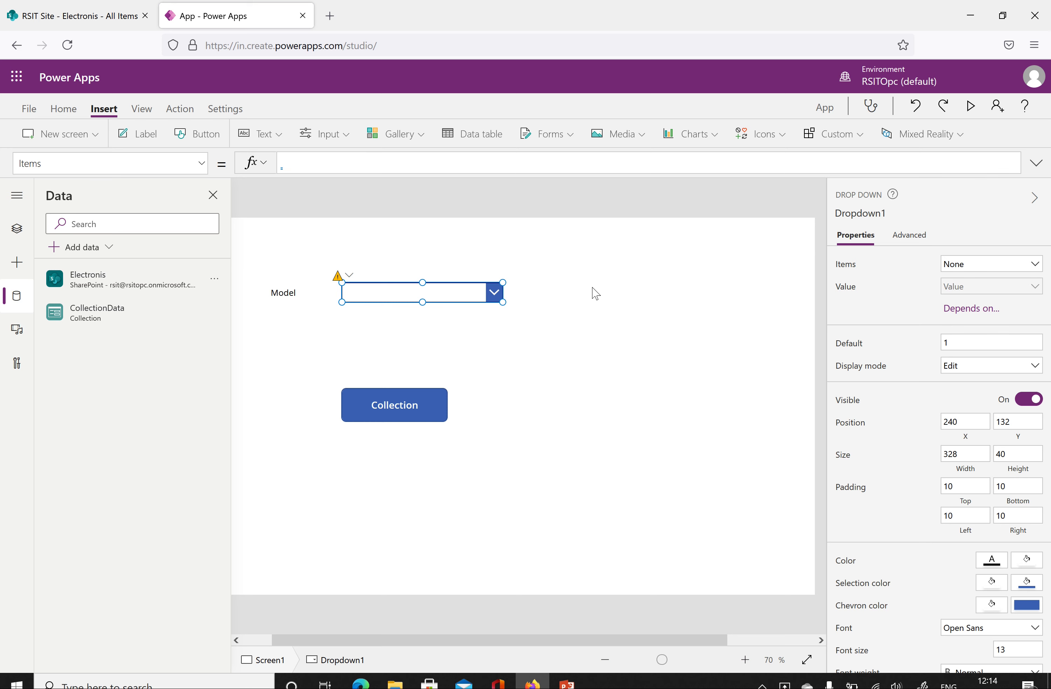
type("colle")
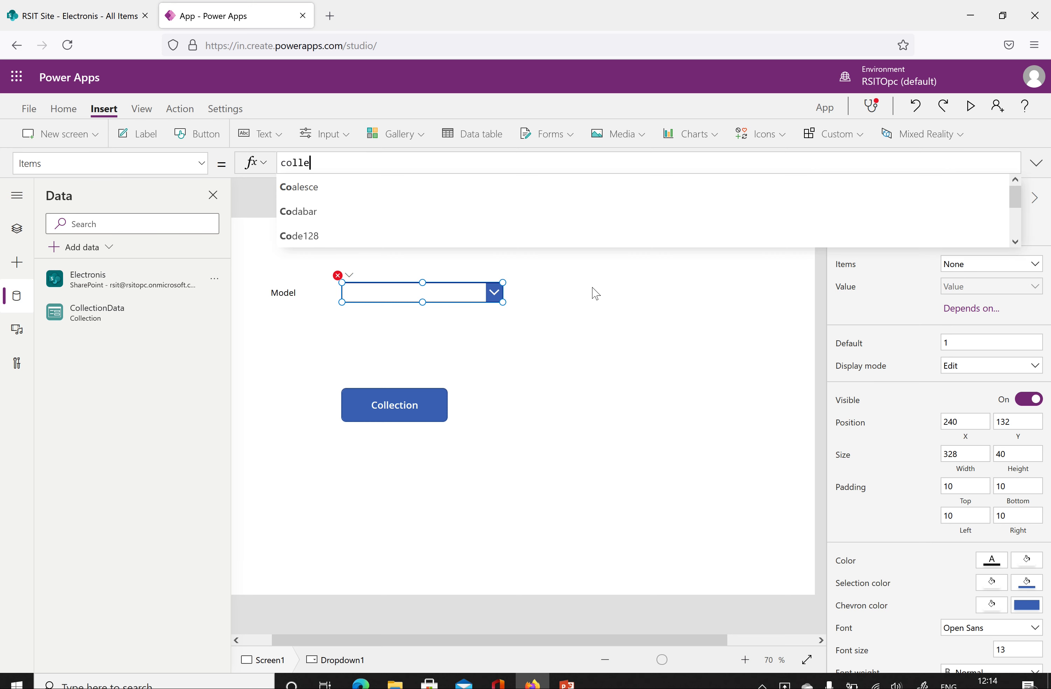
left_click(380, 187)
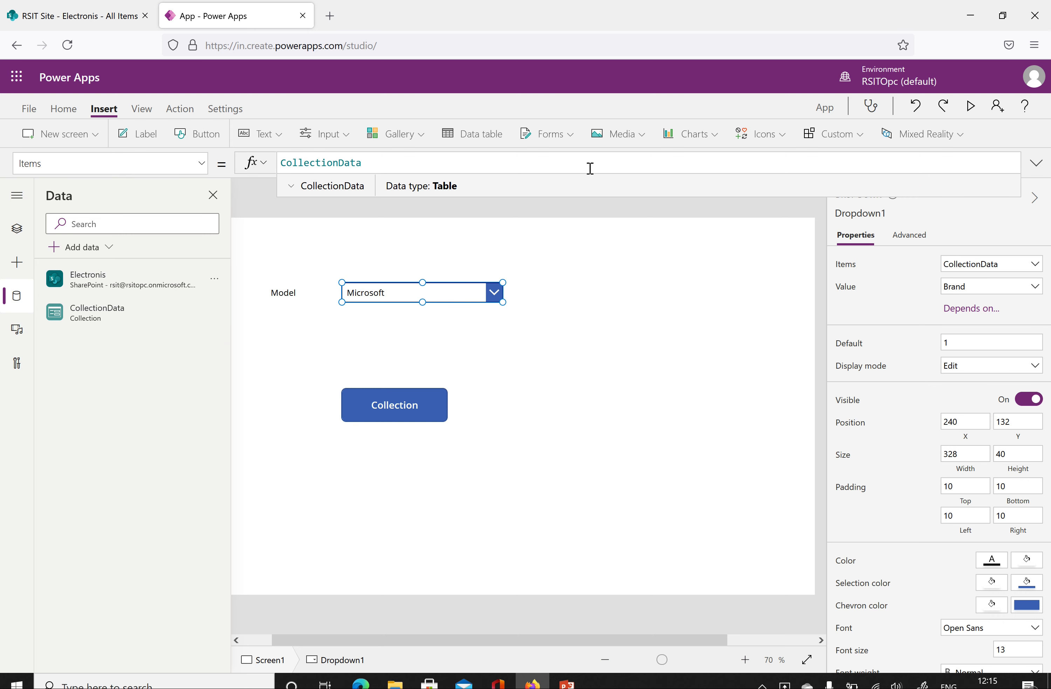
type(".M")
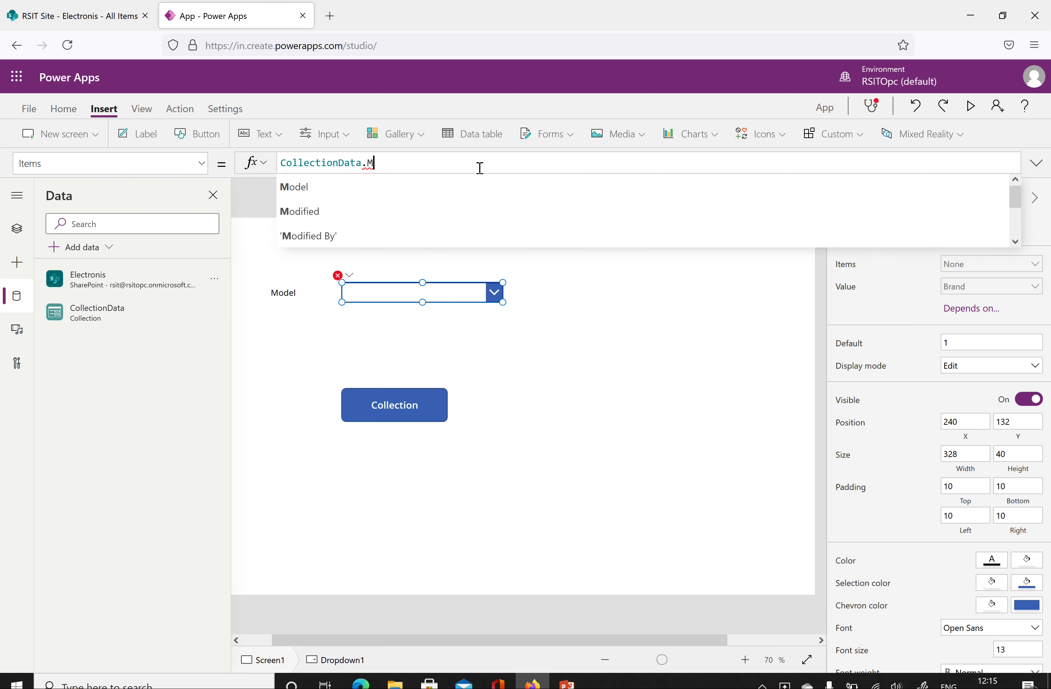
left_click(304, 197)
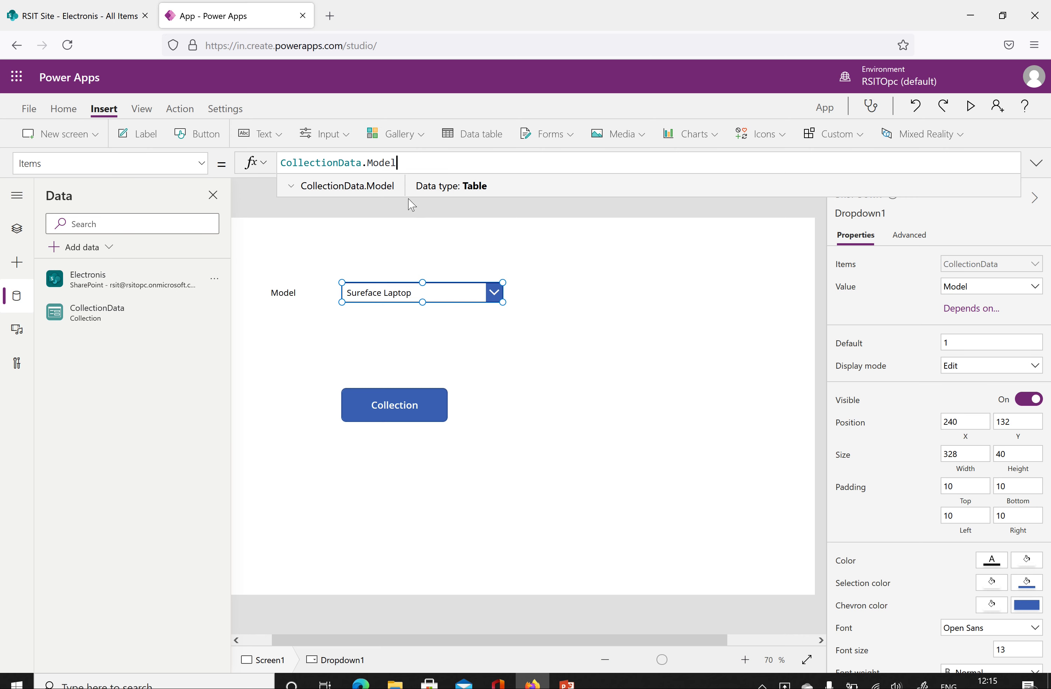
left_click(619, 369)
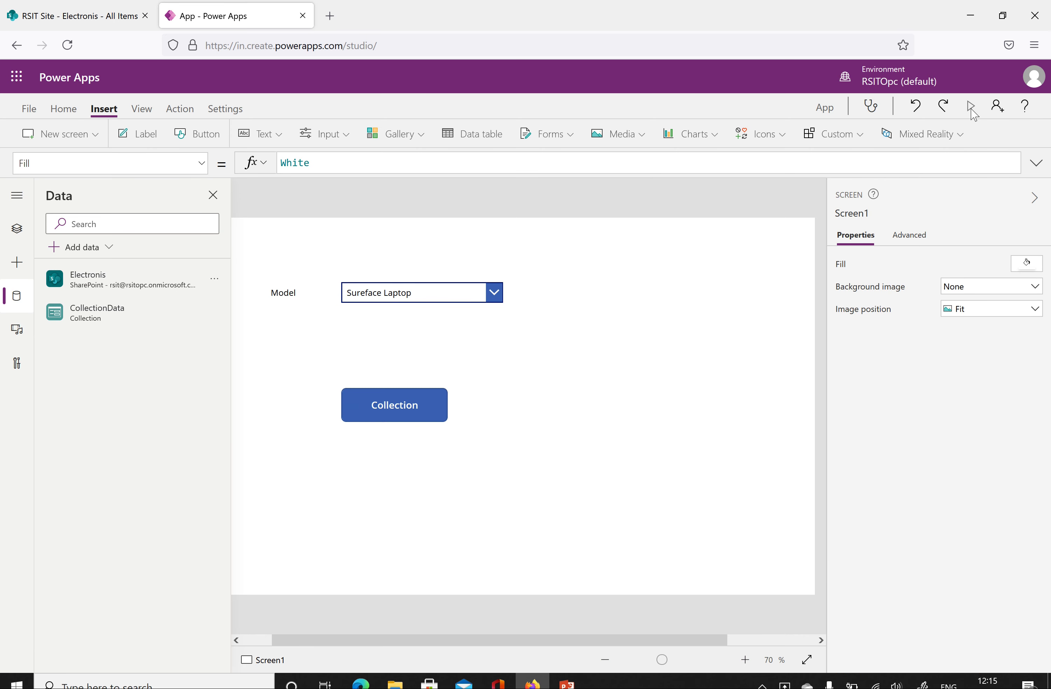
Preview the app and compare the model choices in the drop-down with the Electronis list in SharePoint
left_click(970, 107)
left_click(418, 190)
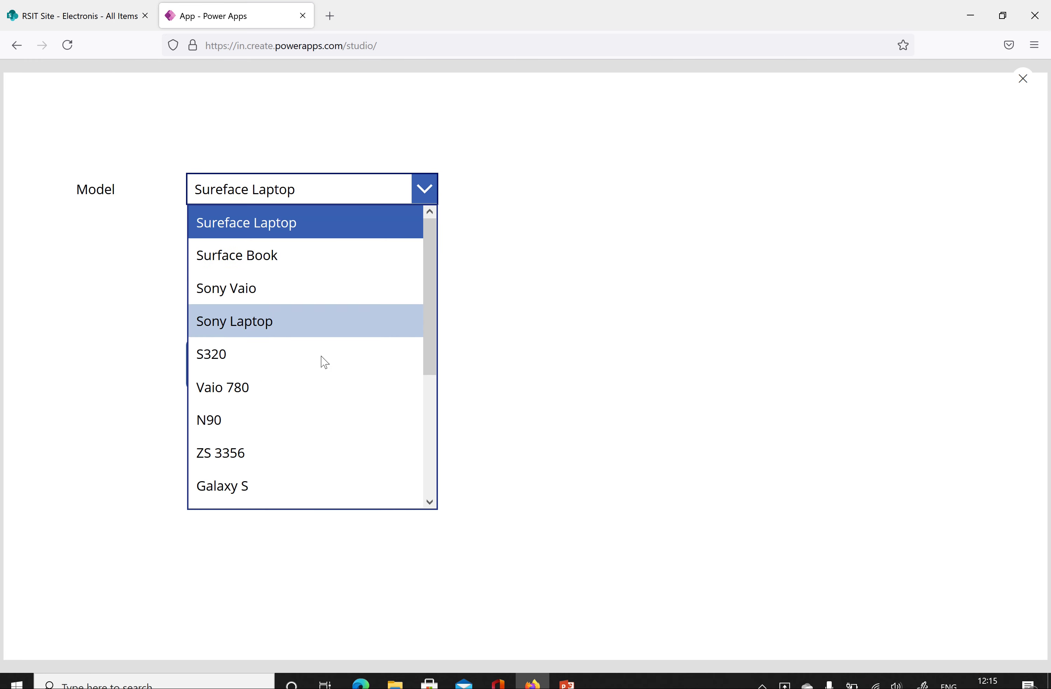
scroll(325, 362, "down", 3)
scroll(324, 362, "up", 3)
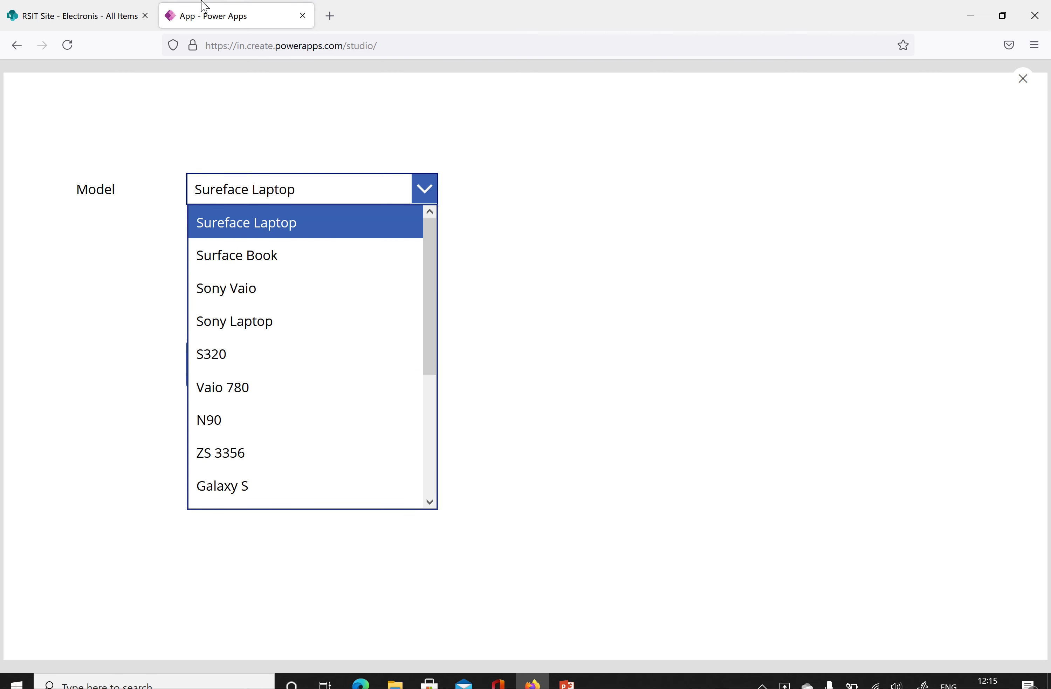
left_click(56, 16)
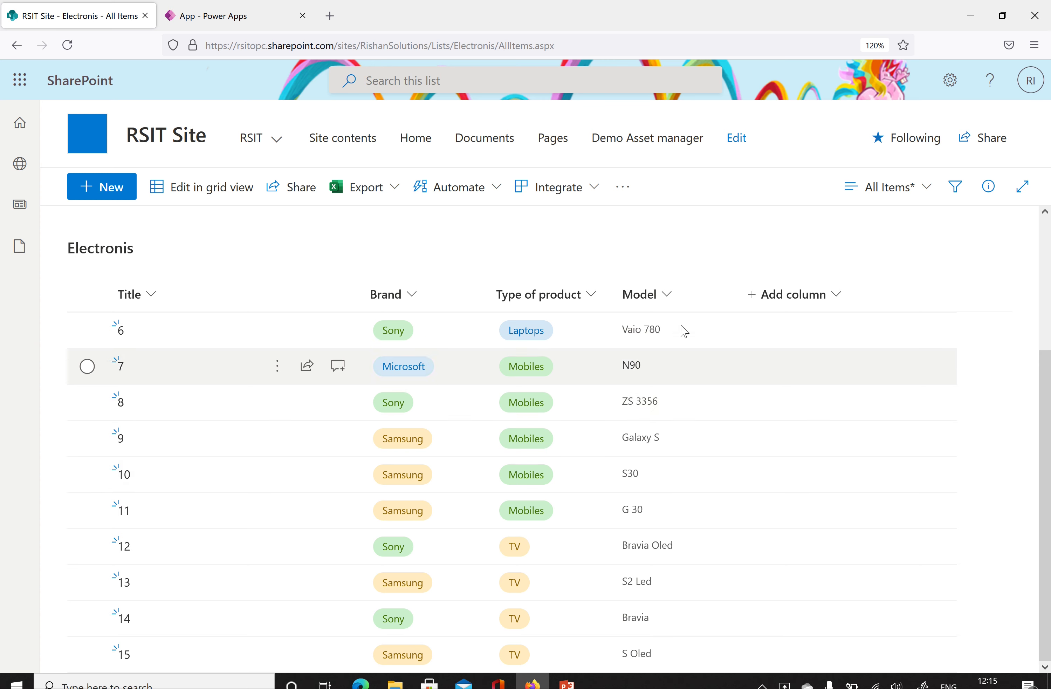
left_click(219, 17)
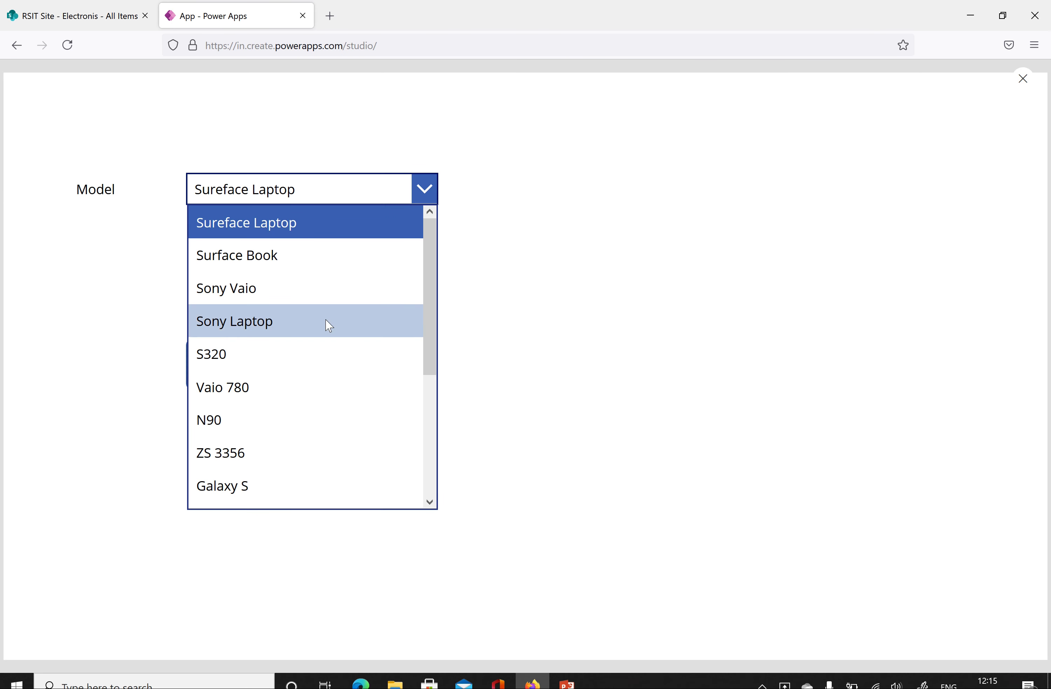
Look through the complete list of model choices in the previewed drop-down and return to editing
scroll(327, 324, "down", 3)
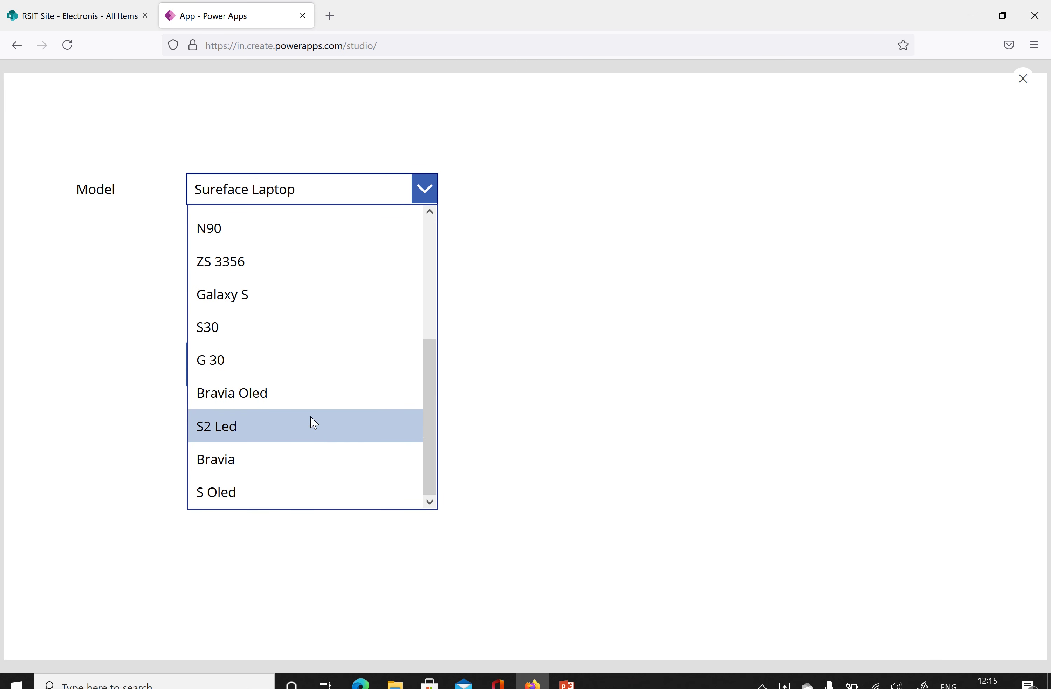
scroll(303, 424, "up", 3)
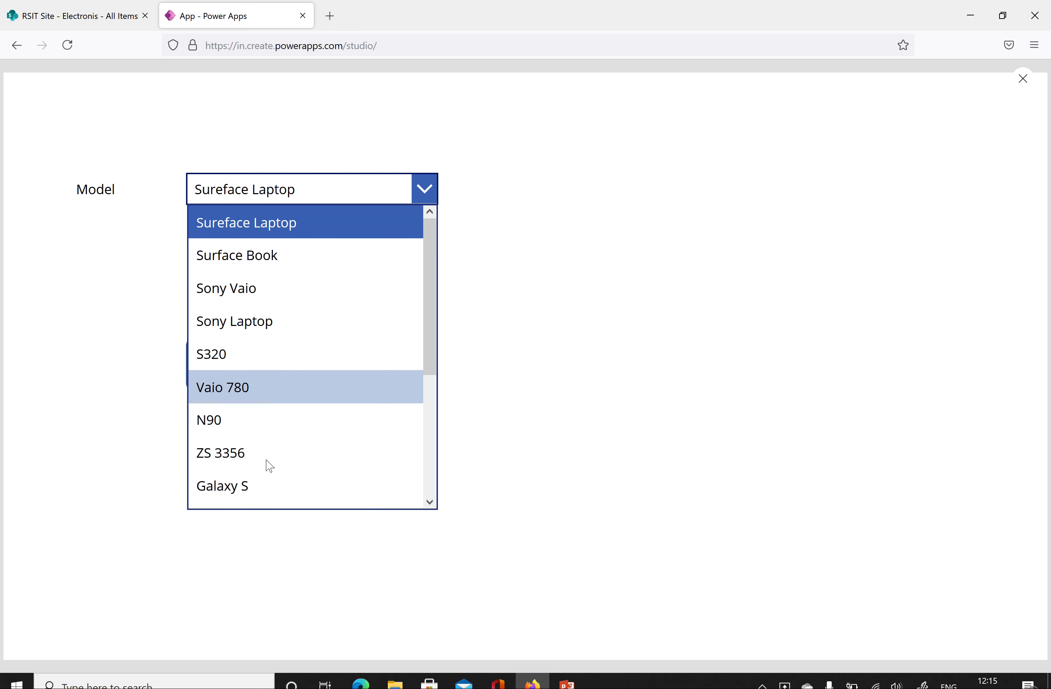
scroll(270, 454, "down", 3)
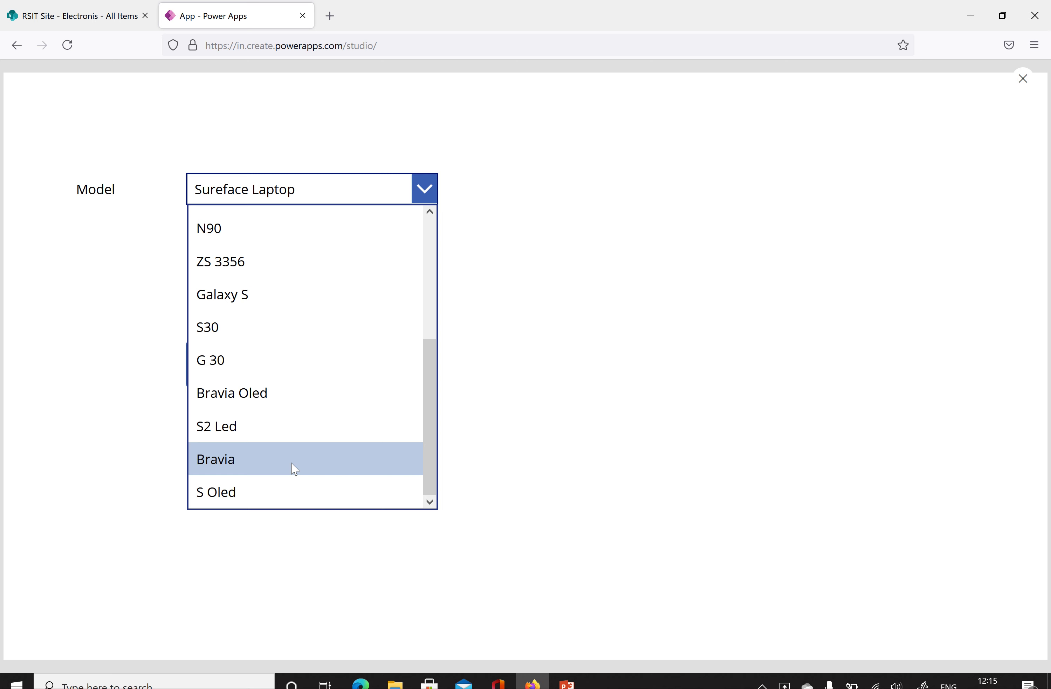
left_click(663, 272)
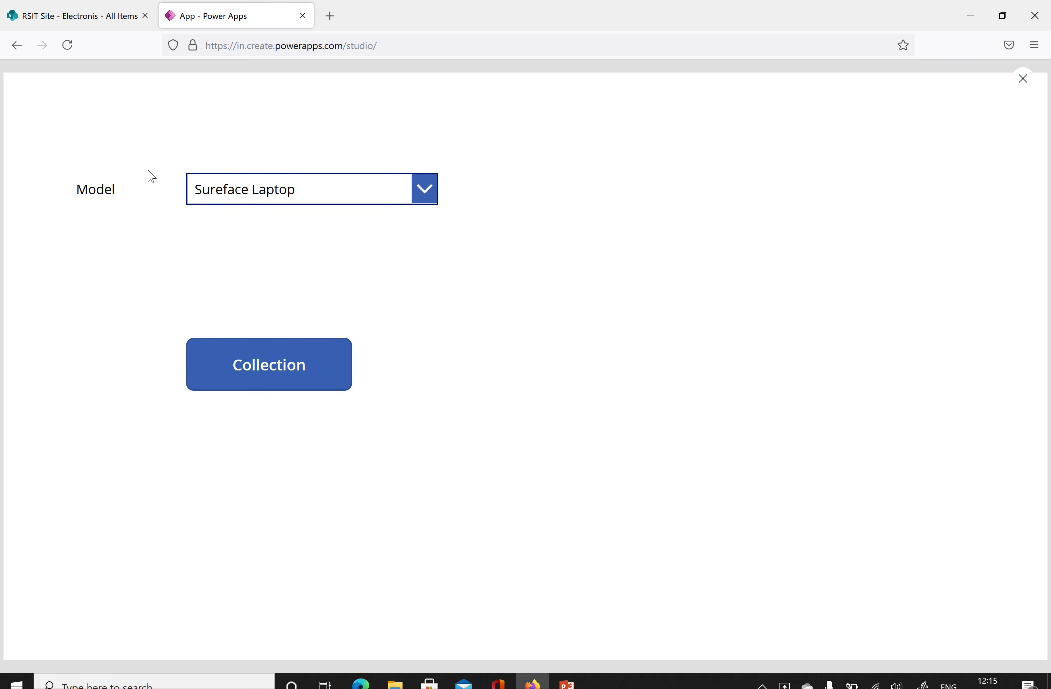
left_click(1023, 79)
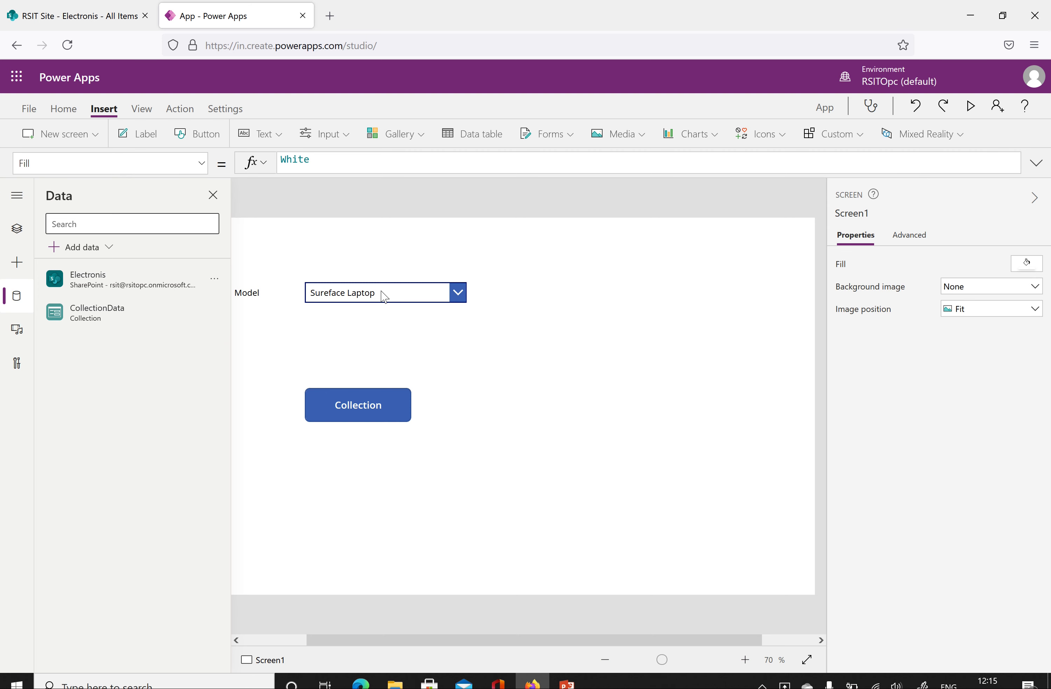
Move the Model label closer to the drop-down at X 111, Y 132 and check the layout in a preview
left_click_drag(249, 291, 259, 290)
double_click(259, 291)
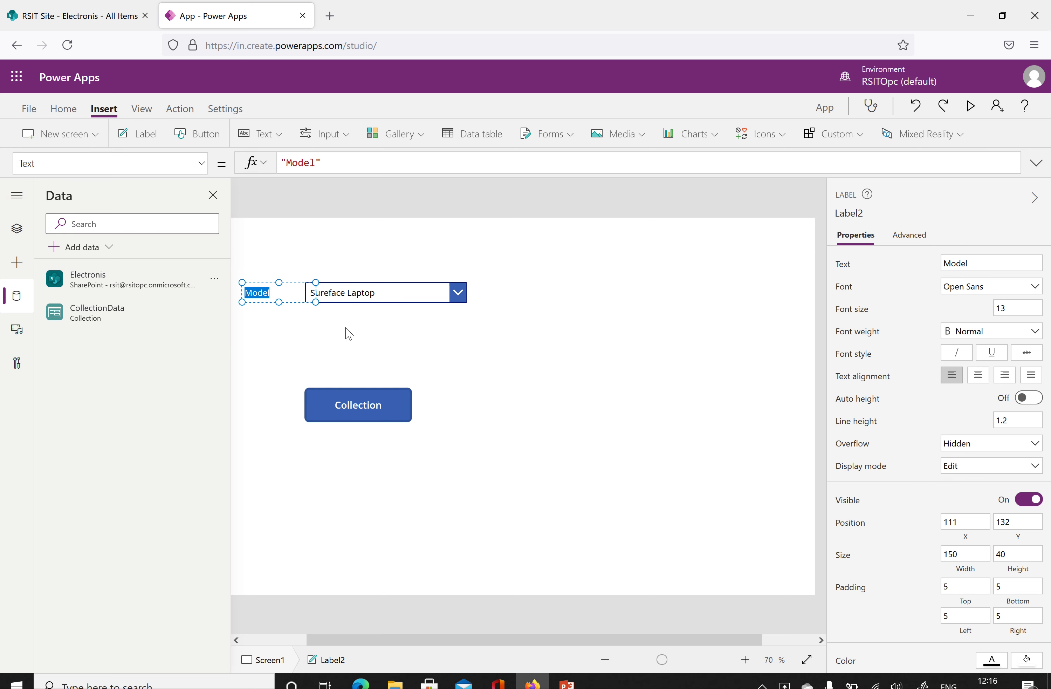
left_click(970, 105)
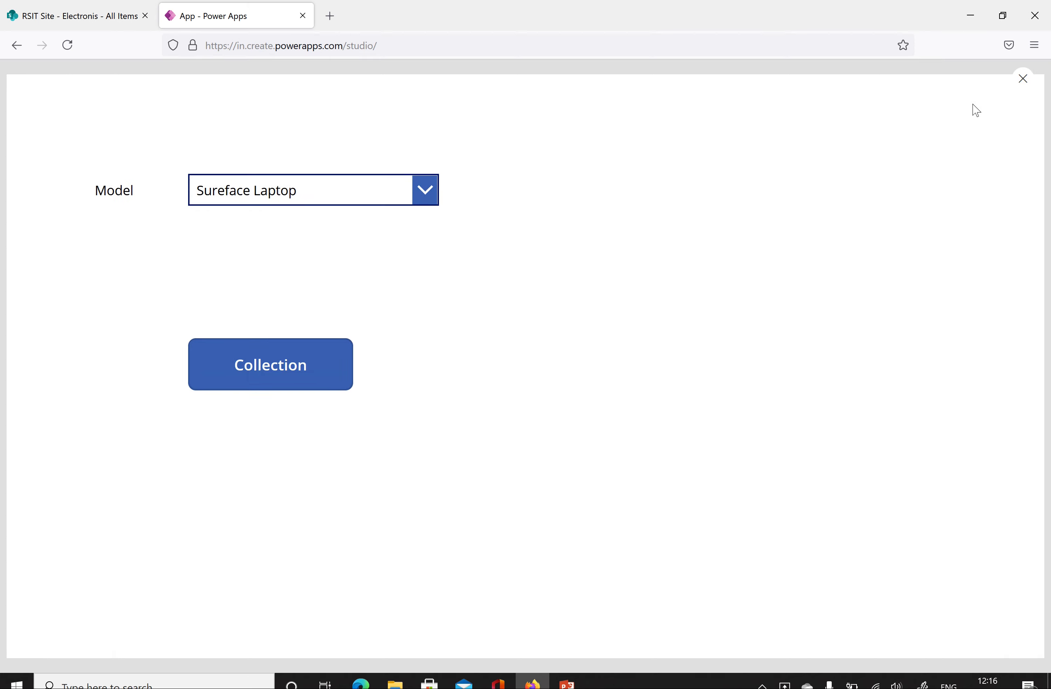
left_click(1023, 78)
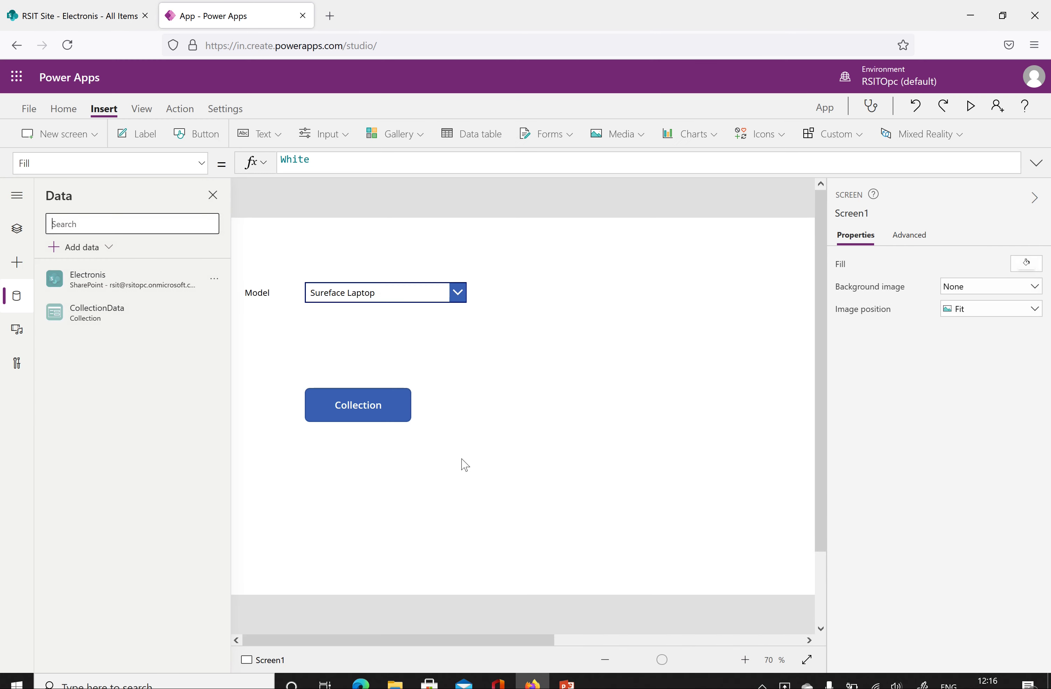
Move the Collection button up so it sits just below the Model drop-down, aligned with its left edge
left_click_drag(320, 407, 322, 352)
left_click_drag(323, 364, 323, 344)
left_click(418, 364)
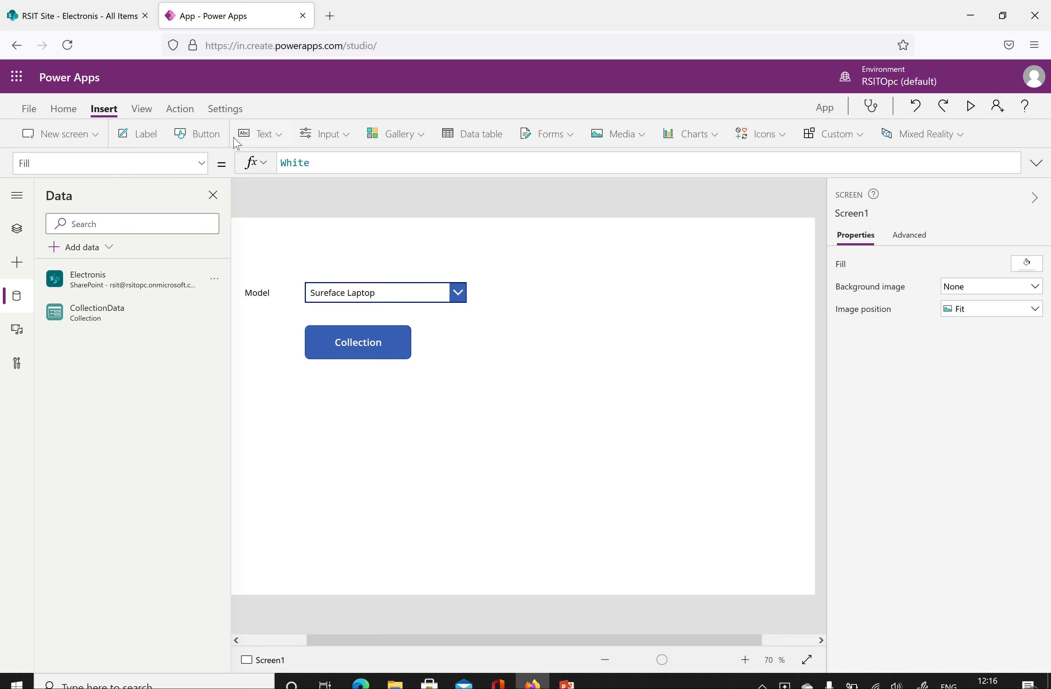
Insert a text input and place it below the Collection button at about X 240, Y 335
left_click(276, 139)
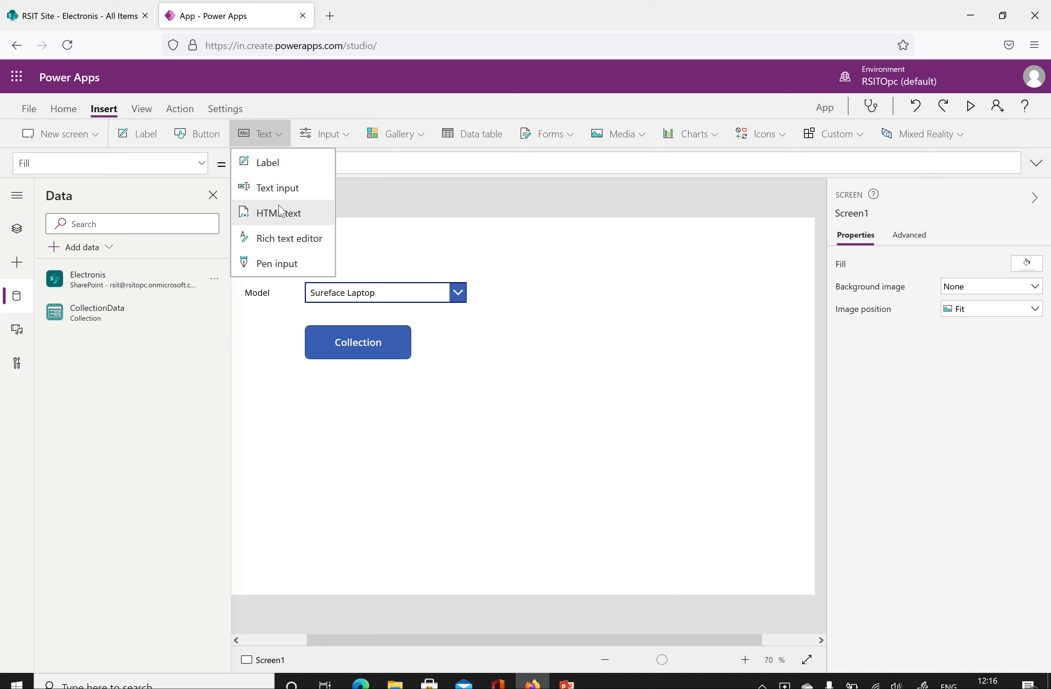
left_click(293, 220)
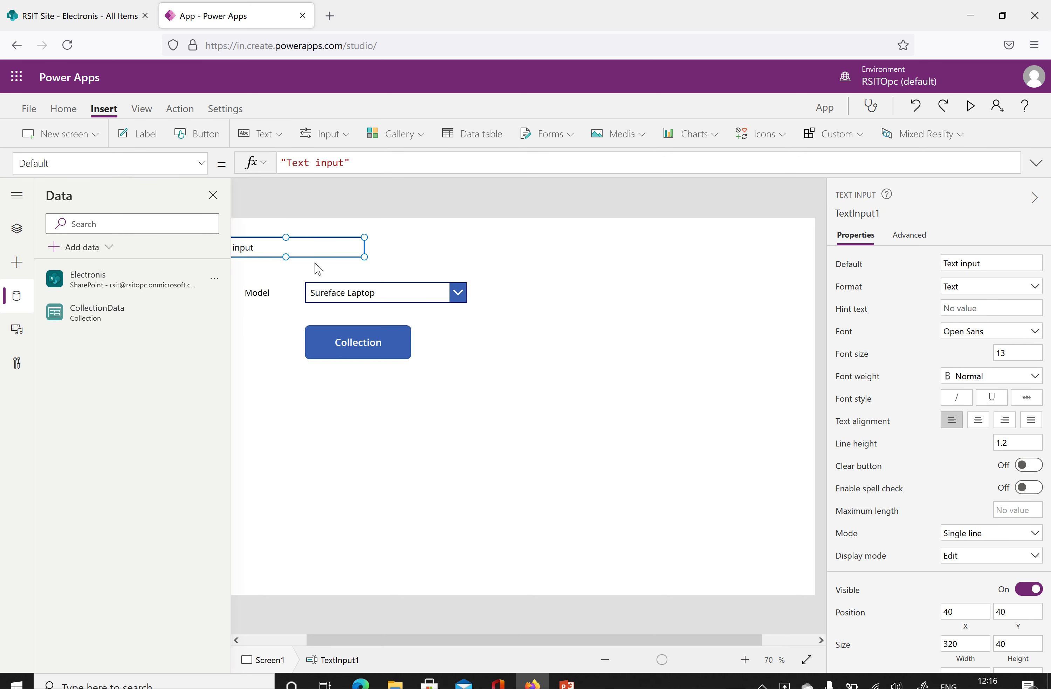
left_click_drag(288, 242, 460, 288)
left_click_drag(465, 395, 383, 393)
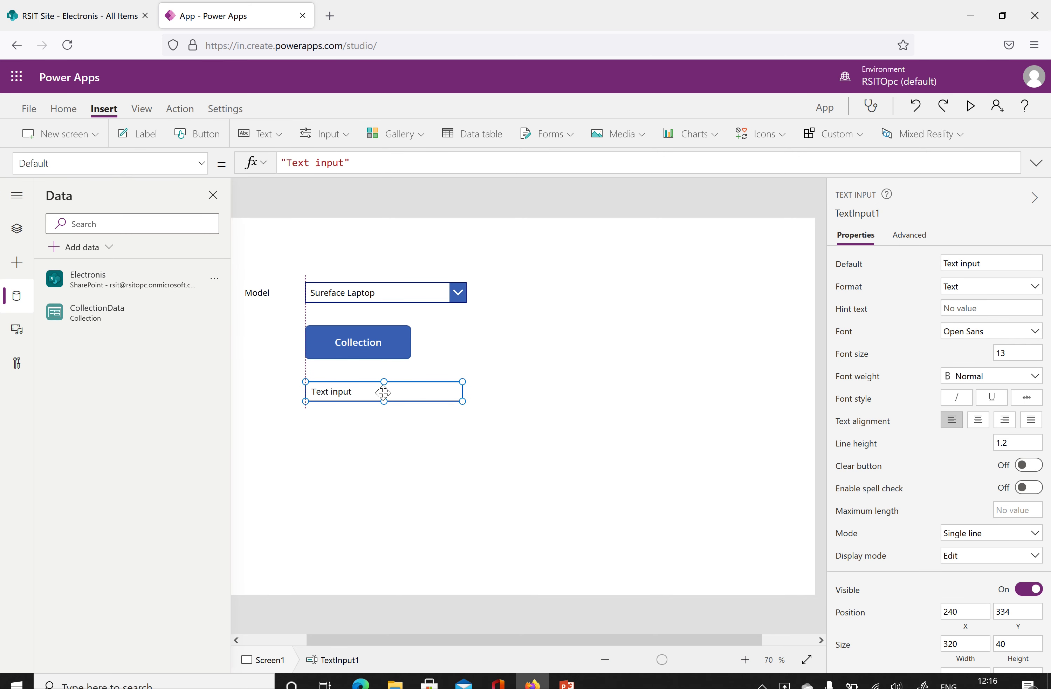
Rename the text input to Brand and clear its default text
left_click(12, 237)
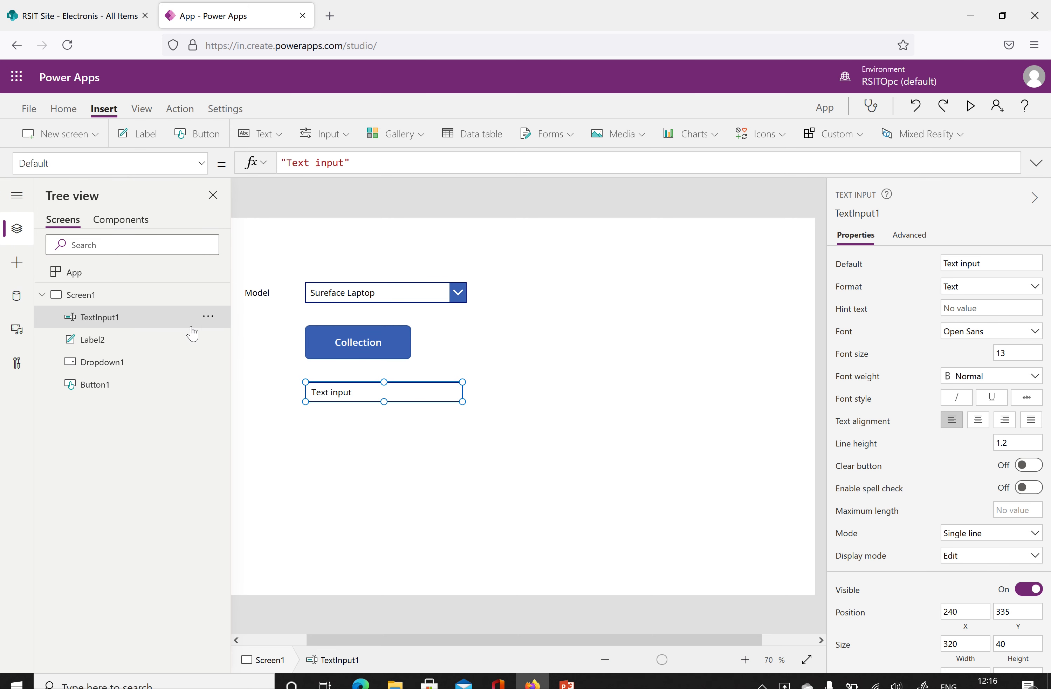
left_click(208, 317)
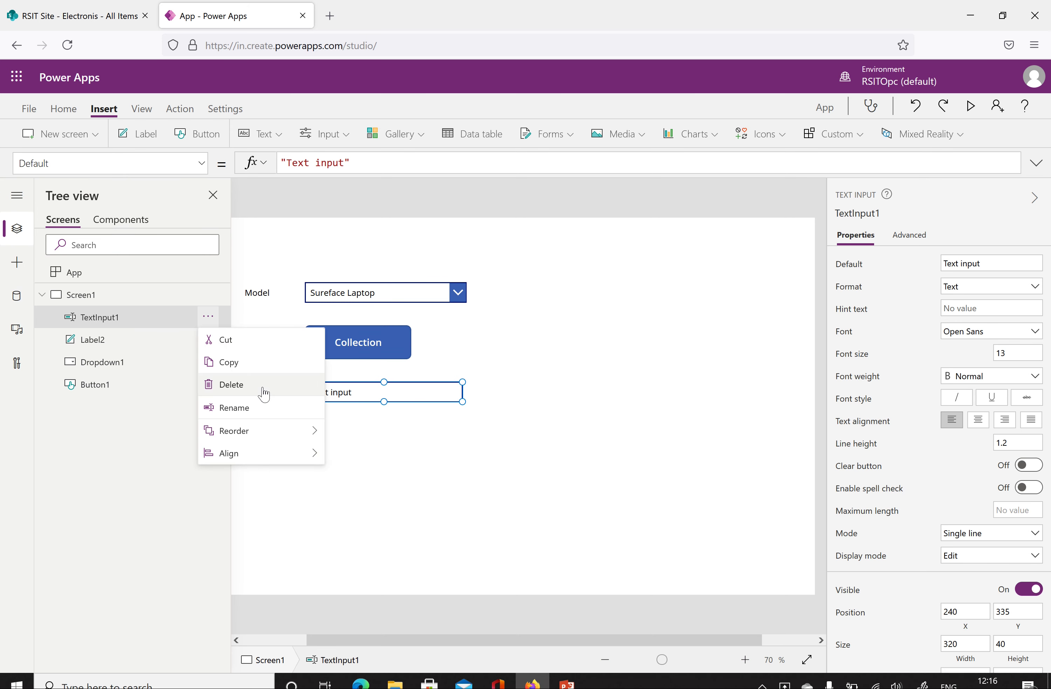
left_click(262, 416)
type("Brand")
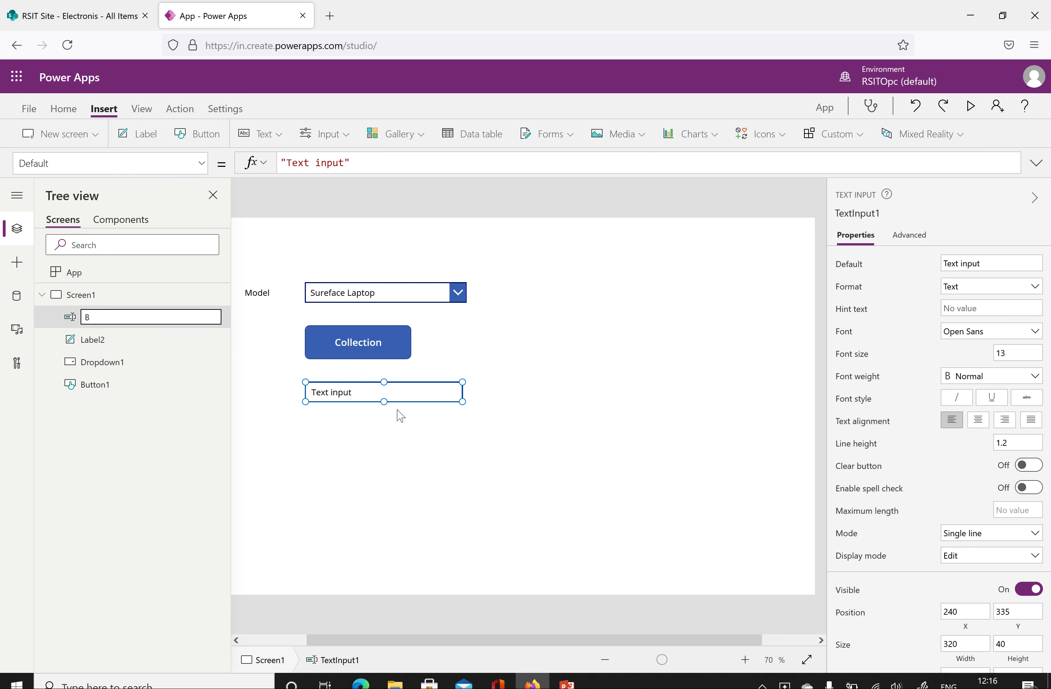
left_click(365, 458)
left_click(341, 396)
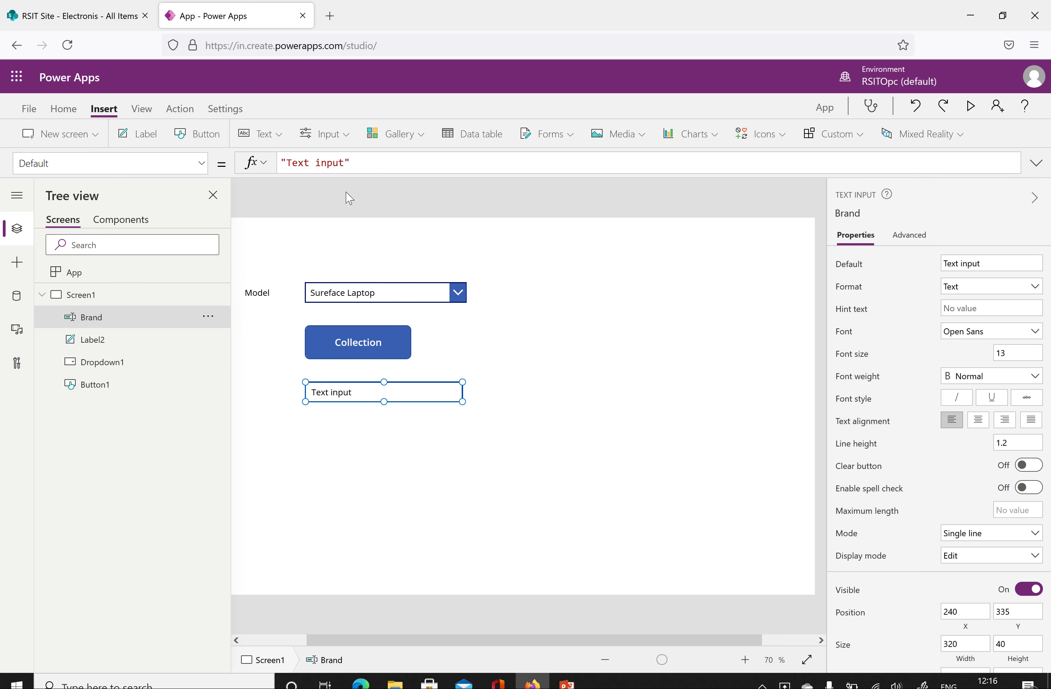
left_click_drag(348, 164, 286, 163)
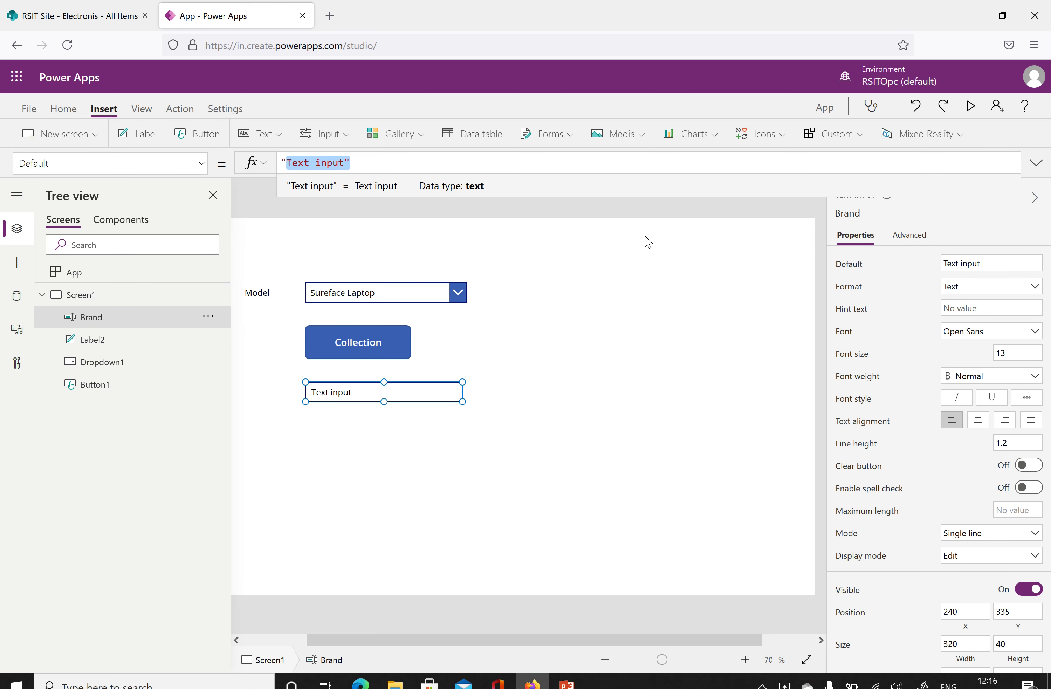
key("BackSpace")
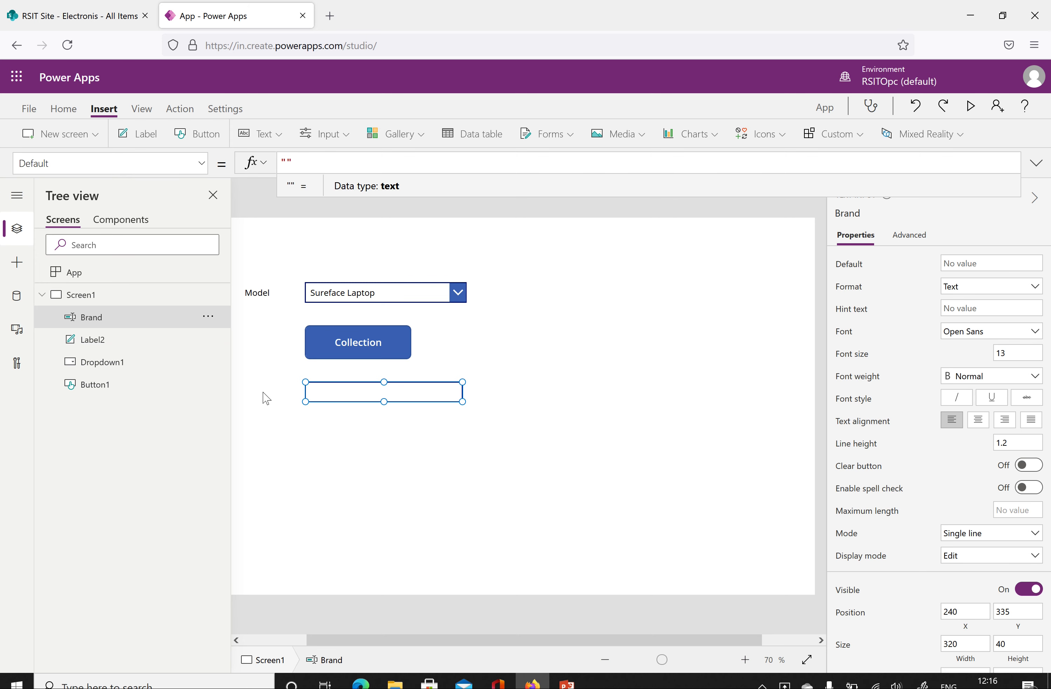
Insert a label beside the Brand text input at X 111, Y 335 and set its text to "Brand"
left_click(143, 134)
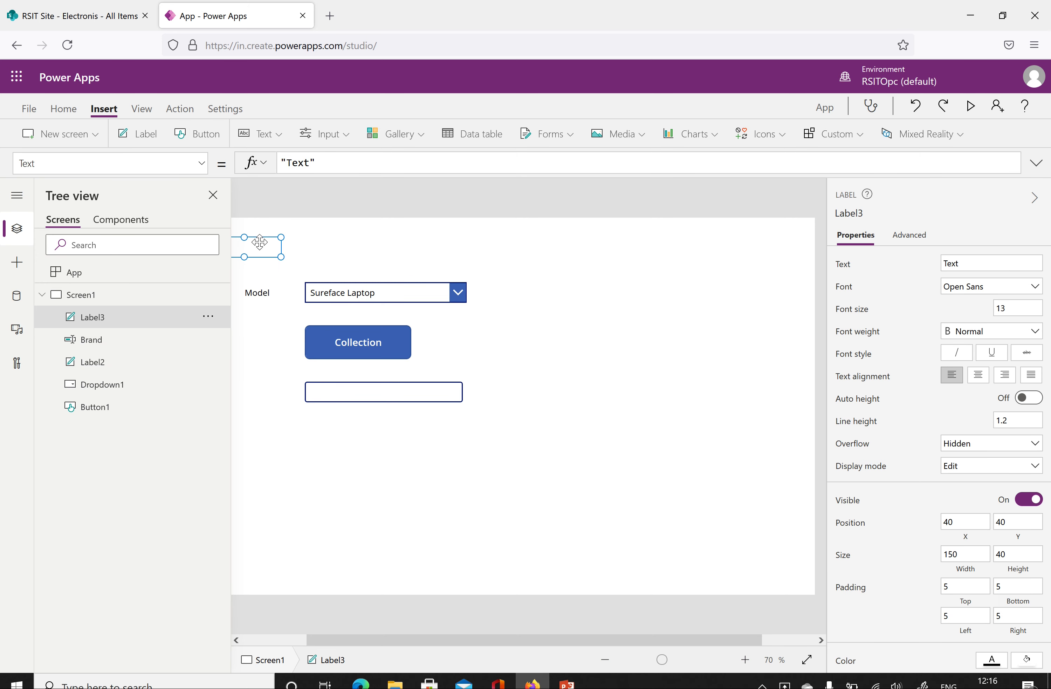
left_click_drag(284, 315, 279, 391)
left_click_drag(311, 161, 288, 162)
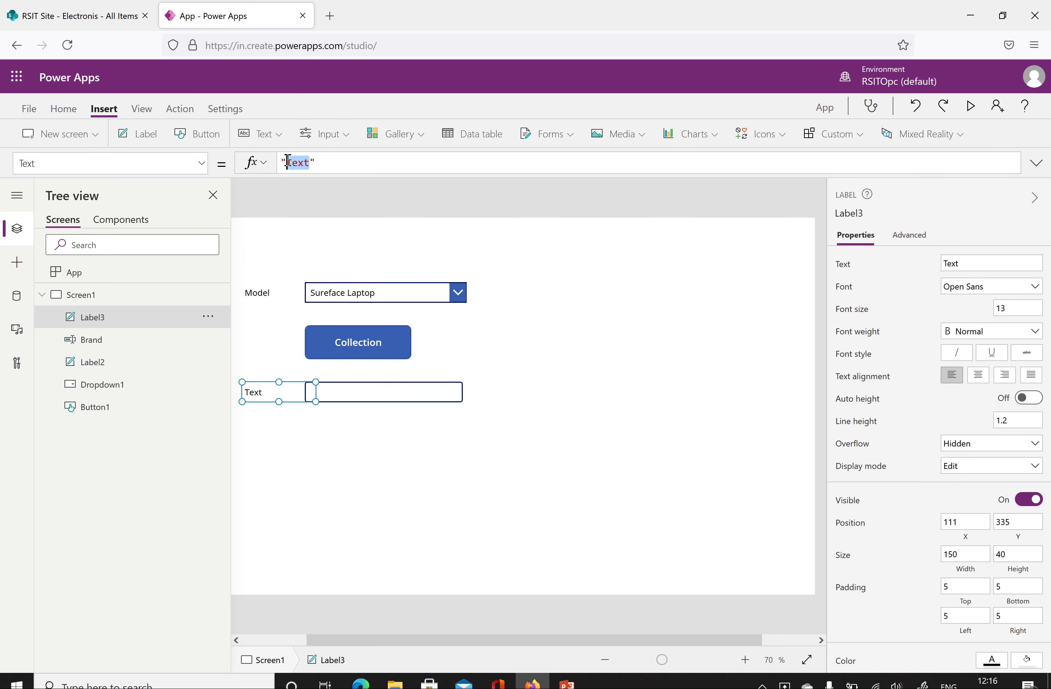
type("Brand")
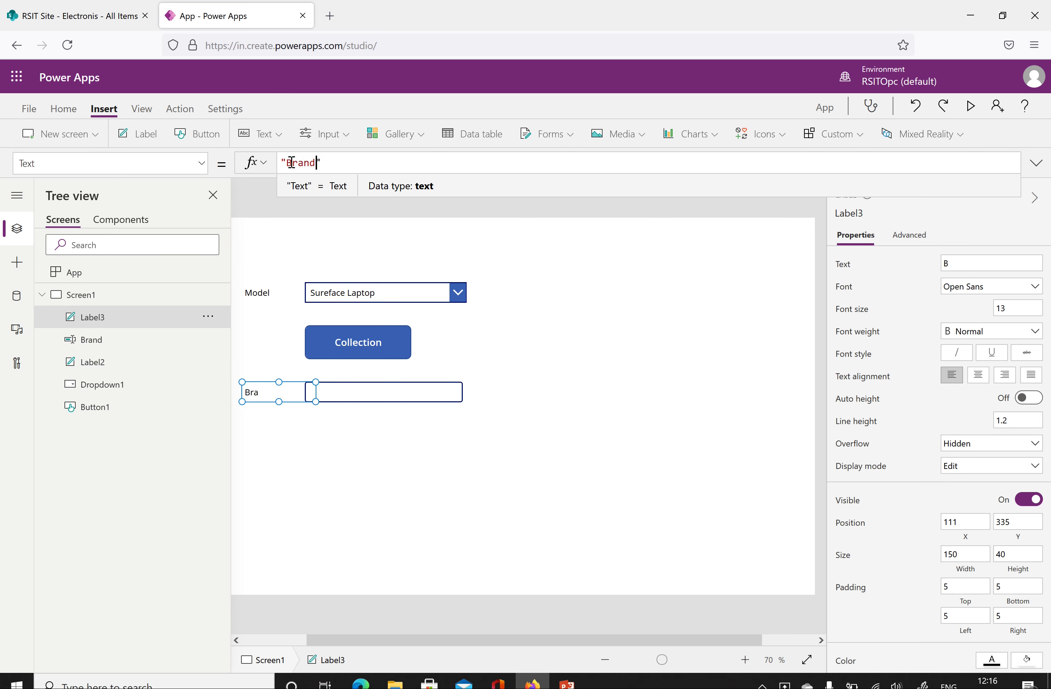
left_click(443, 493)
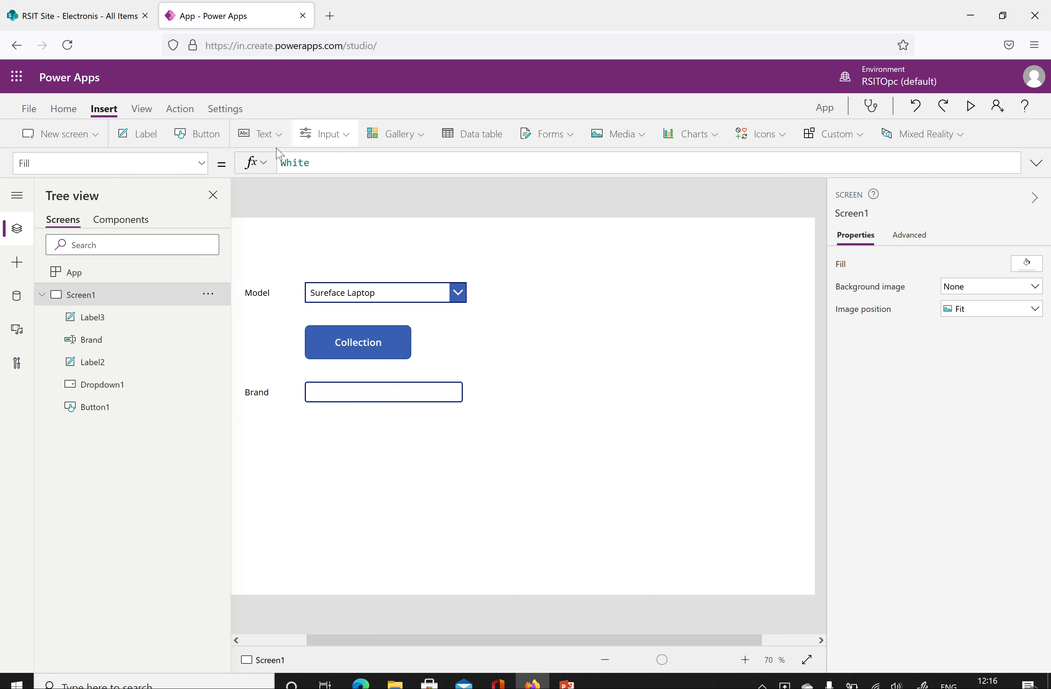
Duplicate the Brand label and text input together and place the copies directly below the originals at Y 413
left_click(363, 391)
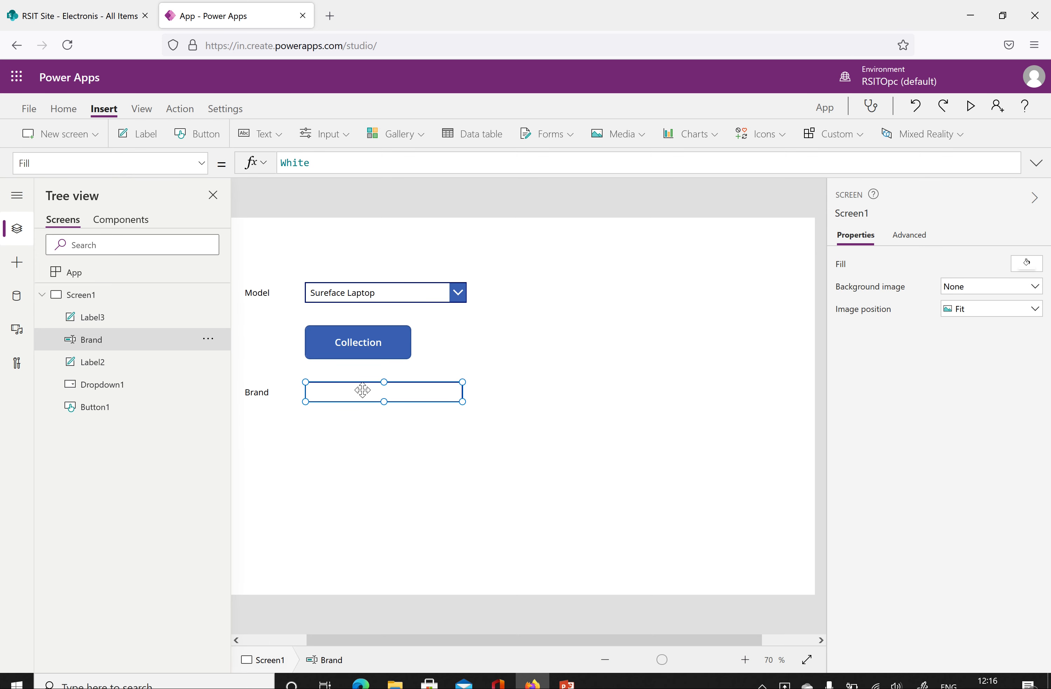
left_click(270, 393, "shift")
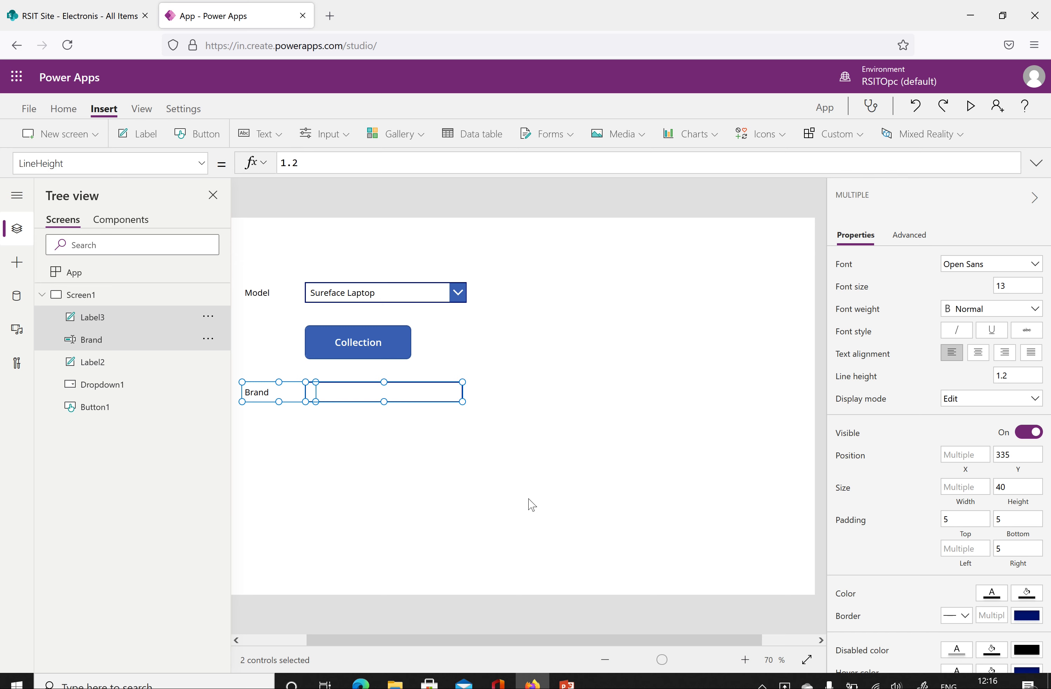
key("ctrl+c")
key("ctrl+v")
left_click_drag(367, 404, 359, 433)
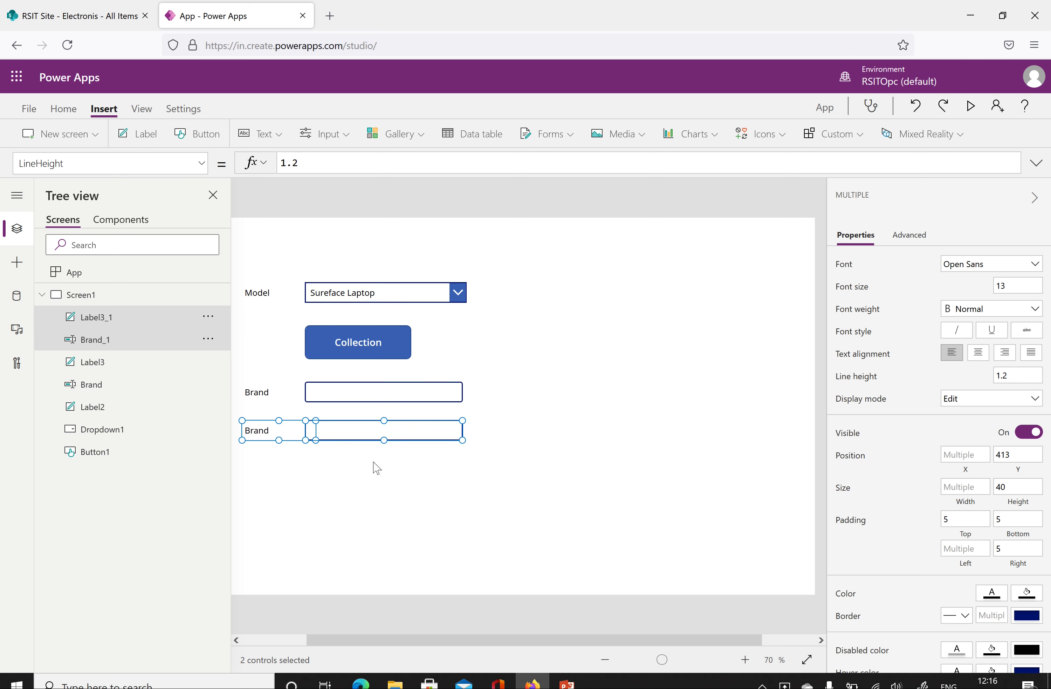
left_click(358, 463)
Set the duplicated label's text to "Type Of products" and narrow the label to a width of 144 at X 114
left_click(275, 436)
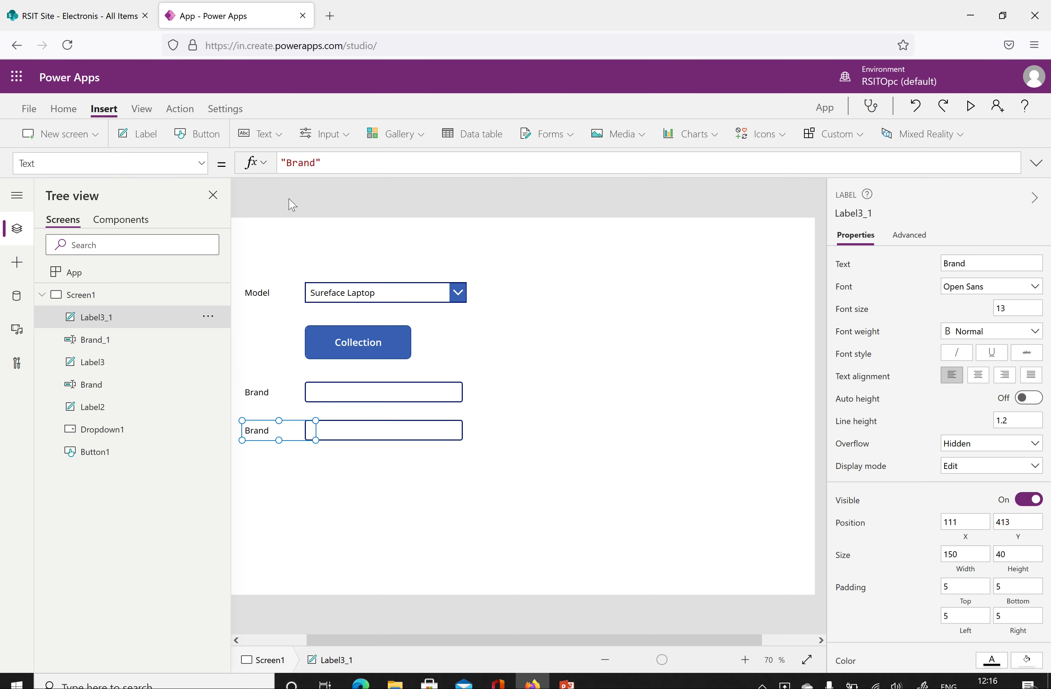
left_click_drag(317, 163, 282, 162)
left_click(288, 164)
double_click(288, 165)
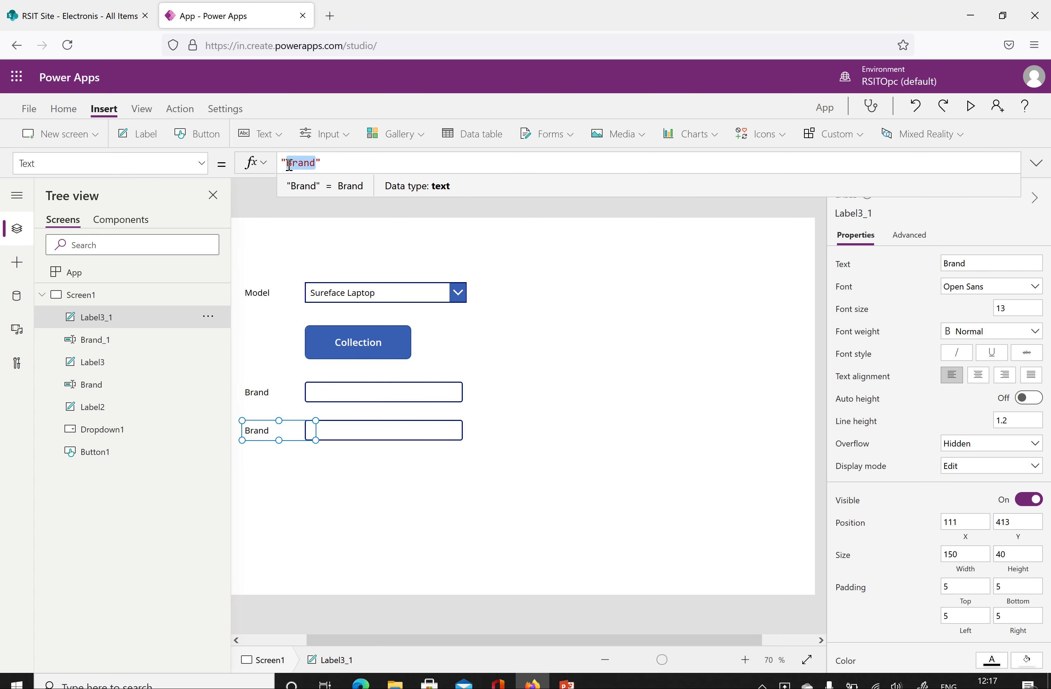
type("Type")
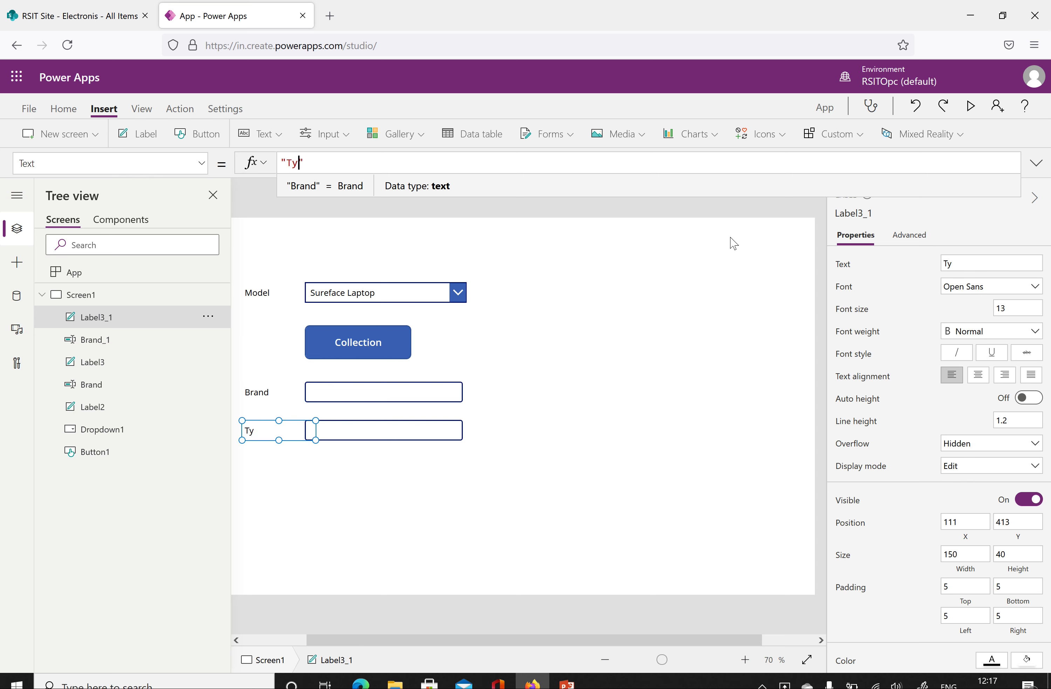
type("OF===")
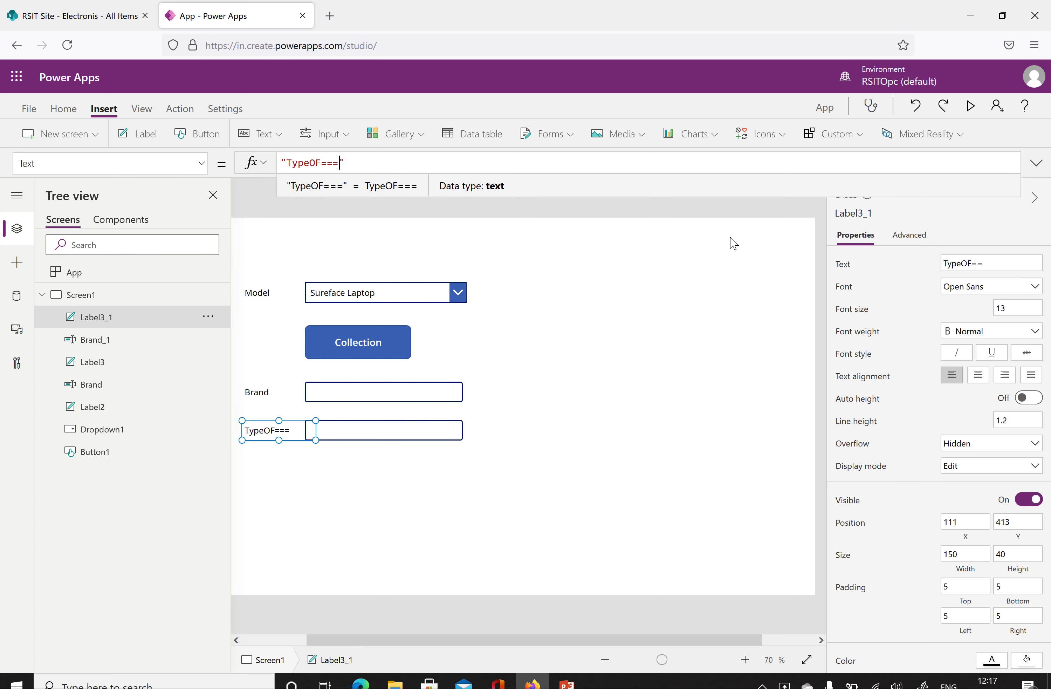
key("BackSpace")
type("Of products")
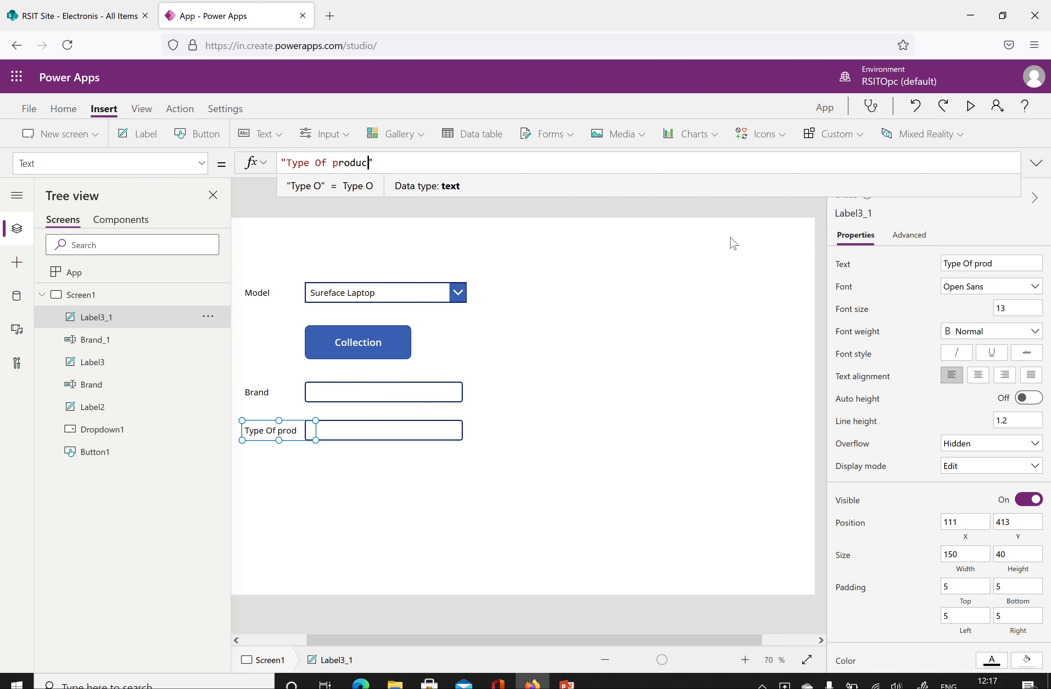
left_click(402, 449)
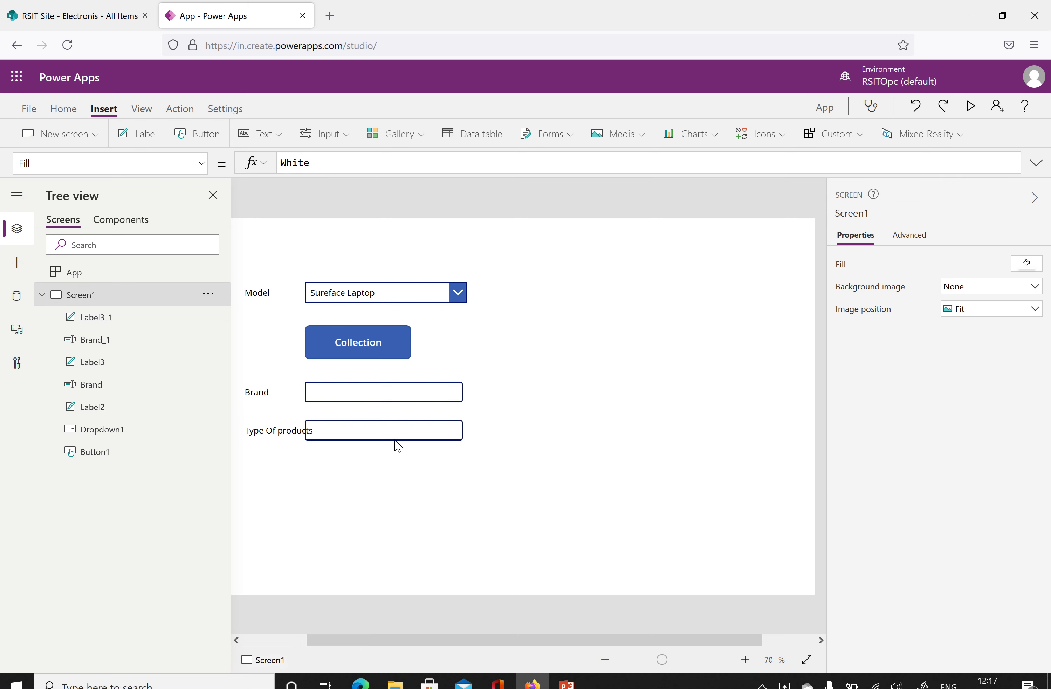
left_click(309, 430)
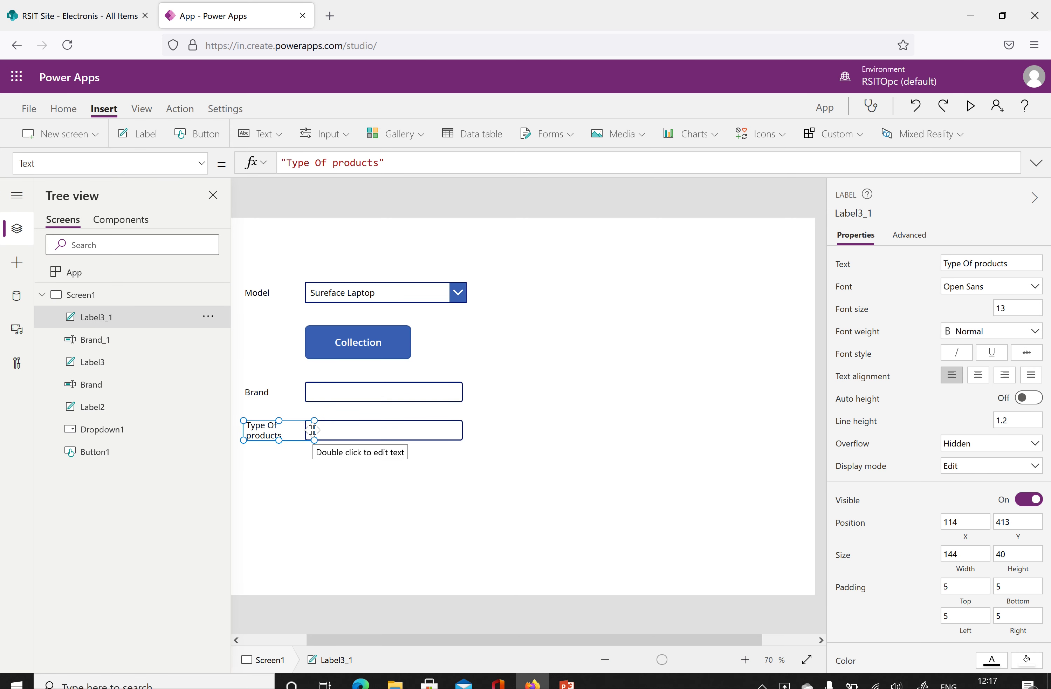
left_click(377, 472)
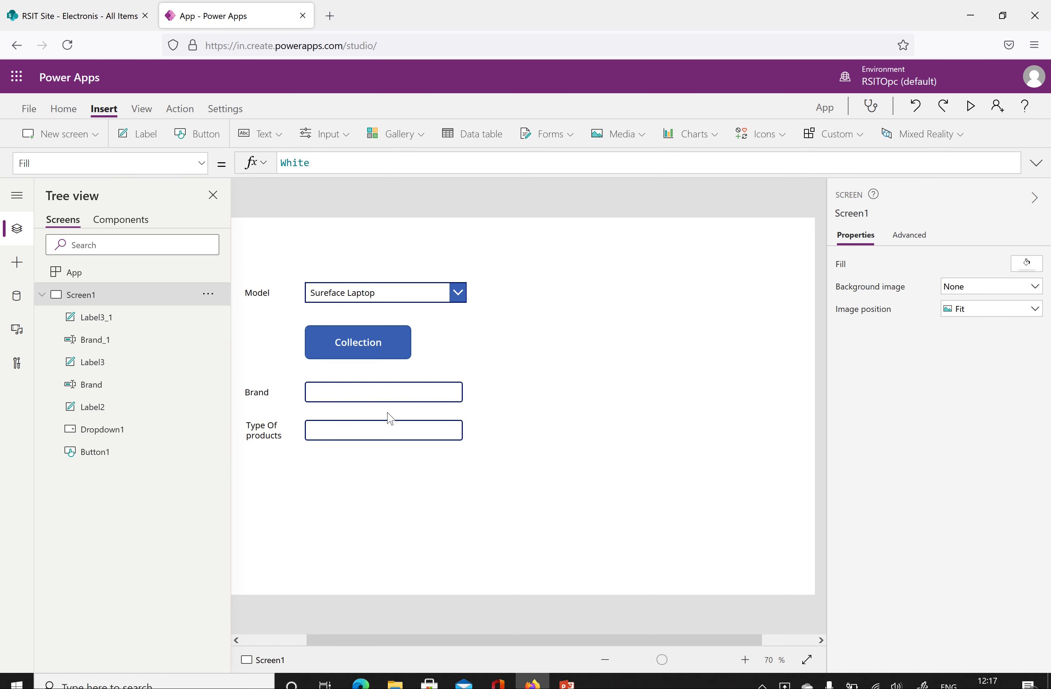
Rename the text input beside the Type Of products label to Typeofproducts
left_click(346, 428)
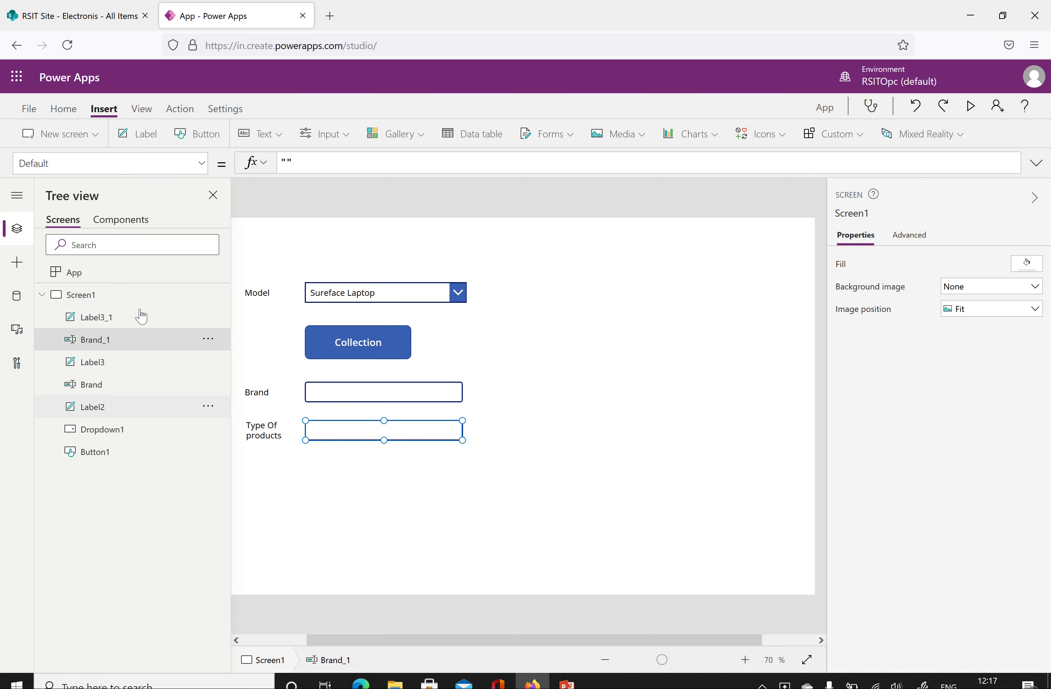
left_click(208, 338)
left_click(235, 453)
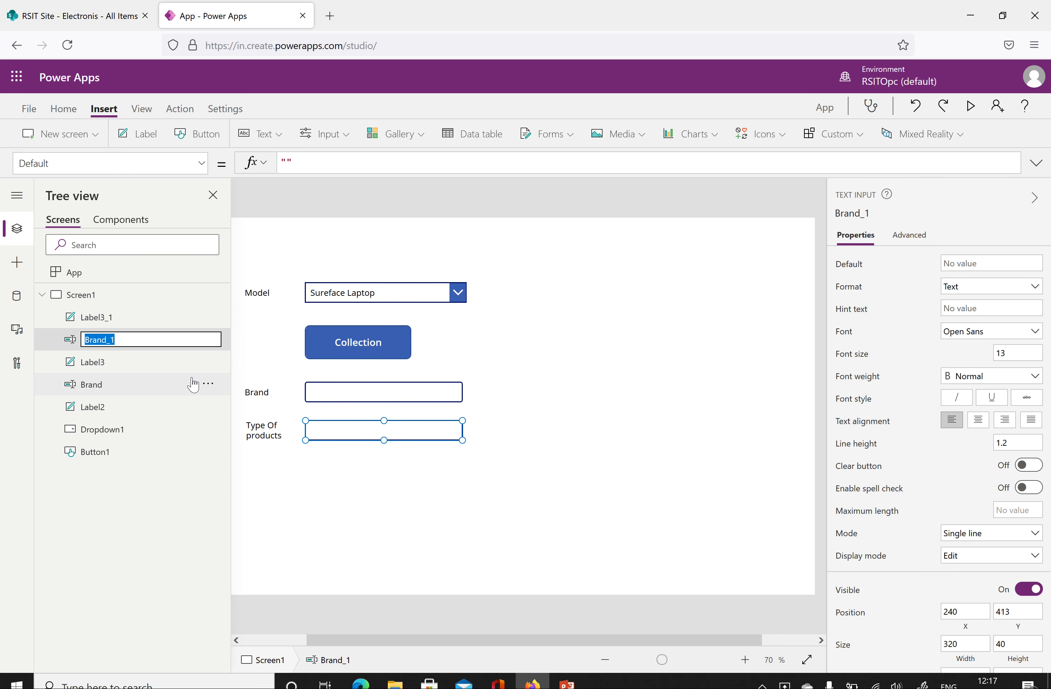
type("Typeofproducts")
left_click(136, 506)
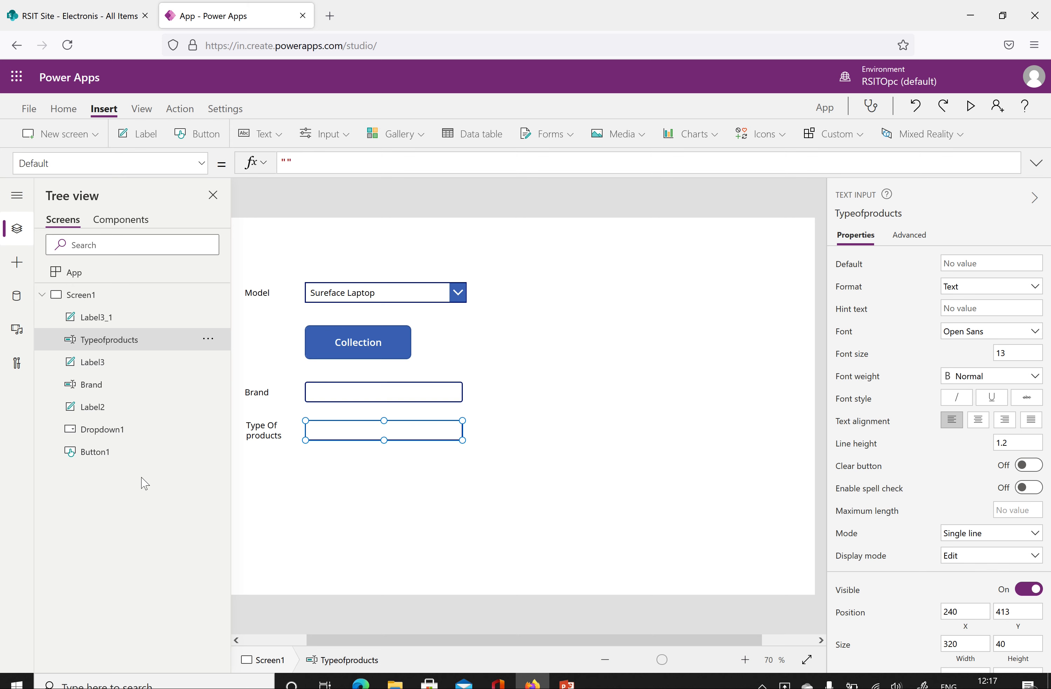
left_click(413, 486)
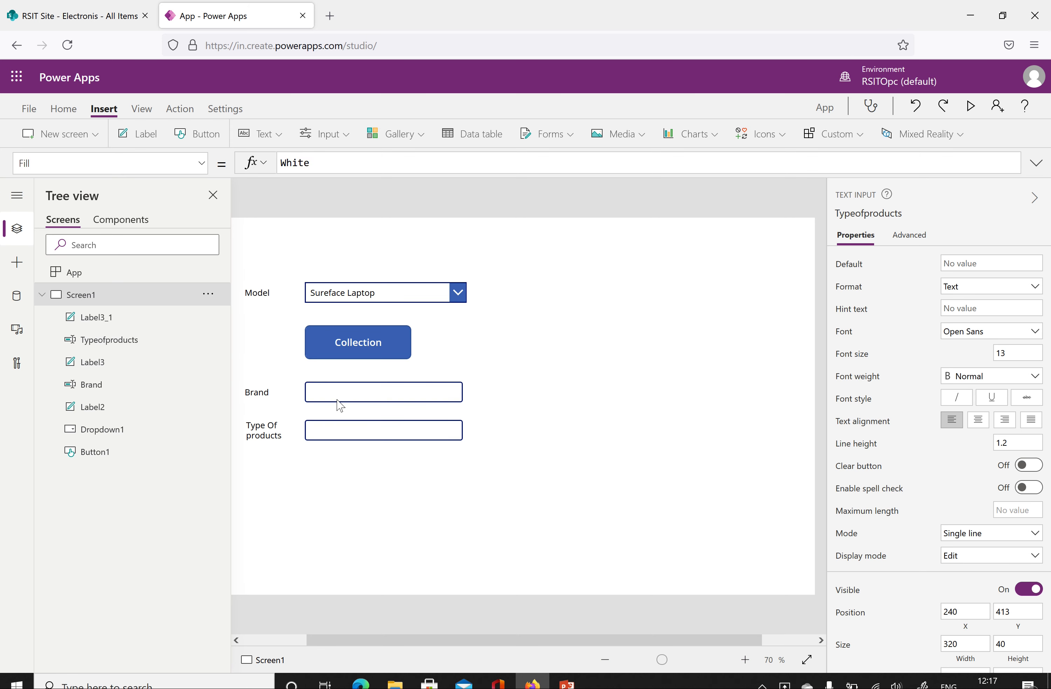
Insert a button below the Type Of products field at X 240, Y 512 and set its text to "Dynamic Collection"
left_click(207, 142)
left_click_drag(251, 246, 416, 498)
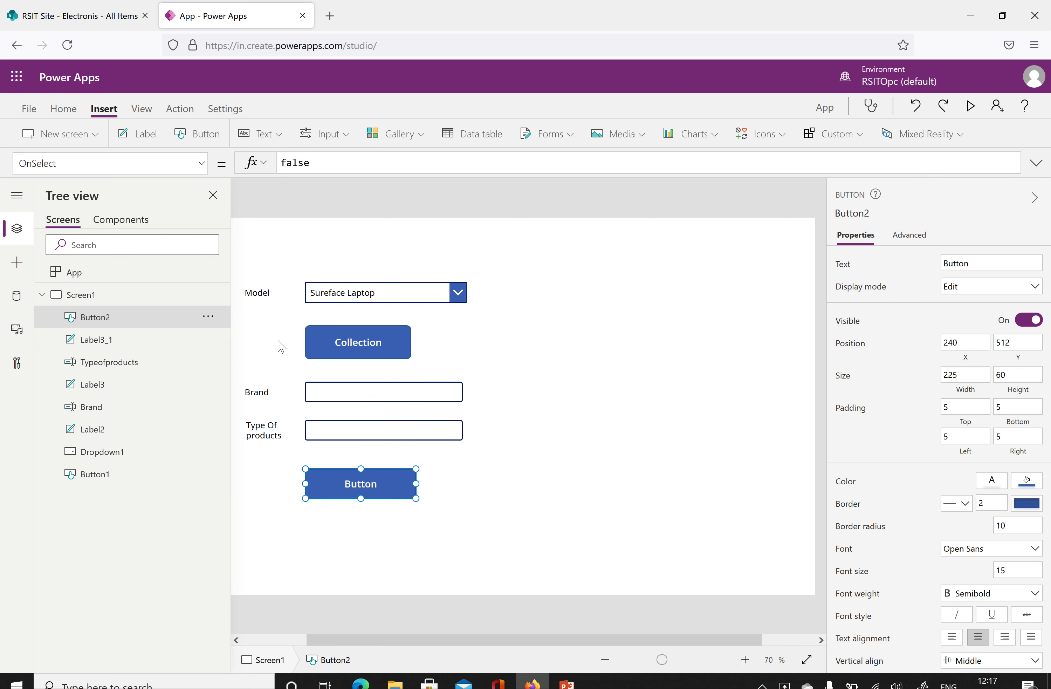
left_click(966, 262)
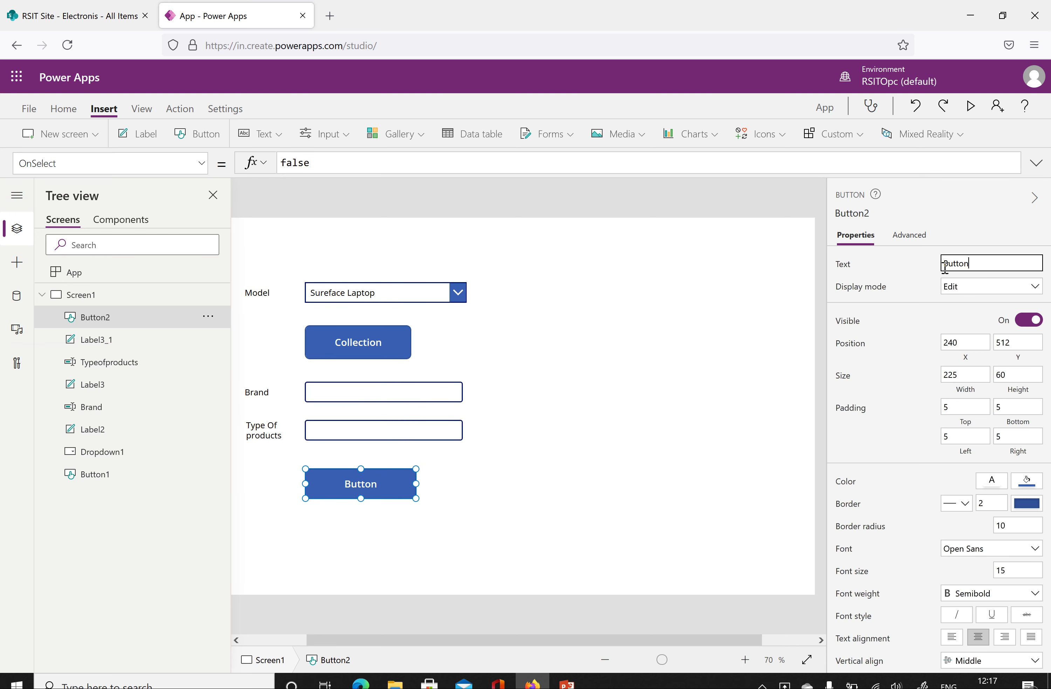
type("Dynamic Collec")
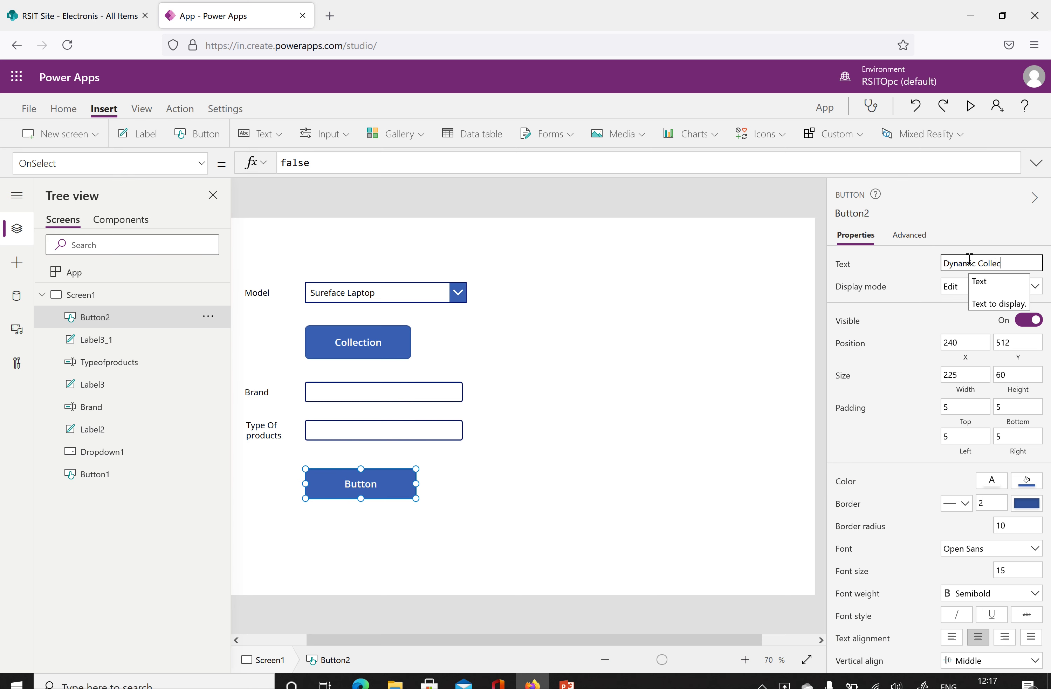
type("tion")
left_click(626, 480)
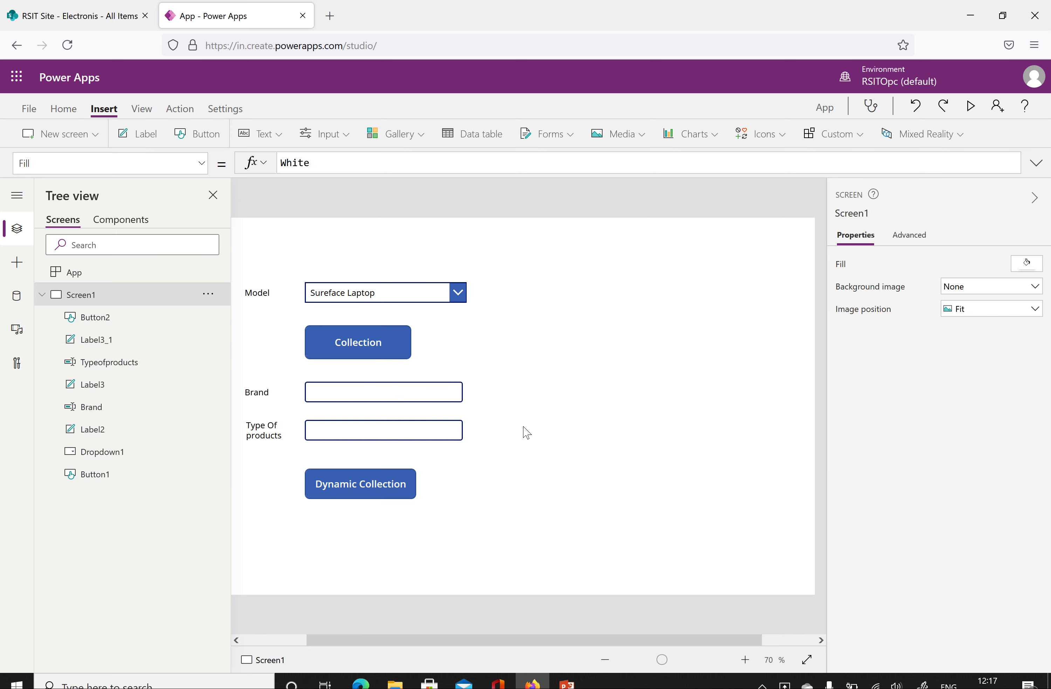
Replace the Dynamic Collection button's OnSelect formula with the start of a Collect call into a collection named DynamicColl
left_click(343, 489)
left_click(382, 394)
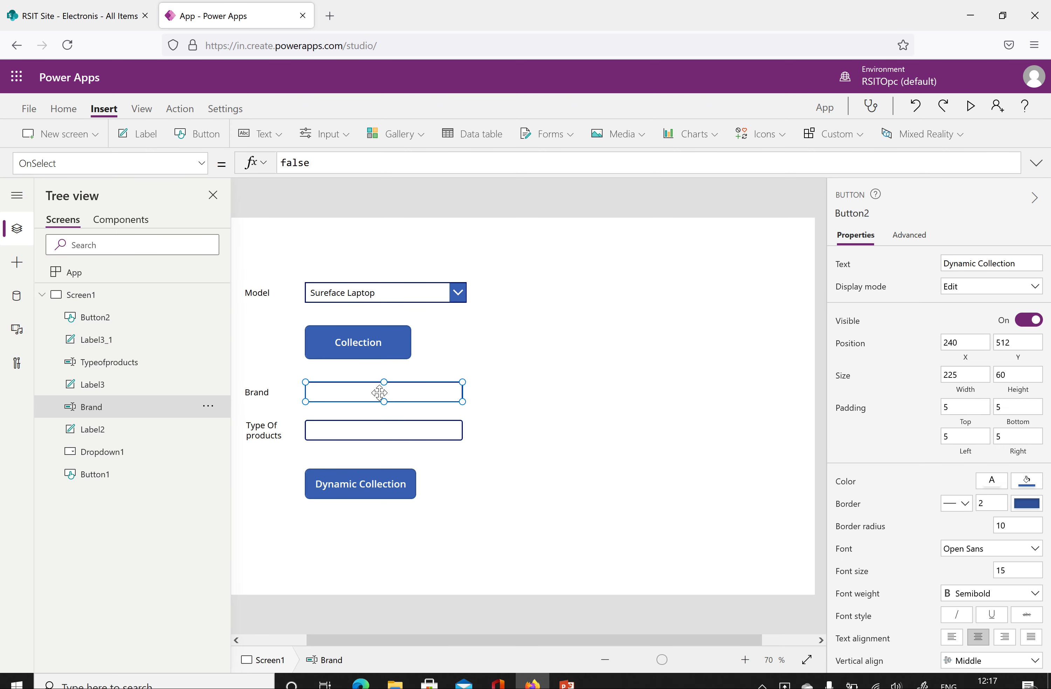
left_click(368, 433)
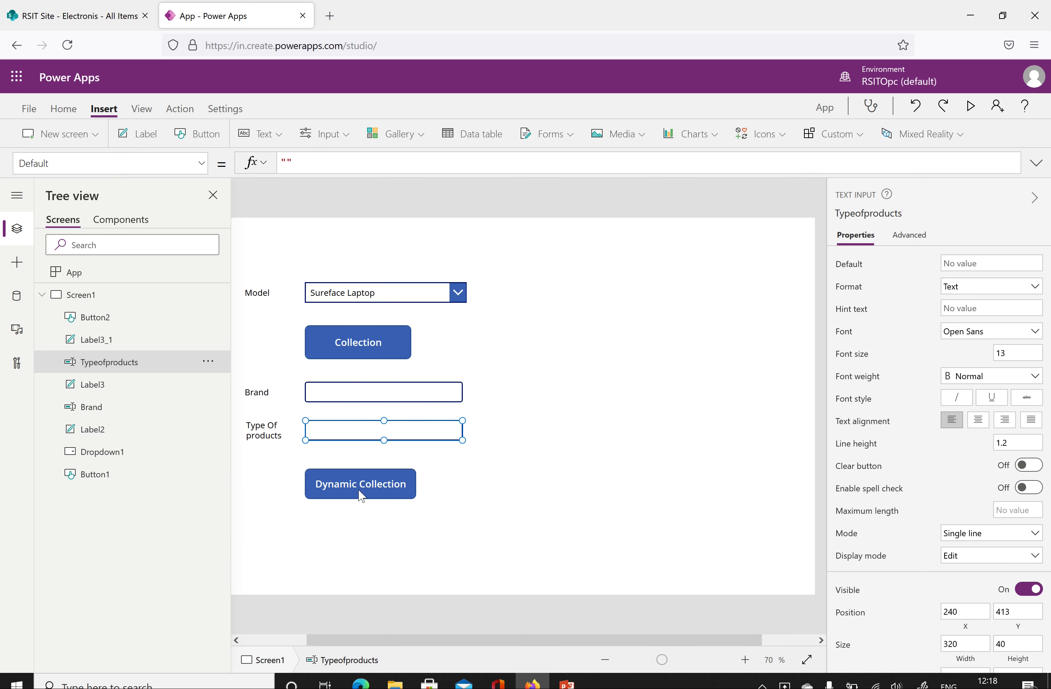
left_click(383, 497)
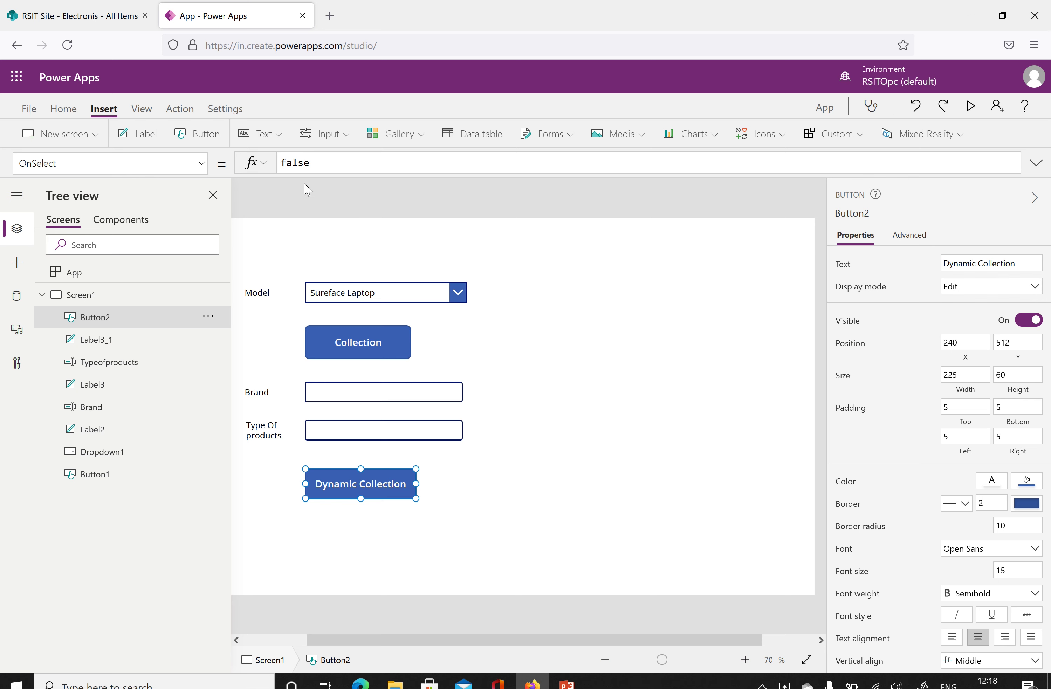
left_click_drag(319, 162, 280, 162)
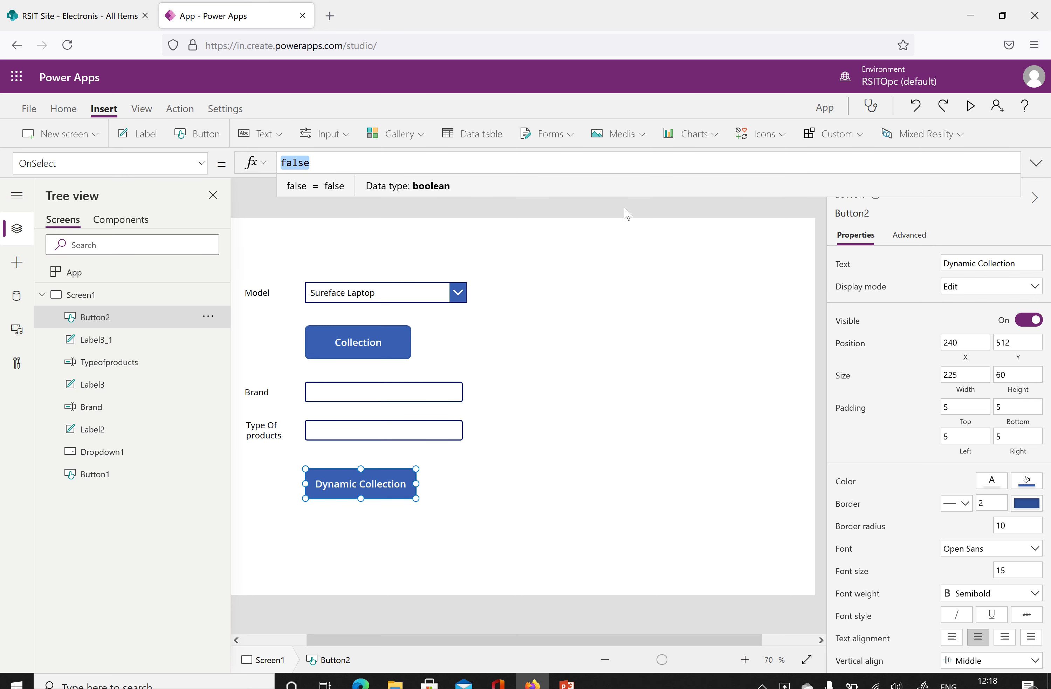
key("BackSpace")
type("Colo")
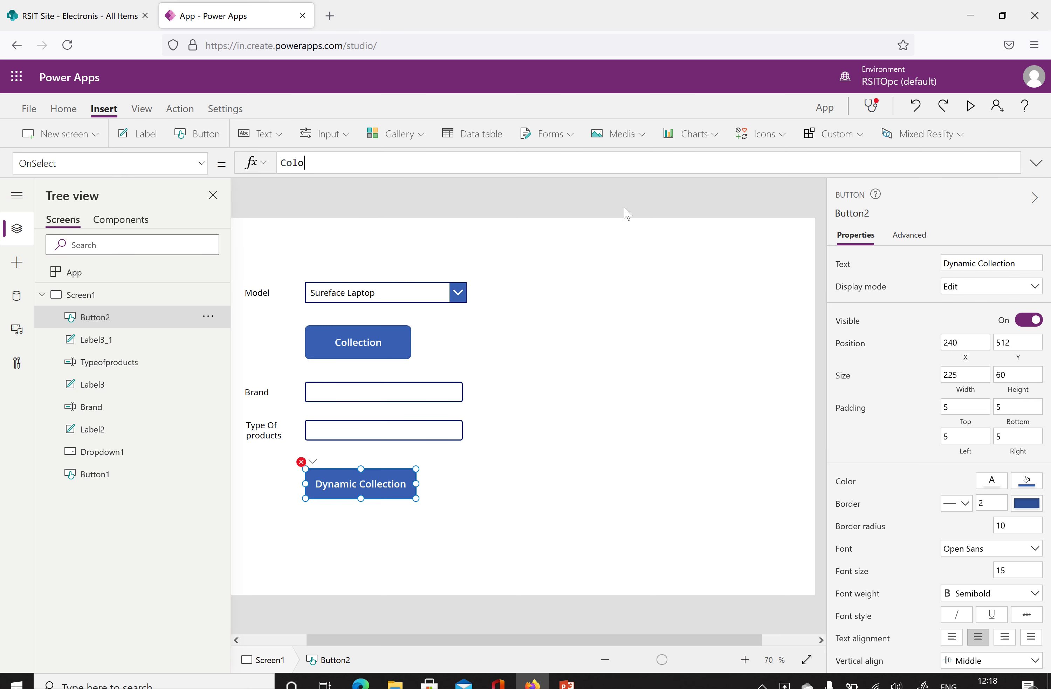
key("BackSpace")
type("lect")
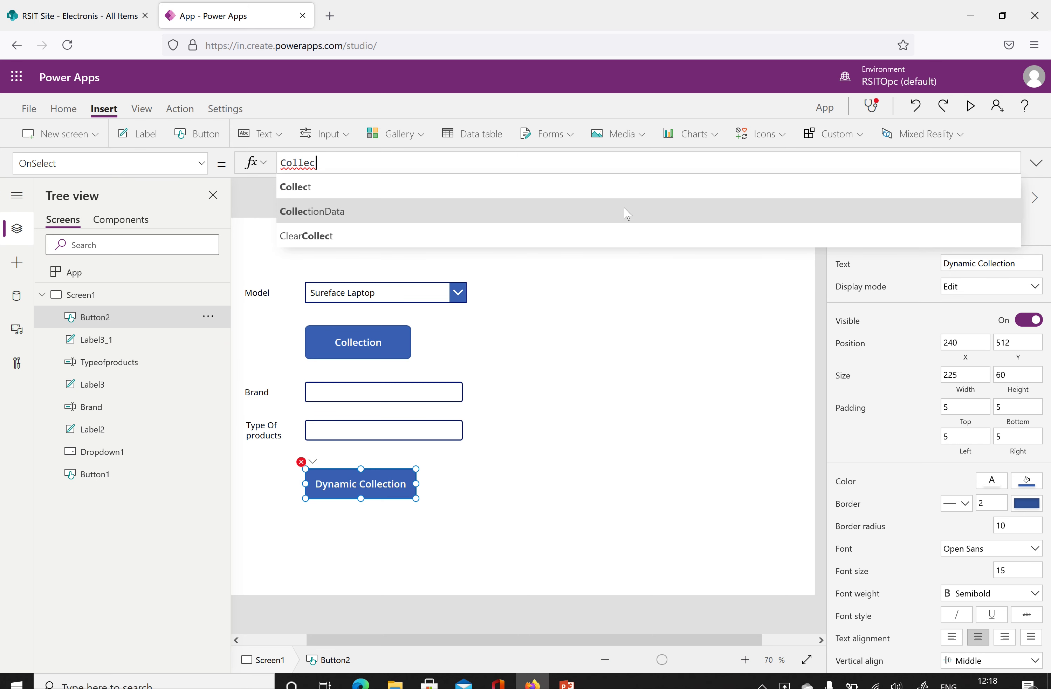
left_click(361, 191)
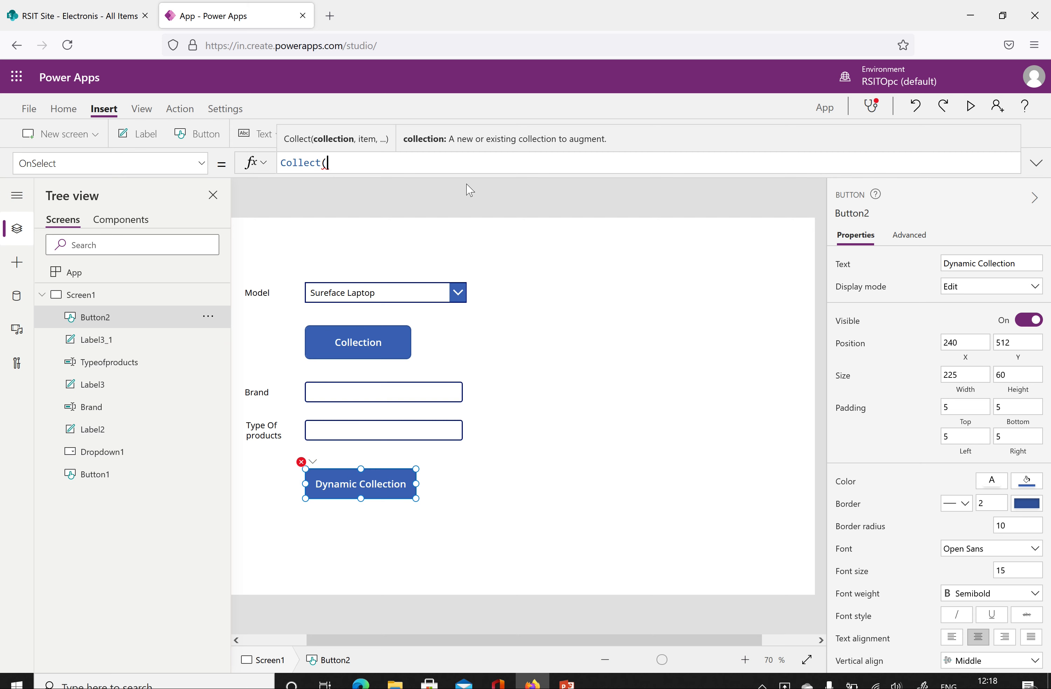
type("DynamicColl,")
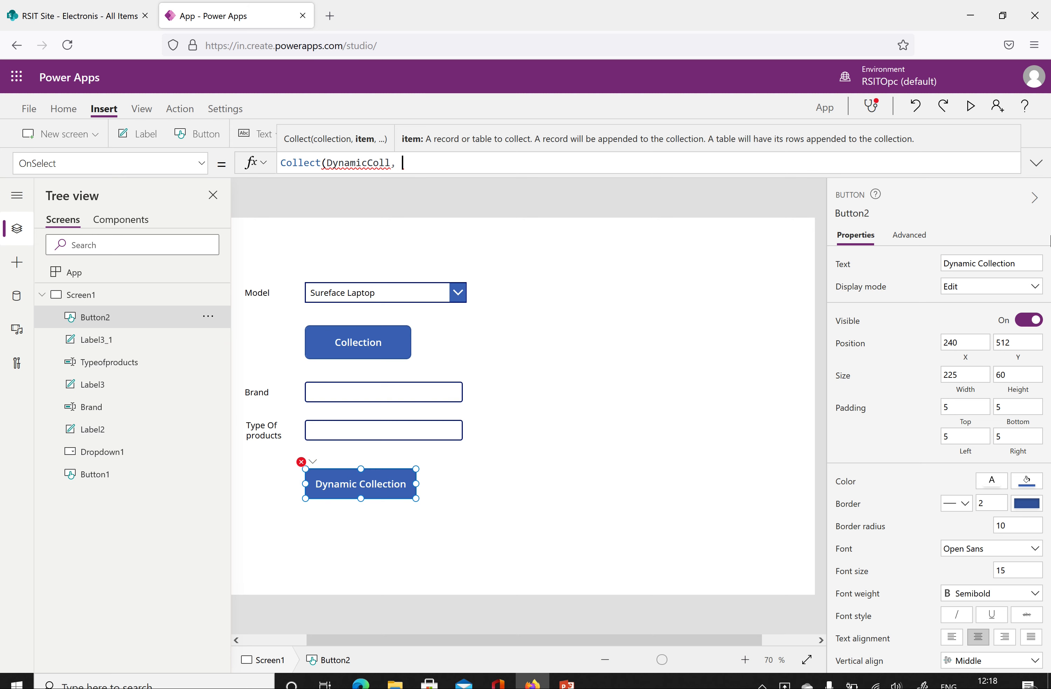
Expand the formula editor and open a record on new lines with the field Brand: Brand.Text, ending in a comma
left_click(1037, 164)
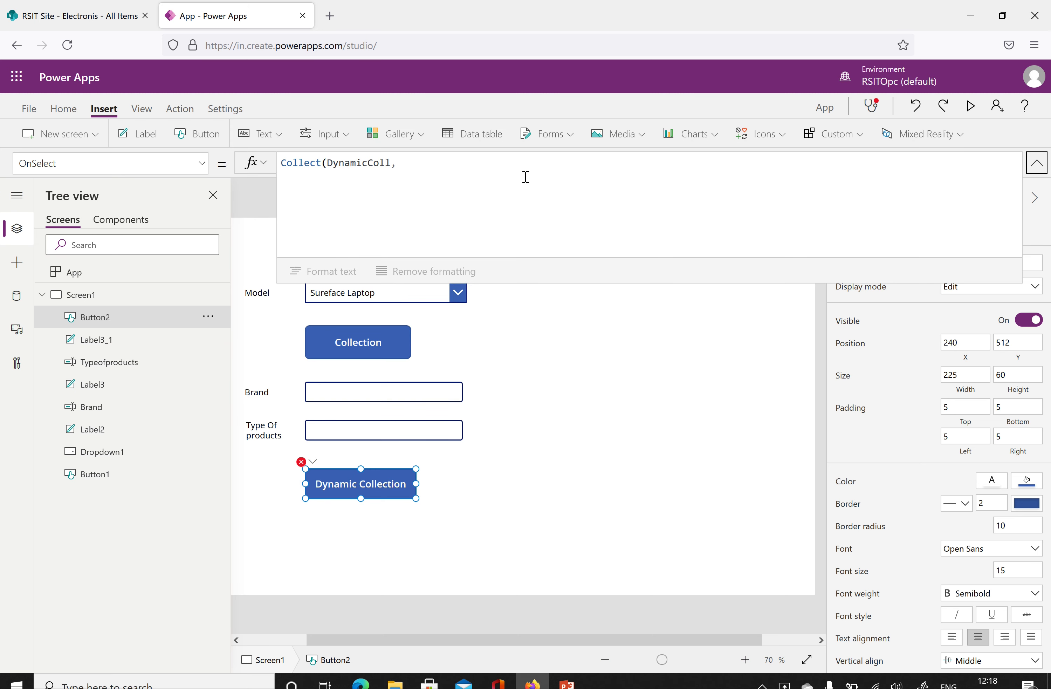
key("shift+Return")
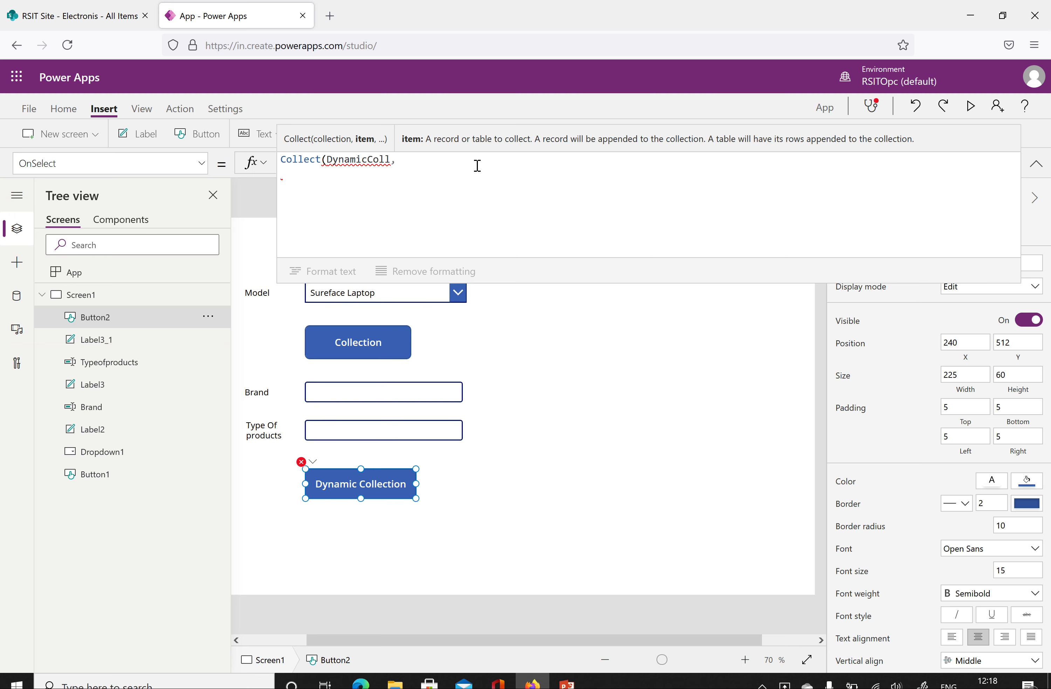
key("shift+Return")
type("Brand: Bra")
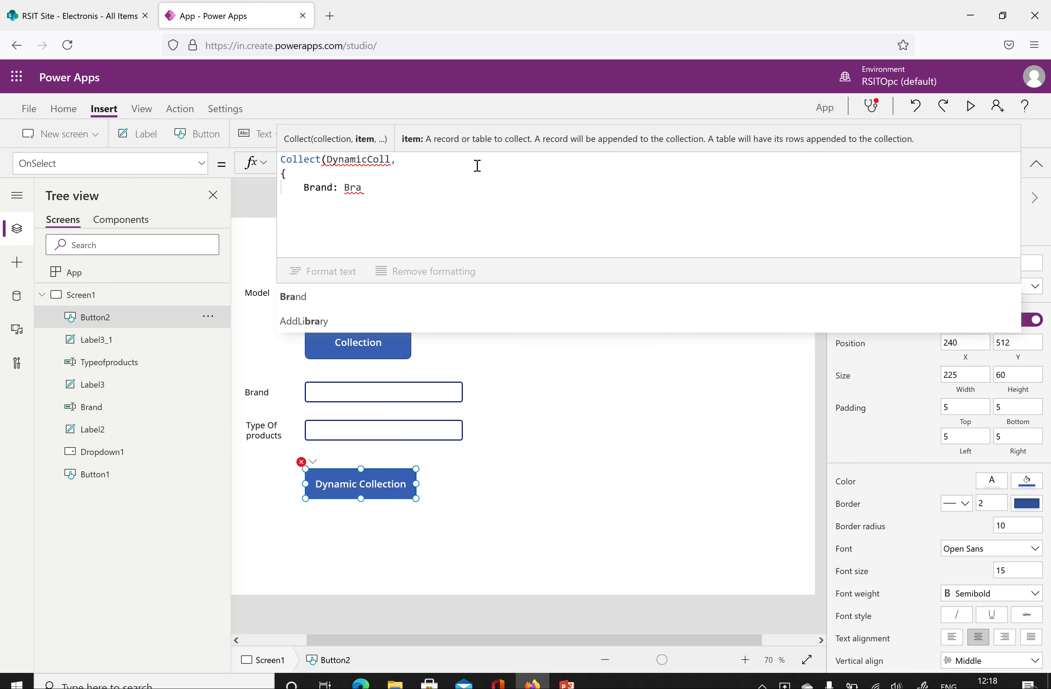
key("Tab")
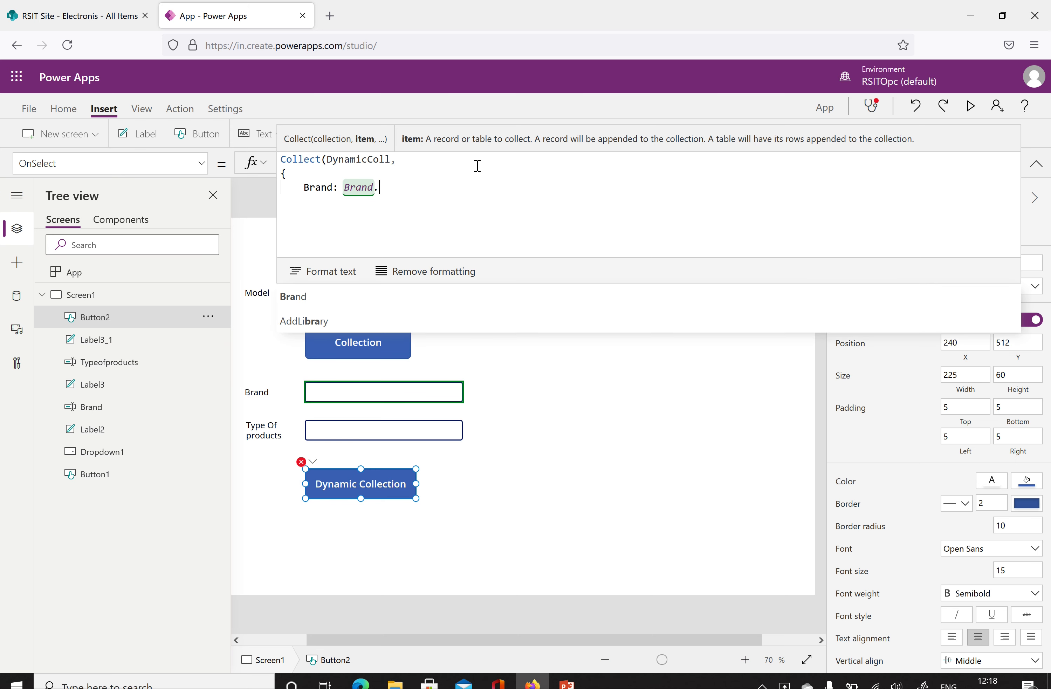
type(".Tex")
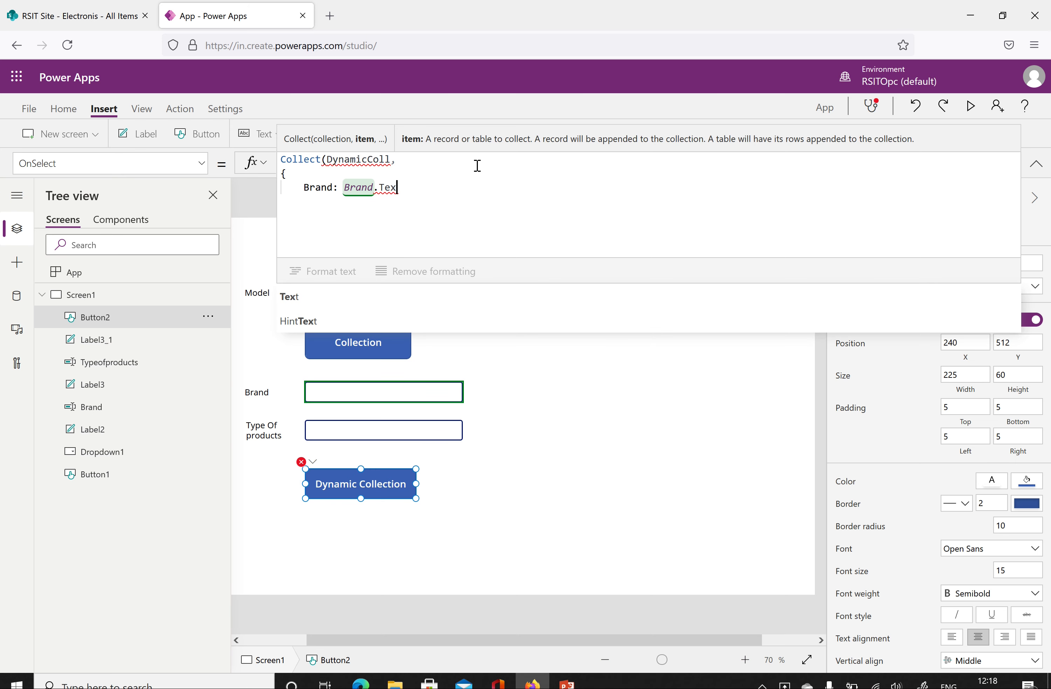
type("t")
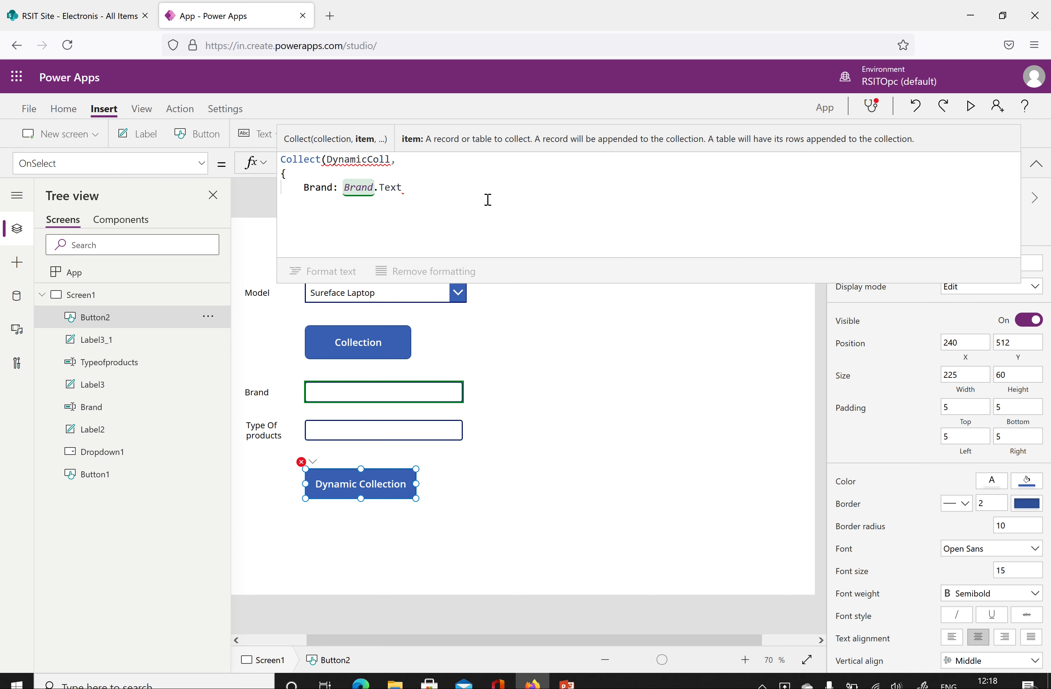
type(",")
Add the field 'Type of products': Typeofproducts.Text, close the record and the Collect call, and collapse the formula editor
key("Return")
type("'Type of products':")
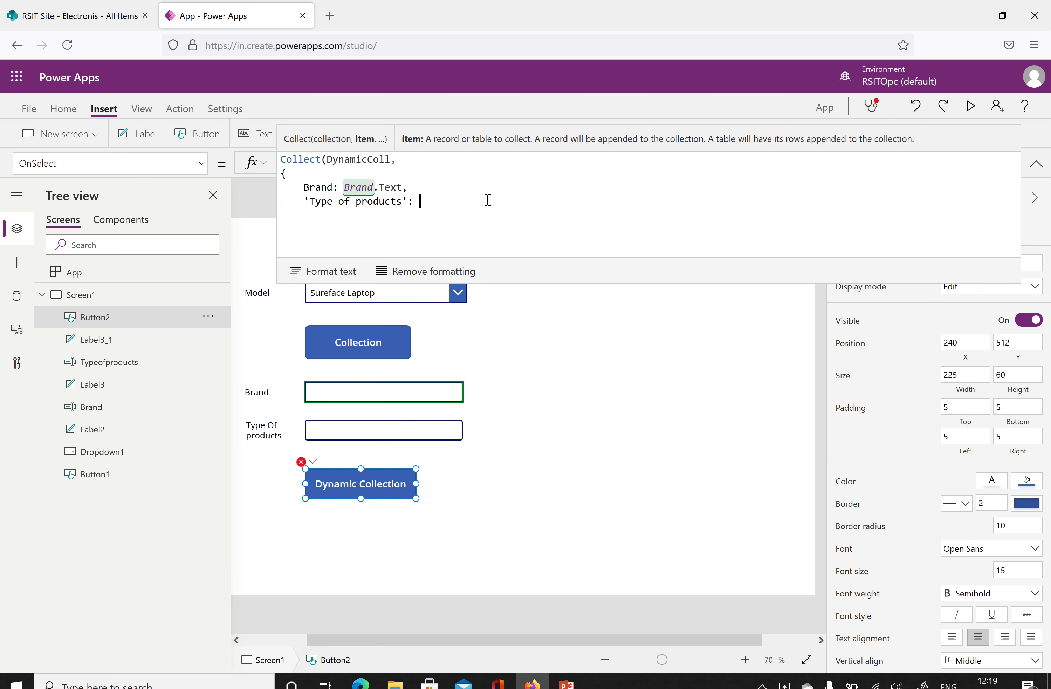
type(" Ty")
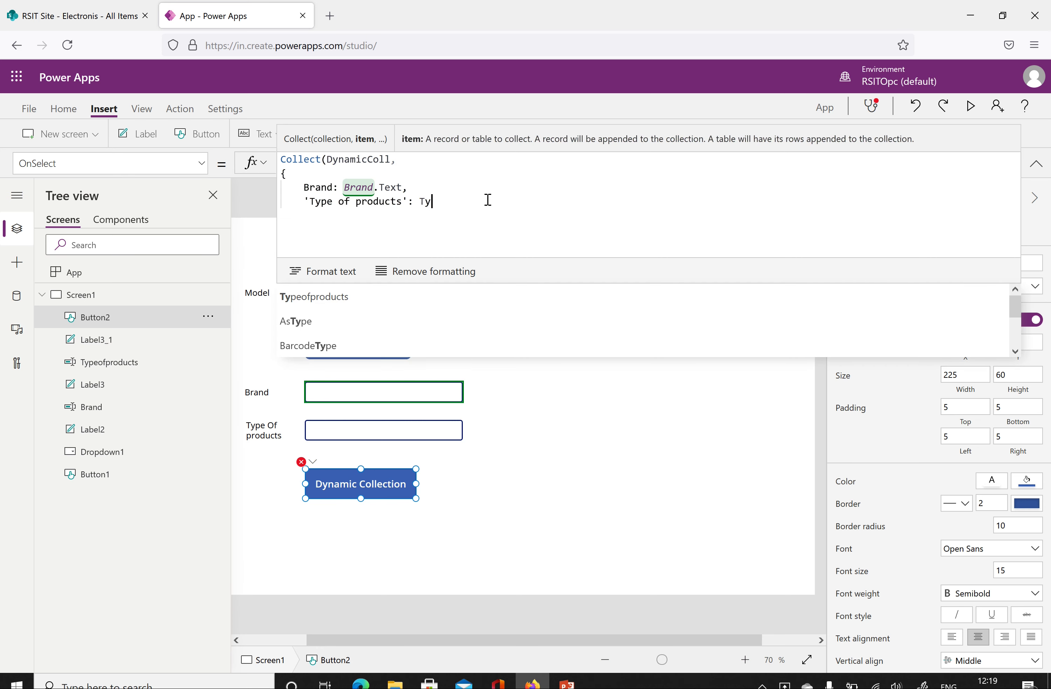
type("pe")
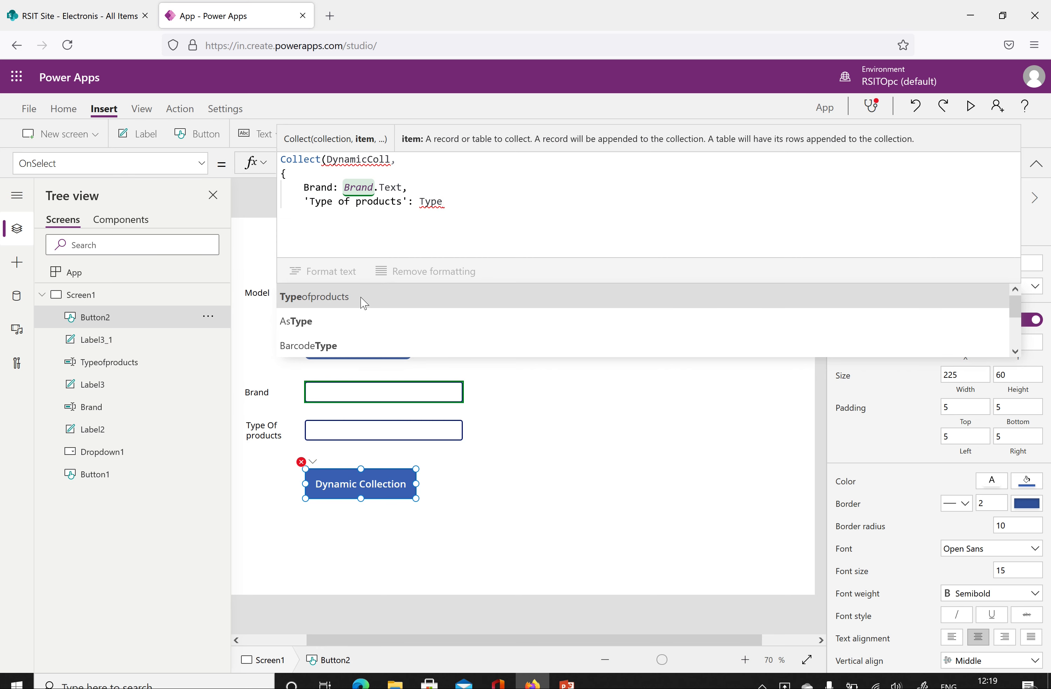
left_click(357, 297)
type(".Text")
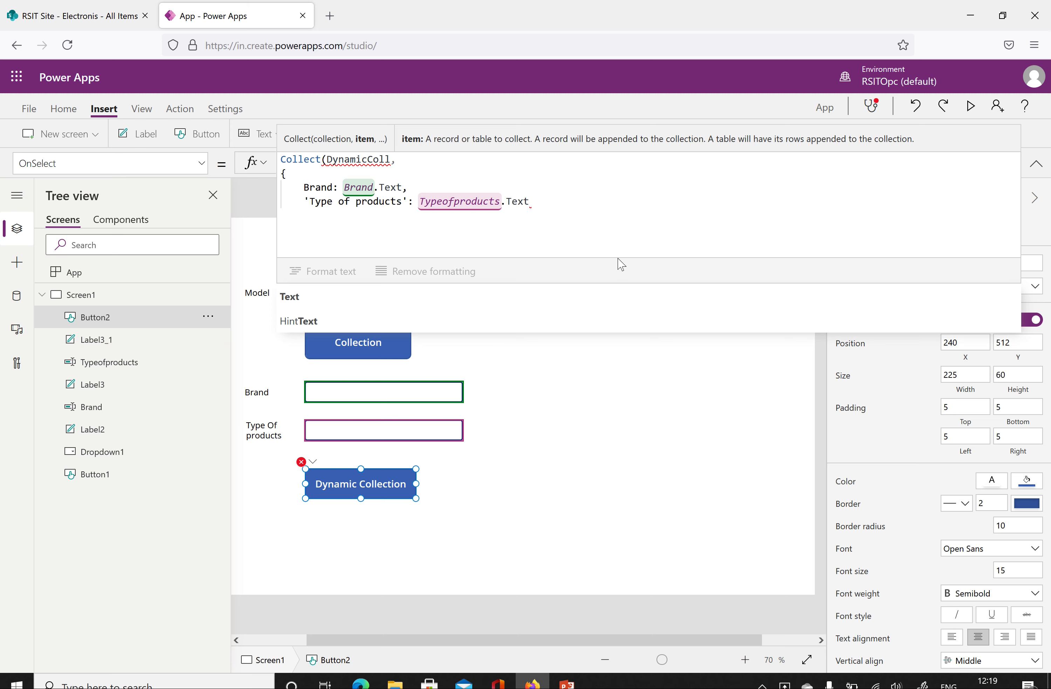
key("Return")
type("}")
key("Return")
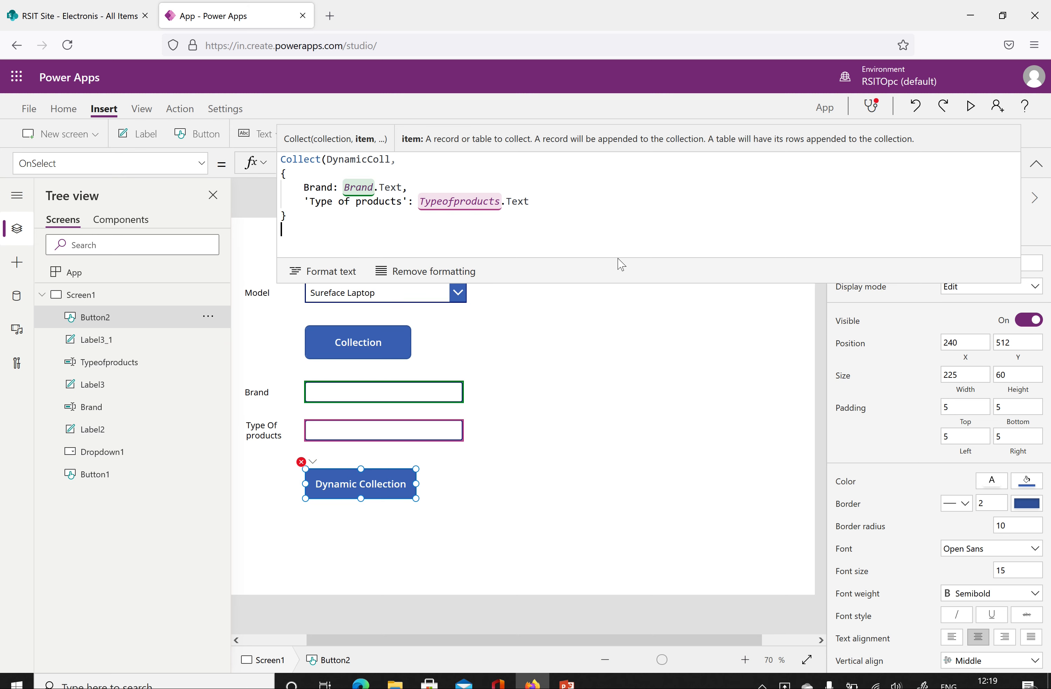
type(")")
left_click(624, 359)
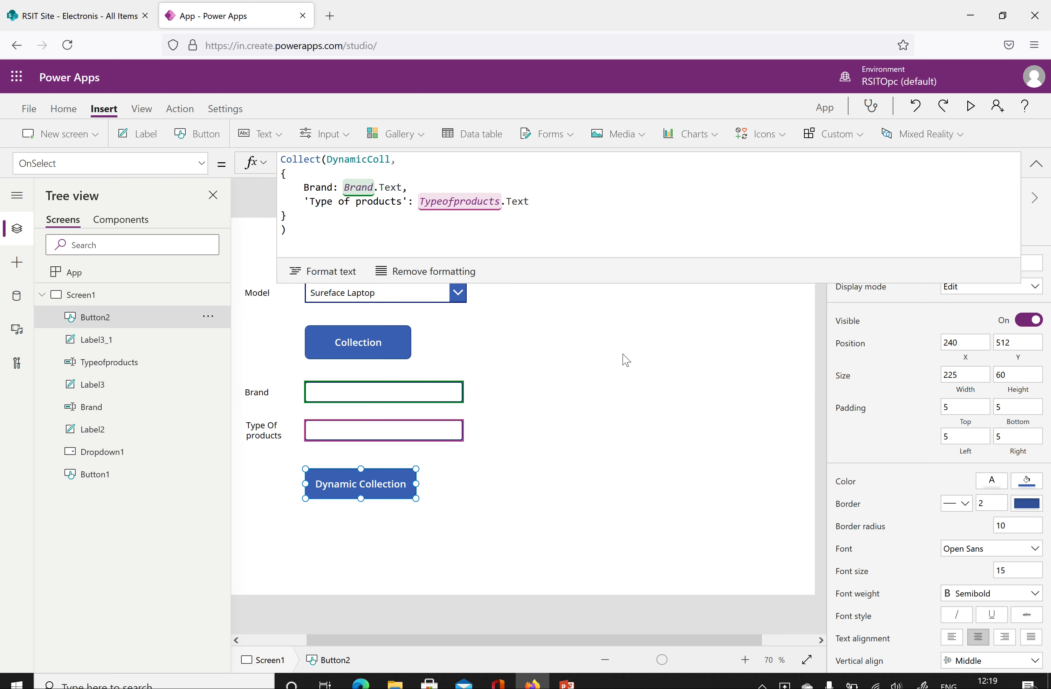
left_click(1037, 163)
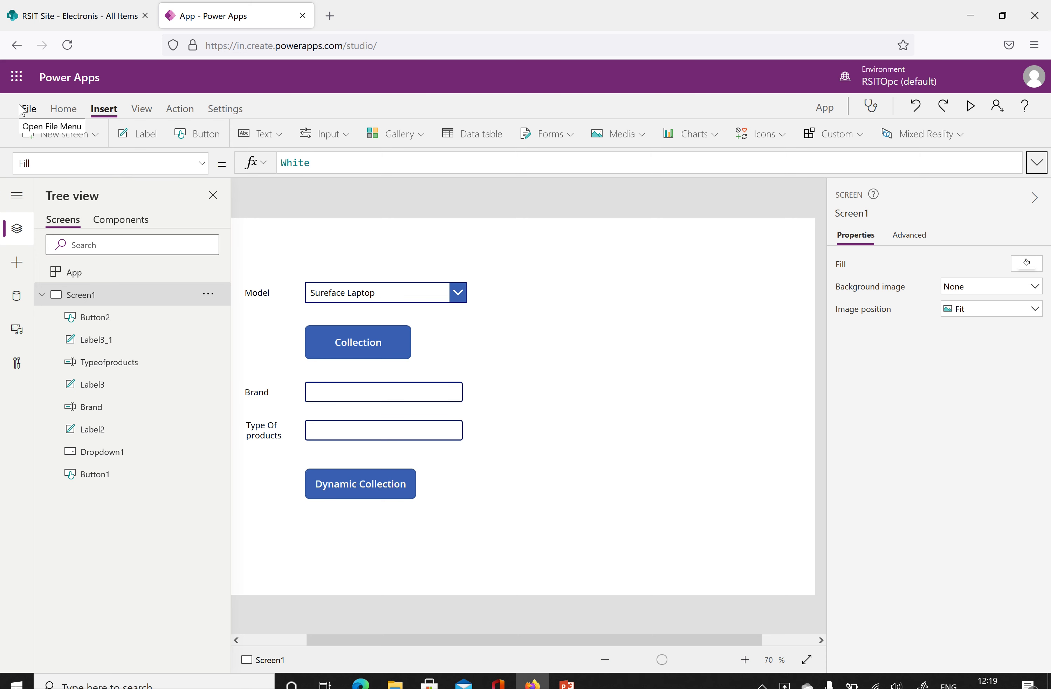
Check that DynamicColl is among the app's data sources and examine its columns in the collections preview
left_click(17, 295)
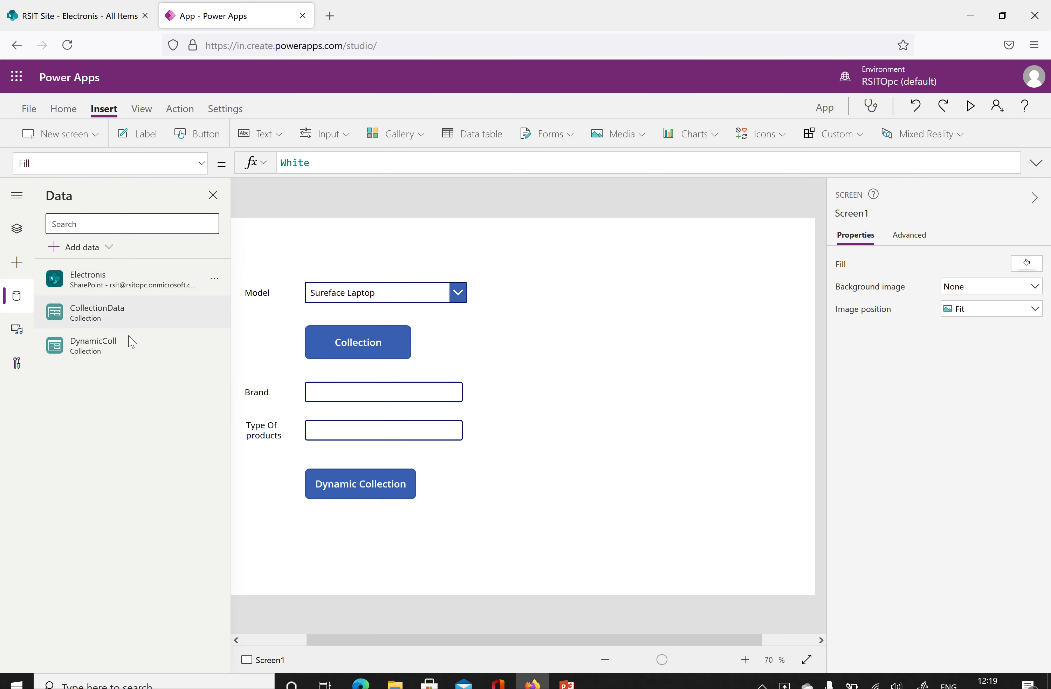
mouse_move(131, 352)
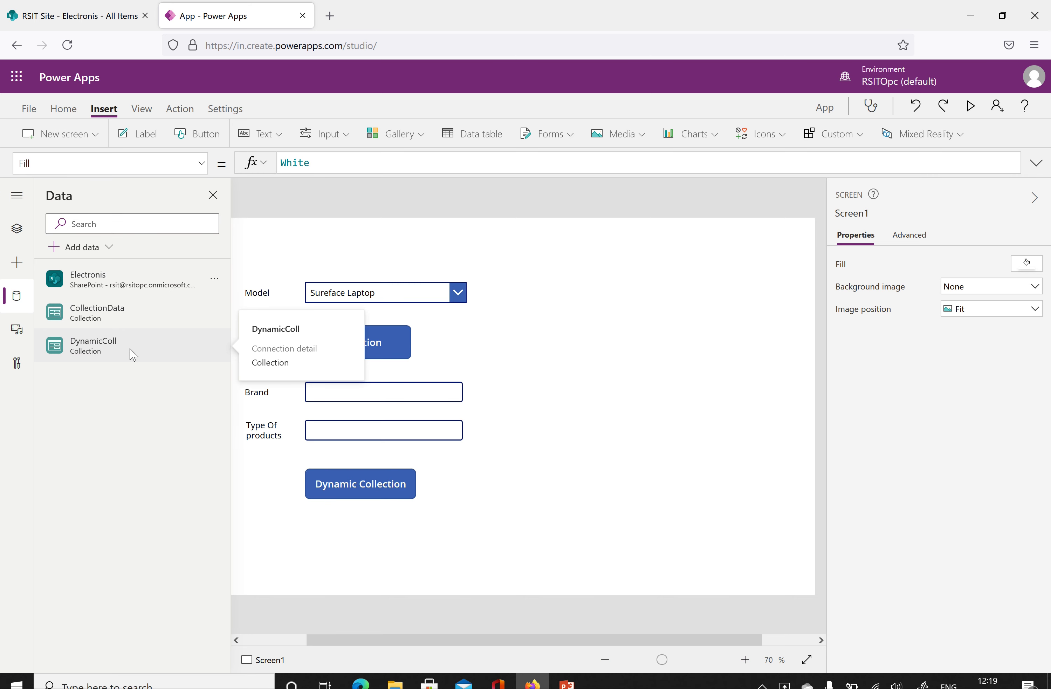
left_click(29, 108)
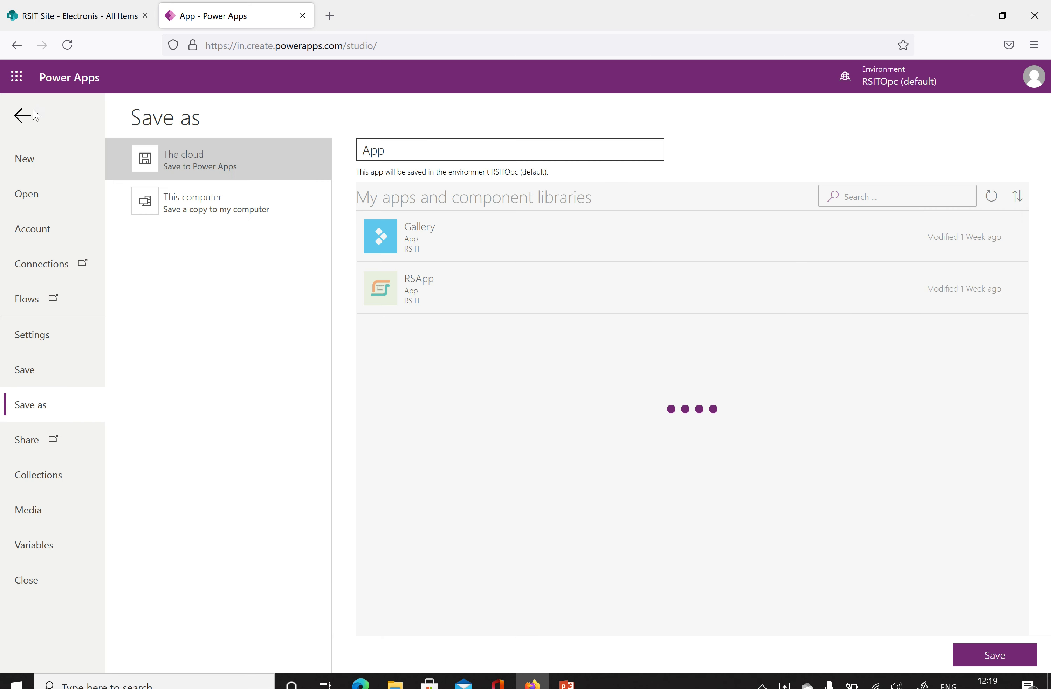
left_click(43, 478)
left_click(217, 205)
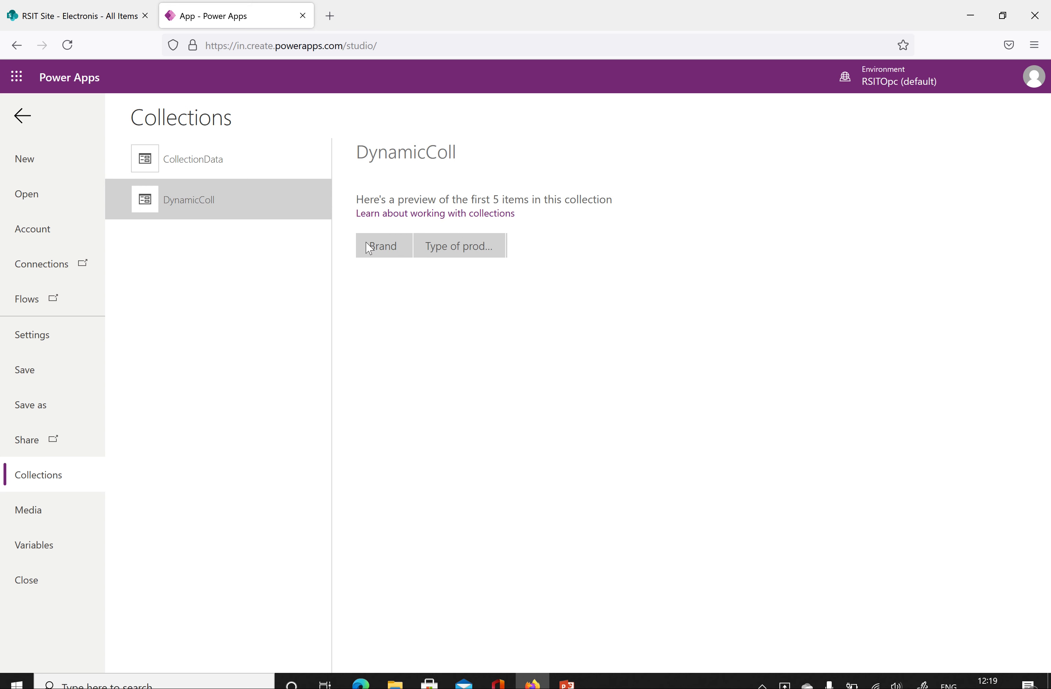
left_click(21, 117)
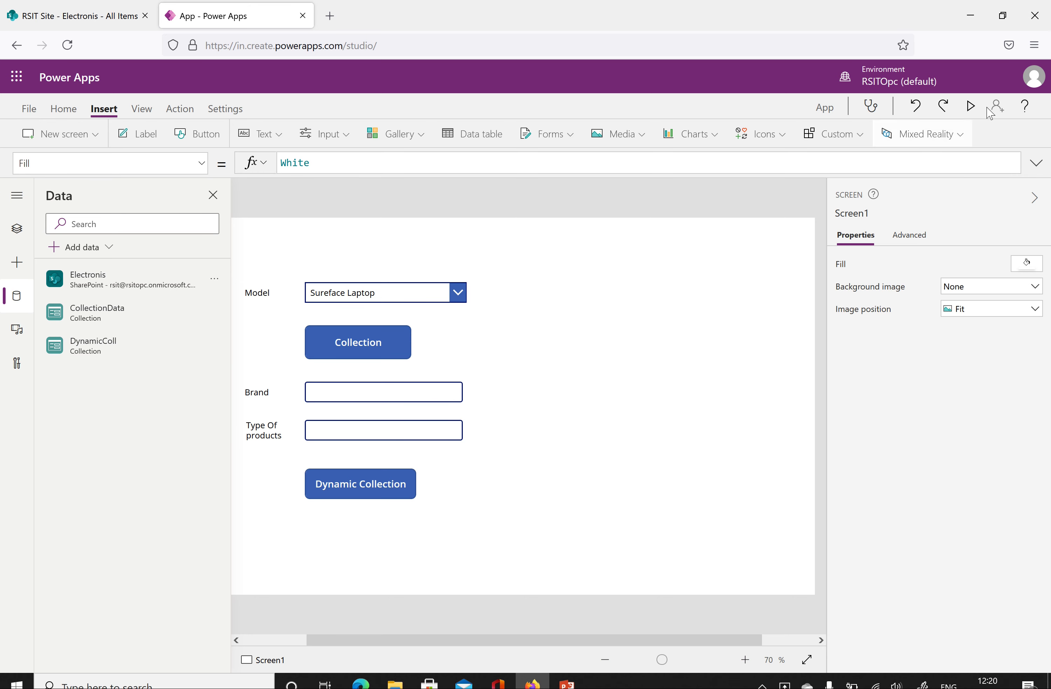
Preview the app, enter Brand Microsoft and product type Laptop, add them with Dynamic Collection, and exit the preview
left_click(970, 107)
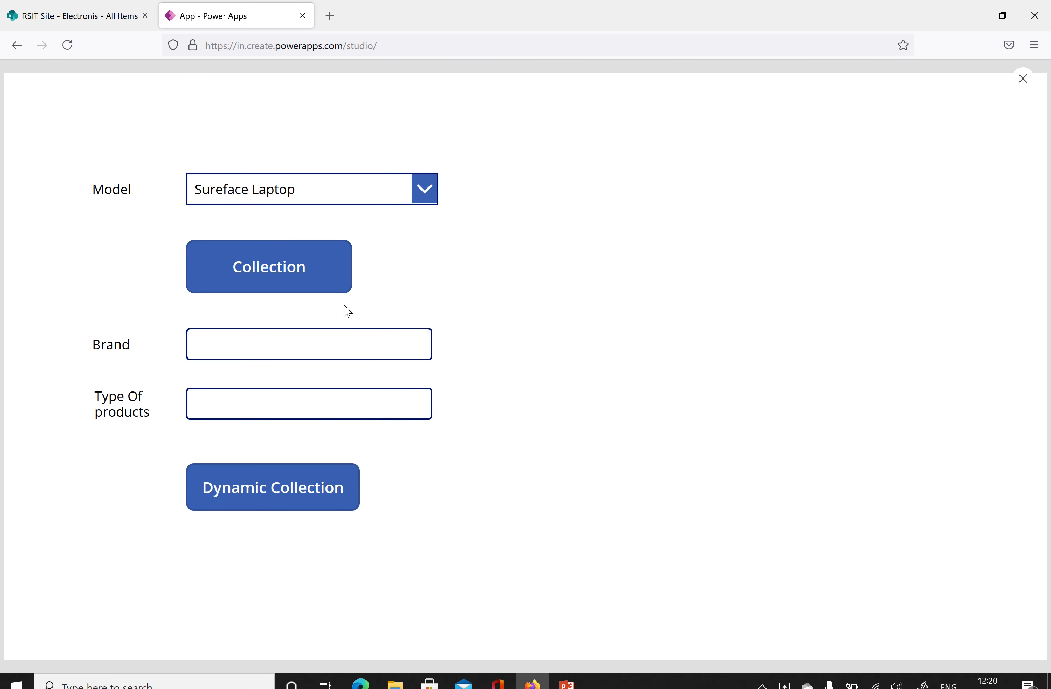
left_click(239, 340)
type("Microsoft")
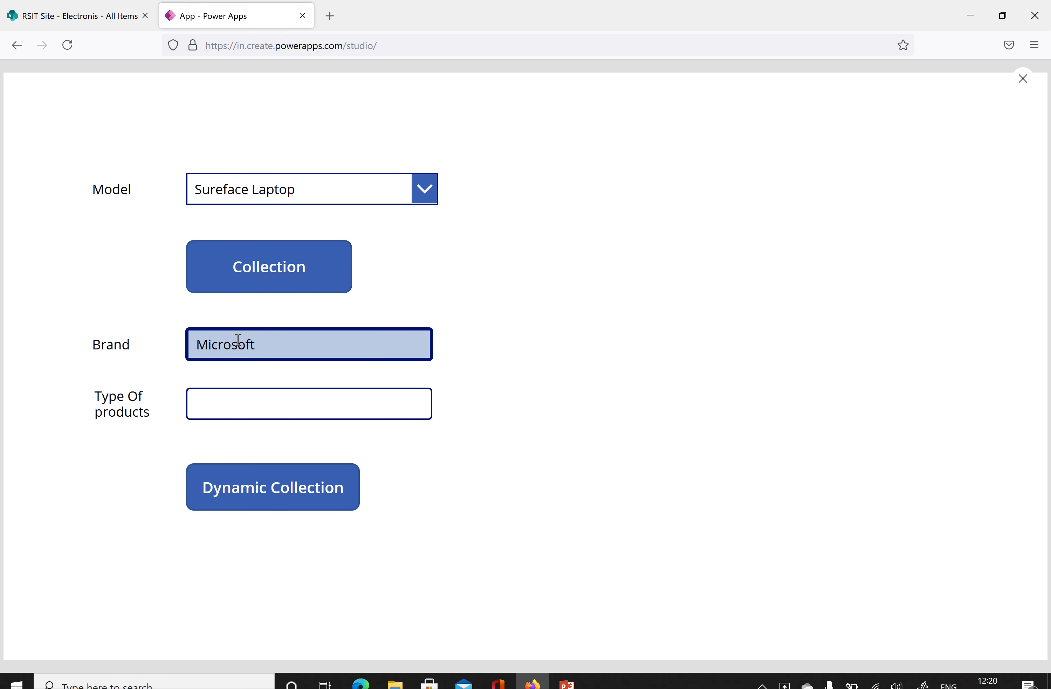
left_click(251, 403)
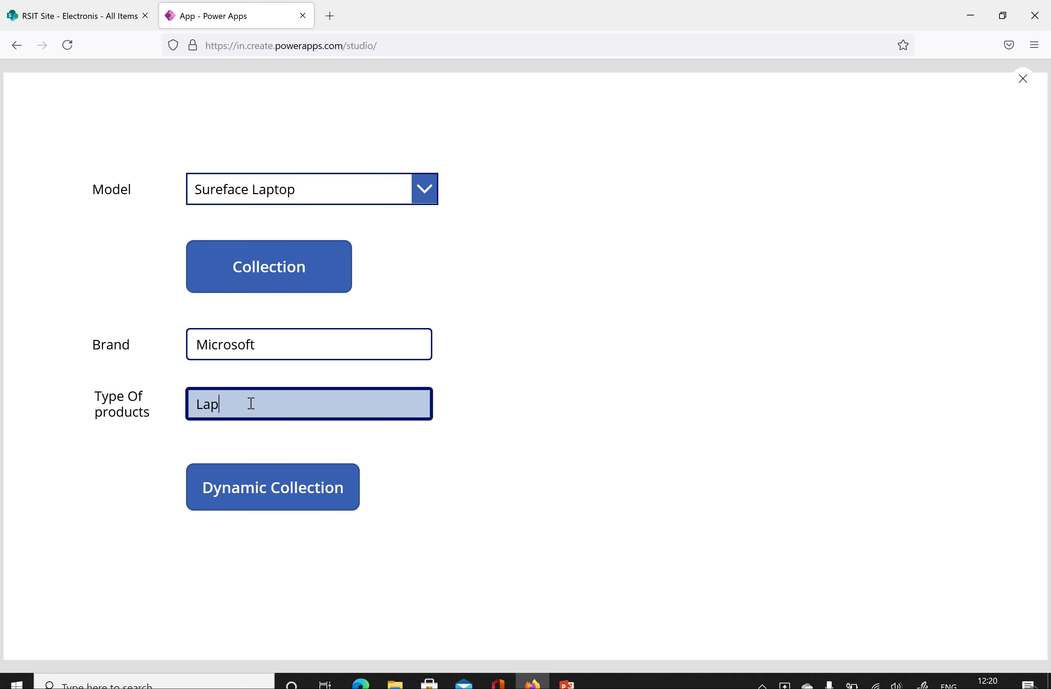
type("Laptop")
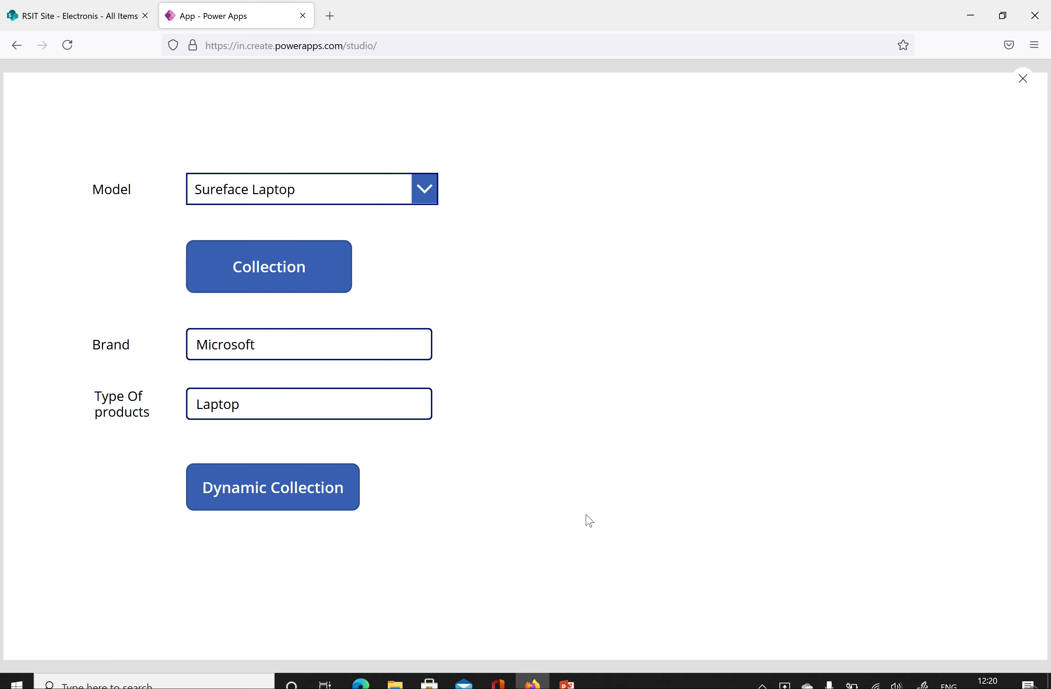
left_click(259, 502)
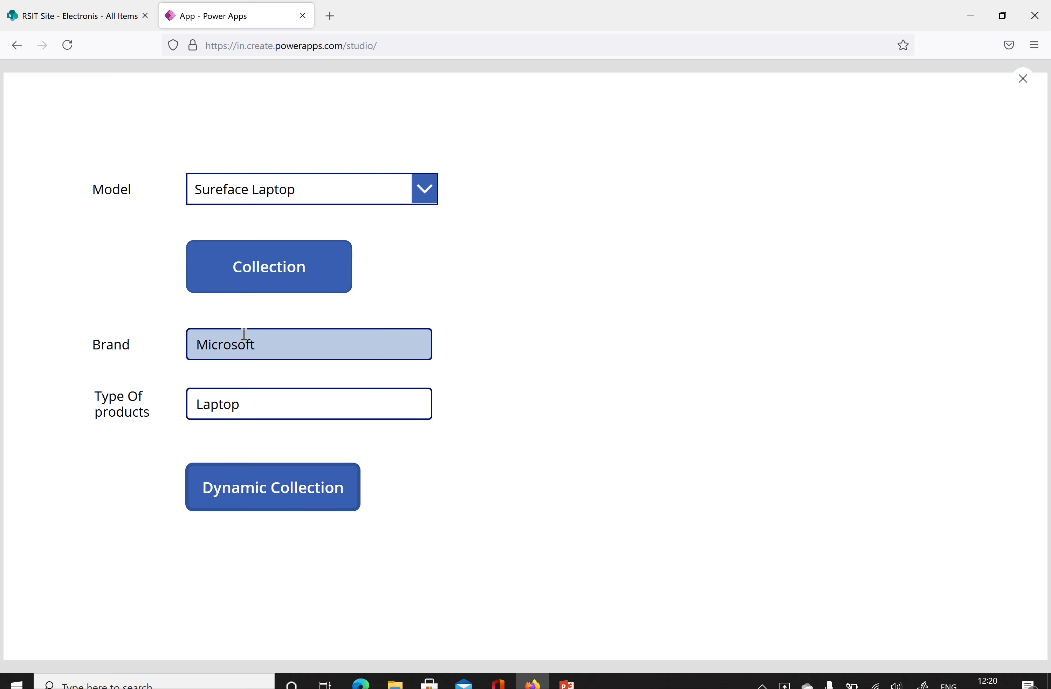
left_click(1024, 81)
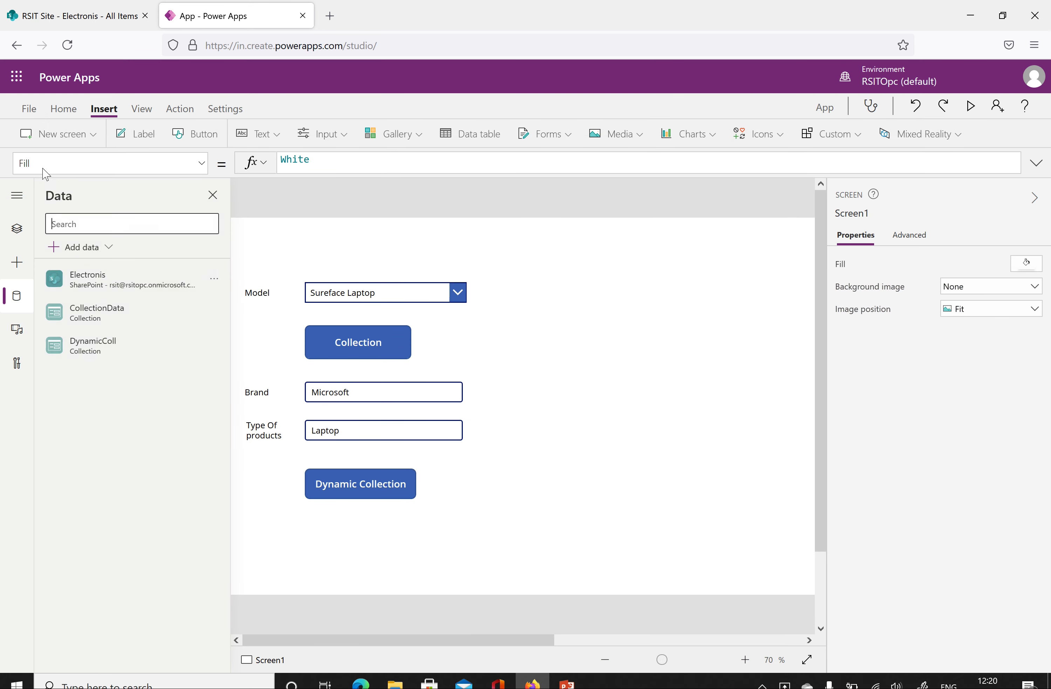
Examine the records stored in DynamicColl in the collections preview and return to the canvas
left_click(29, 109)
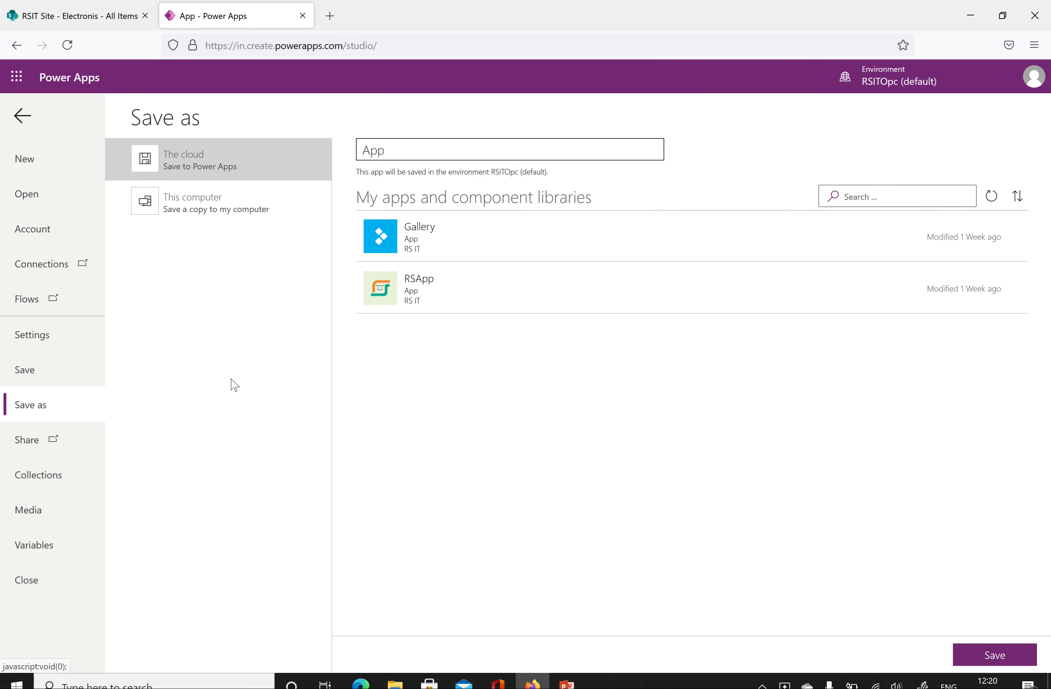
left_click(39, 477)
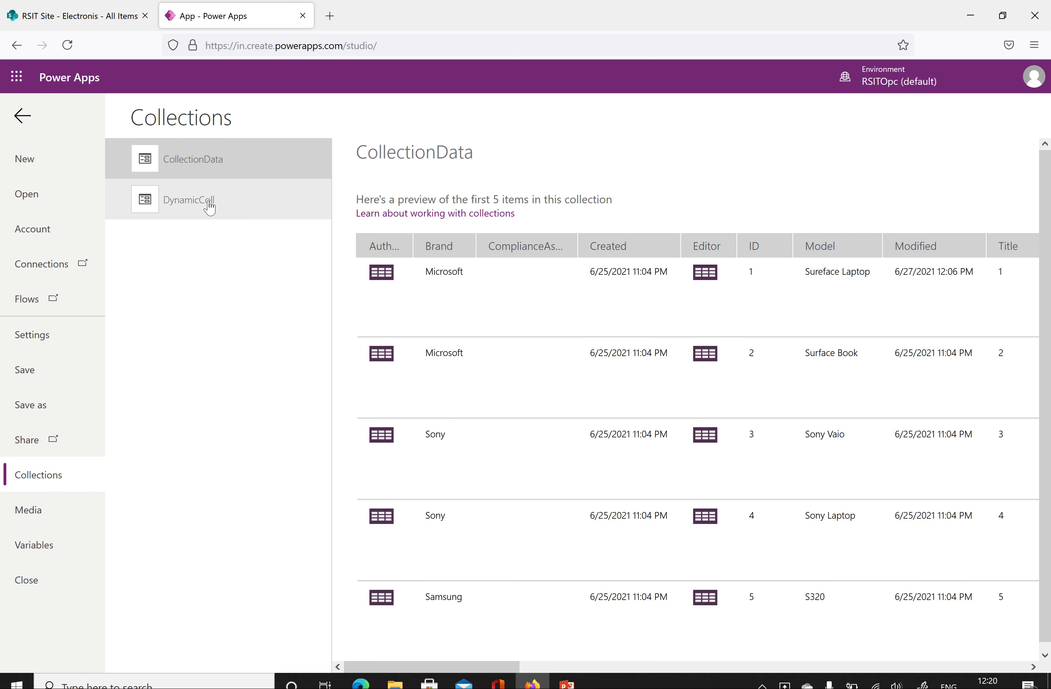
left_click(208, 205)
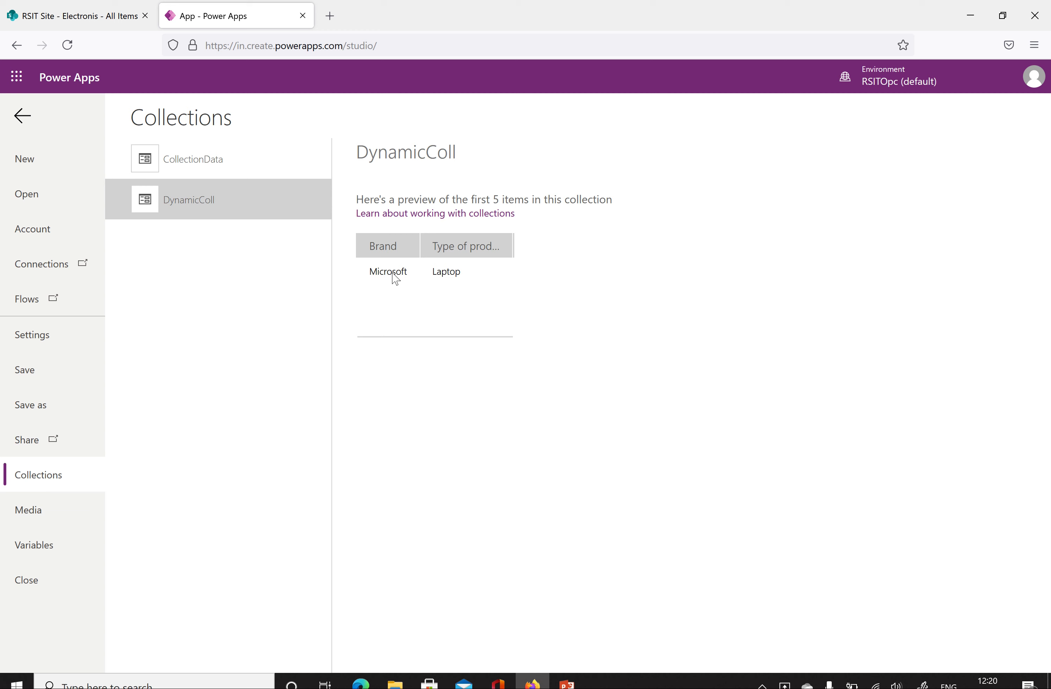
left_click(22, 116)
Extend the Dynamic Collection button's OnSelect formula after the Collect call with a semicolon and Reset(Brand)
left_click(366, 495)
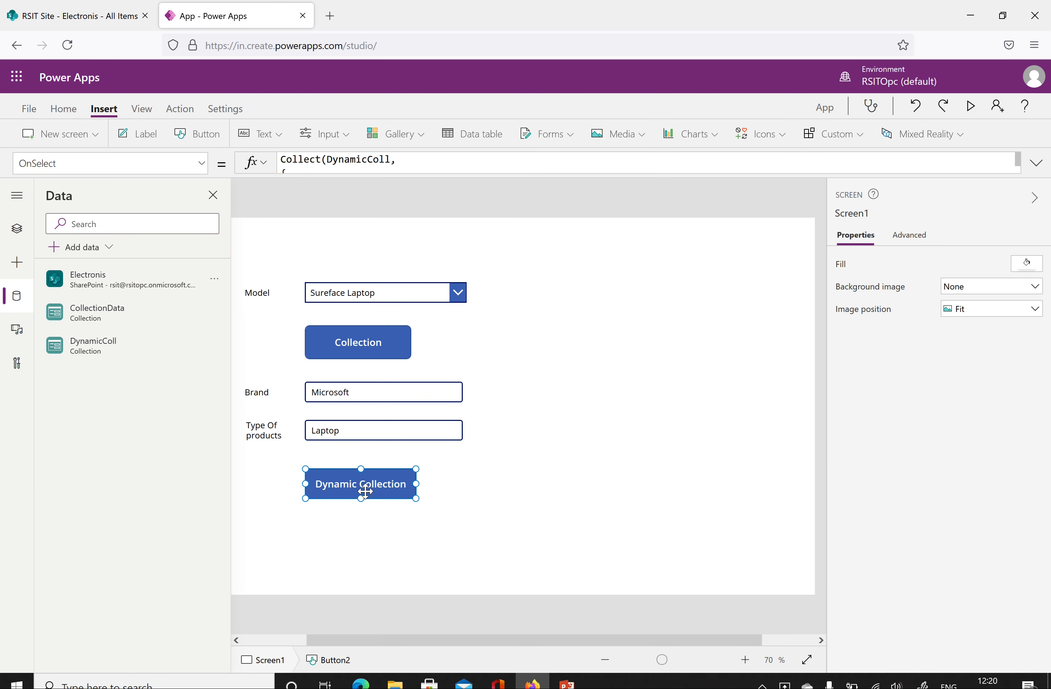
left_click(1036, 166)
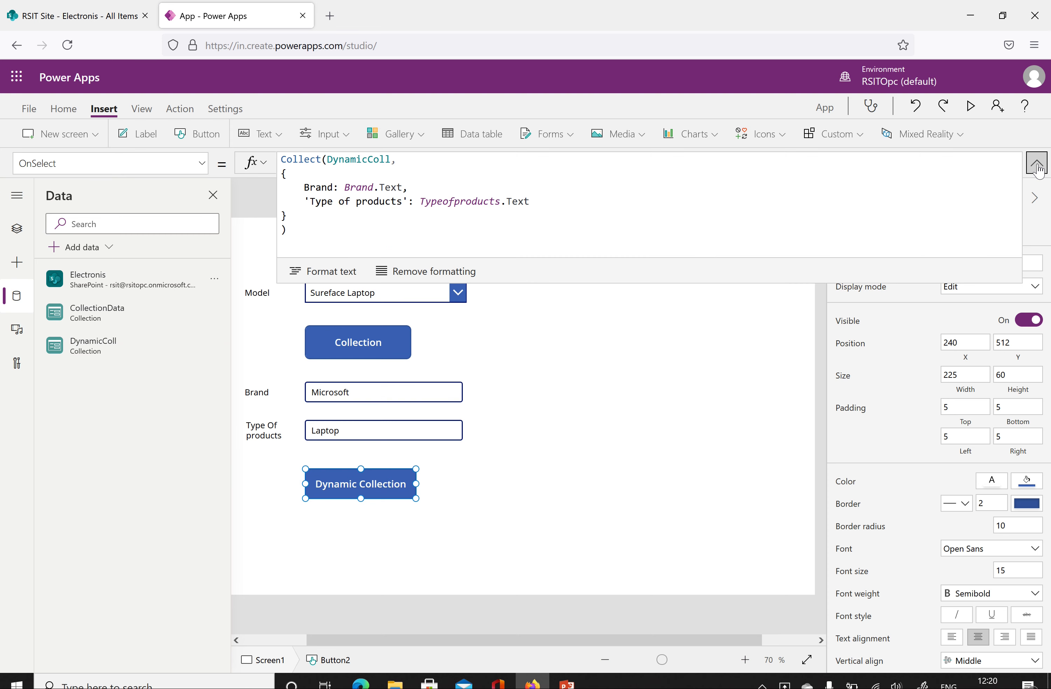
left_click(317, 229)
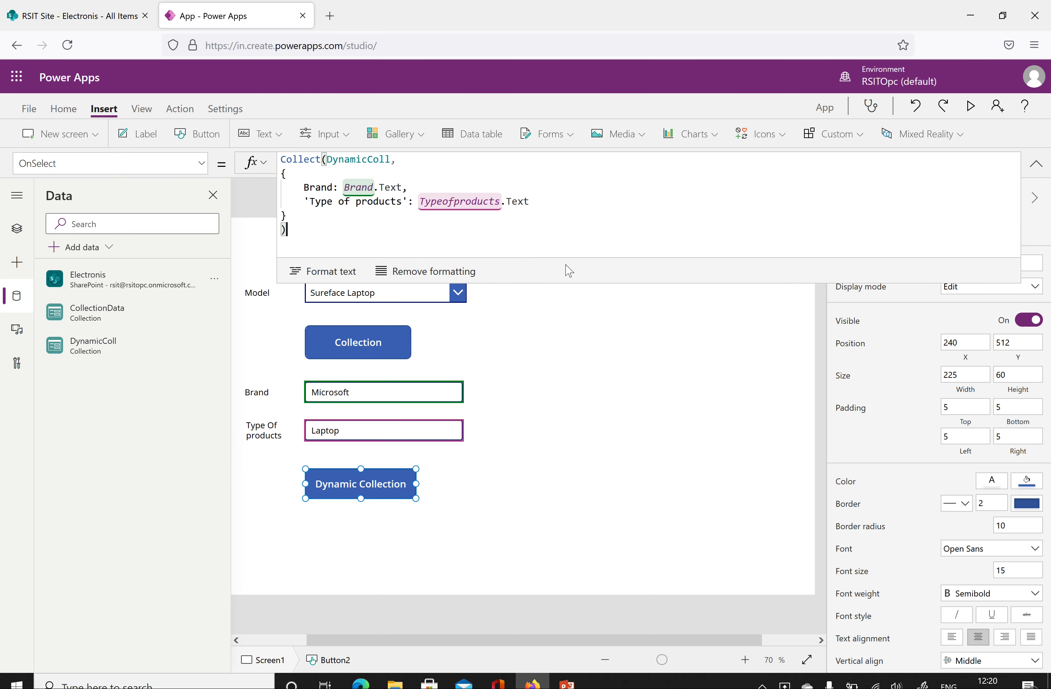
type("; rese")
key("Tab")
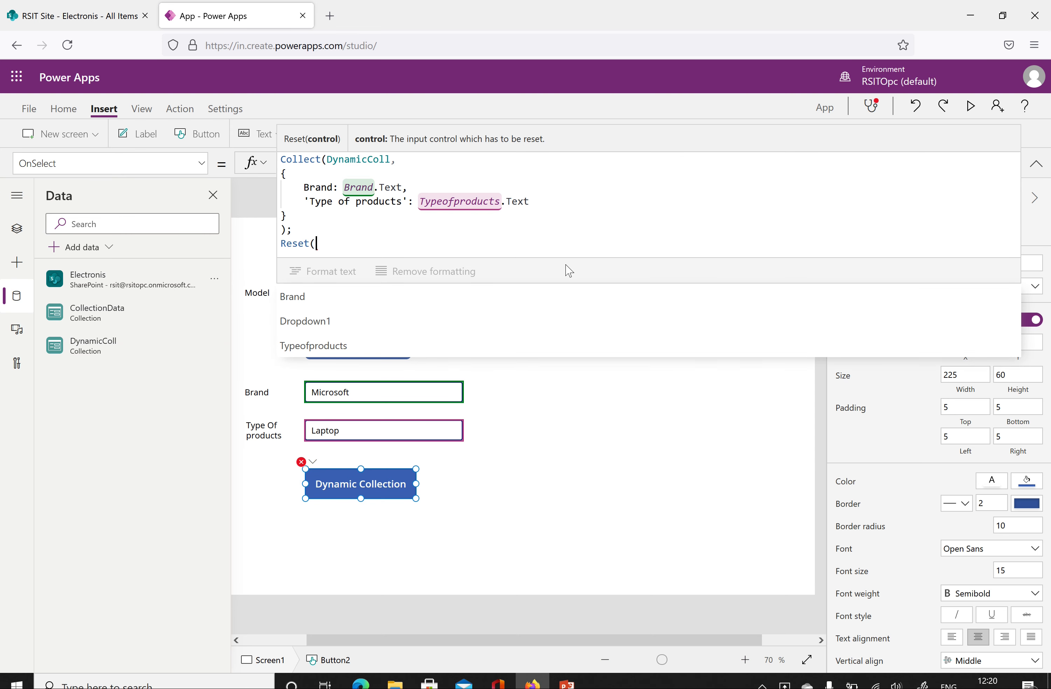
left_click(369, 302)
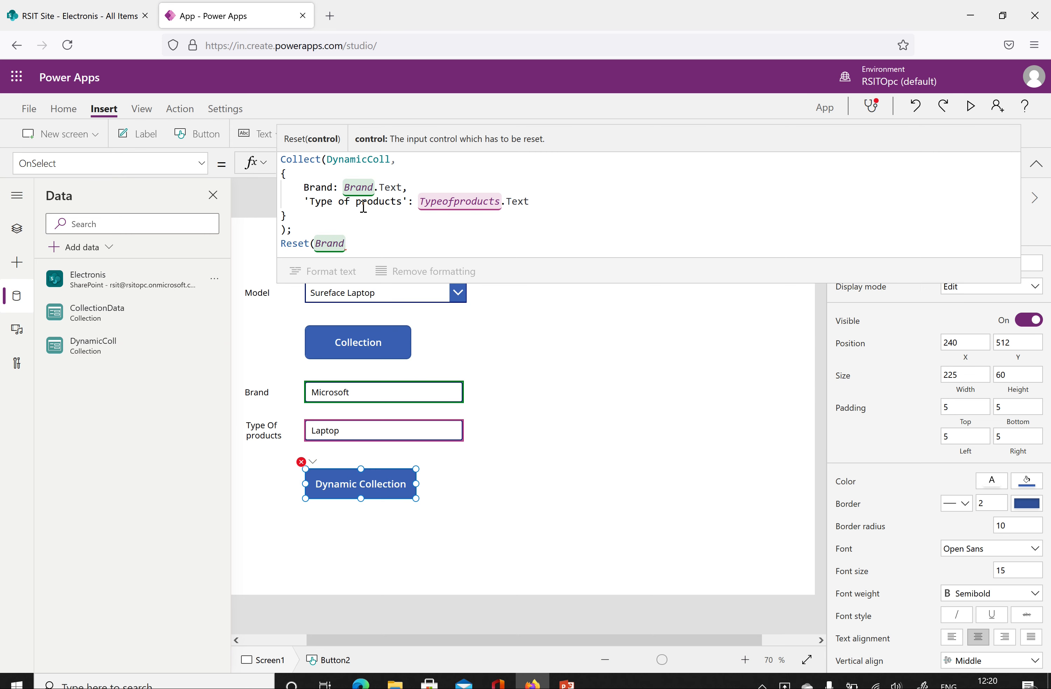
type(")")
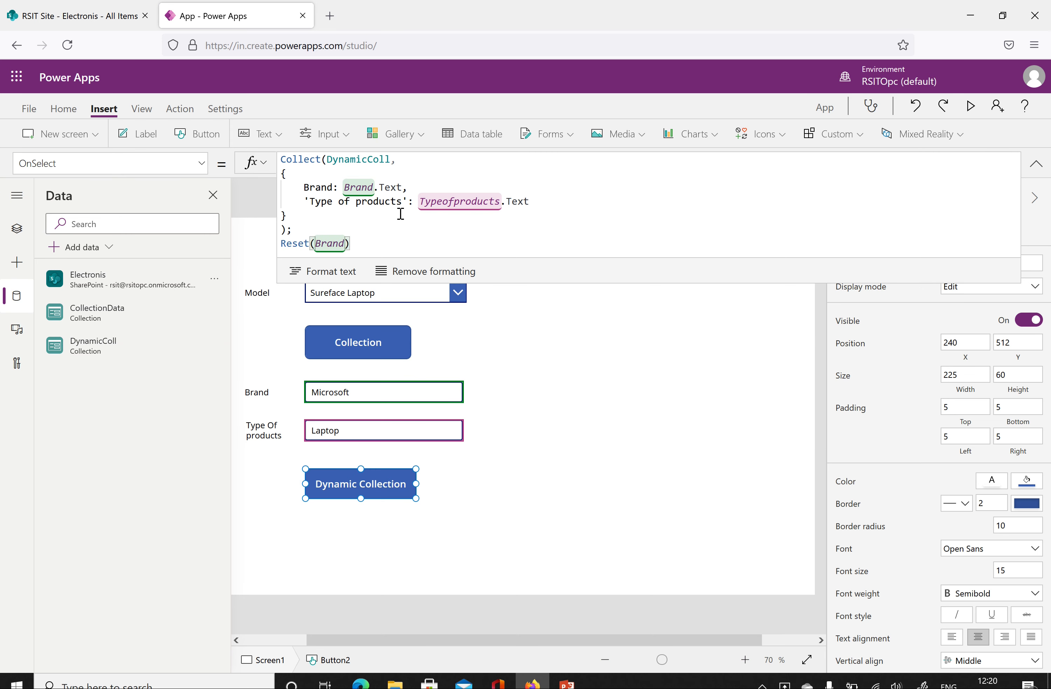
Append ;Reset(Typeofproducts) to the button's OnSelect formula and deselect the button
type(";rese")
left_click(322, 297)
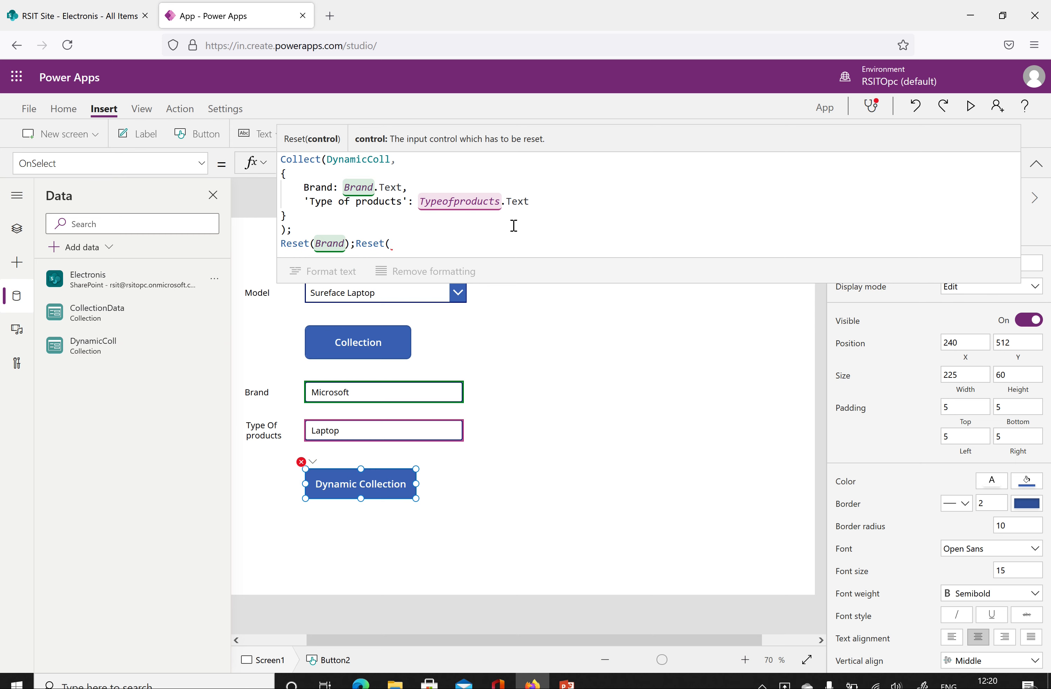
type("Ty")
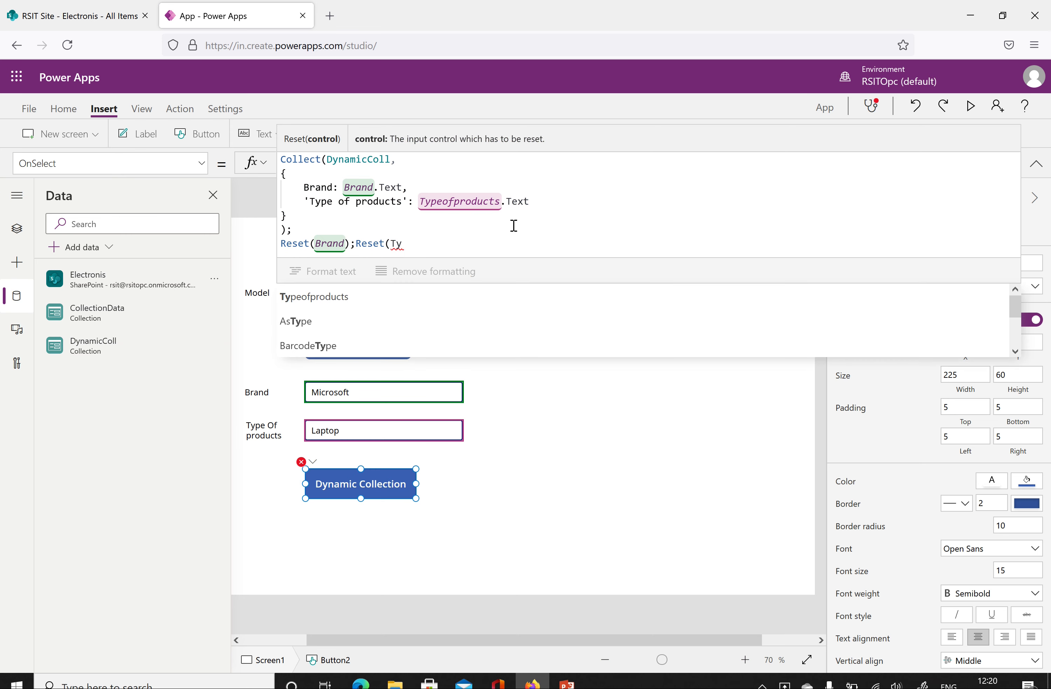
left_click(328, 298)
type(")")
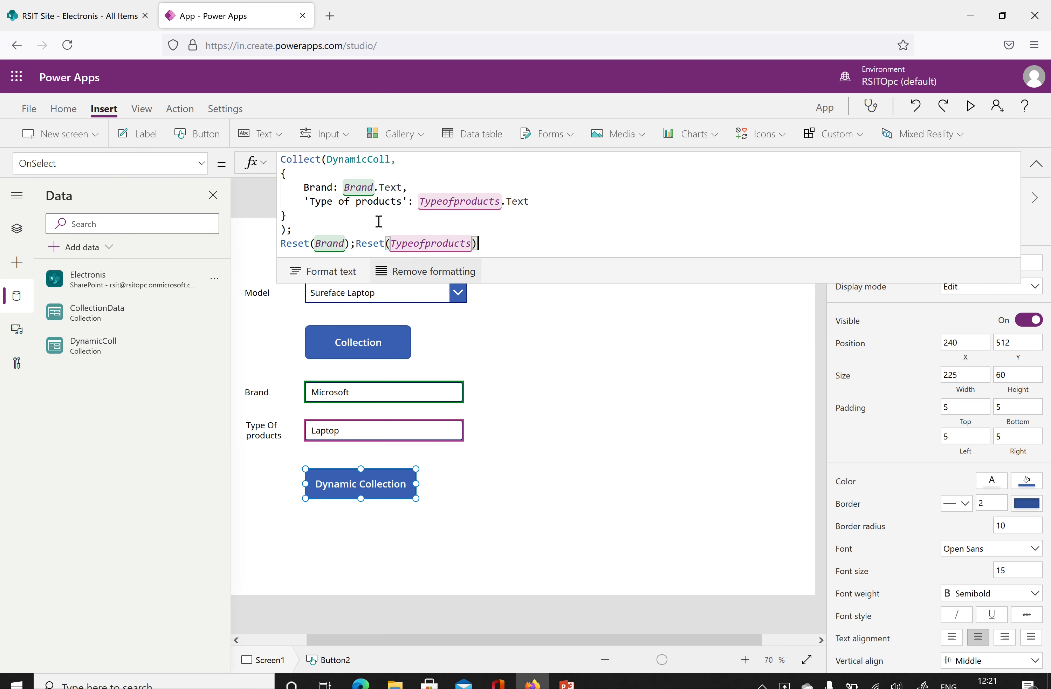
left_click(548, 340)
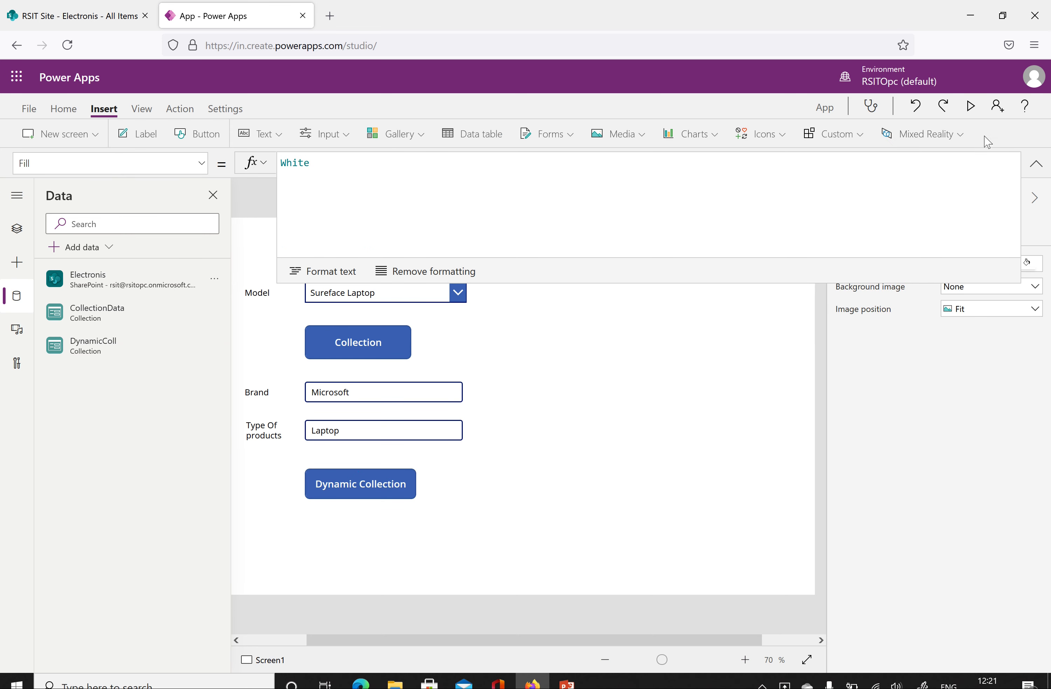
Preview the app, replace the entries with Brand Sony and product type Mobiles, and add them with Dynamic Collection
left_click(971, 107)
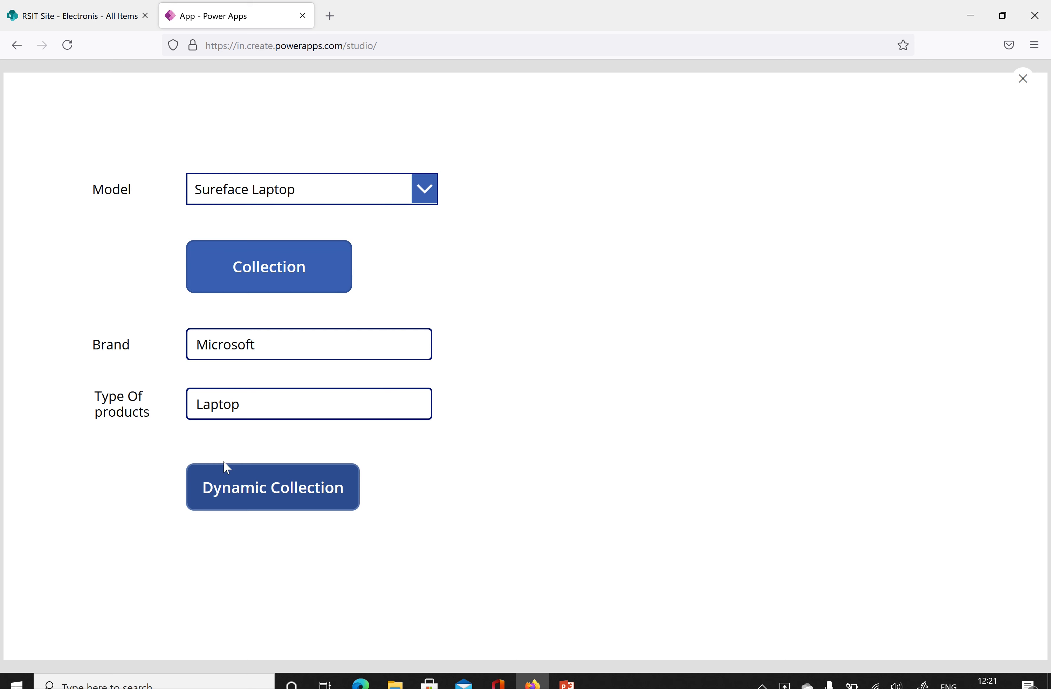
left_click_drag(272, 351, 170, 347)
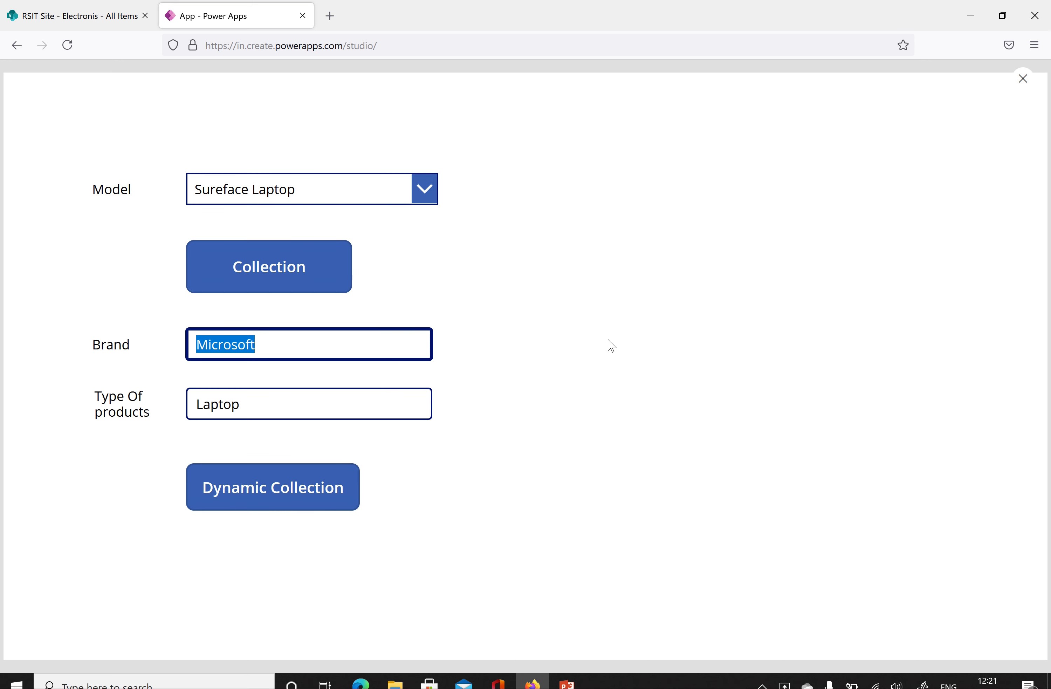
type("Sony")
key("Tab")
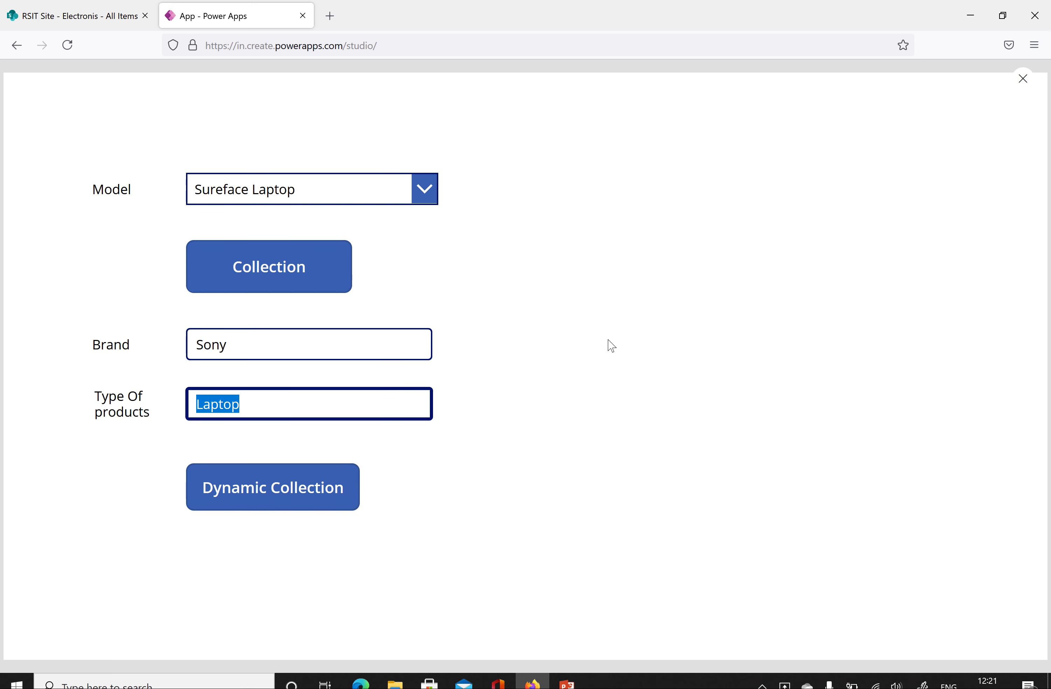
type("Mobi")
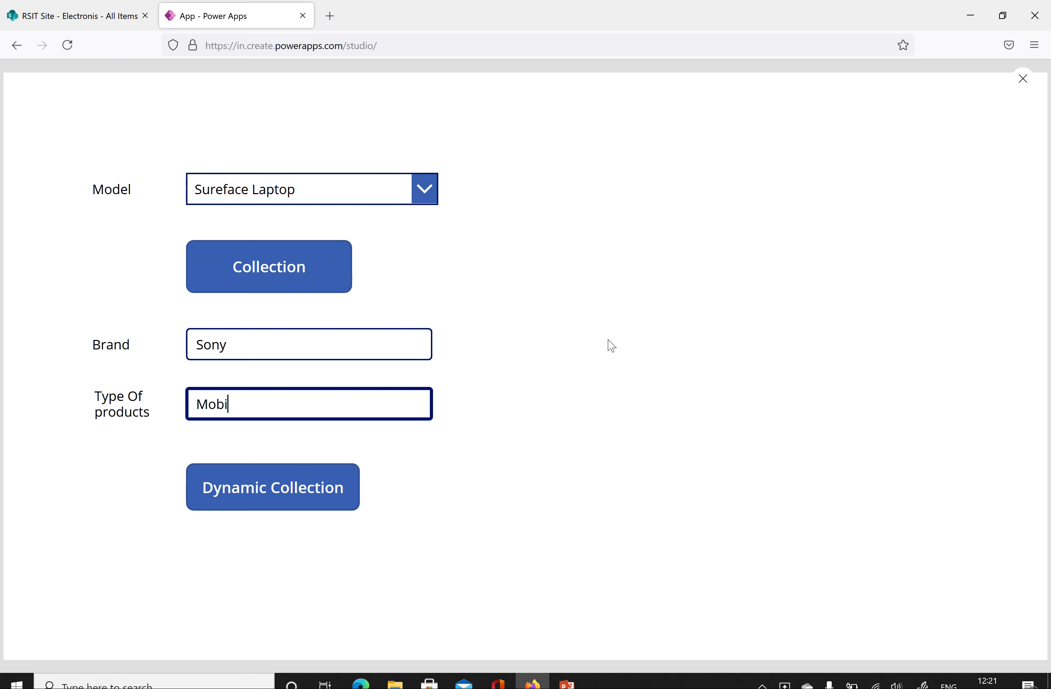
type("les")
left_click(280, 497)
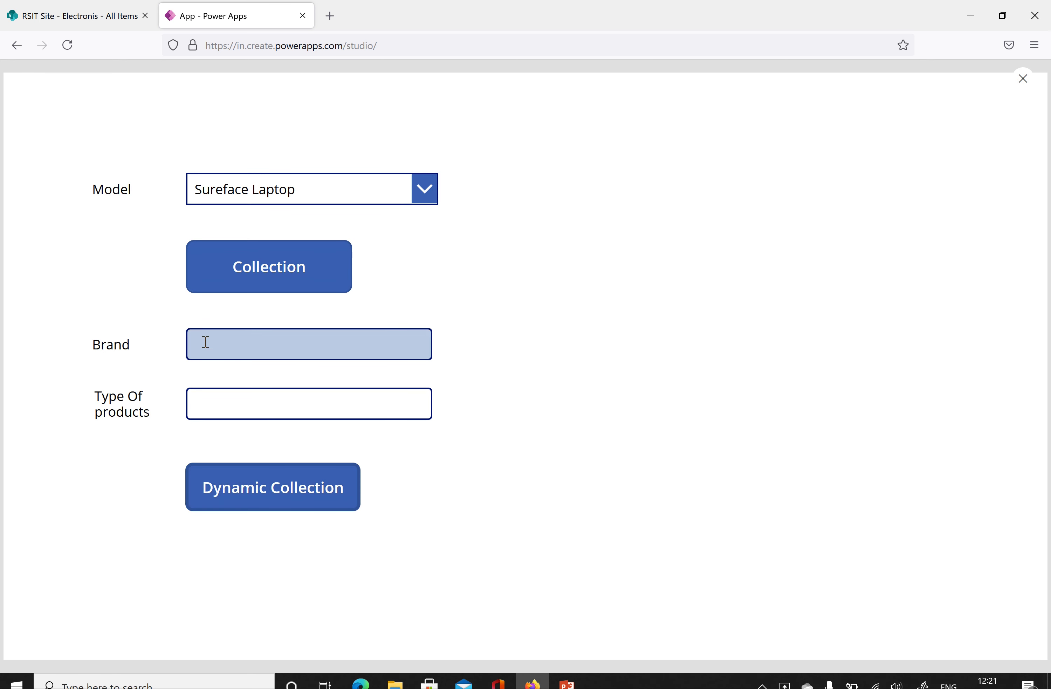
Add a record with Brand Apple and product type Mobiles through Dynamic Collection, exit the preview and collapse the formula editor
left_click(251, 346)
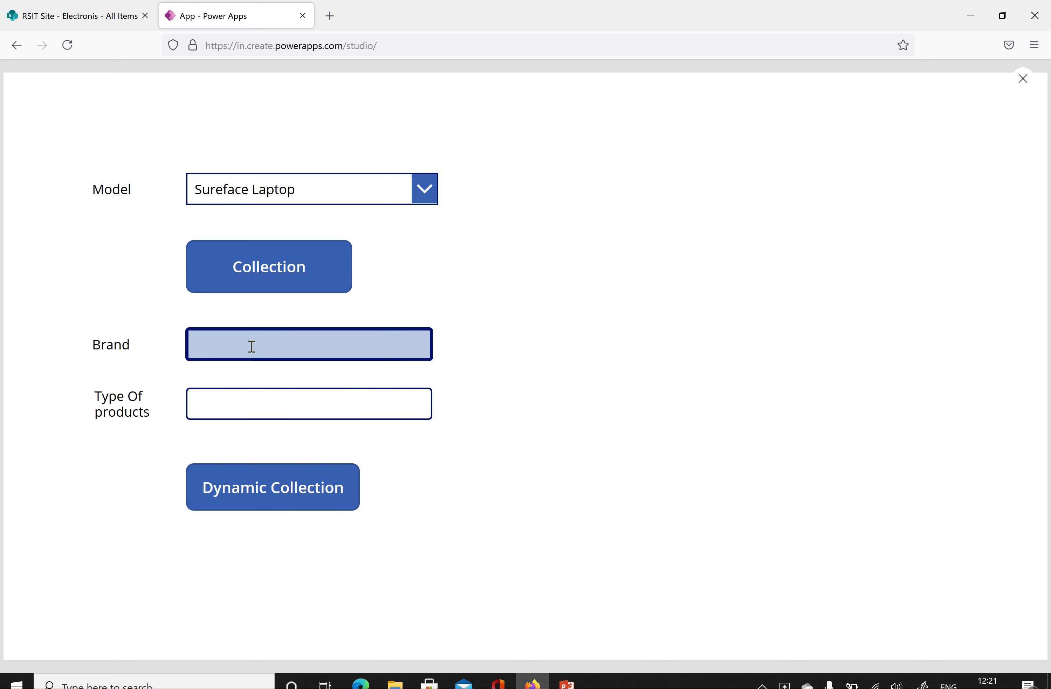
type("Apple")
left_click(254, 394)
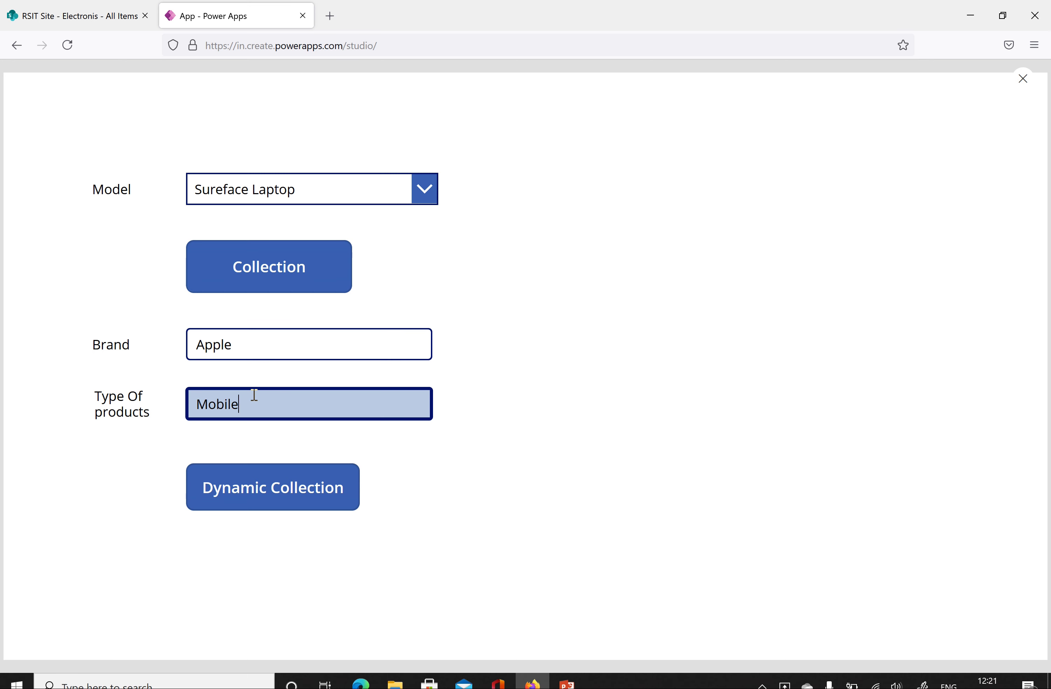
left_click(220, 499)
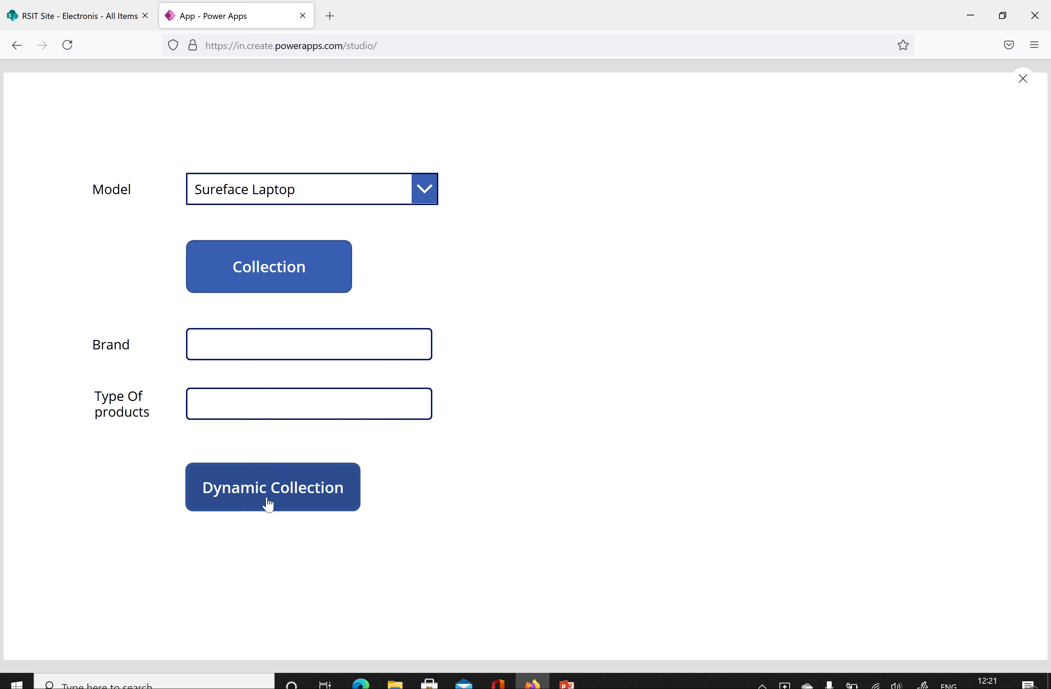
left_click(1023, 79)
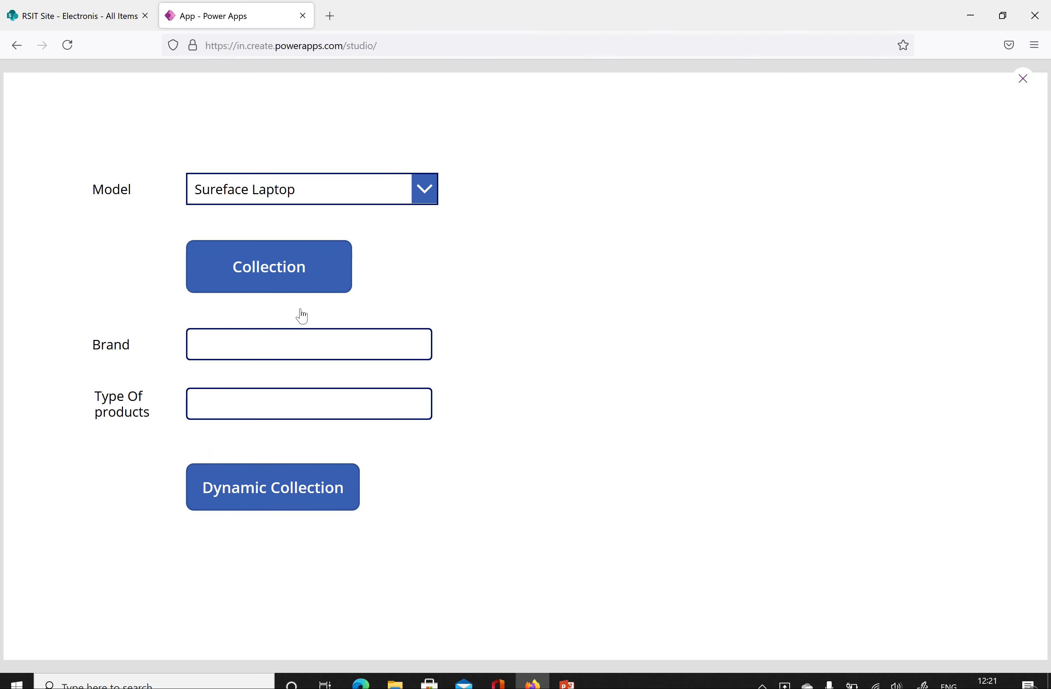
left_click(1036, 164)
Check in the collections preview which Brand and product type records DynamicColl now holds, and return to the canvas
left_click(31, 112)
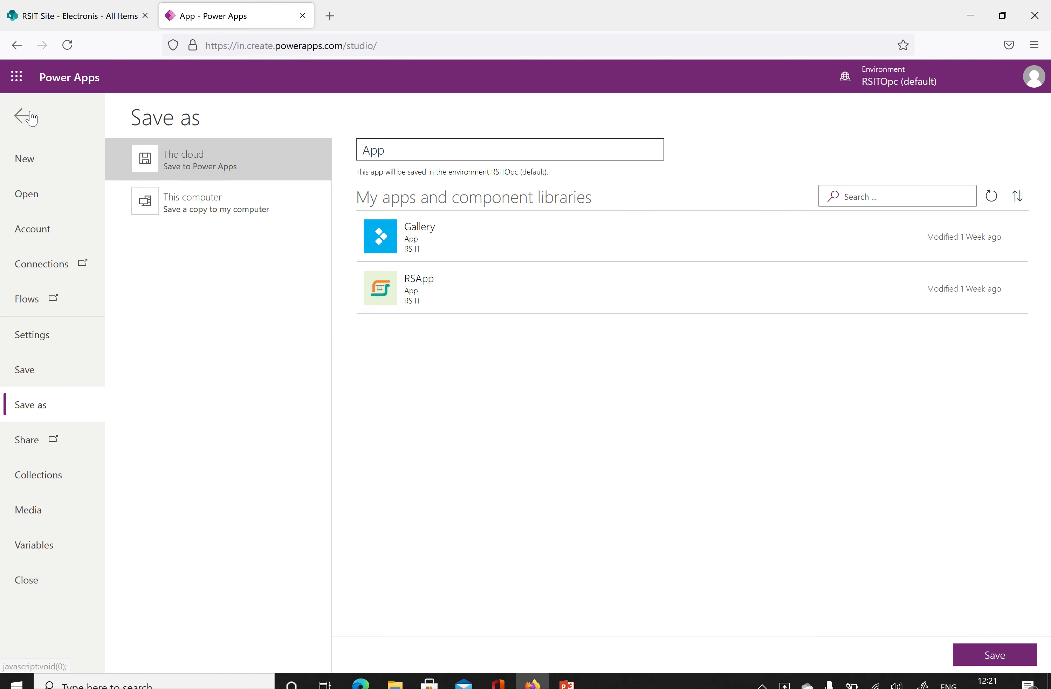
left_click(52, 478)
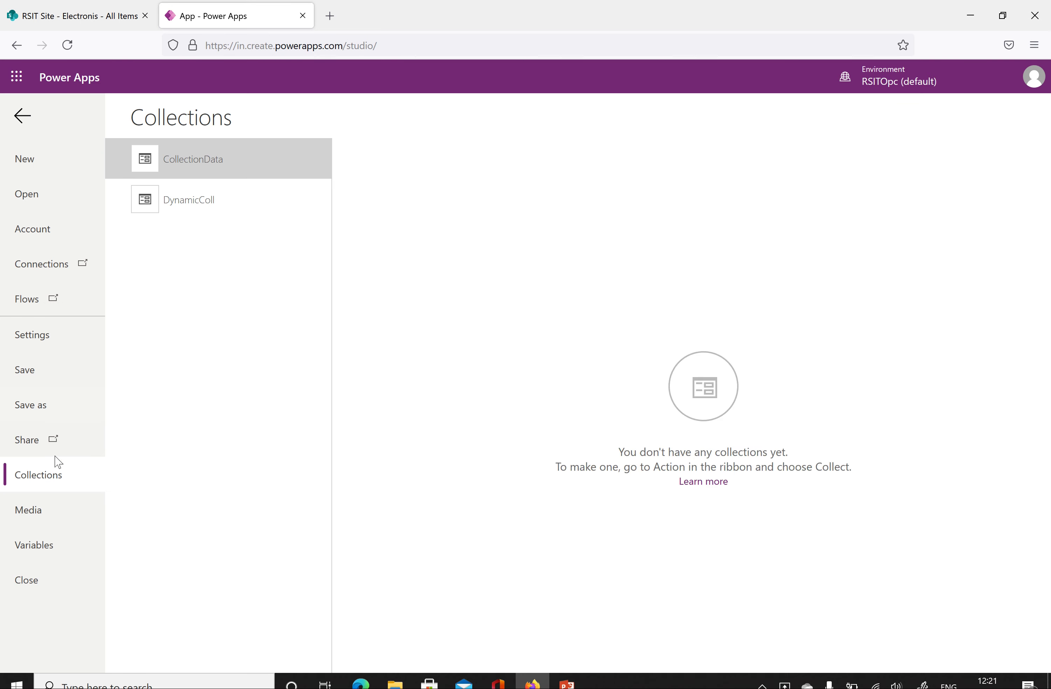
left_click(177, 210)
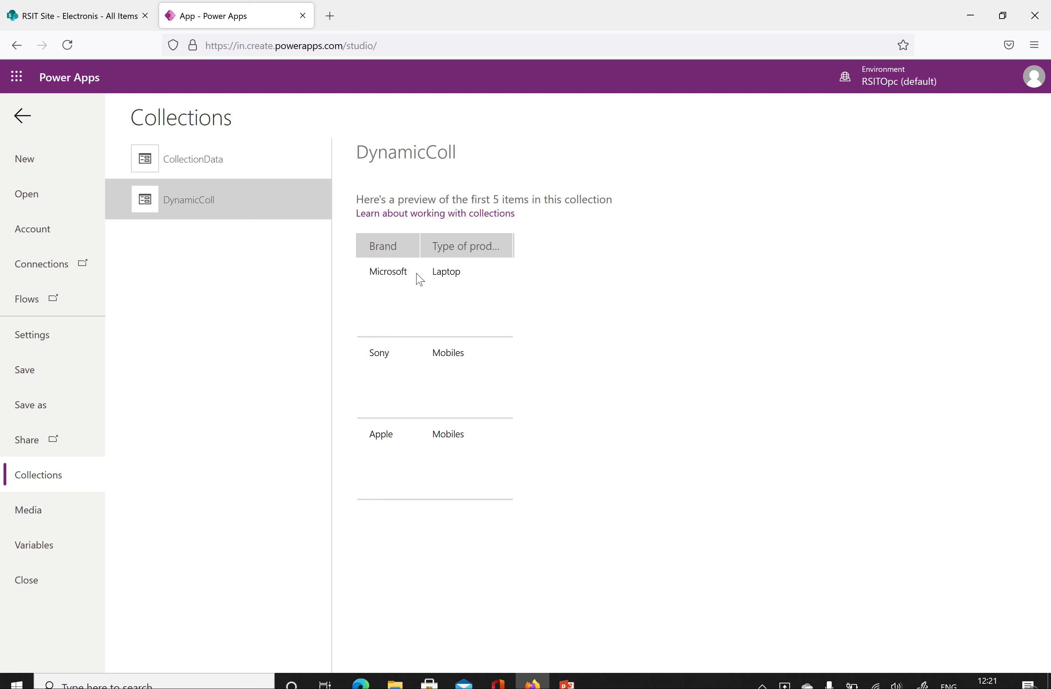
left_click(22, 116)
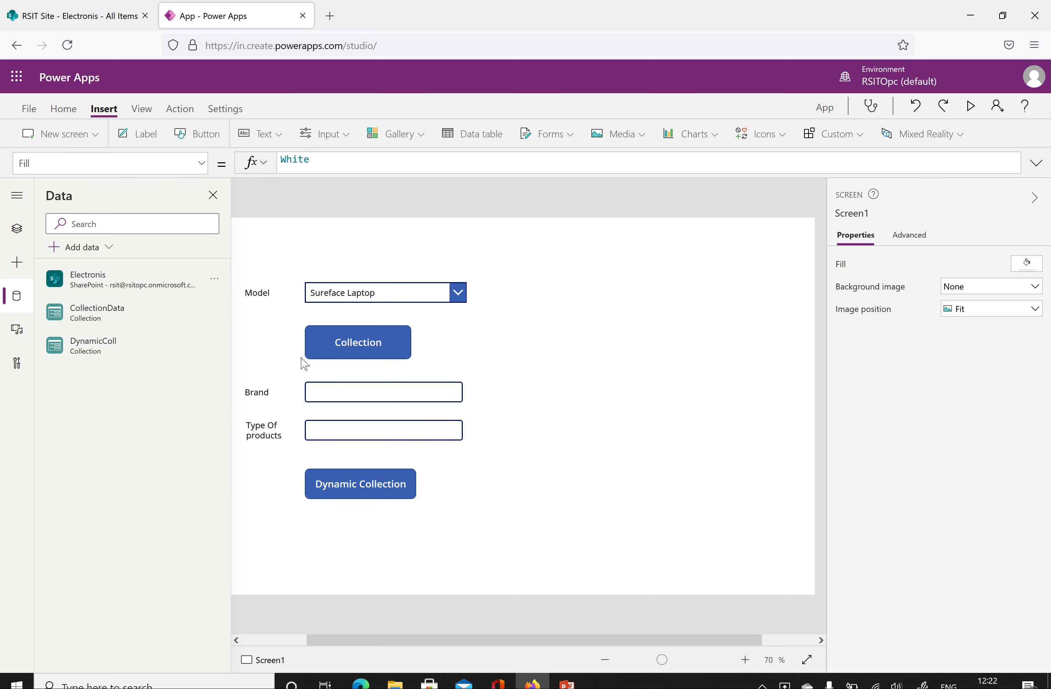
Insert a vertical gallery on Screen1 and dismiss its data source selection without choosing a source
left_click(421, 135)
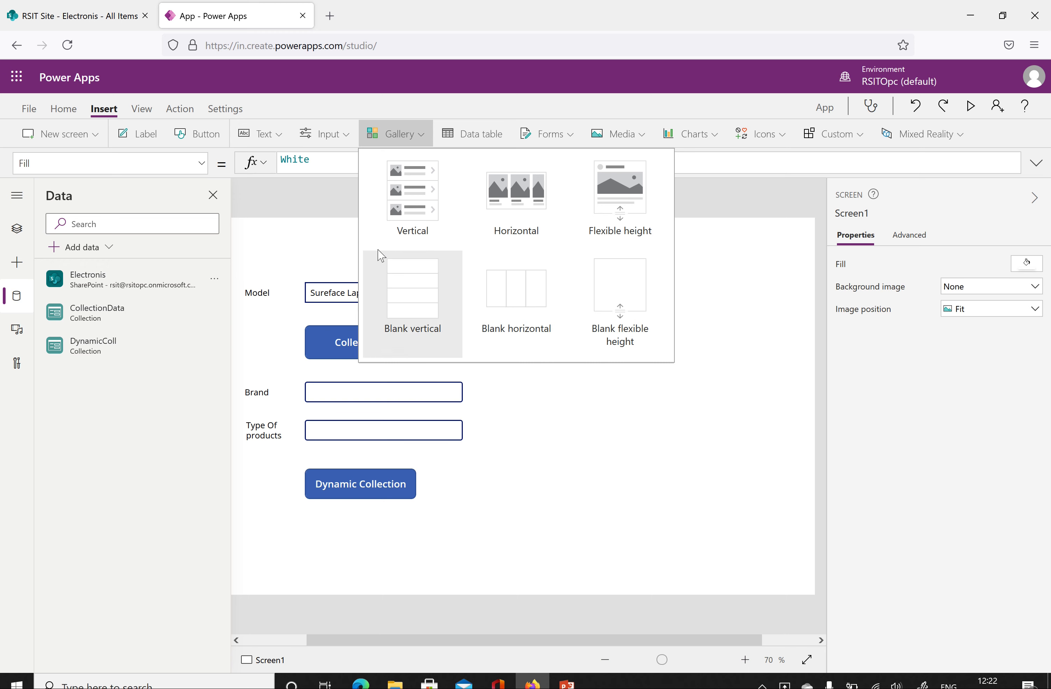
key("Escape")
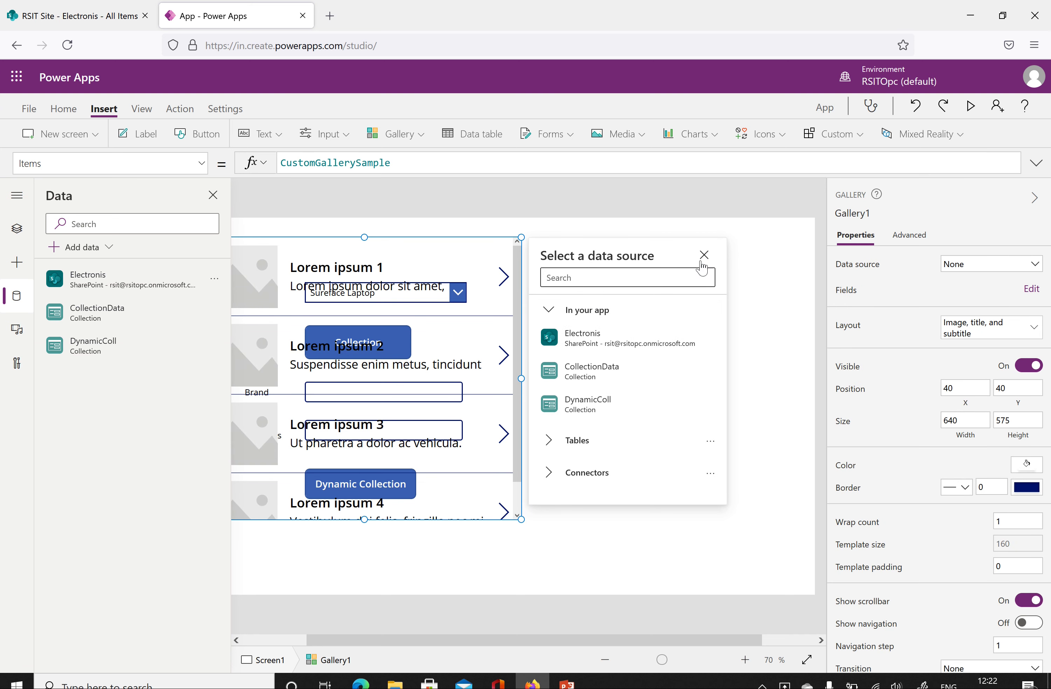
left_click(704, 256)
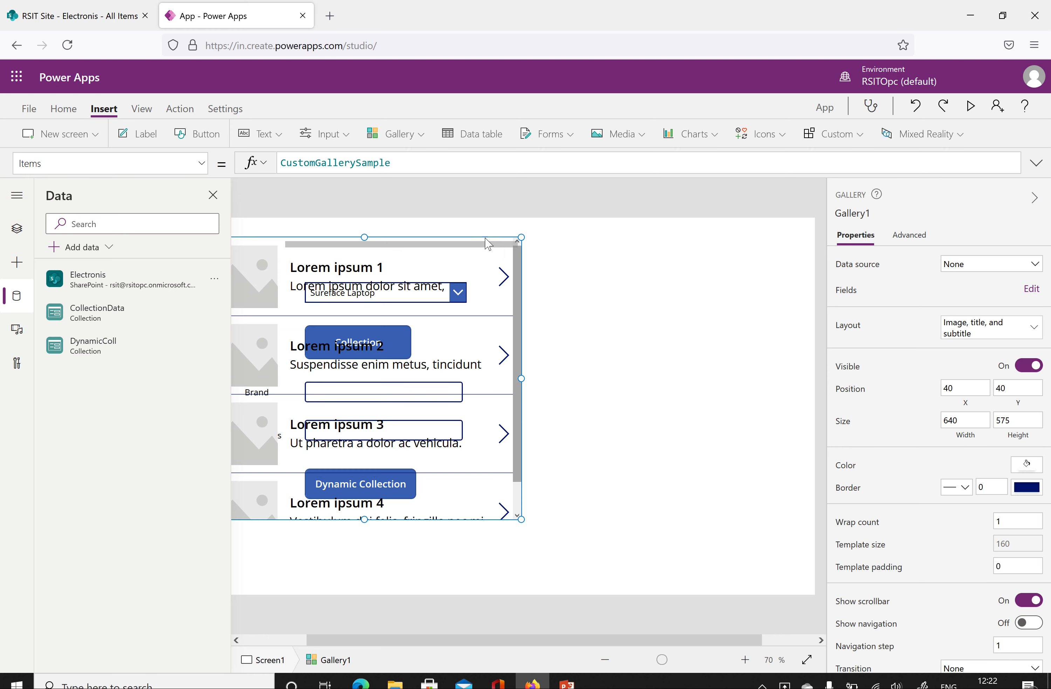
Move the gallery beside the input controls, to about X 600, Y 100
left_click(512, 251)
left_click(448, 553)
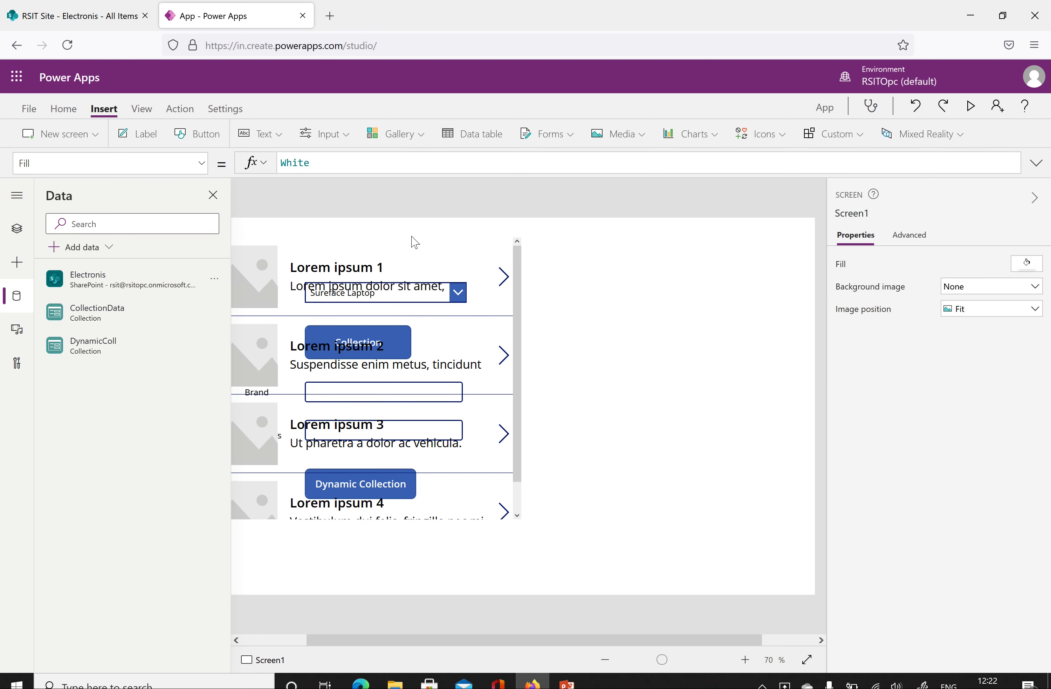
left_click(521, 518)
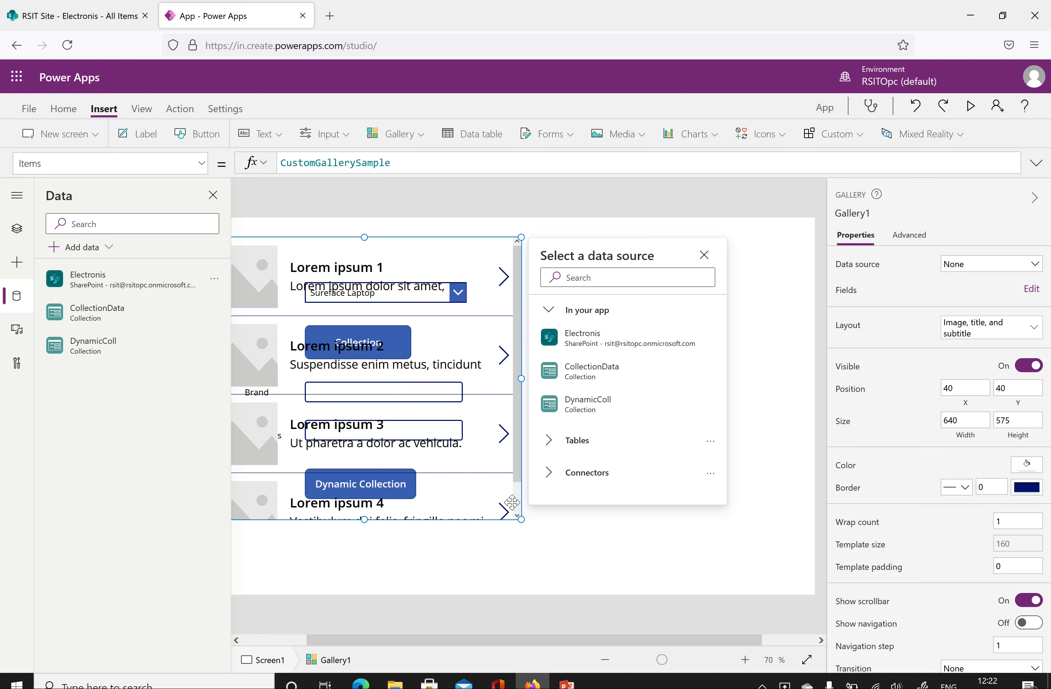
key("Right")
key("Right")
key("Right")
key("Right")
key("Right")
key("Right")
key("Right")
key("Right")
key("Right")
key("Right")
key("Right")
key("Right")
key("Right")
key("Right")
key("Right")
key("Right")
key("Right")
key("Right")
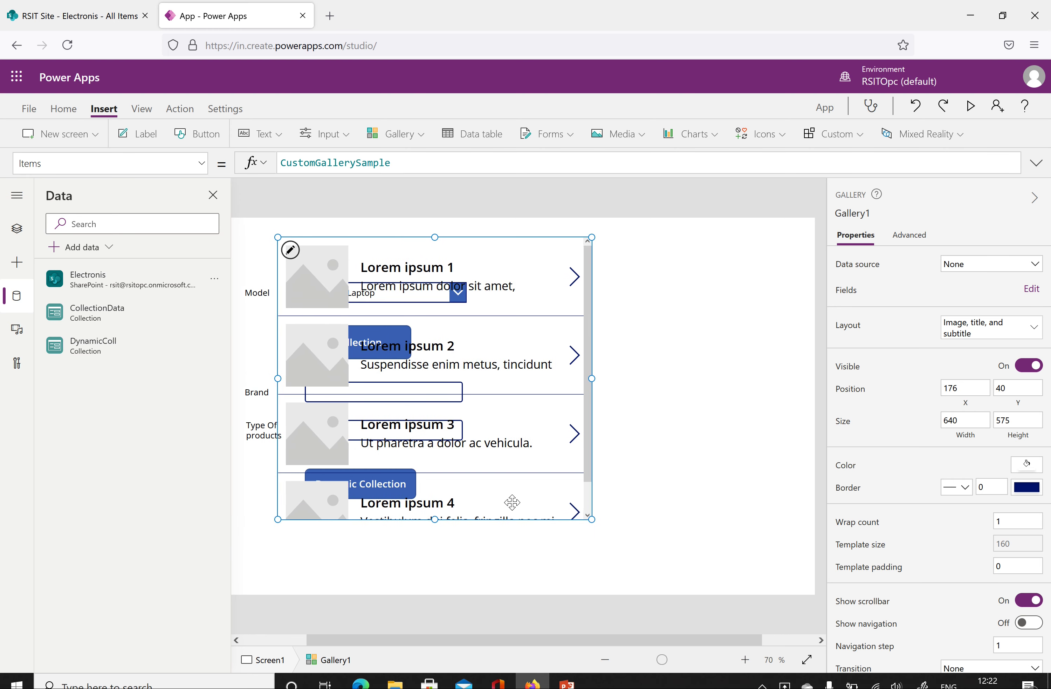
key("Right")
key("Right")
key("Right")
key("Right")
key("Right")
key("Right")
key("Right")
key("Right")
key("Right")
key("Right")
key("Right")
key("Right")
key("Right")
key("Right")
key("Right")
key("Right")
key("Right")
key("Right")
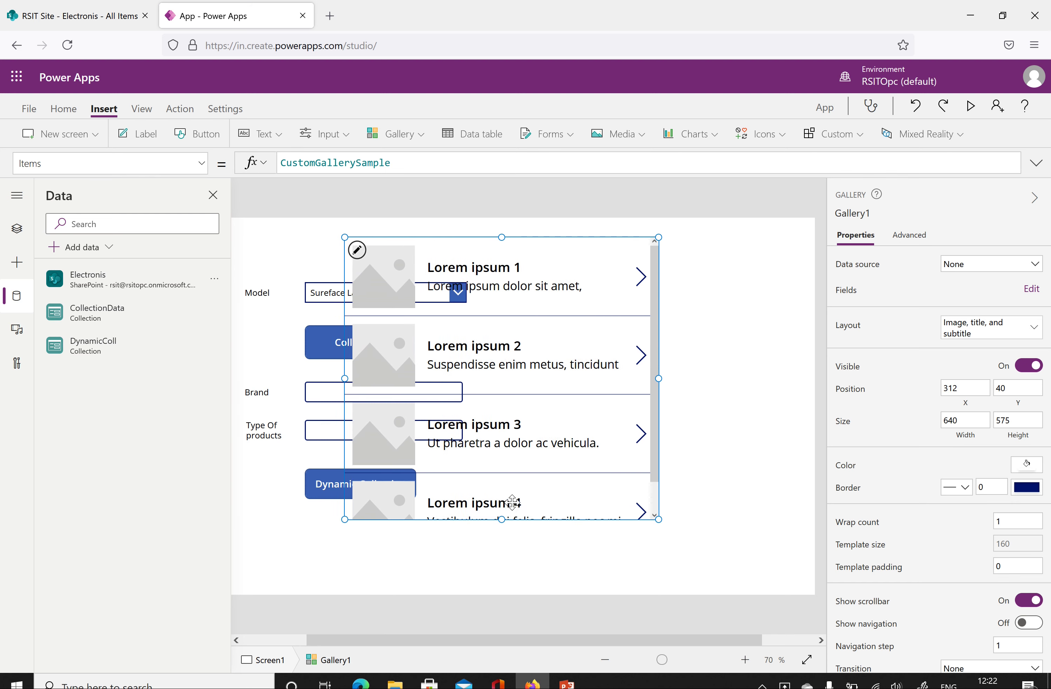
key("Right")
key("Right")
key("Right")
key("Right")
key("Right")
key("Right")
key("Right")
key("Right")
key("Right")
key("Right")
key("Right")
key("Right")
key("Right")
key("Right")
key("Right")
key("Right")
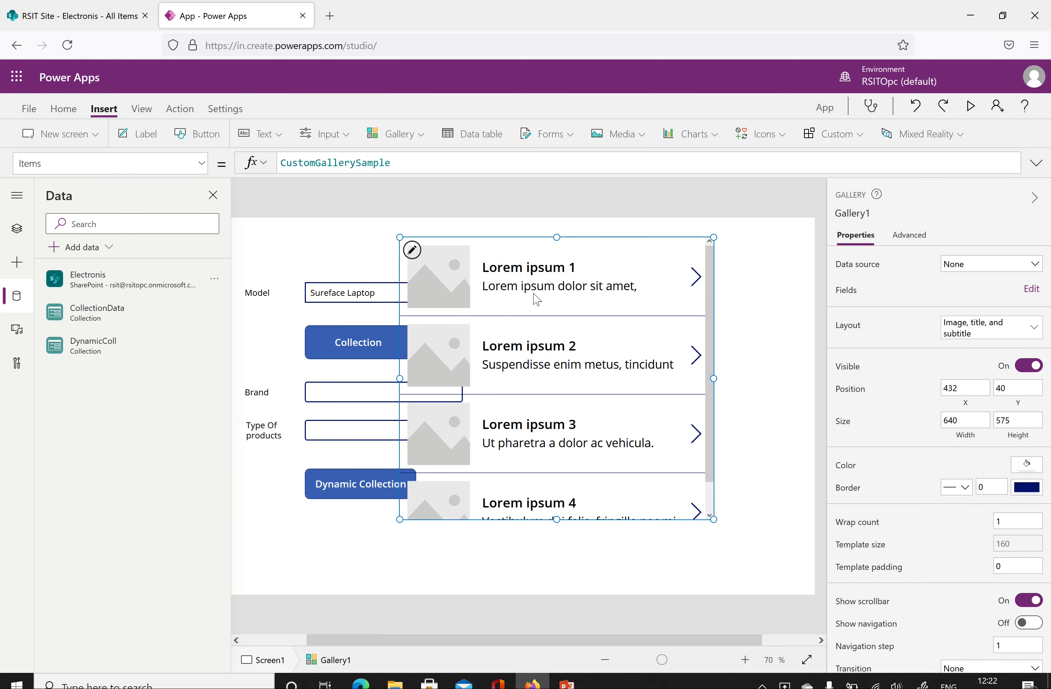
left_click_drag(601, 234, 690, 268)
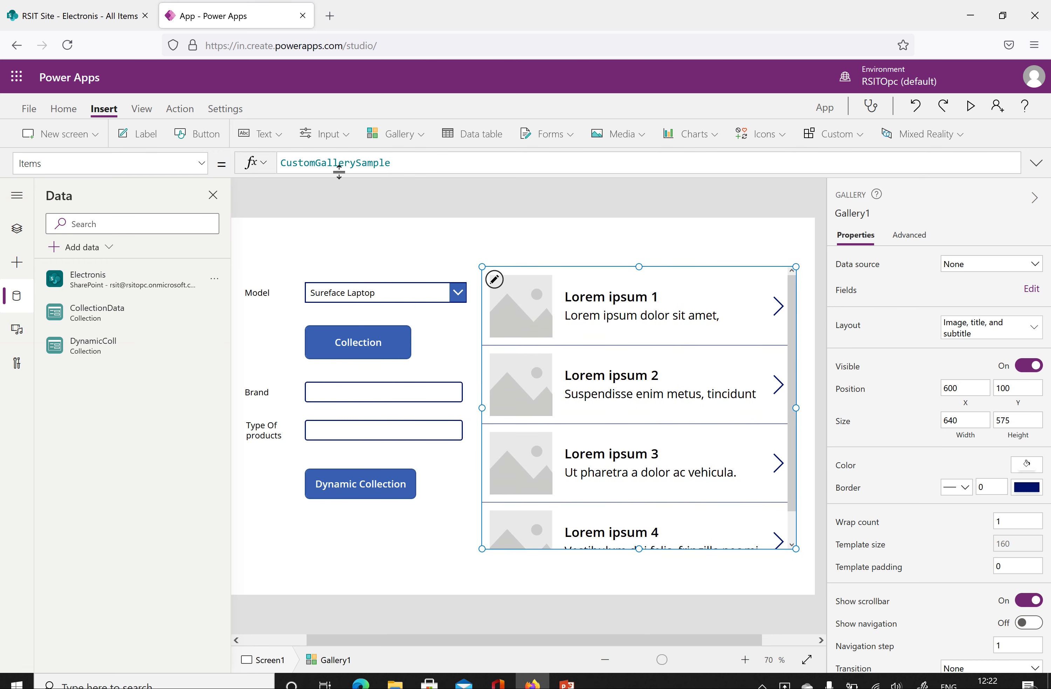
Insert a label as a header across the upper edge of Screen1, about 1148 by 100, with the text Collections
left_click(314, 262)
left_click(130, 134)
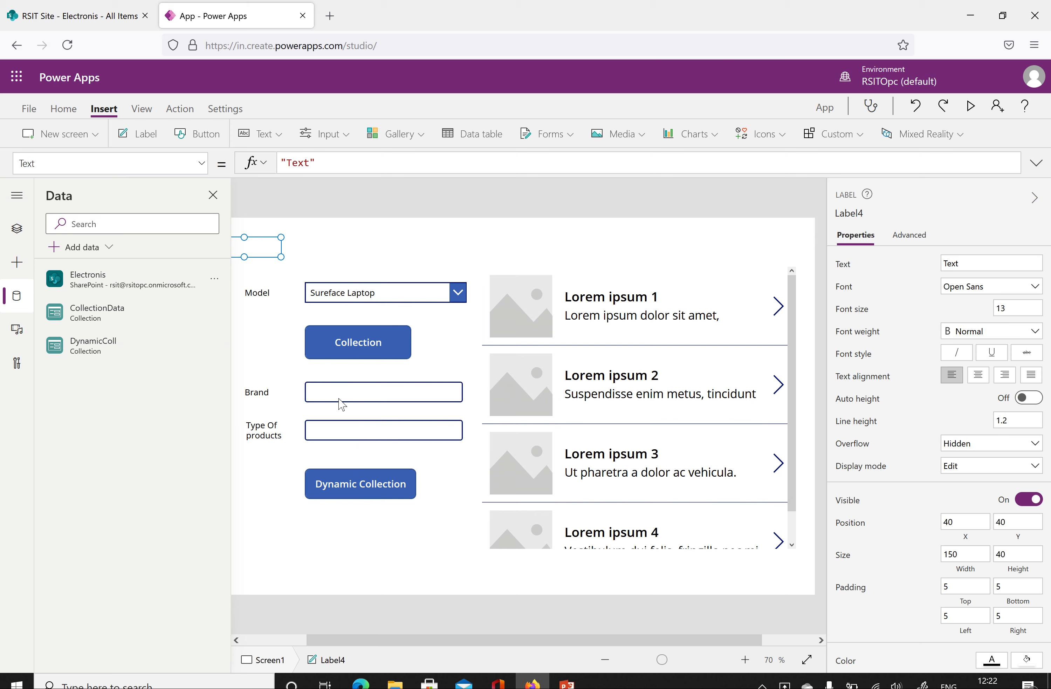
left_click_drag(409, 641, 271, 501)
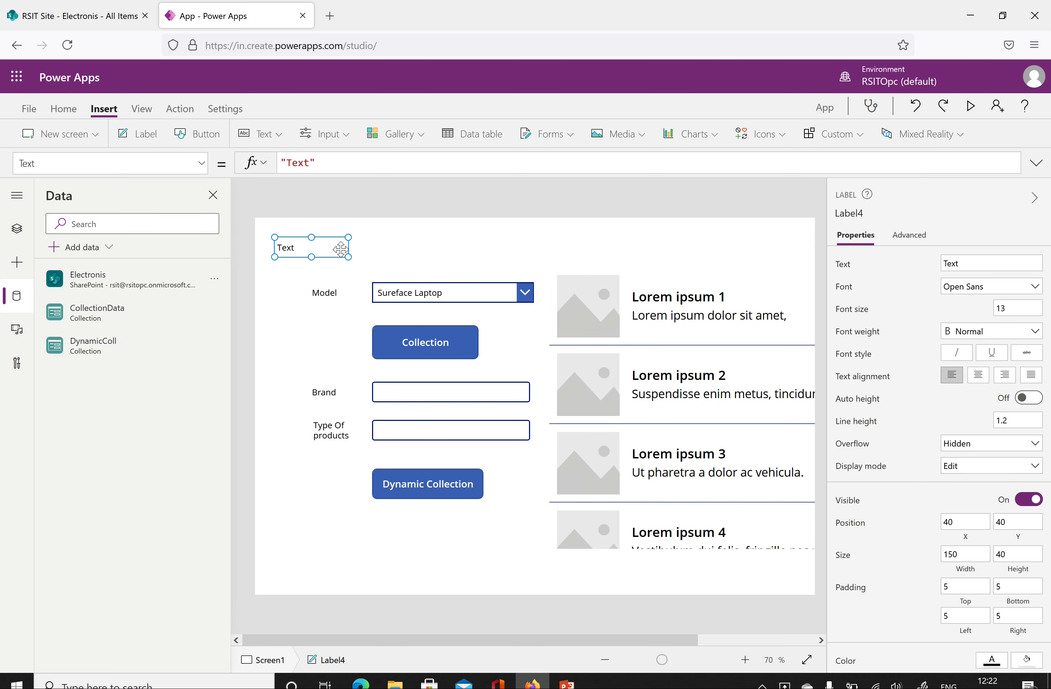
left_click_drag(331, 245, 310, 226)
left_click_drag(705, 261, 818, 269)
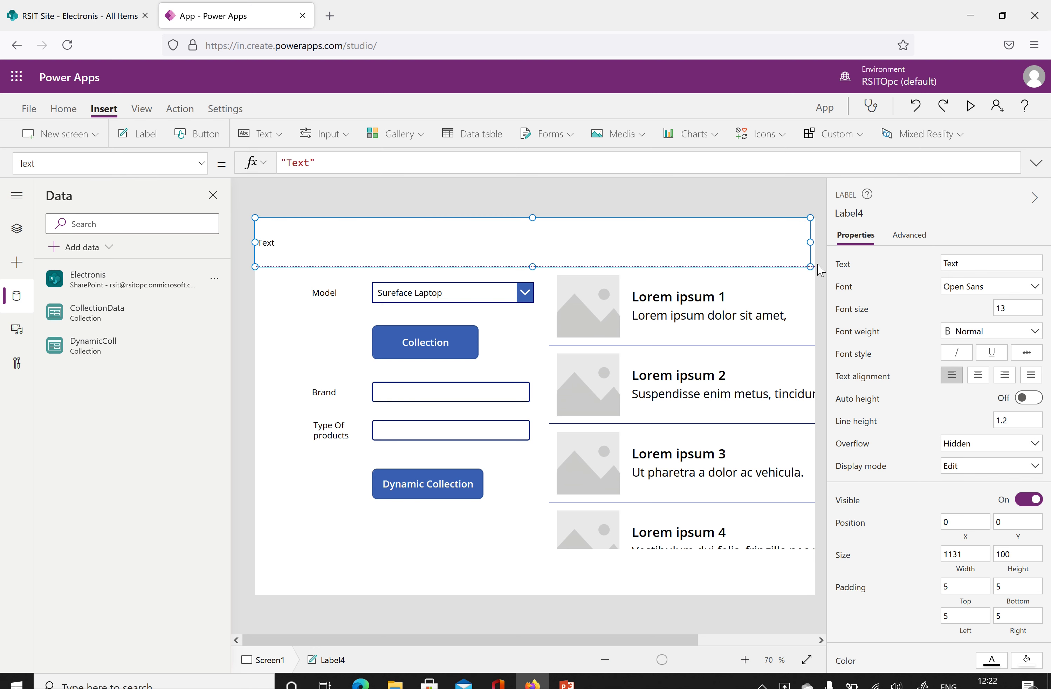
left_click(969, 263)
type("Collections")
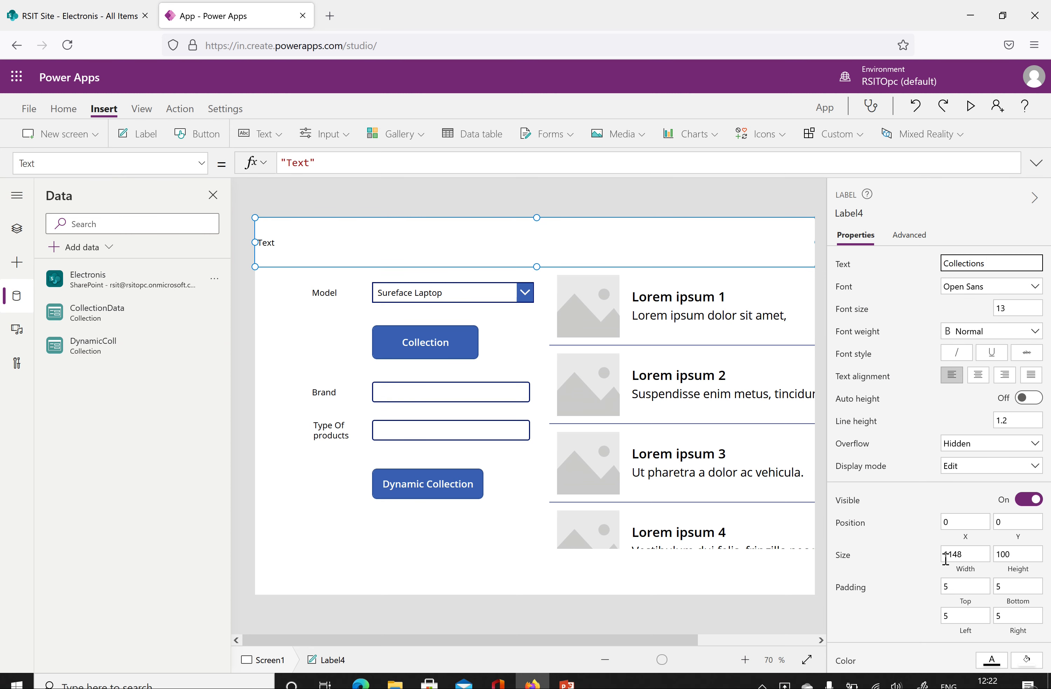
Give the Collections header label a bright blue theme fill and white text
scroll(945, 557, "down", 3)
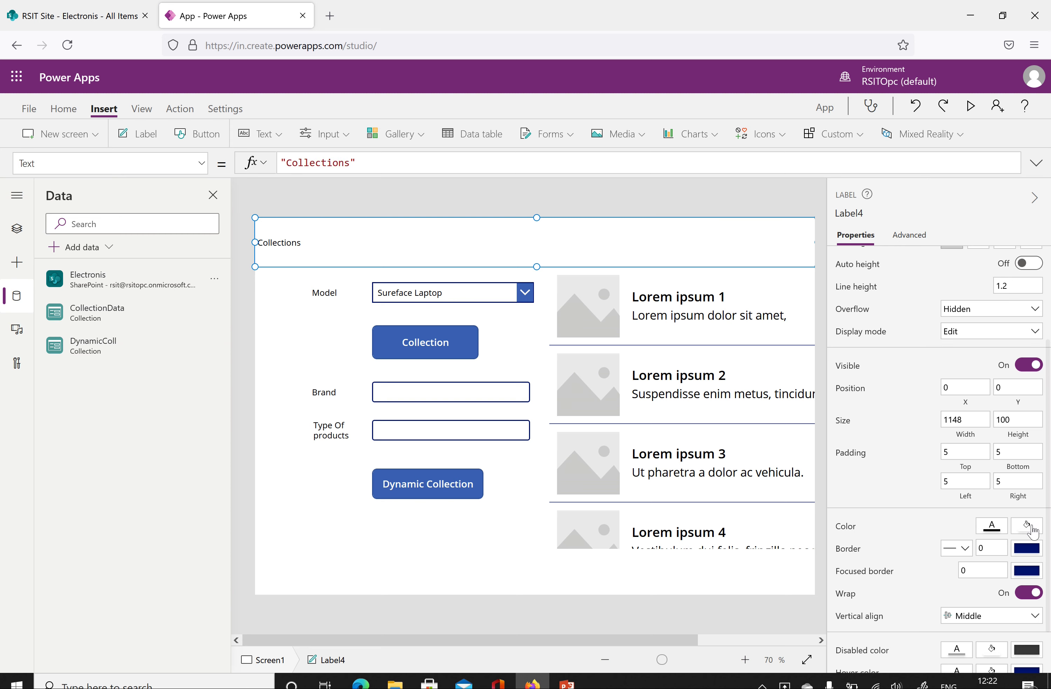
left_click(1027, 526)
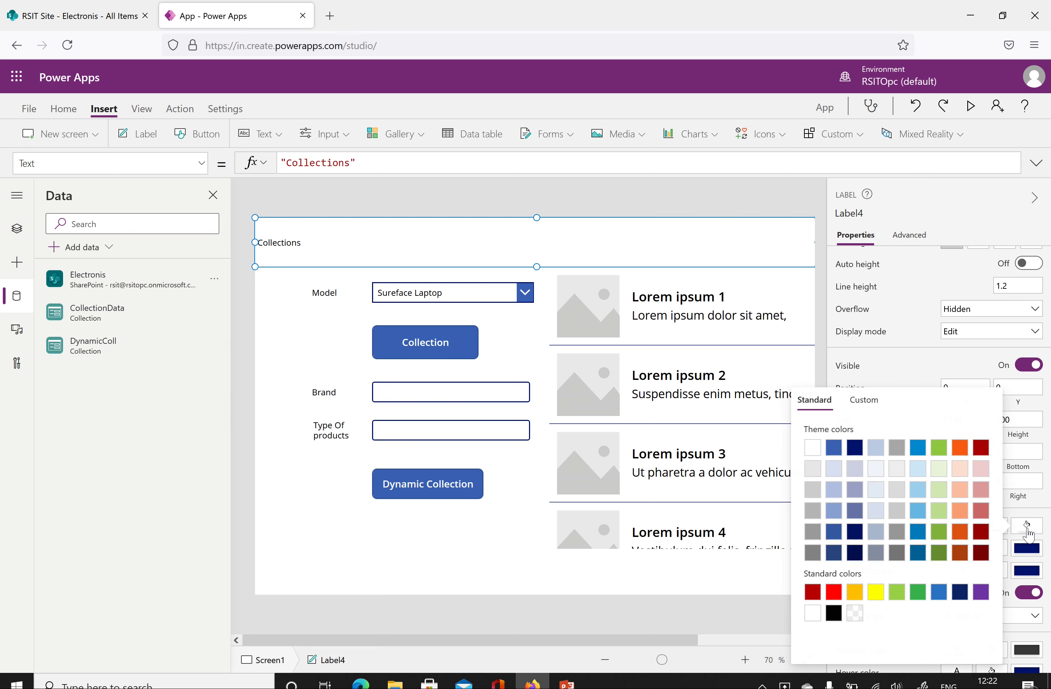
left_click(919, 448)
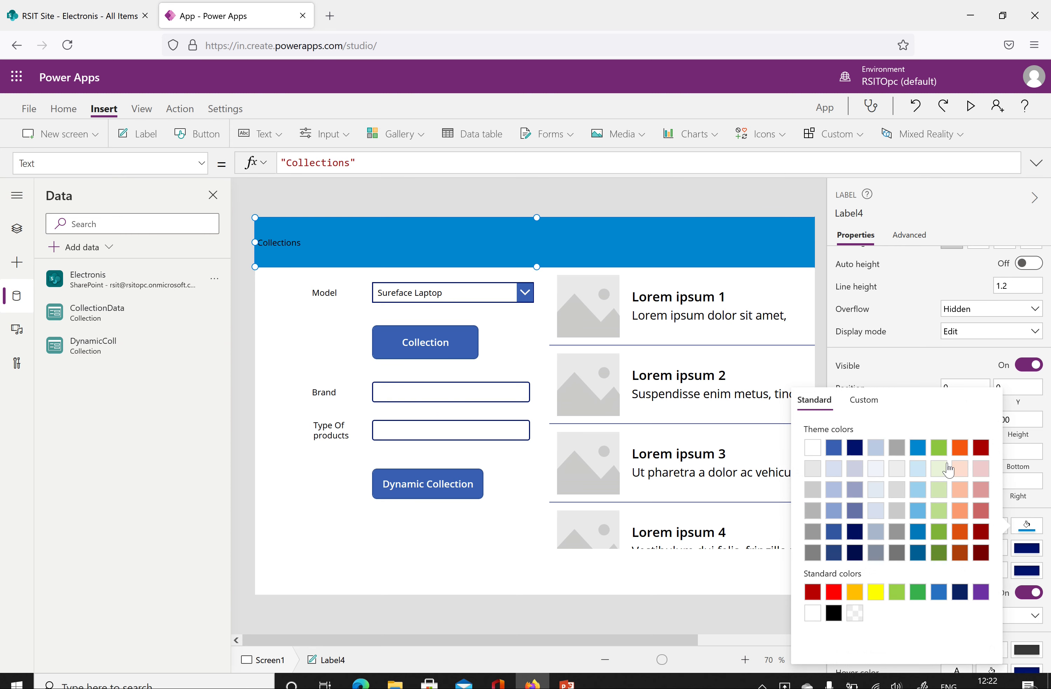
left_click(897, 369)
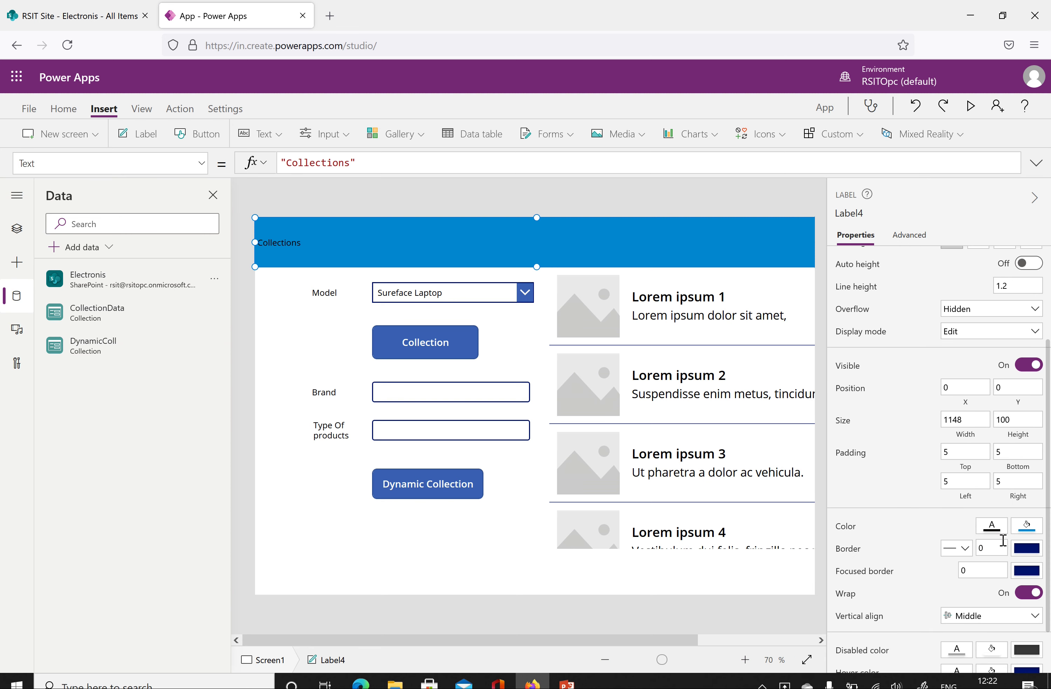
left_click(992, 525)
left_click(778, 448)
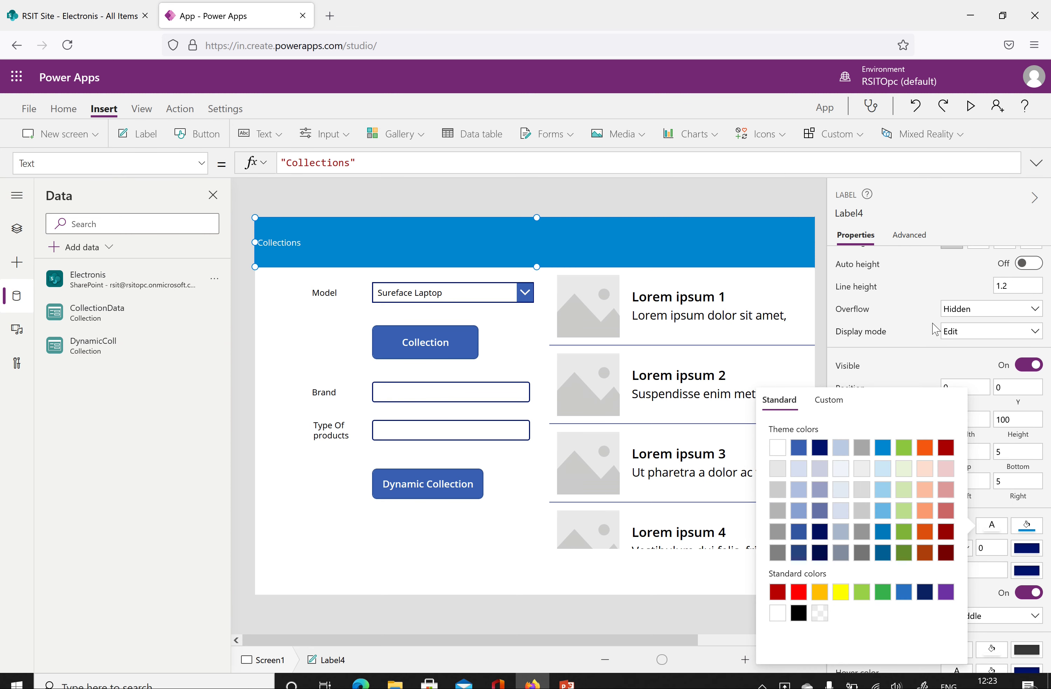
left_click(920, 354)
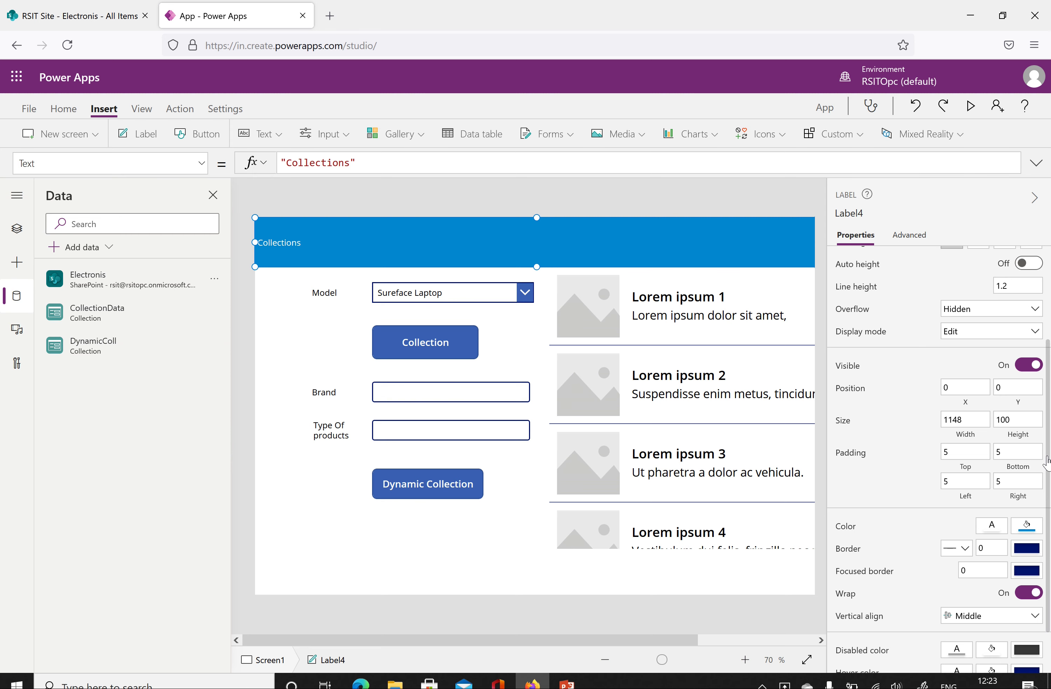
Format the header text with font size 28, Bold weight and centred alignment
left_click_drag(1047, 462, 1049, 291)
left_click(1014, 308)
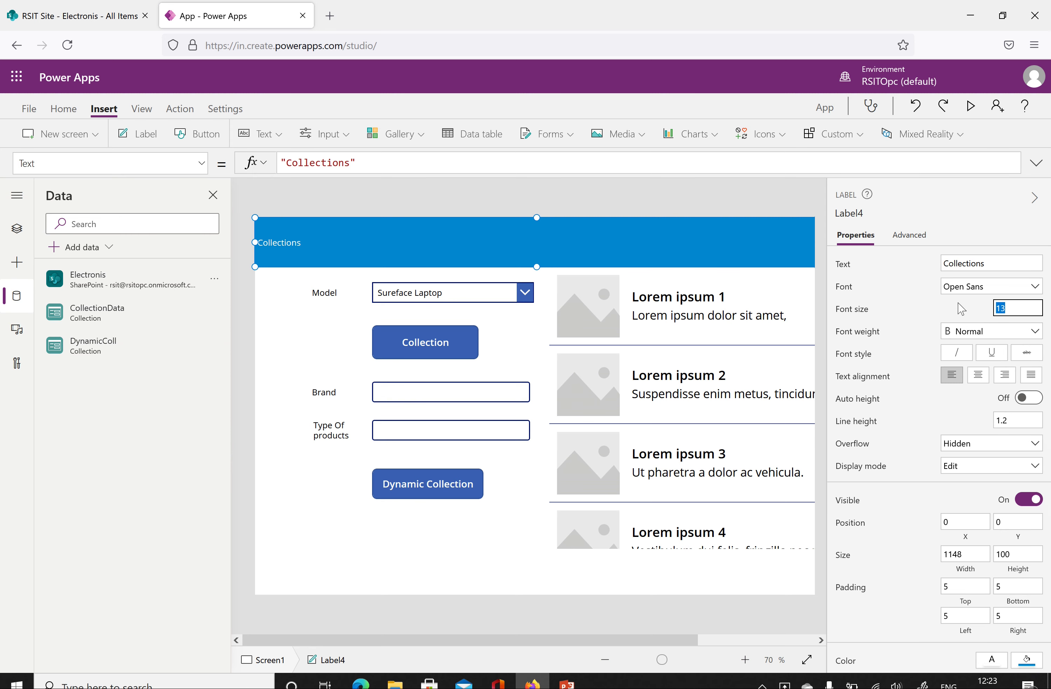
type("28")
key("Return")
left_click(966, 331)
left_click(963, 349)
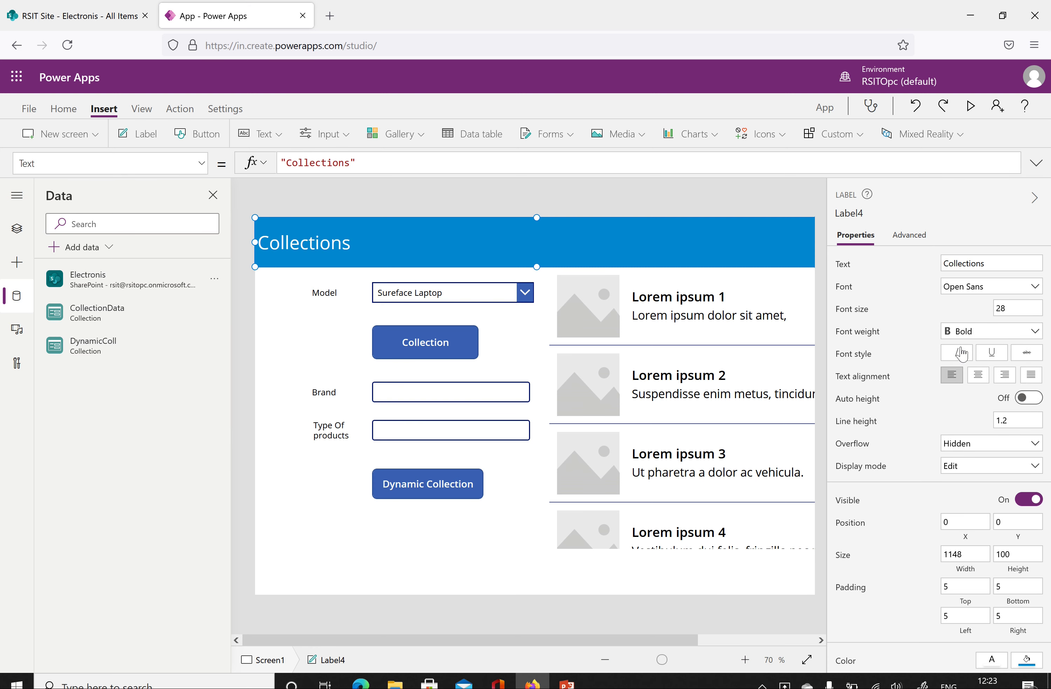
left_click(978, 375)
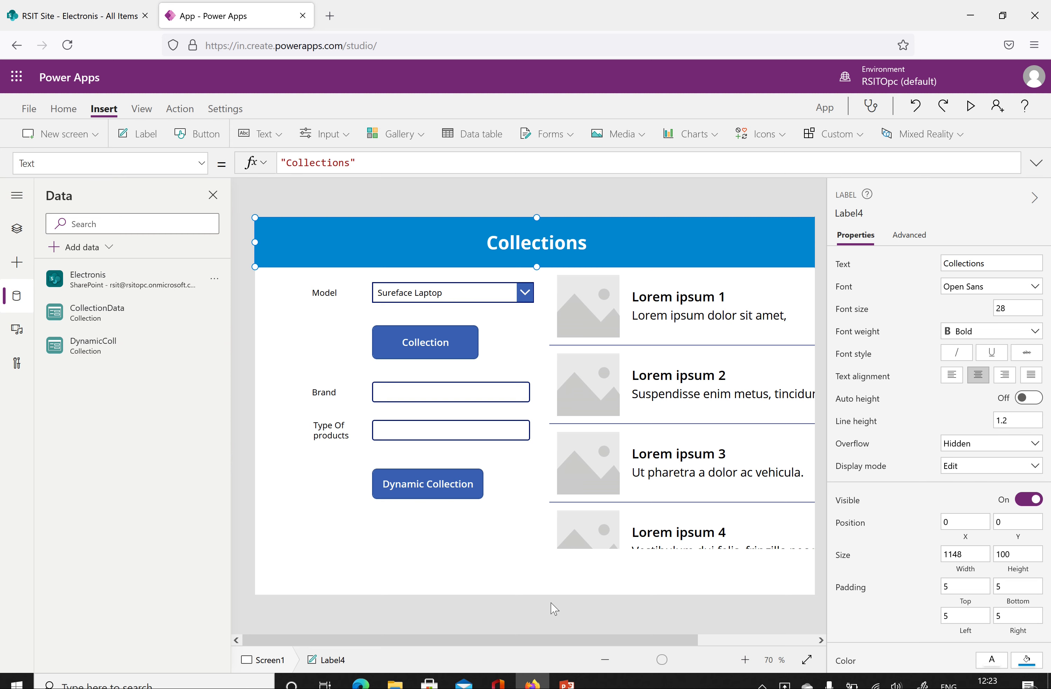
Extend the gallery's height to about 656 and set its data source to DynamicColl
left_click(676, 434)
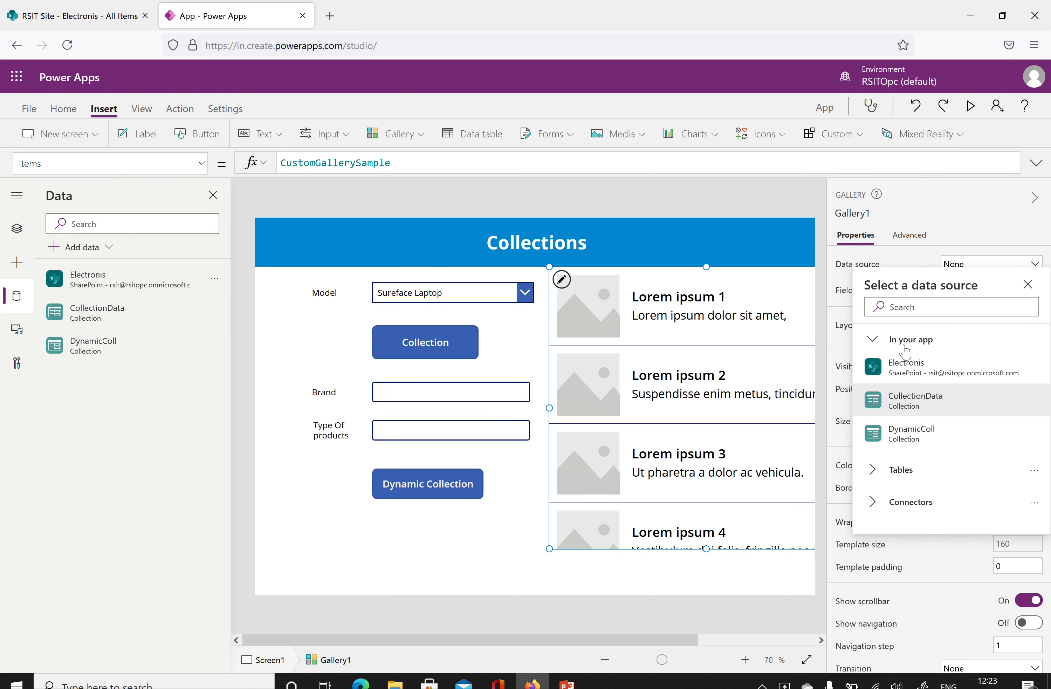
mouse_move(902, 378)
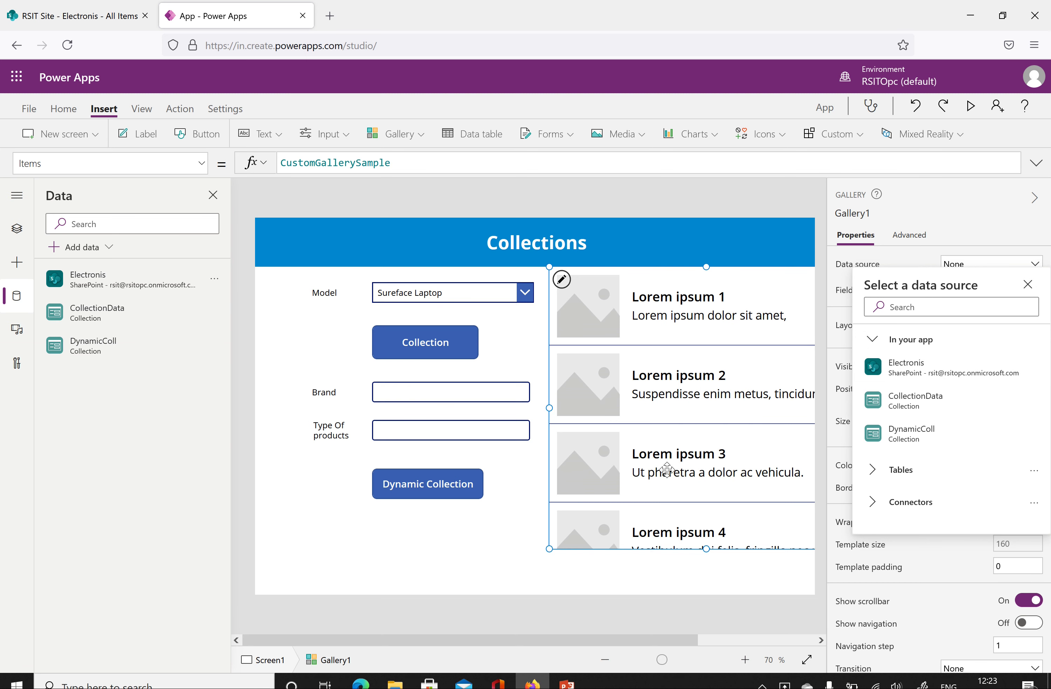
left_click_drag(705, 550, 706, 588)
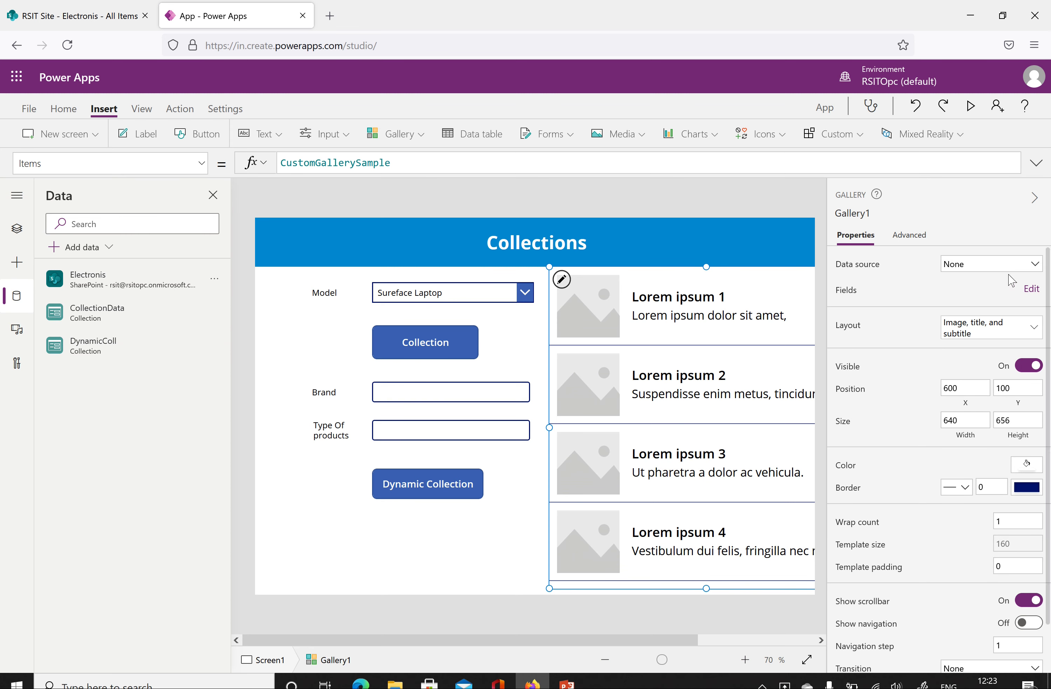
left_click(991, 265)
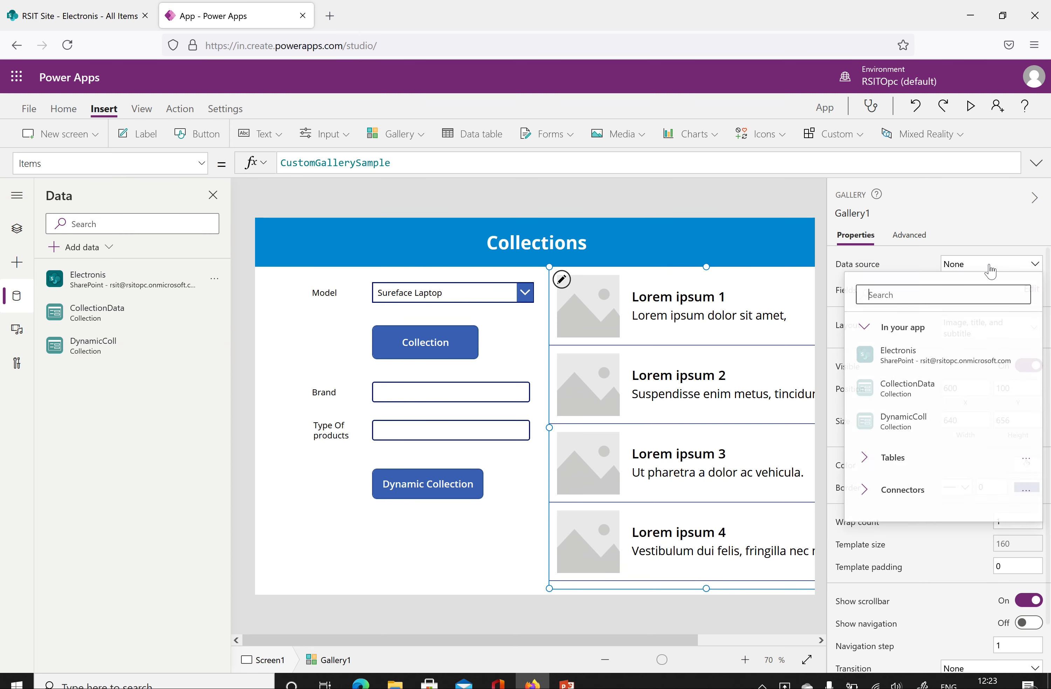
left_click(906, 423)
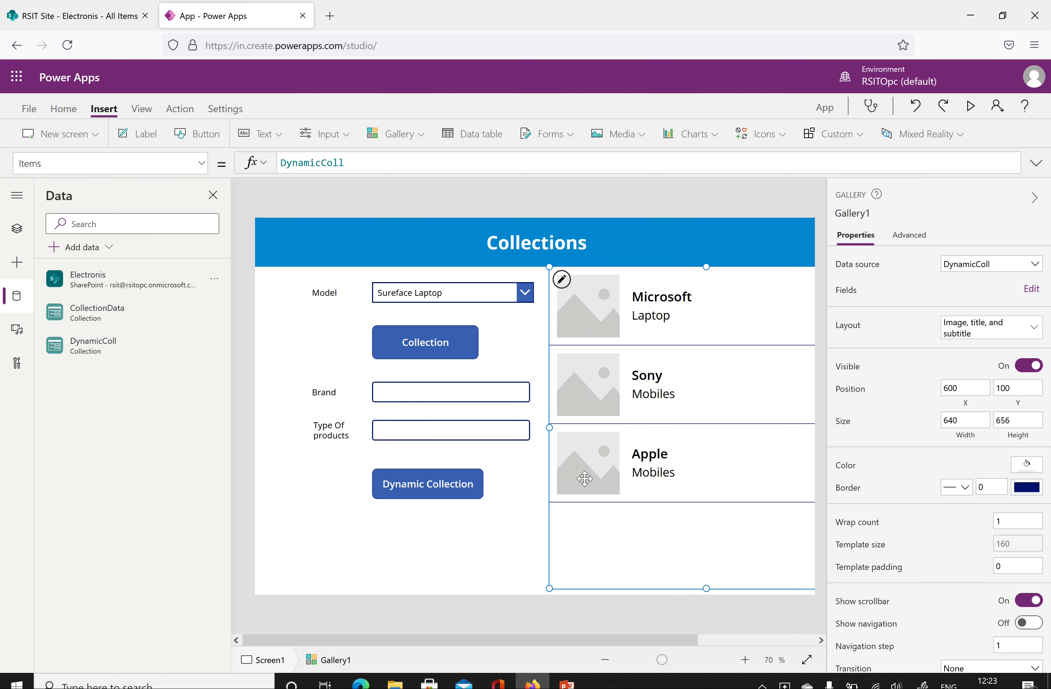
left_click(522, 539)
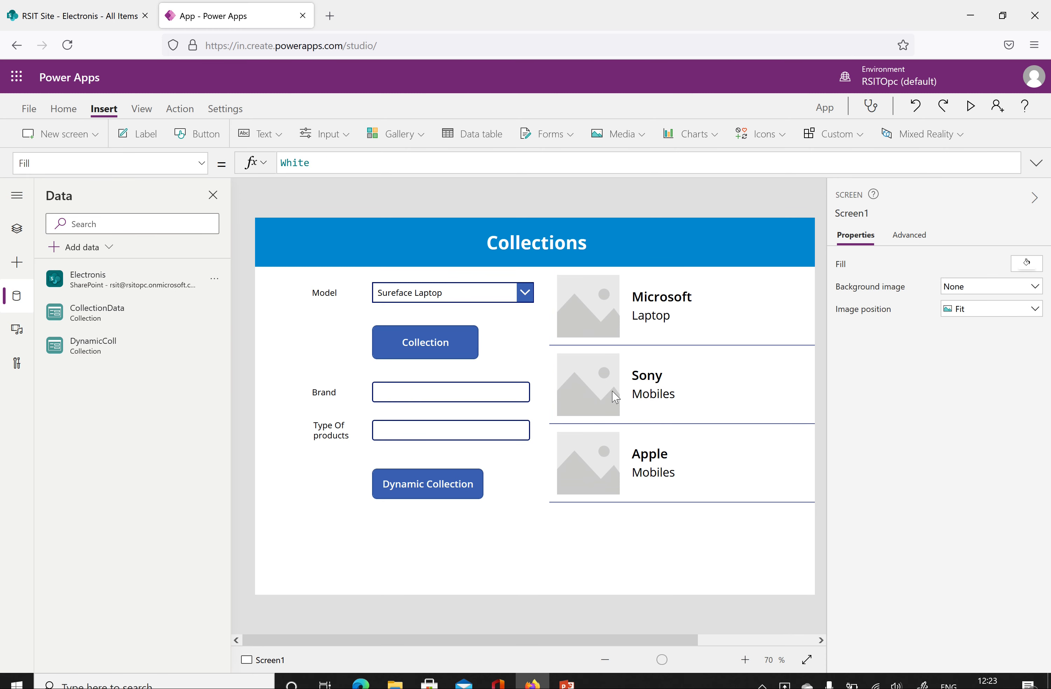
Preview the app, add a record with Brand Samsung and product type TV through Dynamic Collection, and exit the preview
left_click(971, 108)
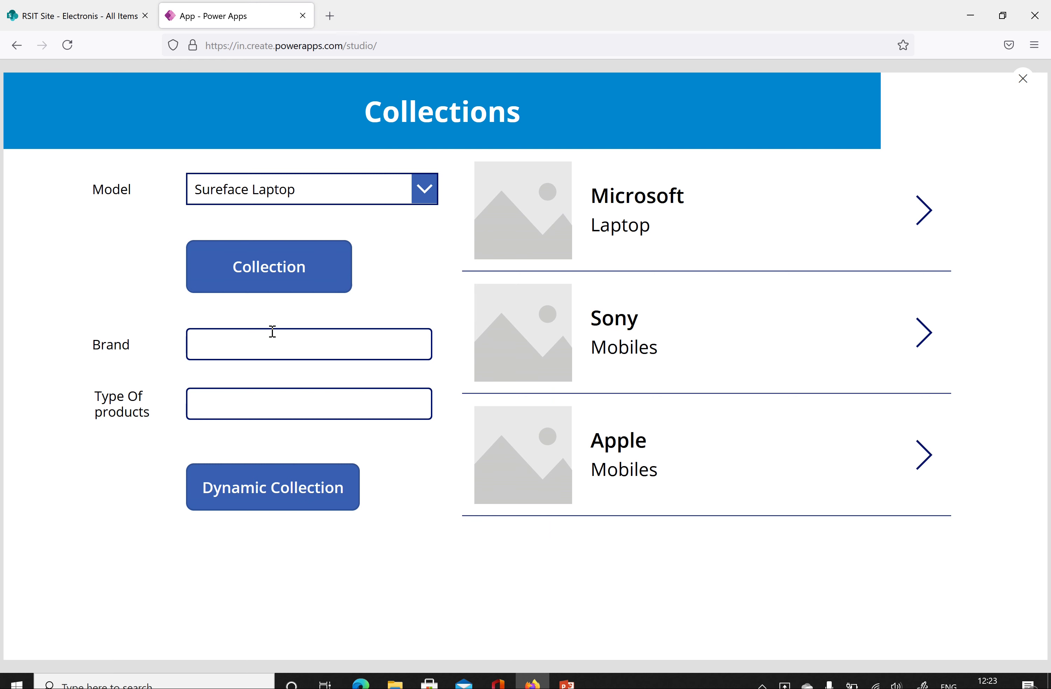
left_click(275, 346)
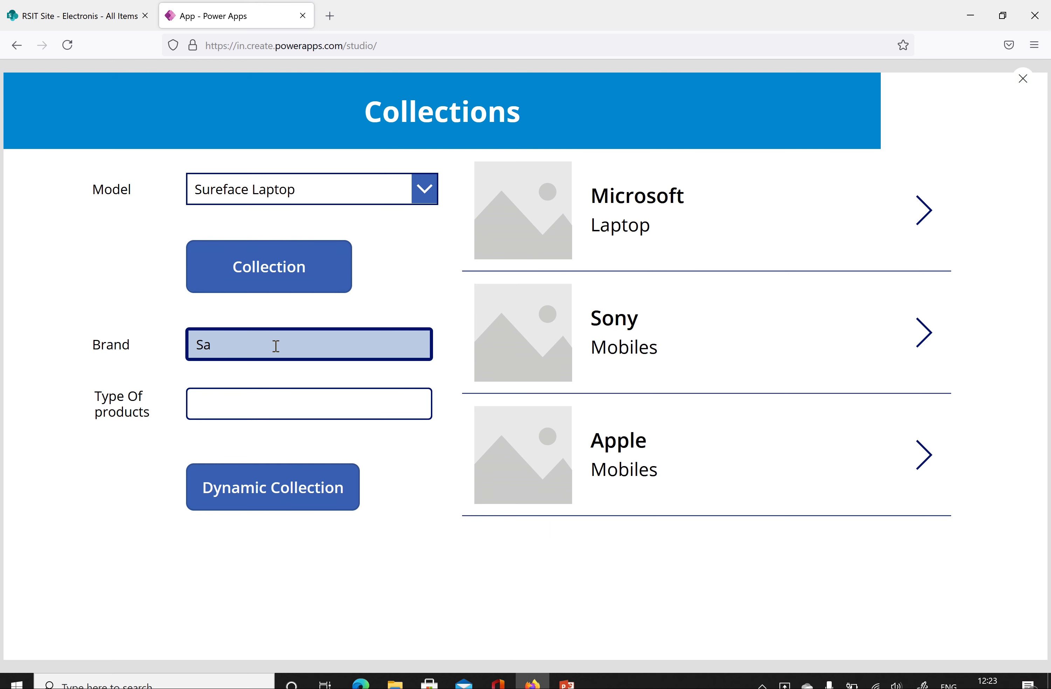
left_click(268, 404)
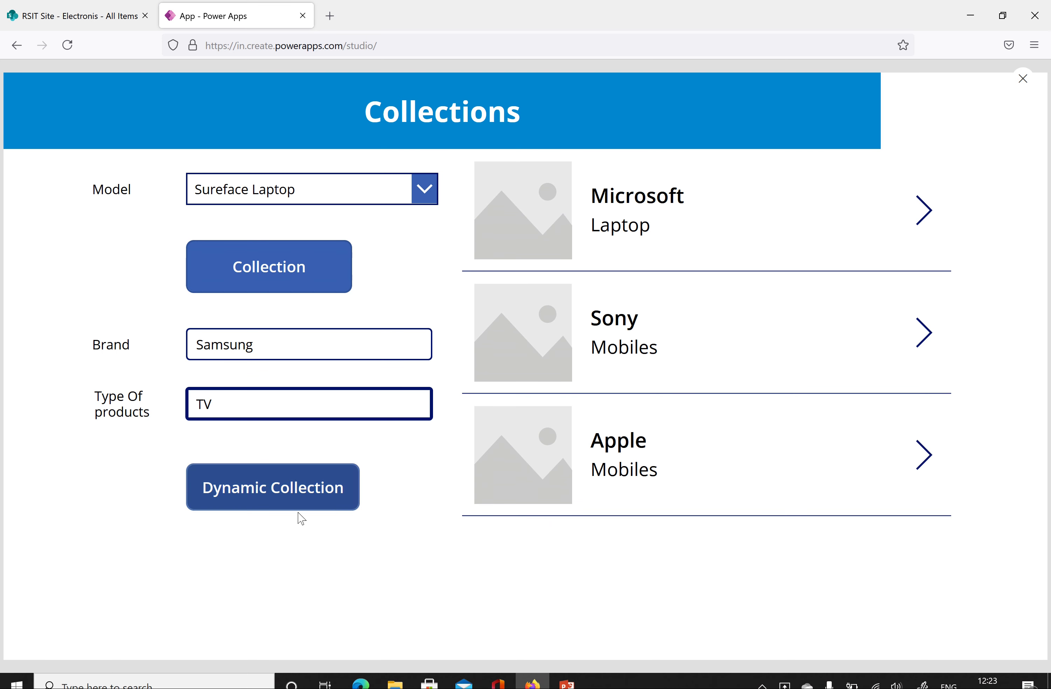
left_click(282, 500)
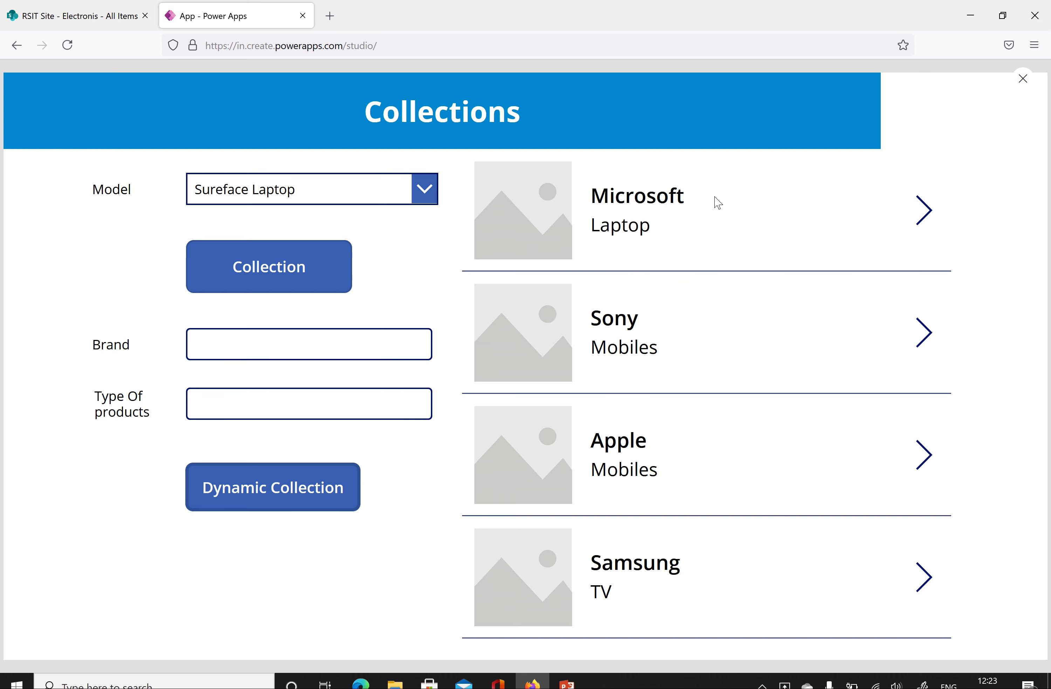
left_click(1023, 79)
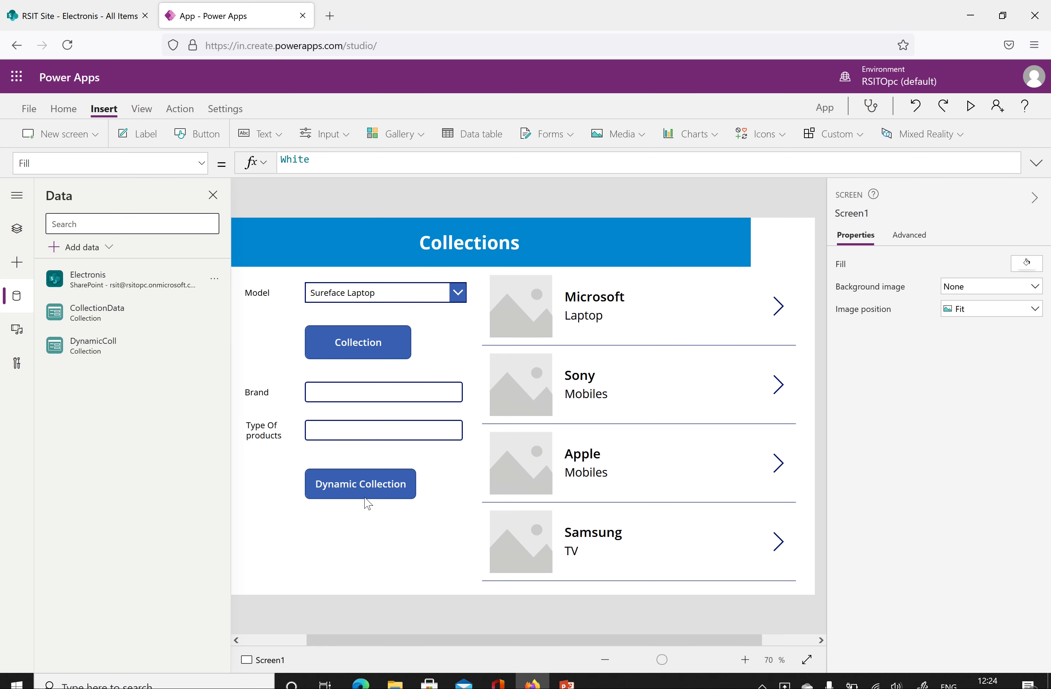
Insert a button below Dynamic Collection at about X 114, Y 632 and set its text to Clear
left_click(206, 141)
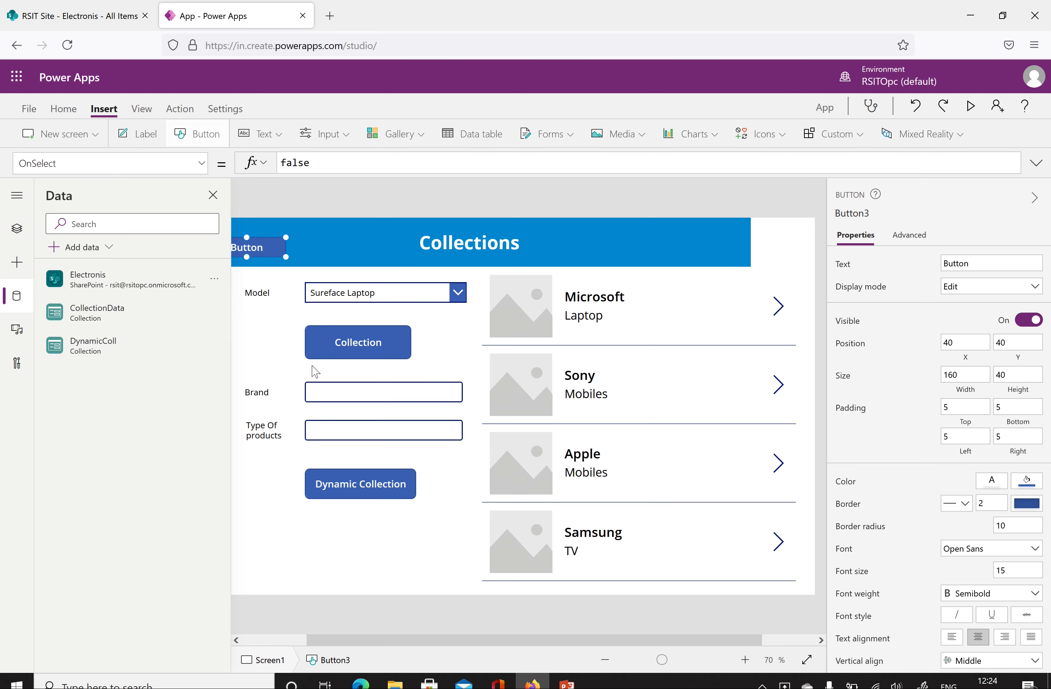
left_click_drag(264, 244, 334, 386)
left_click_drag(349, 525, 296, 540)
left_click_drag(984, 265, 934, 267)
type("Clear")
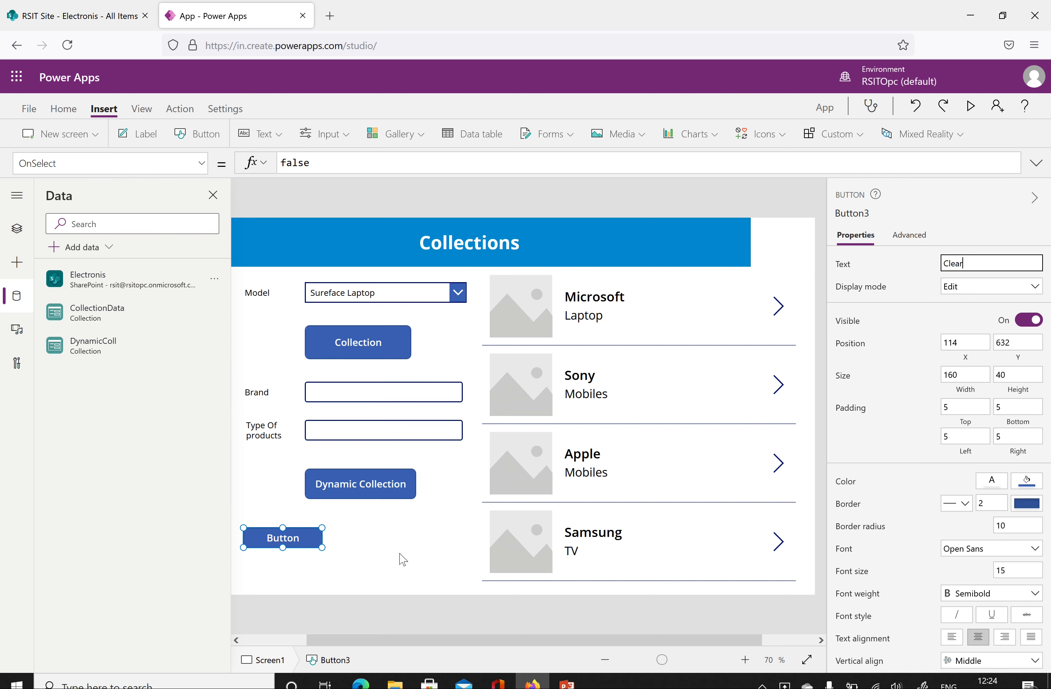
left_click(402, 559)
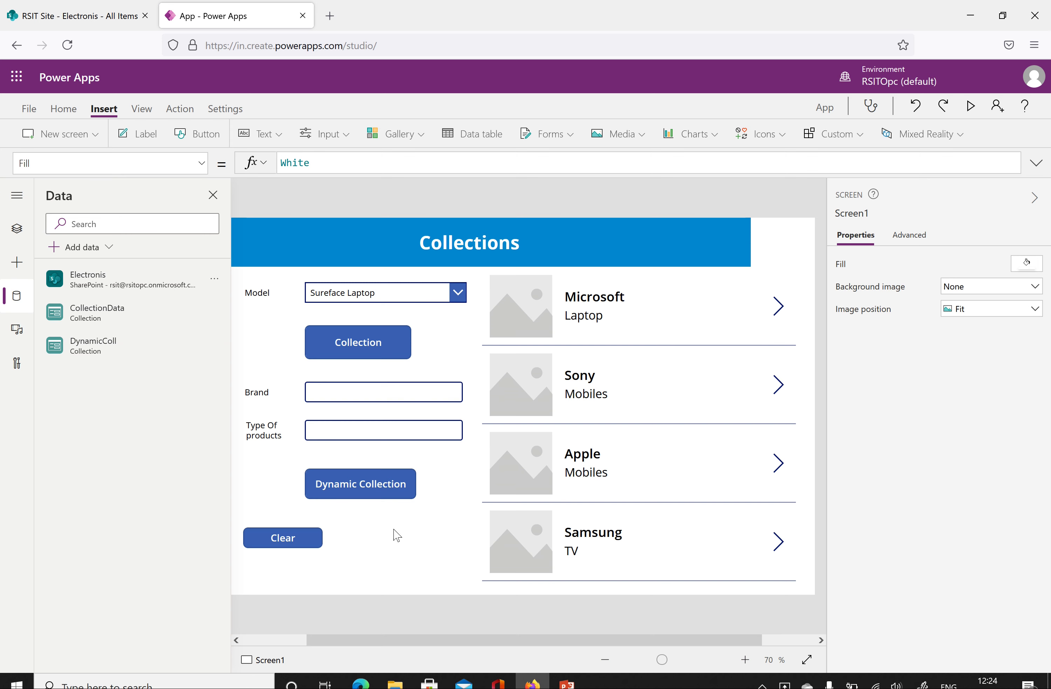
Set the Clear button's OnSelect formula to Clear(DynamicColl)
left_click(307, 545)
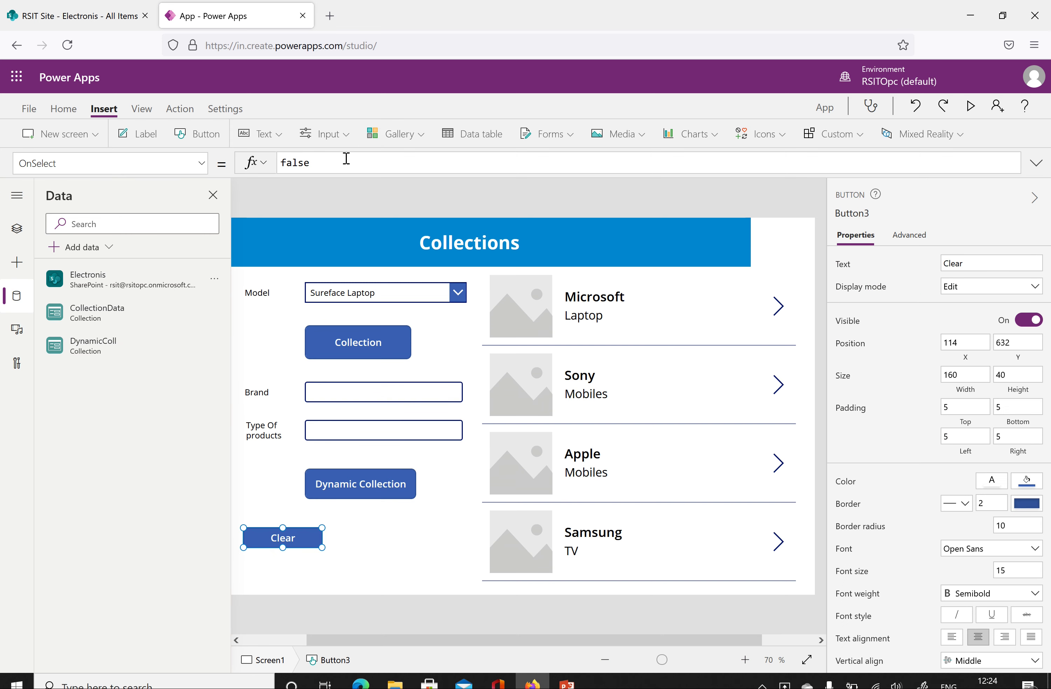
left_click_drag(279, 158, 374, 162)
key("BackSpace")
key("BackSpace")
type("Clear(")
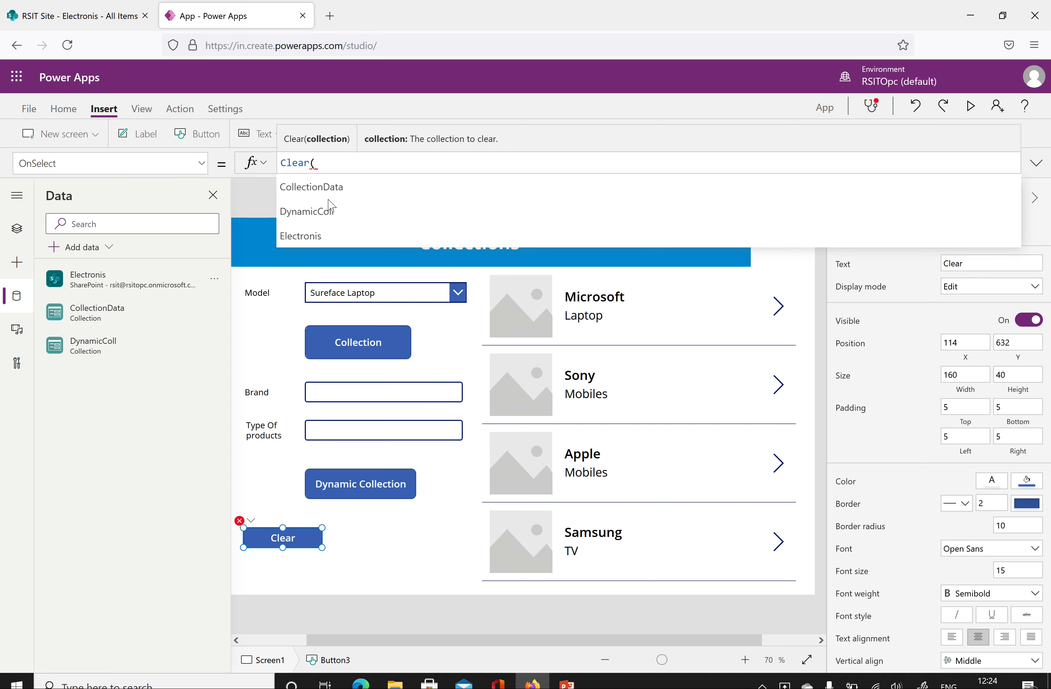
left_click(316, 209)
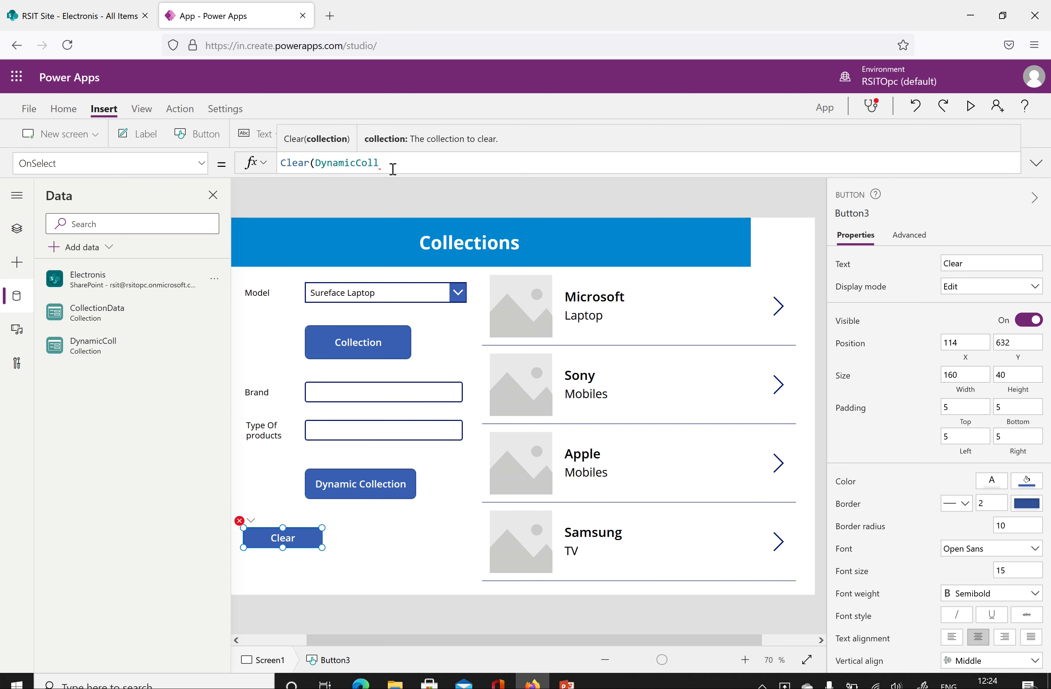
type(")")
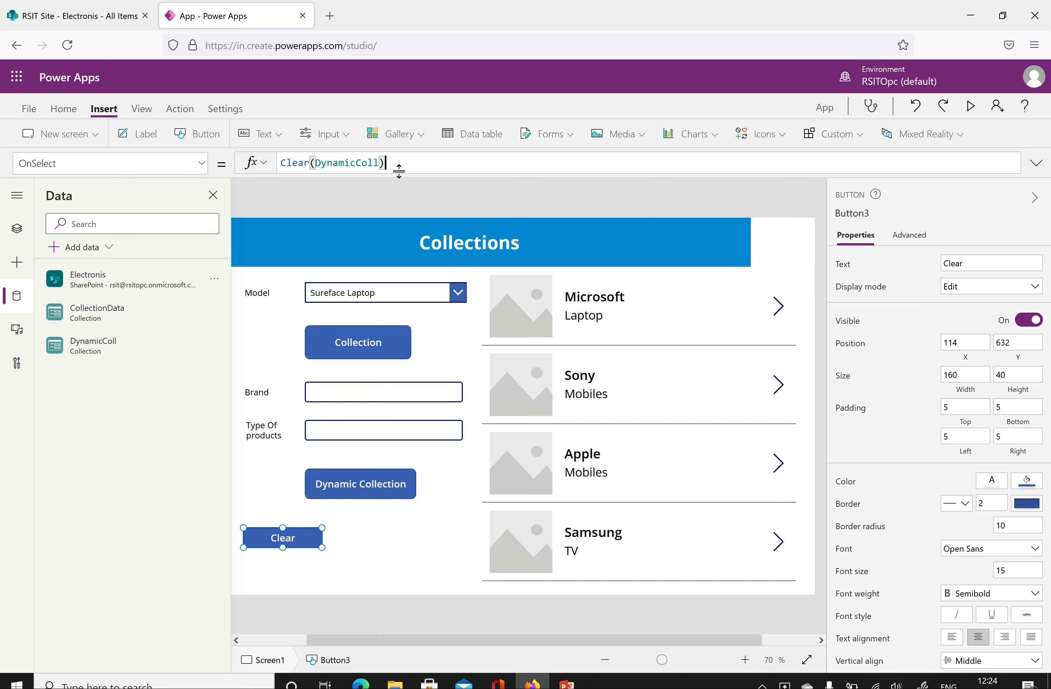
left_click(448, 535)
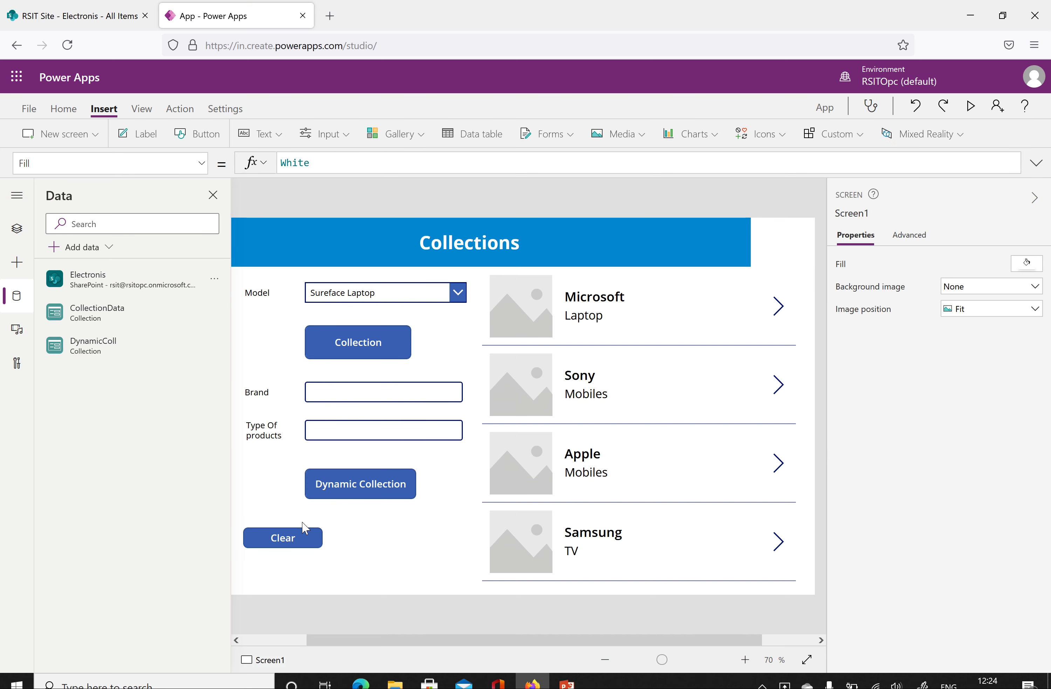
Preview the app and empty DynamicColl with the Clear button
left_click(970, 109)
left_click(325, 265)
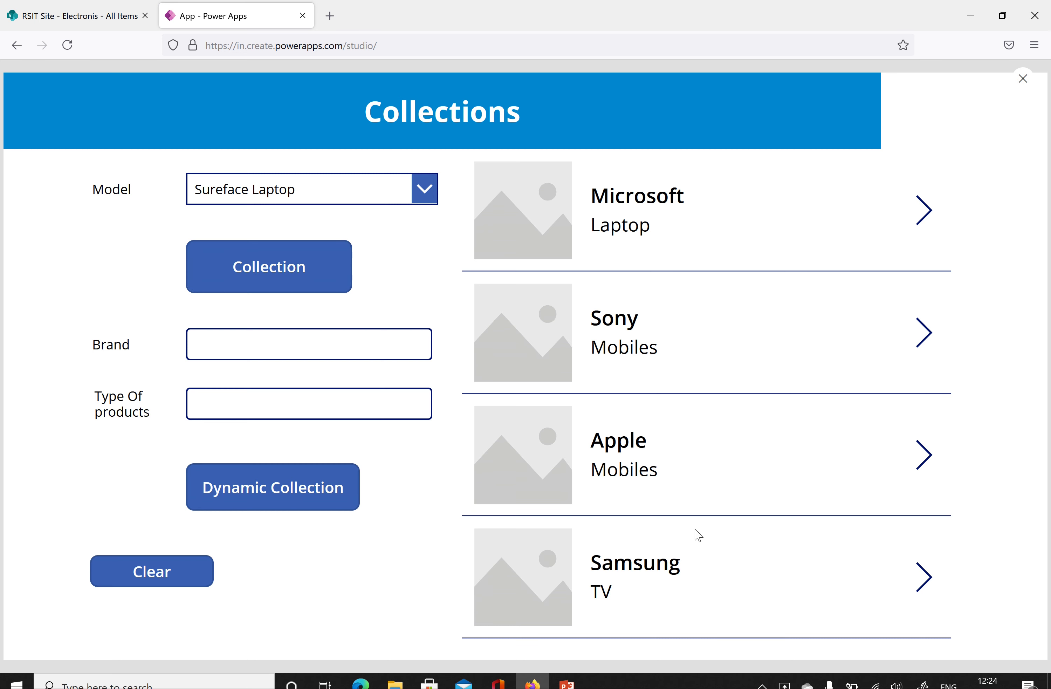
left_click(168, 575)
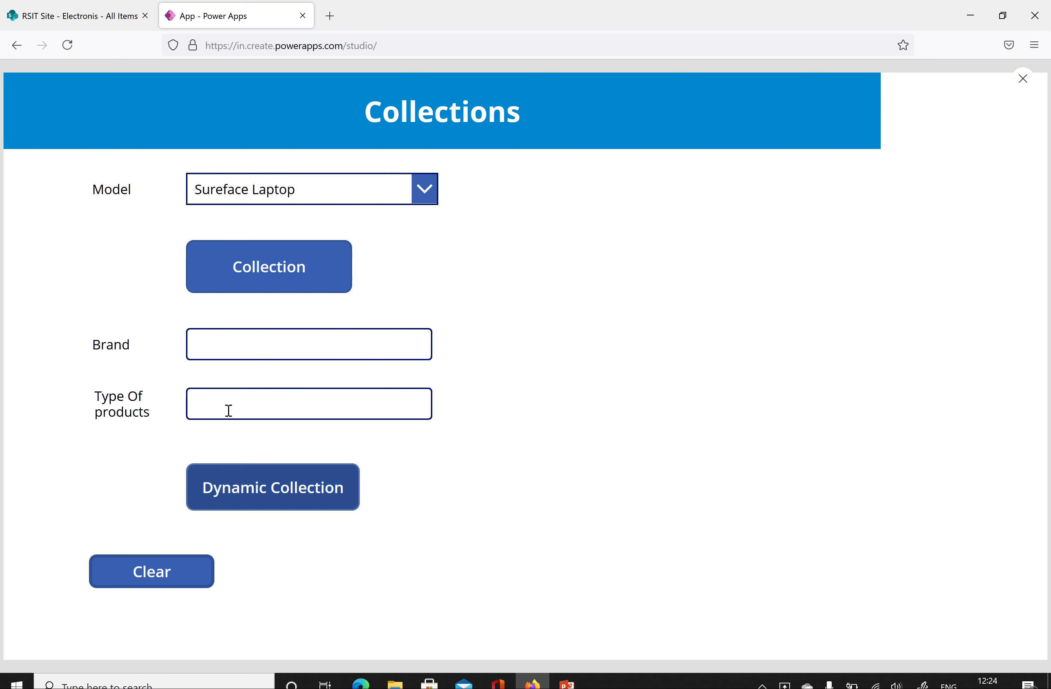
Add a record with Brand Microsoft and product type Mobiles through Dynamic Collection, and exit the preview
left_click(233, 343)
type("Microsoft")
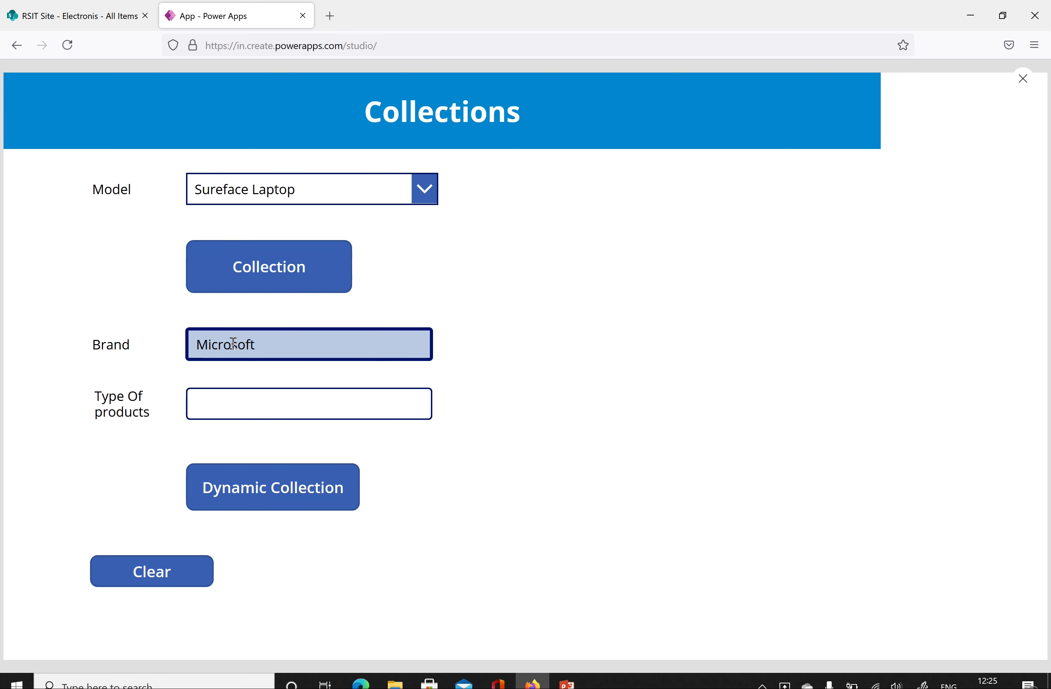
left_click(248, 394)
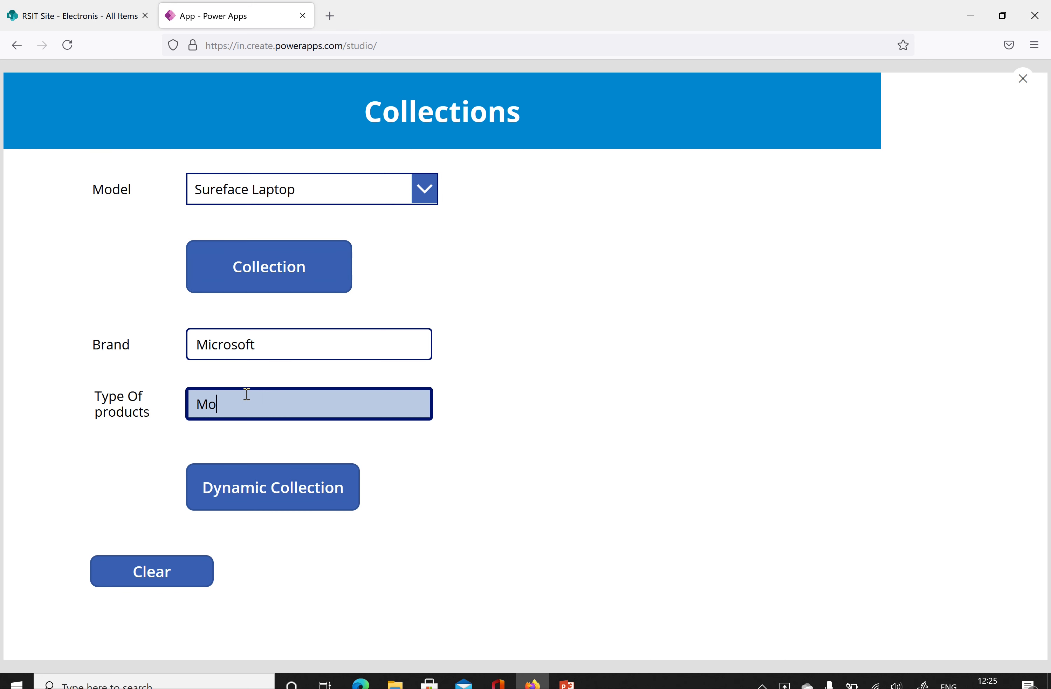
type("Mobiles")
left_click(256, 485)
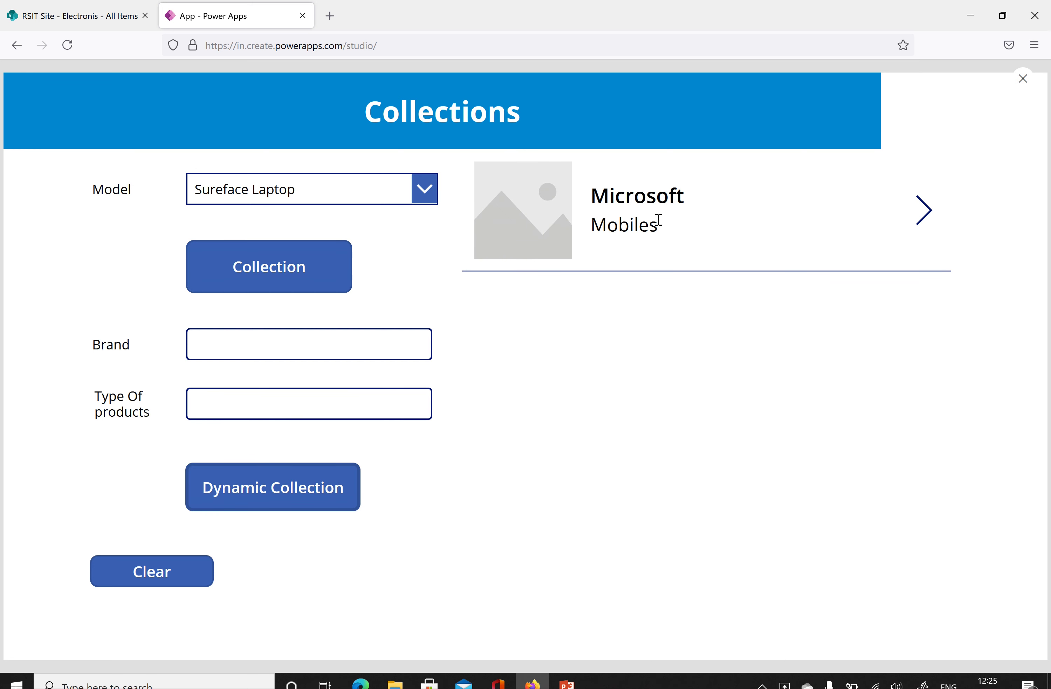
left_click(1024, 79)
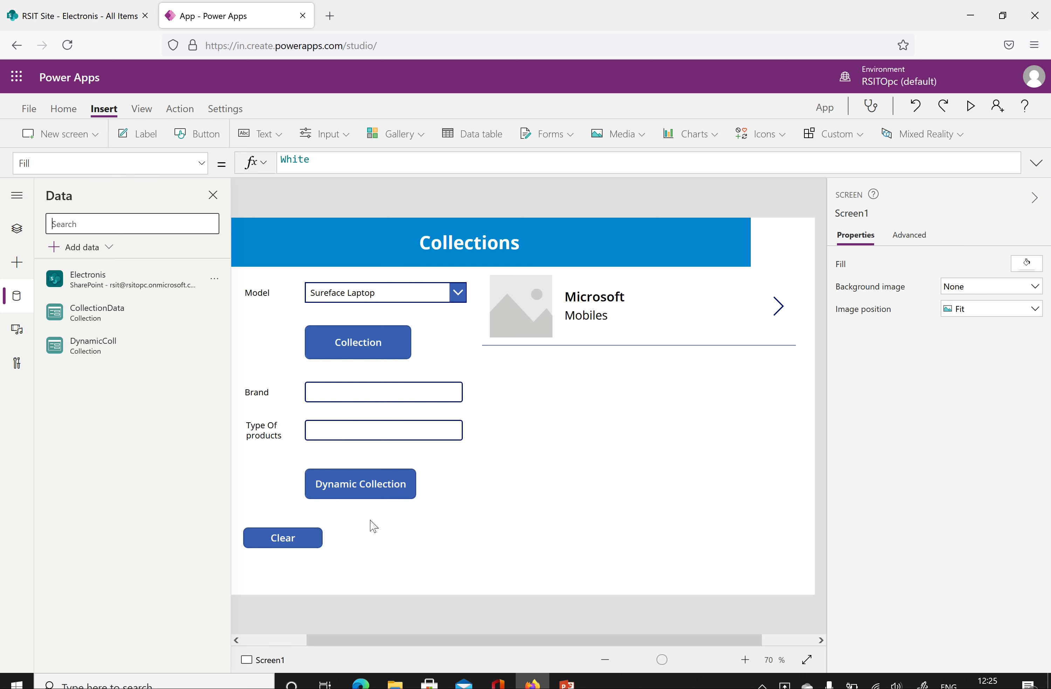
left_click(138, 133)
left_click_drag(274, 244, 422, 524)
left_click(311, 164)
key("BackSpace")
type("Clear Test")
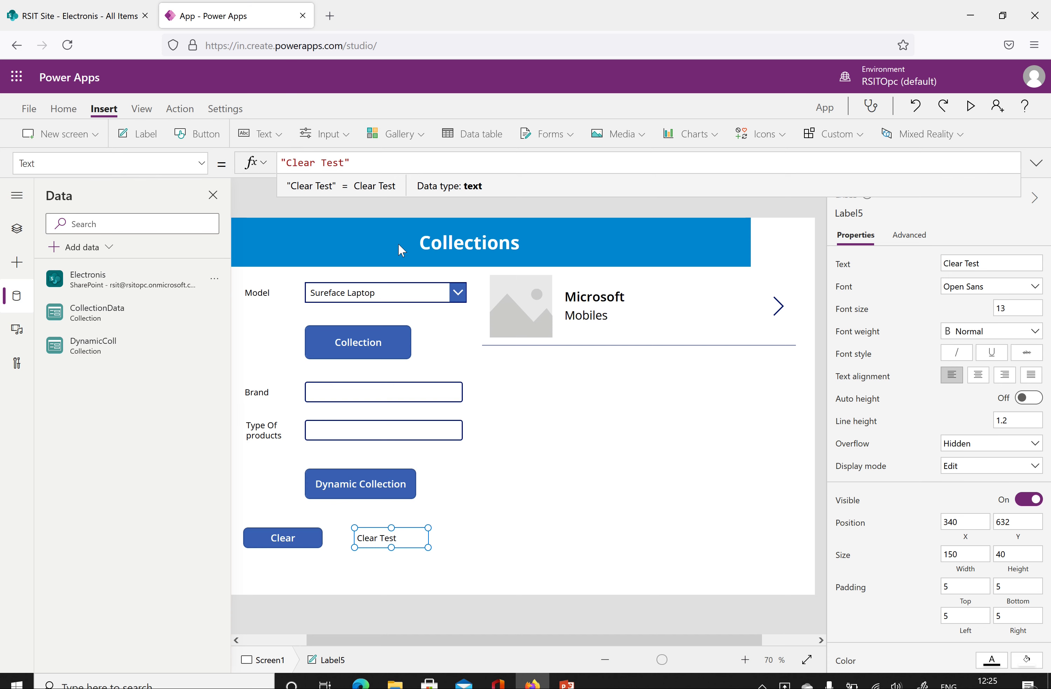
left_click(396, 542)
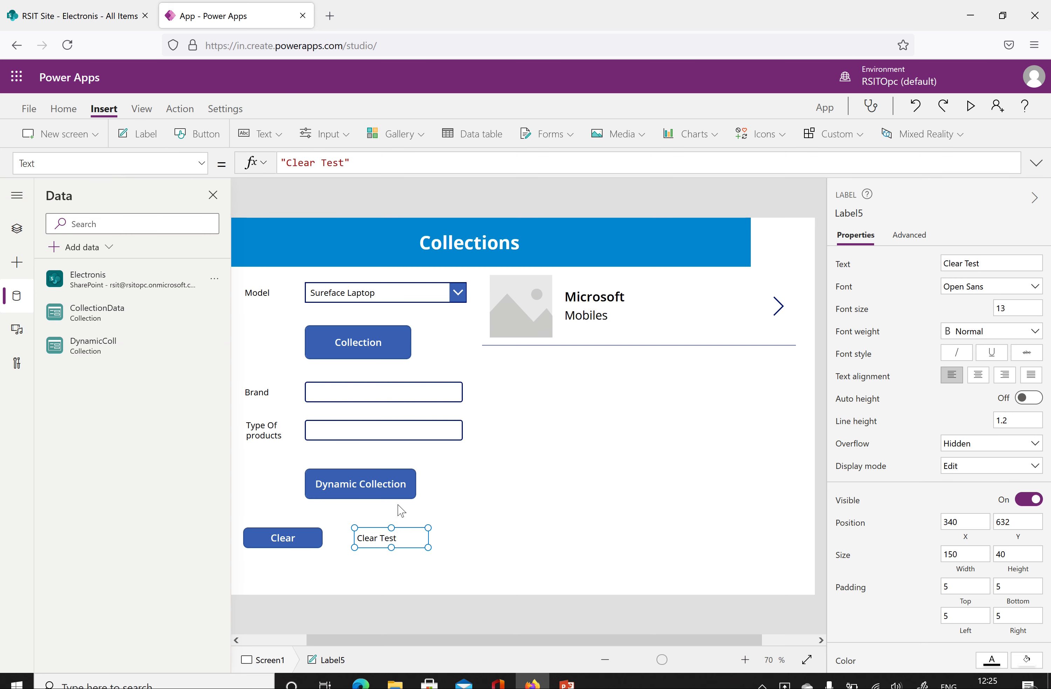
left_click(440, 562)
left_click(387, 539)
key("Delete")
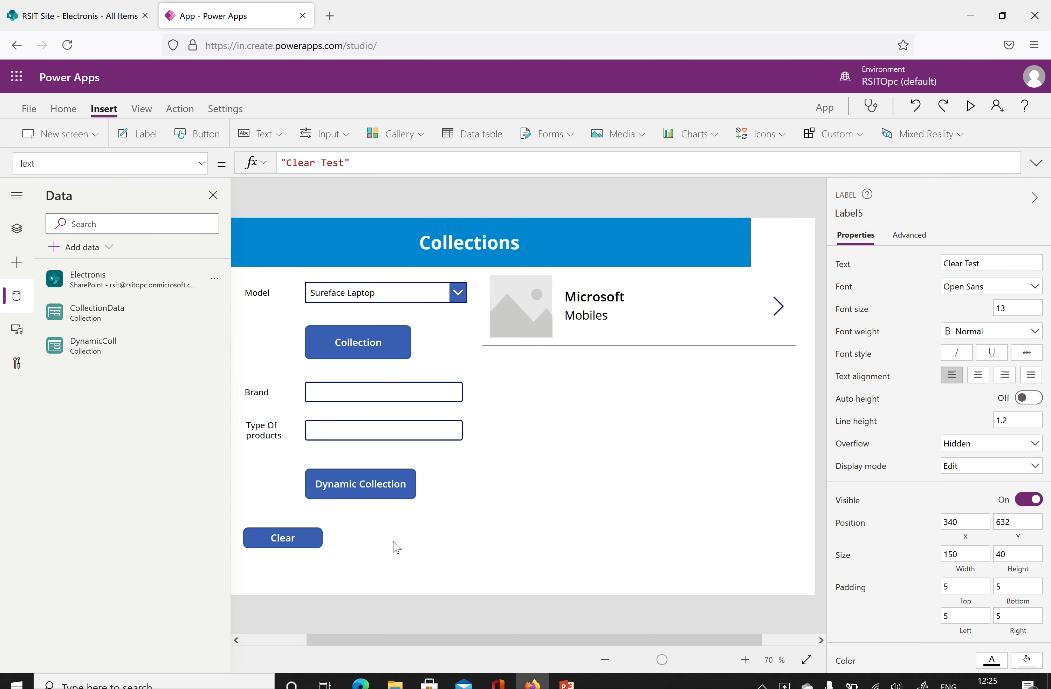
Insert a button beside Clear at about X 324, Y 632 and set its text to Clear Test
left_click(204, 133)
left_click_drag(259, 250, 403, 545)
double_click(949, 258)
type("Clear Test")
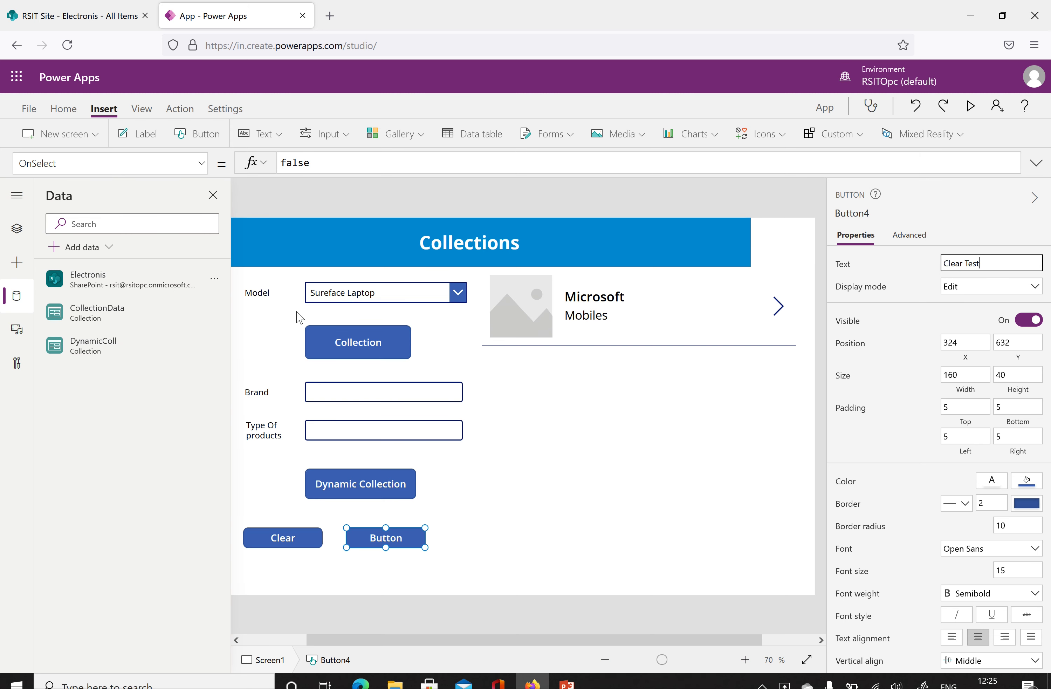
left_click(461, 554)
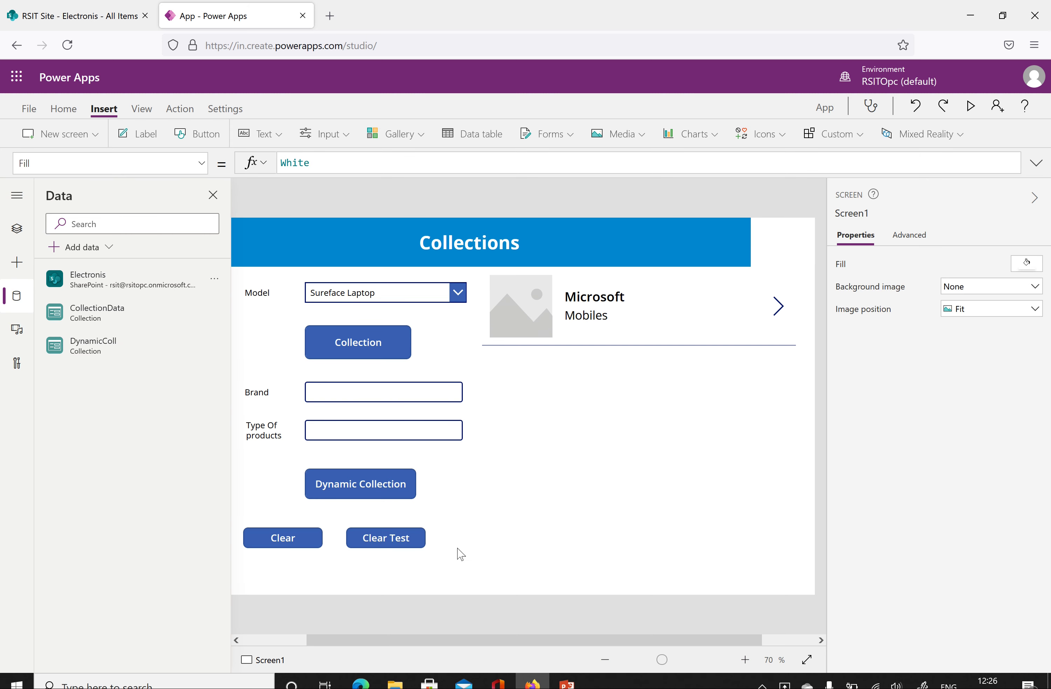
Set the Clear Test button's OnSelect formula to Clear(CollectionData)
left_click(369, 543)
double_click(319, 166)
type("fa")
key("BackSpace")
type("Clear")
type("(")
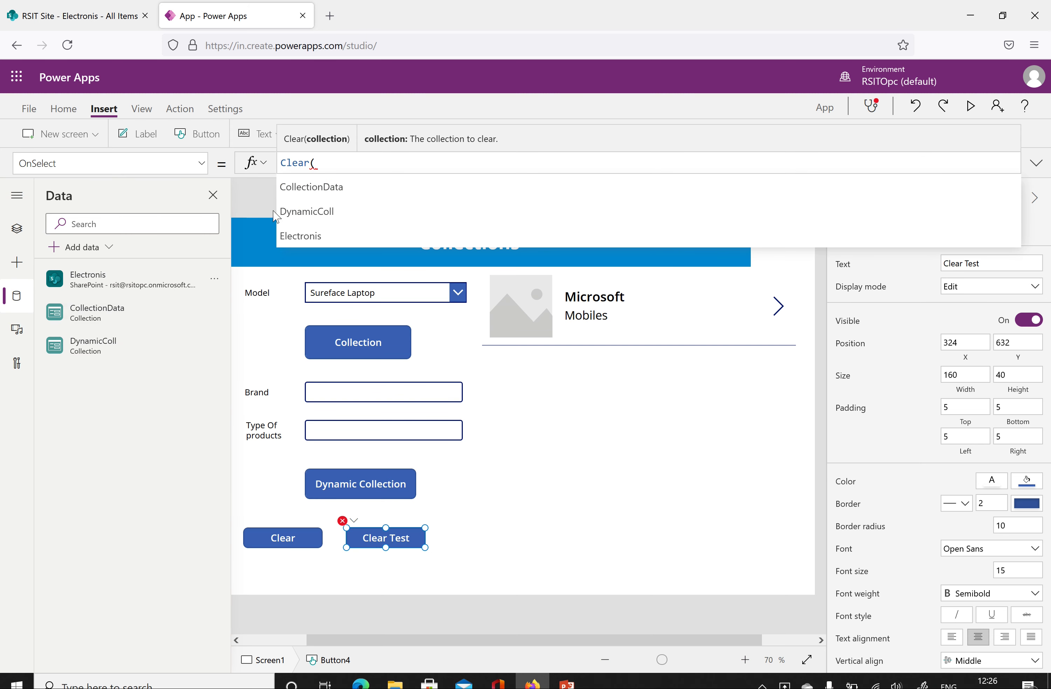
left_click(322, 192)
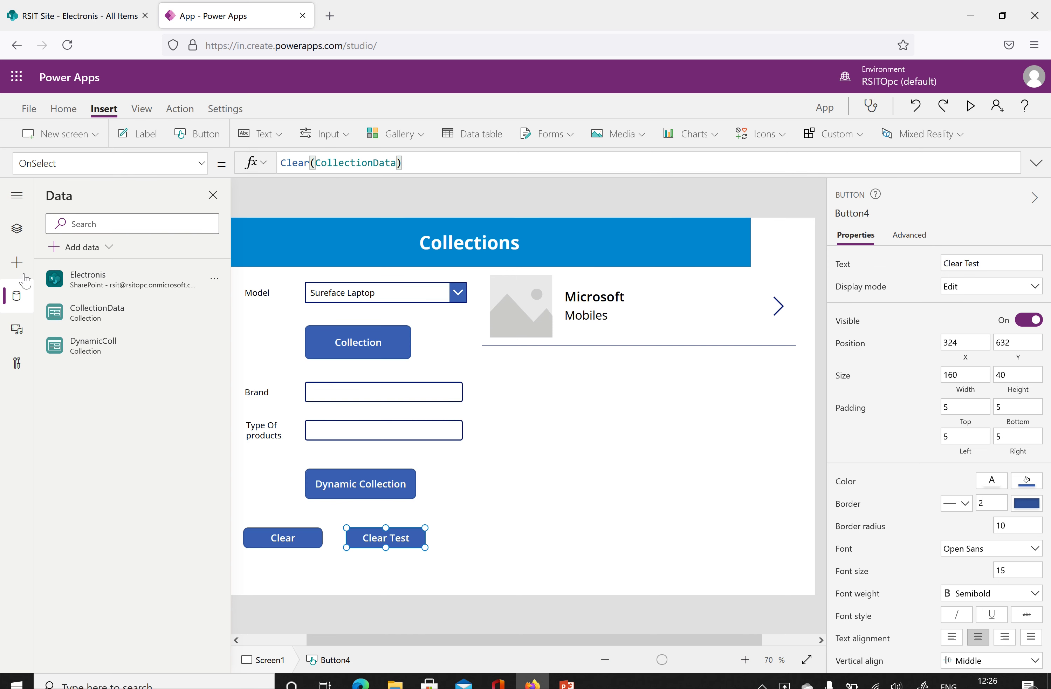
left_click(472, 480)
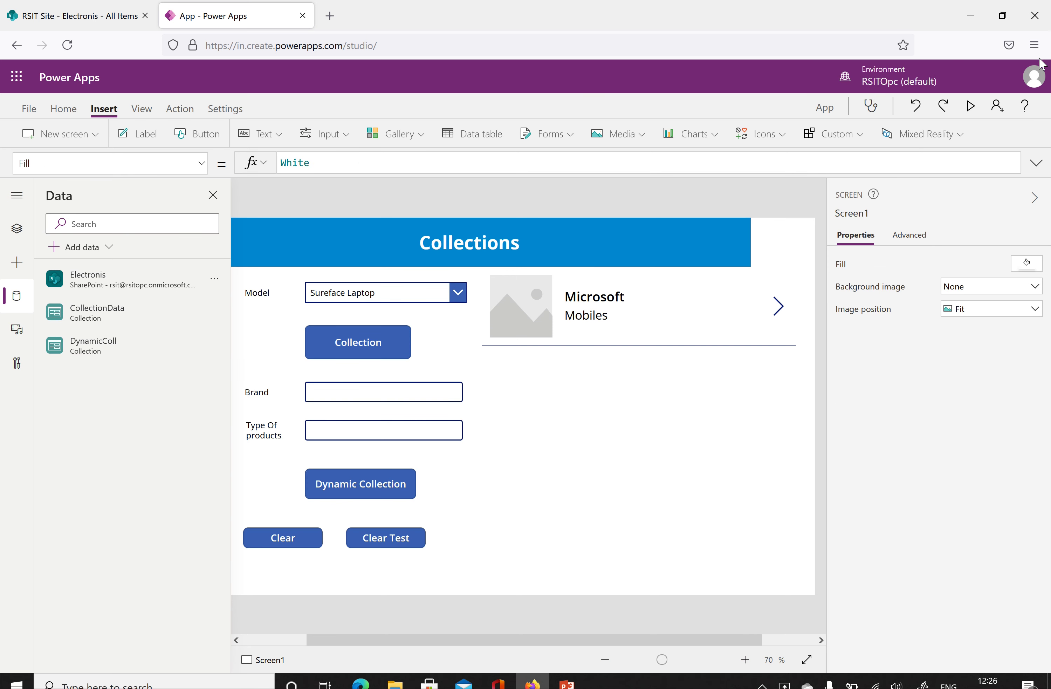
Preview the app, empty CollectionData with the Clear Test button, and exit the preview
left_click(970, 106)
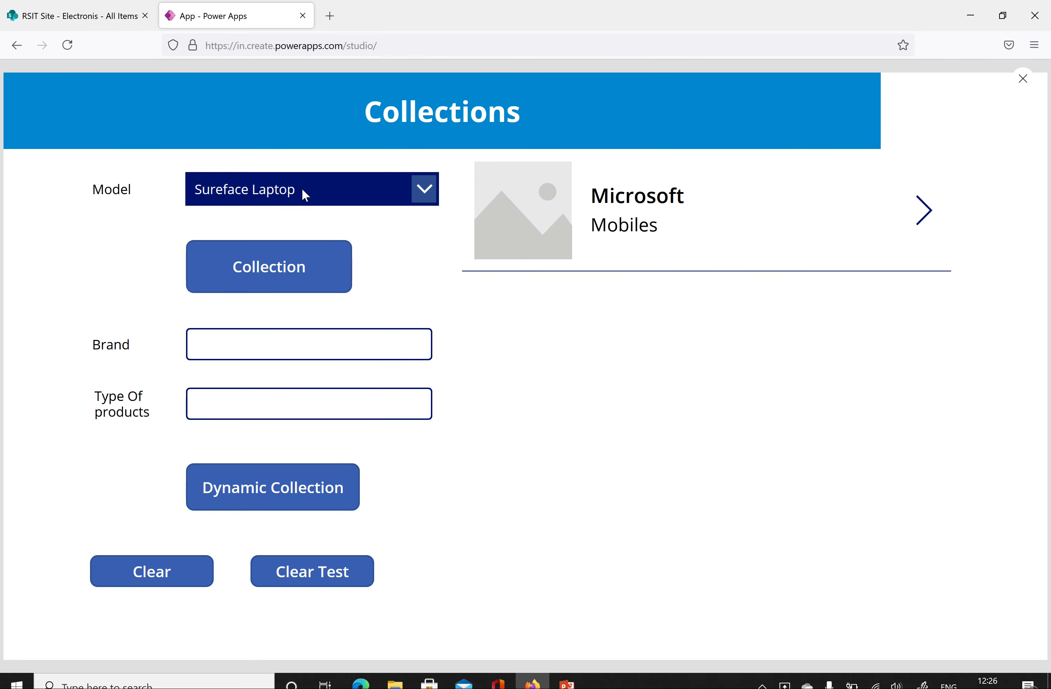
left_click(304, 194)
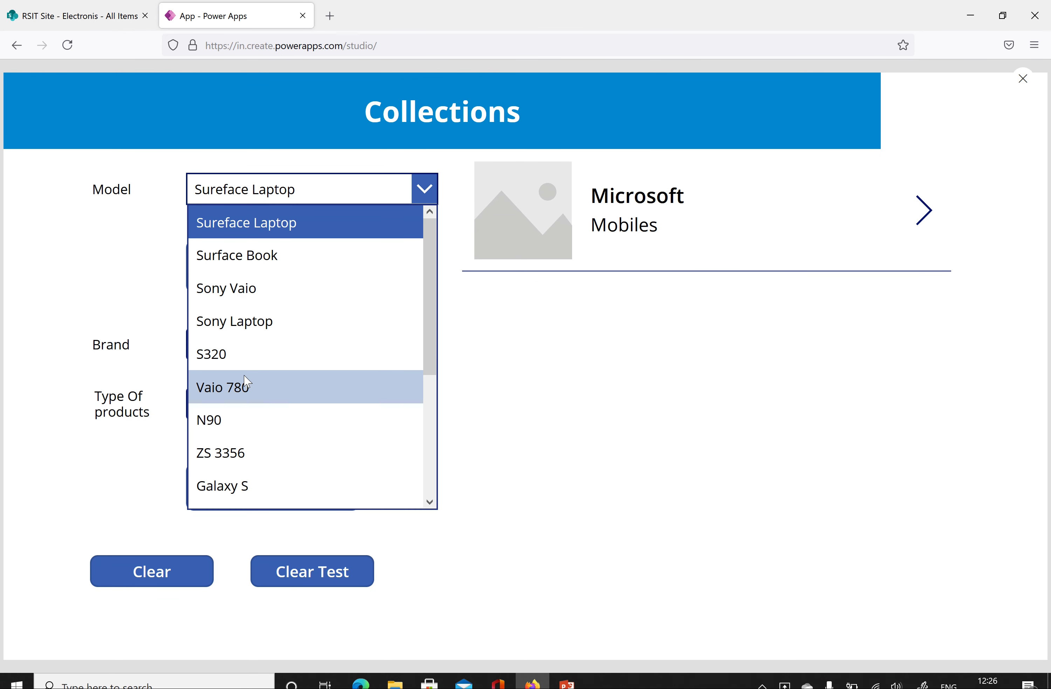
left_click(125, 255)
left_click(317, 580)
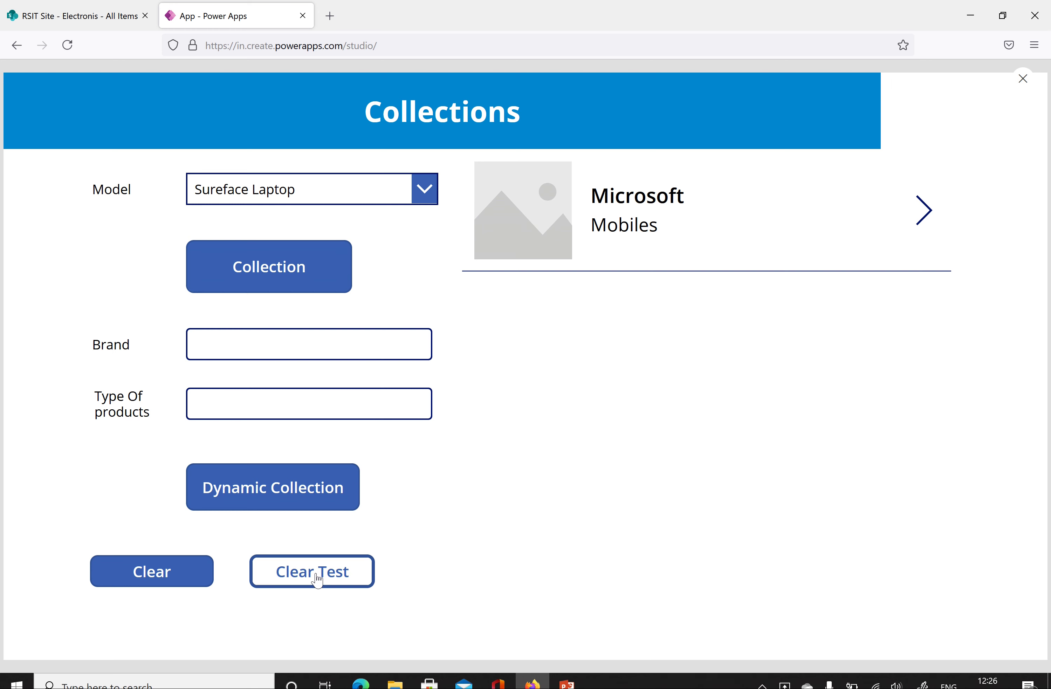
left_click(432, 194)
left_click(289, 275)
left_click(352, 194)
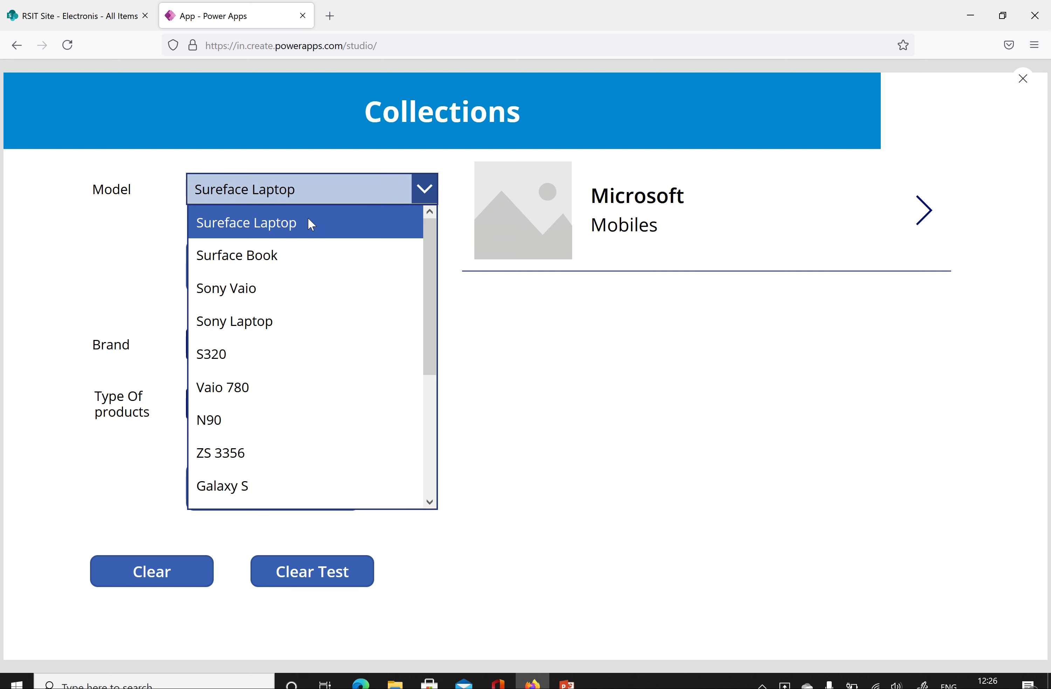
left_click(130, 515)
left_click(322, 572)
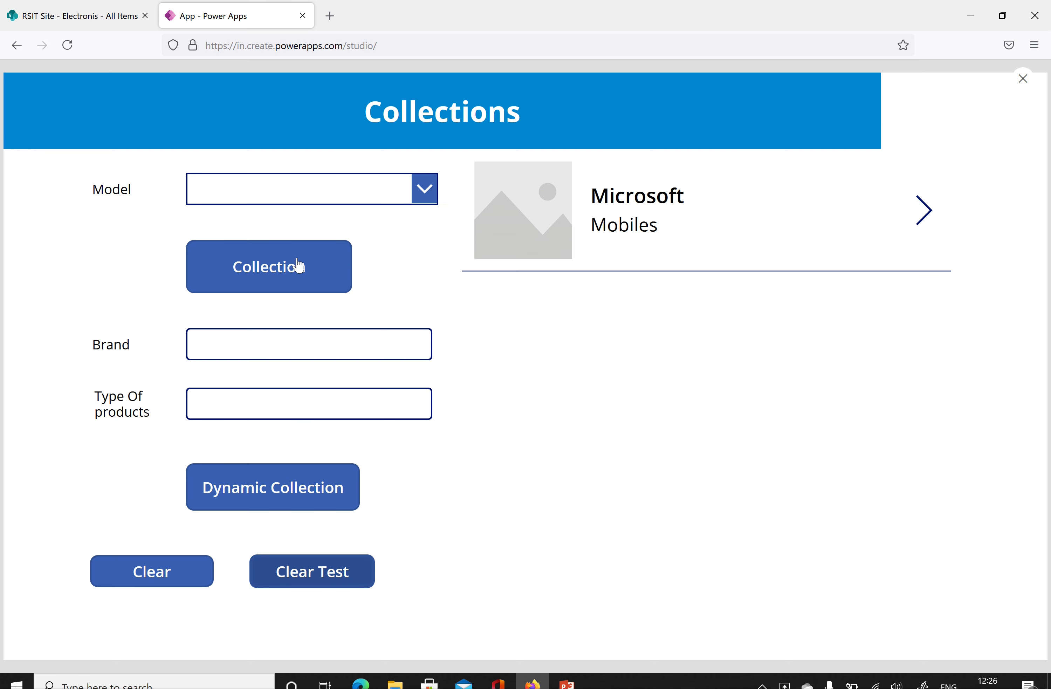
left_click(1023, 79)
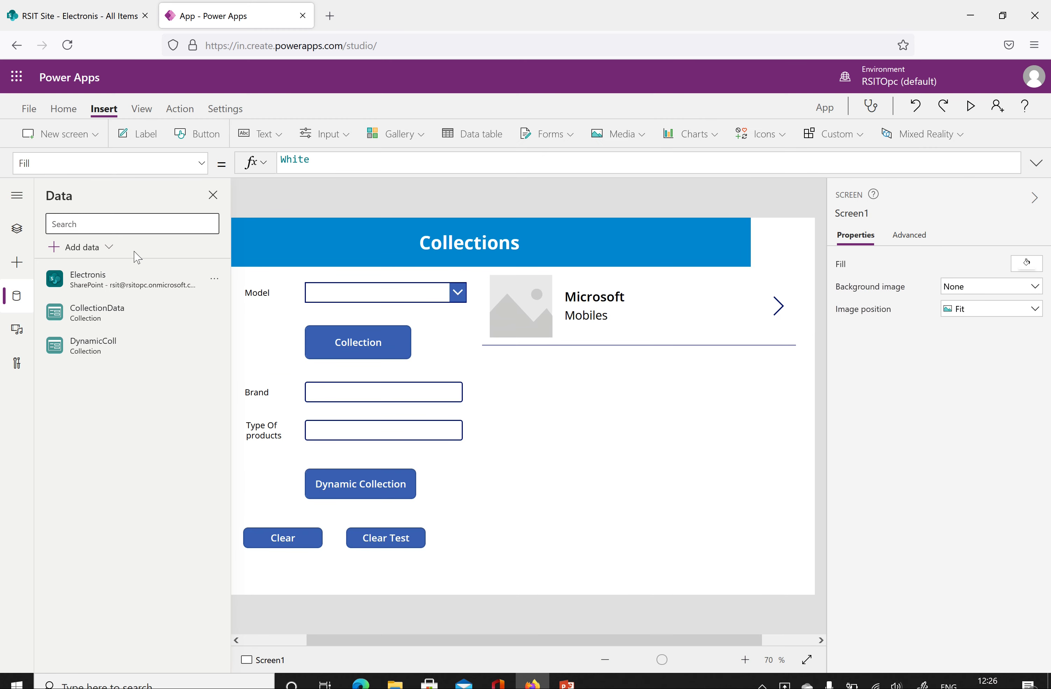
Check the CollectionData preview and the refreshed Electronis list in SharePoint, and return to the app canvas
left_click(27, 113)
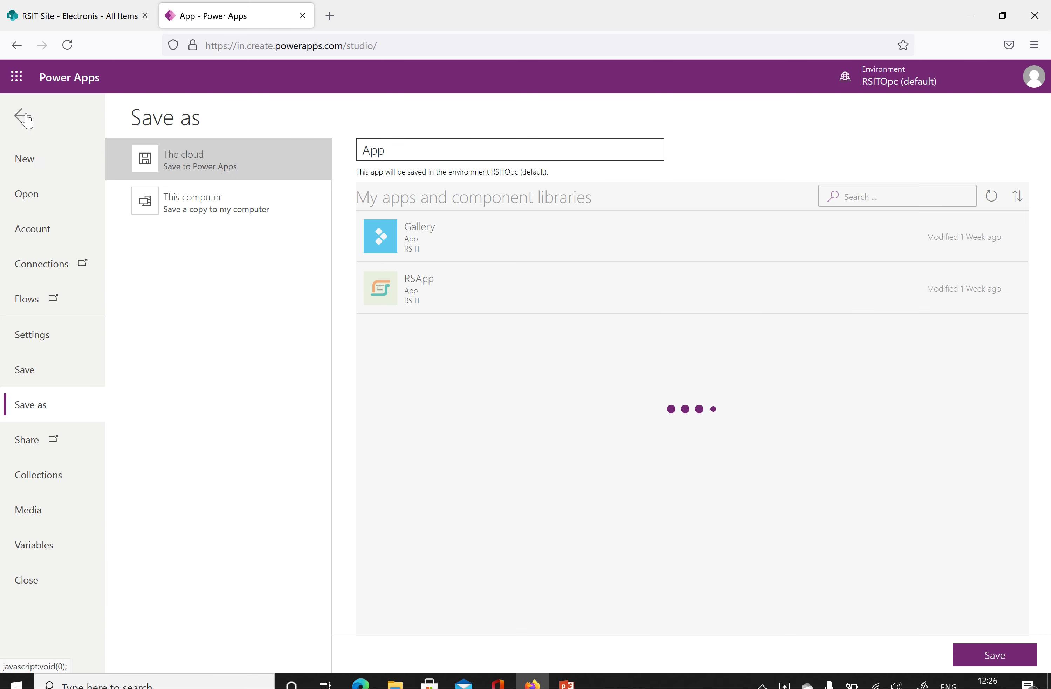
left_click(39, 480)
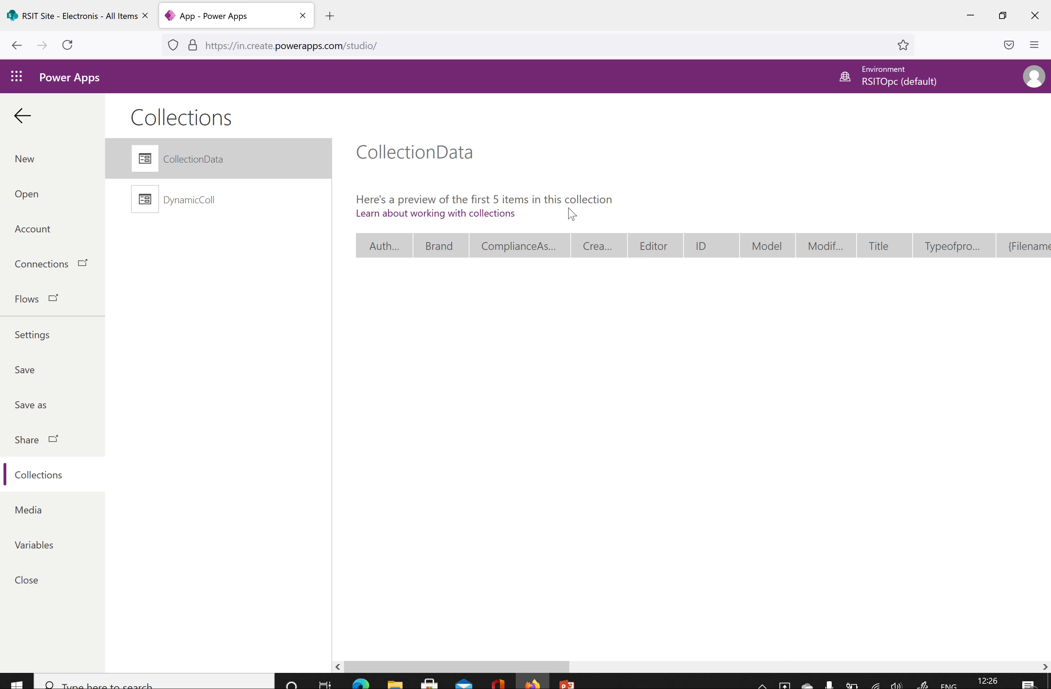
left_click(63, 14)
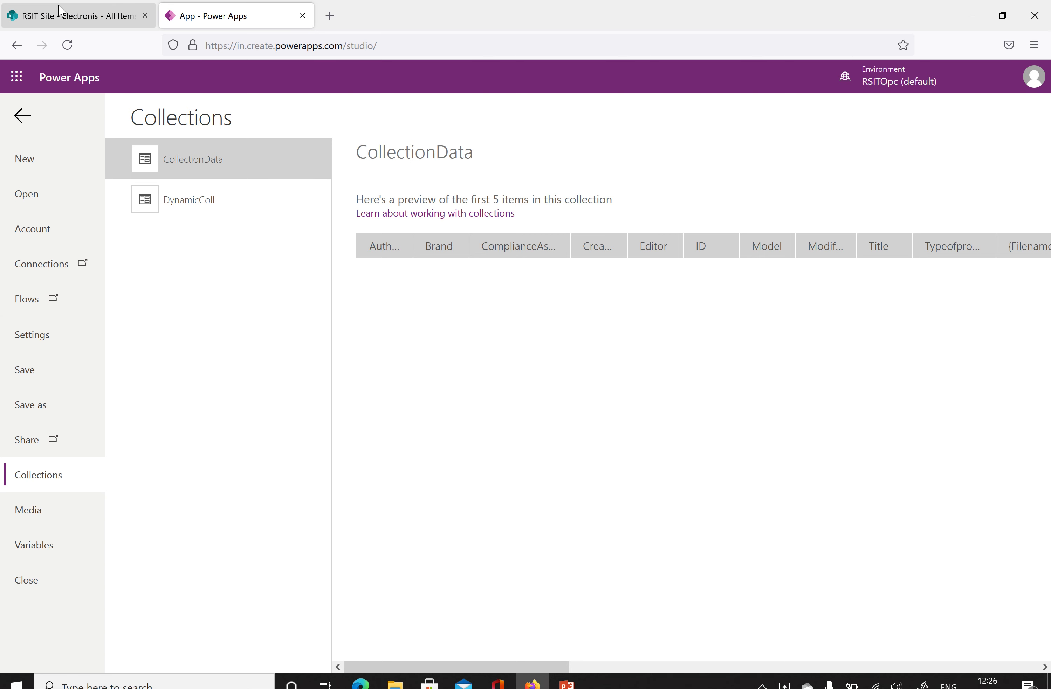
left_click(68, 45)
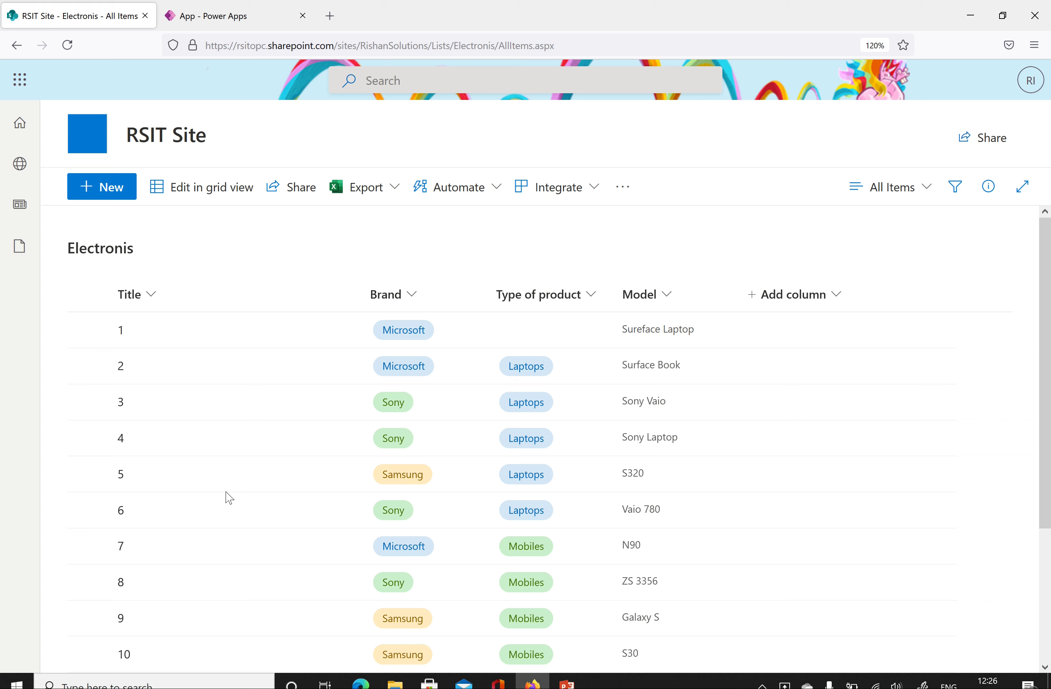
left_click(231, 16)
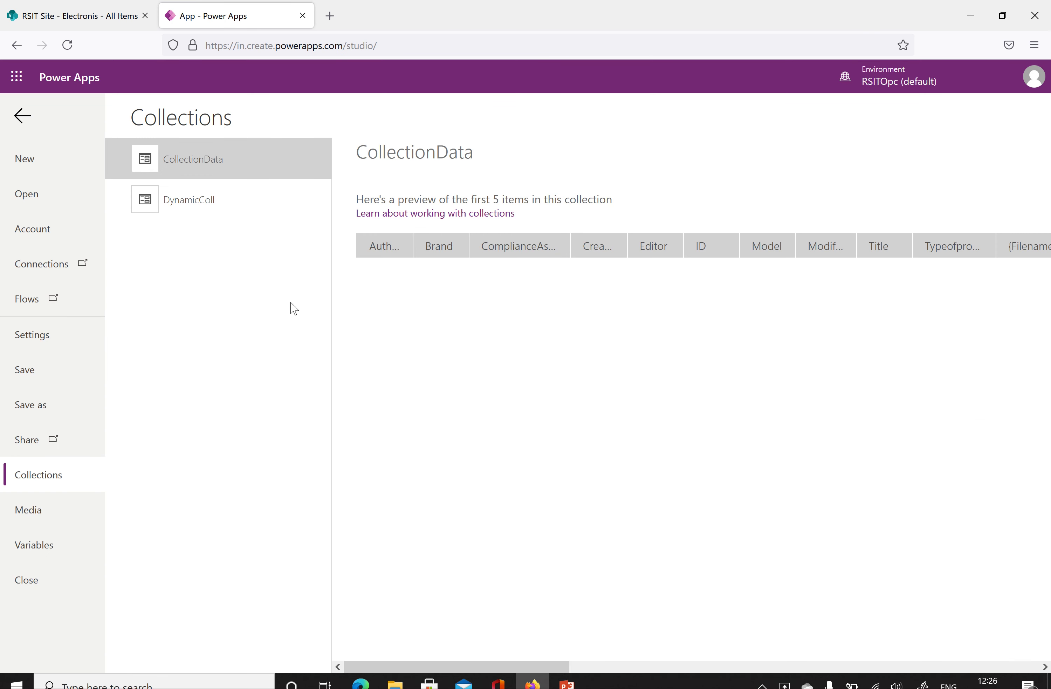
left_click(22, 116)
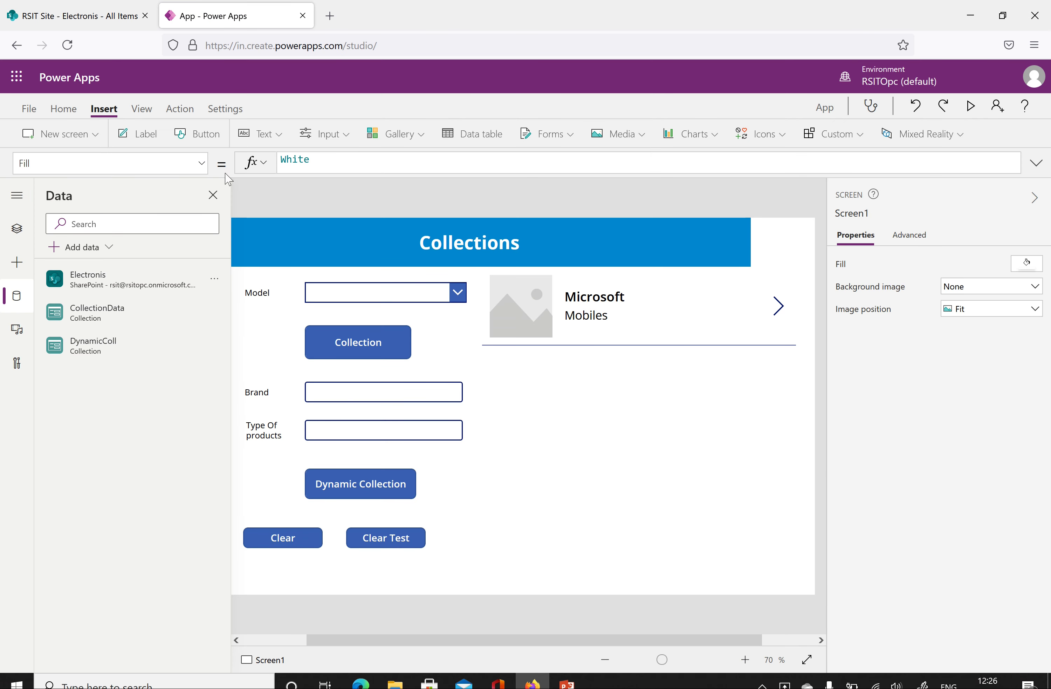
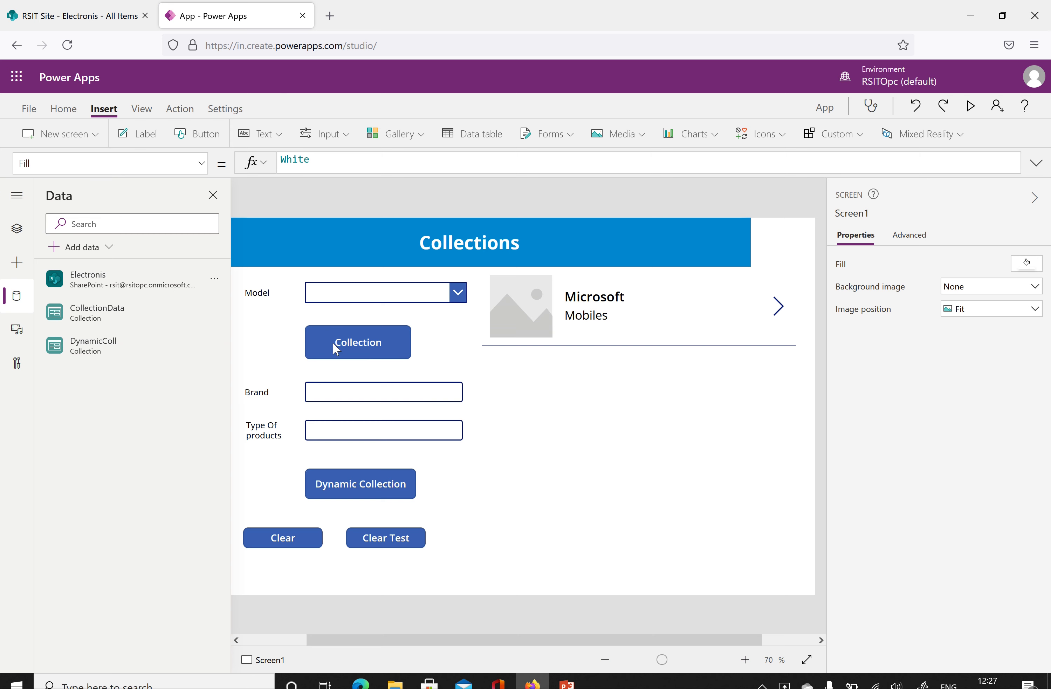
Move the Collection button to about X 109, Y 220 and insert a button about 225 by 67 beside it at X 357
left_click_drag(351, 343, 305, 341)
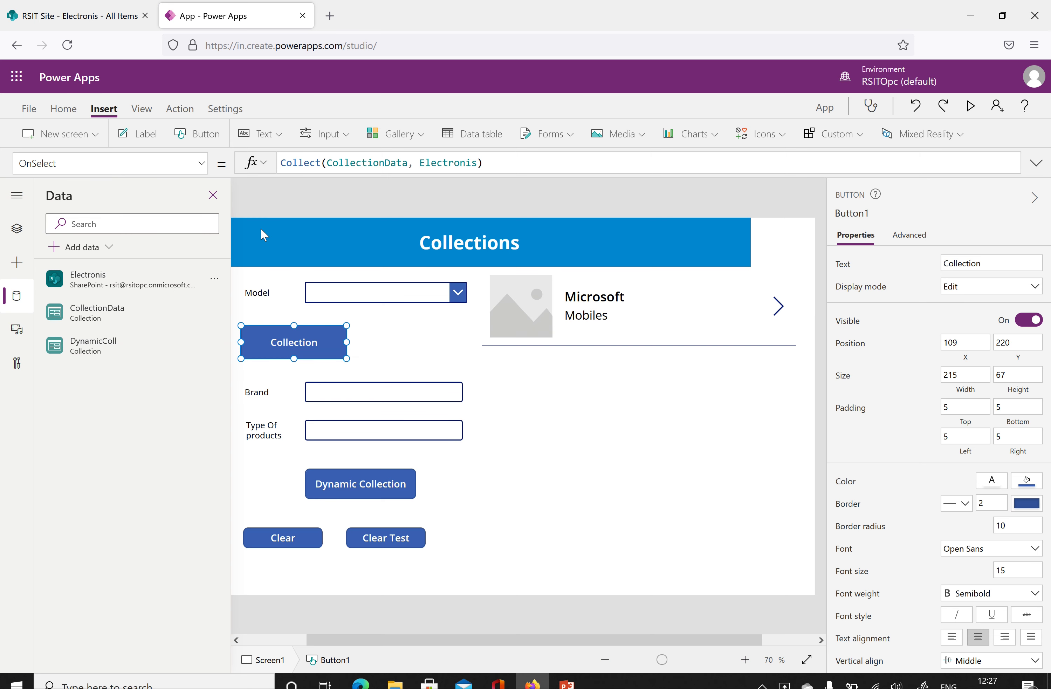
left_click(556, 458)
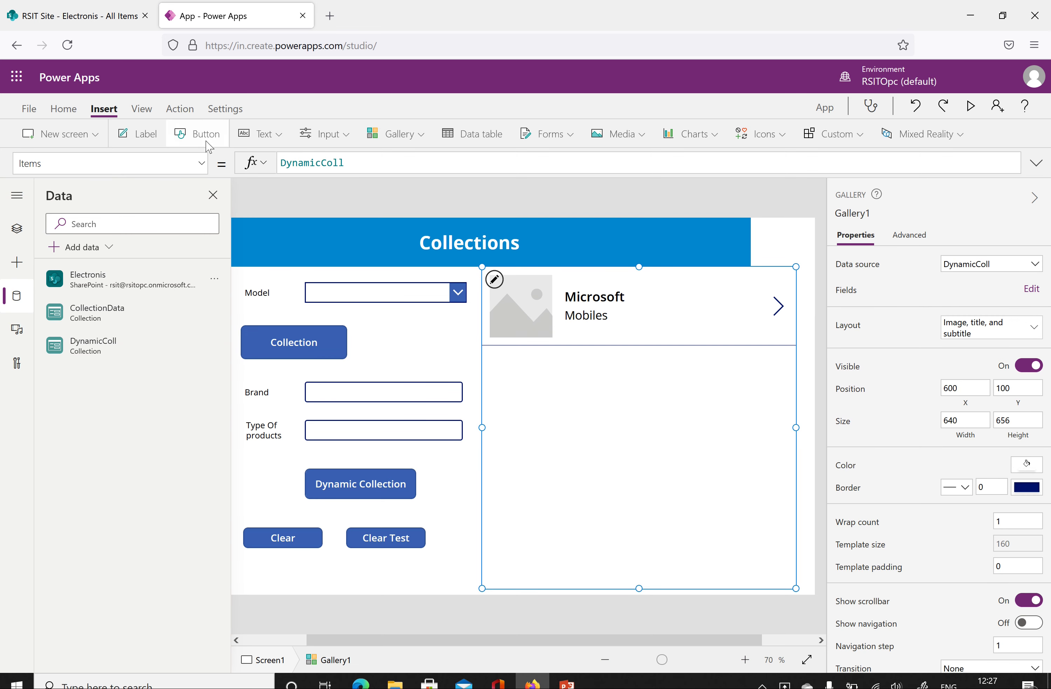
left_click(199, 134)
left_click_drag(251, 247, 474, 358)
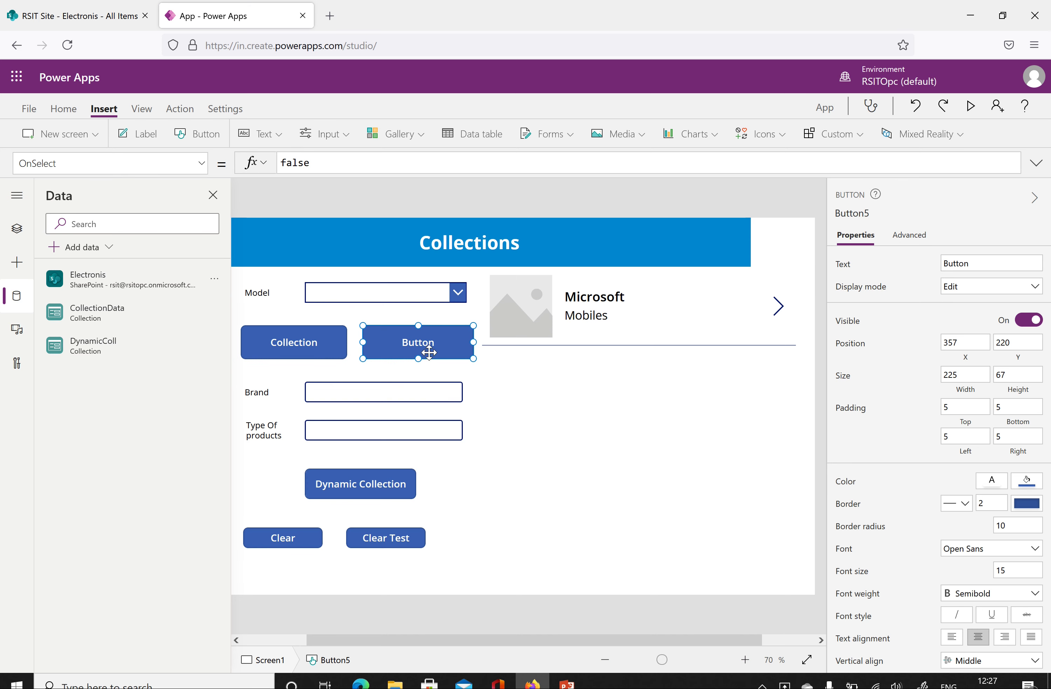
Set the new button's text to Clear Collect
left_click_drag(967, 263, 945, 255)
type("Clear Collect")
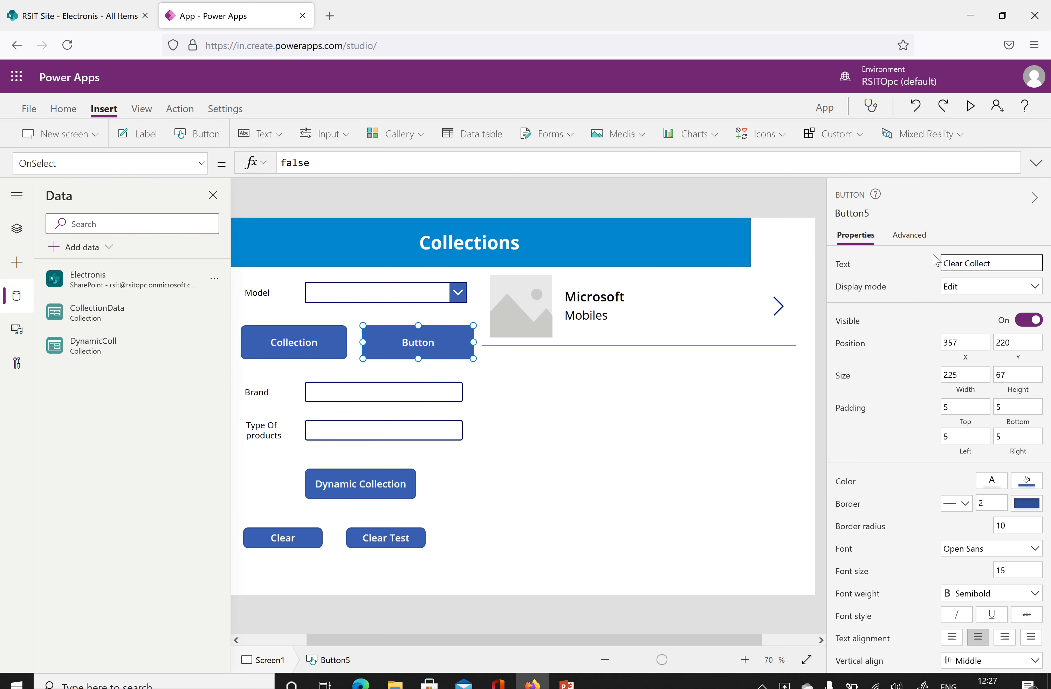
left_click(895, 329)
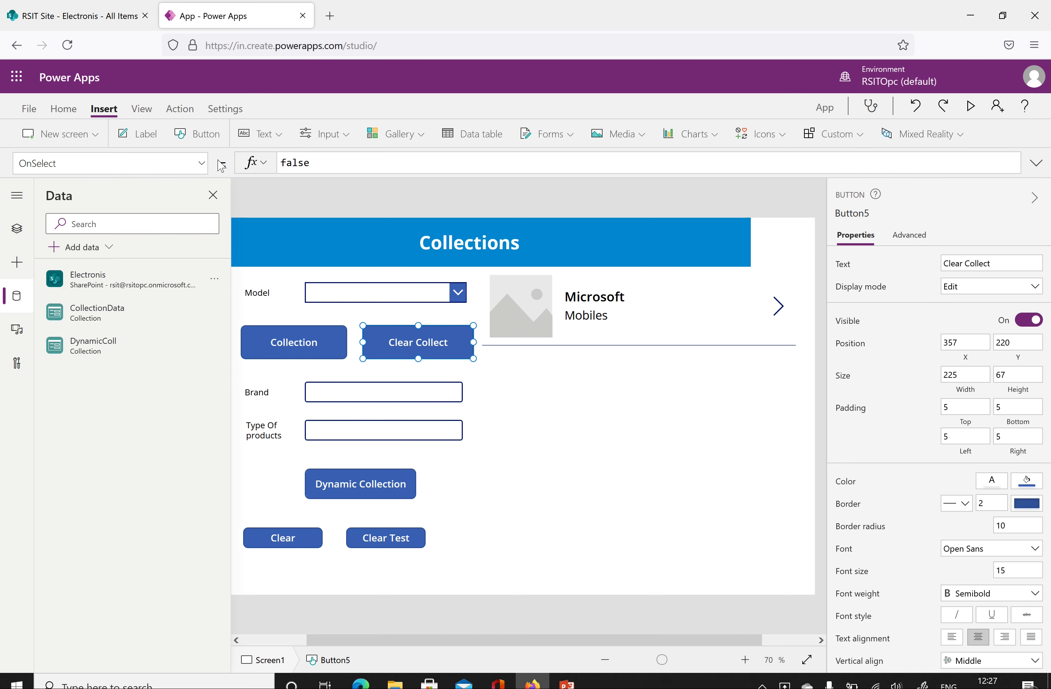
Replace the Clear Collect button's OnSelect value false with the start of a ClearCollect( formula
left_click_drag(333, 161, 278, 162)
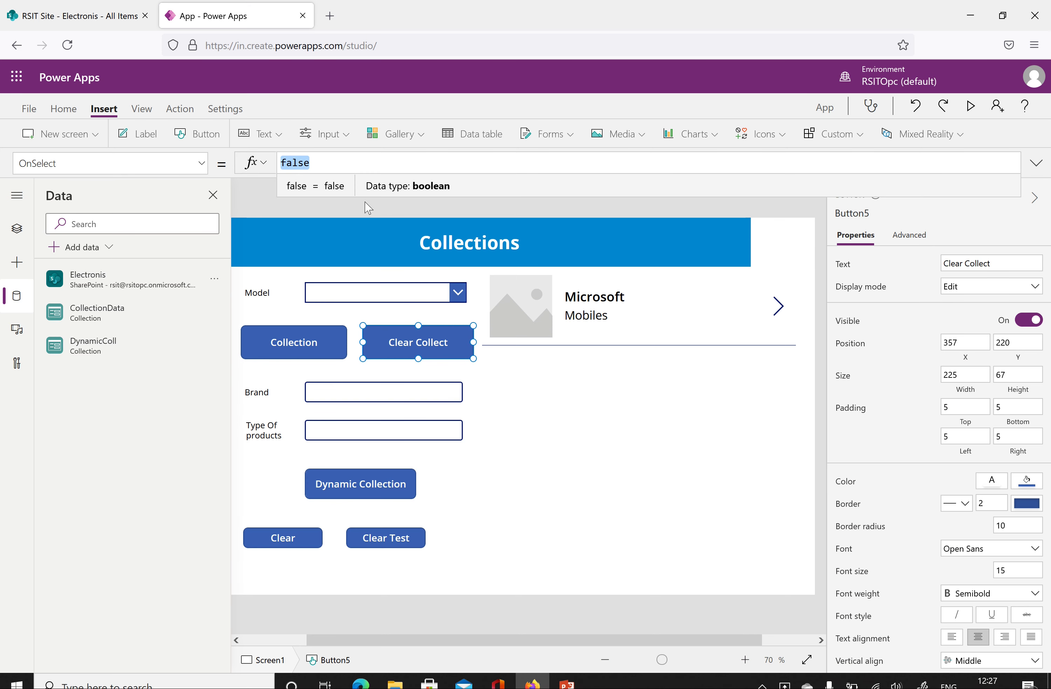
key("BackSpace")
type("Collect")
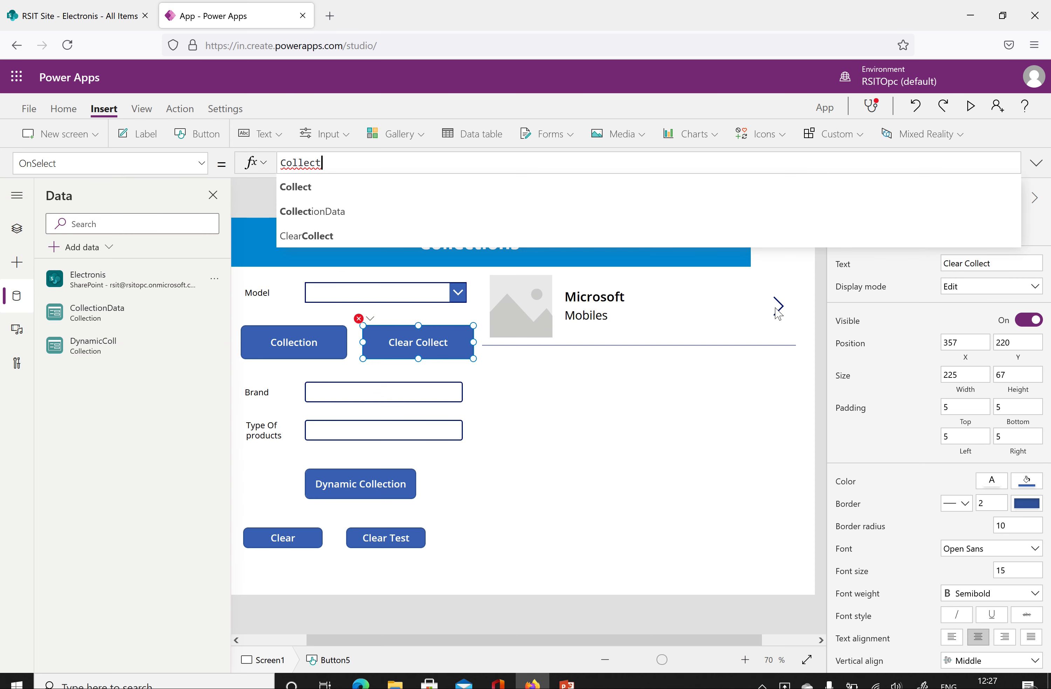
key("BackSpace")
key("BackSpace")
key("BackSpace")
key("BackSpace")
key("BackSpace")
type("clearc")
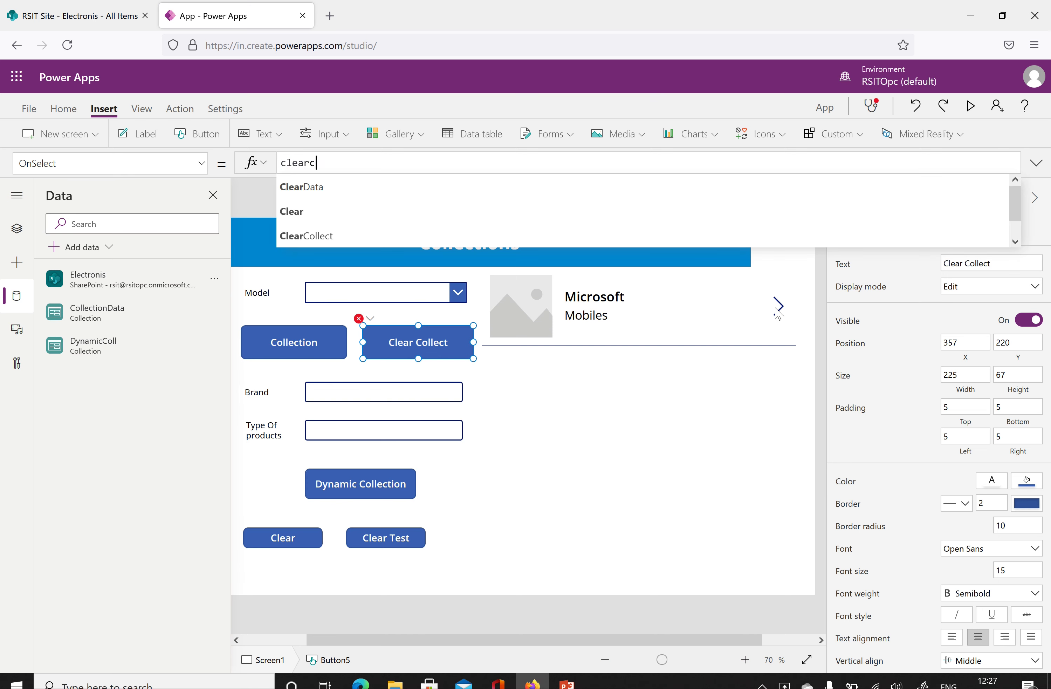
type("ollect")
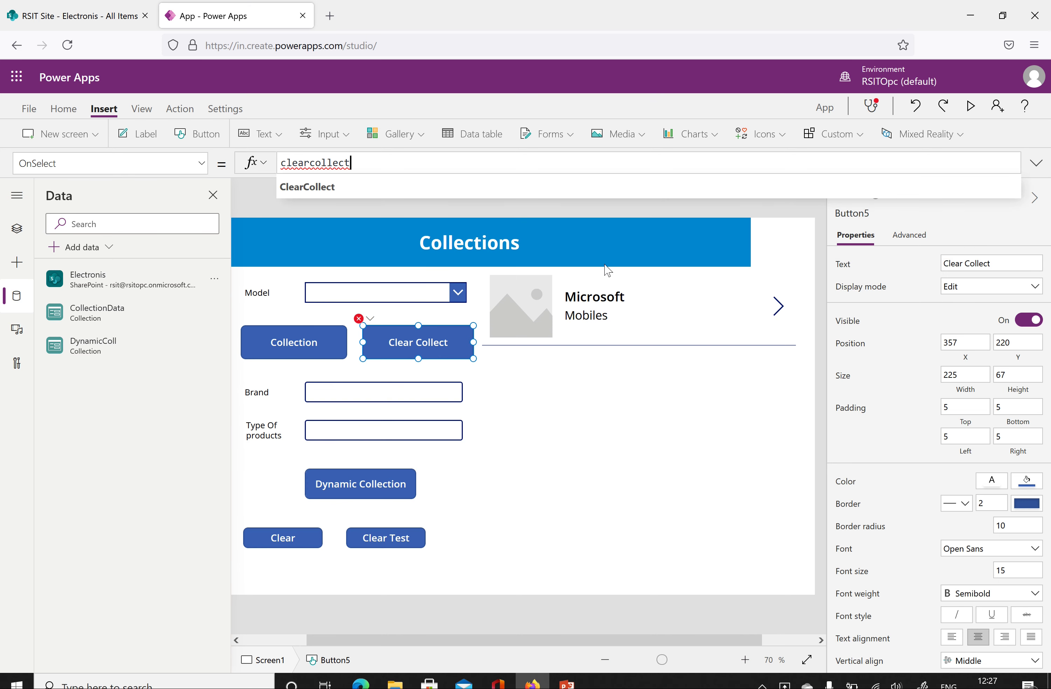
left_click(340, 188)
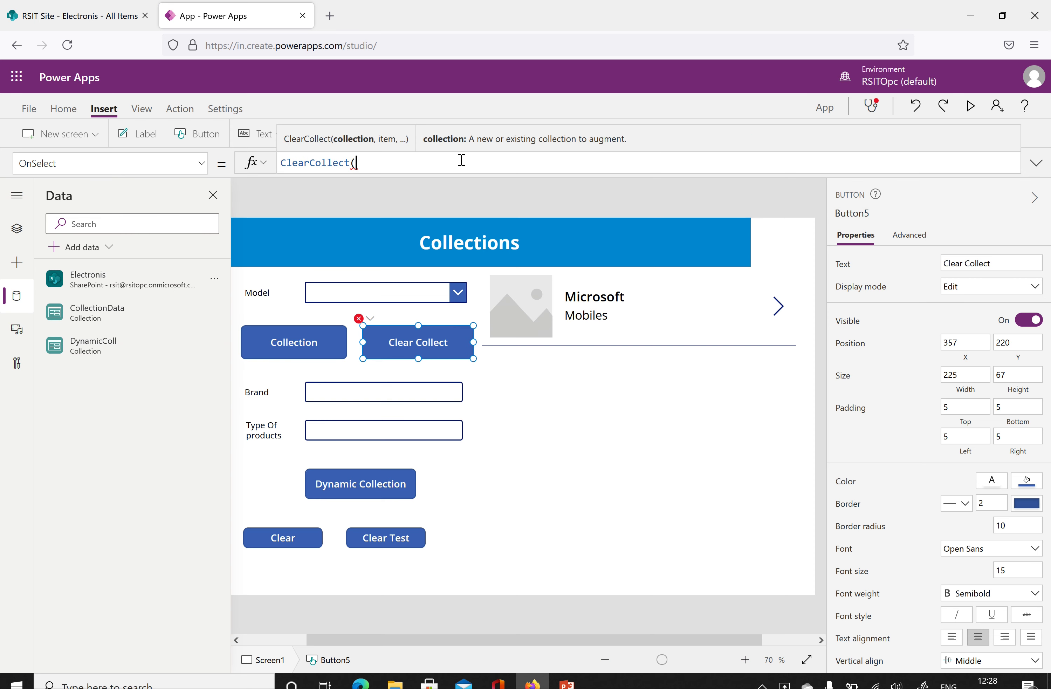
Complete the OnSelect formula as ClearCollect(Clearcoll, Electronis)
type("Clear")
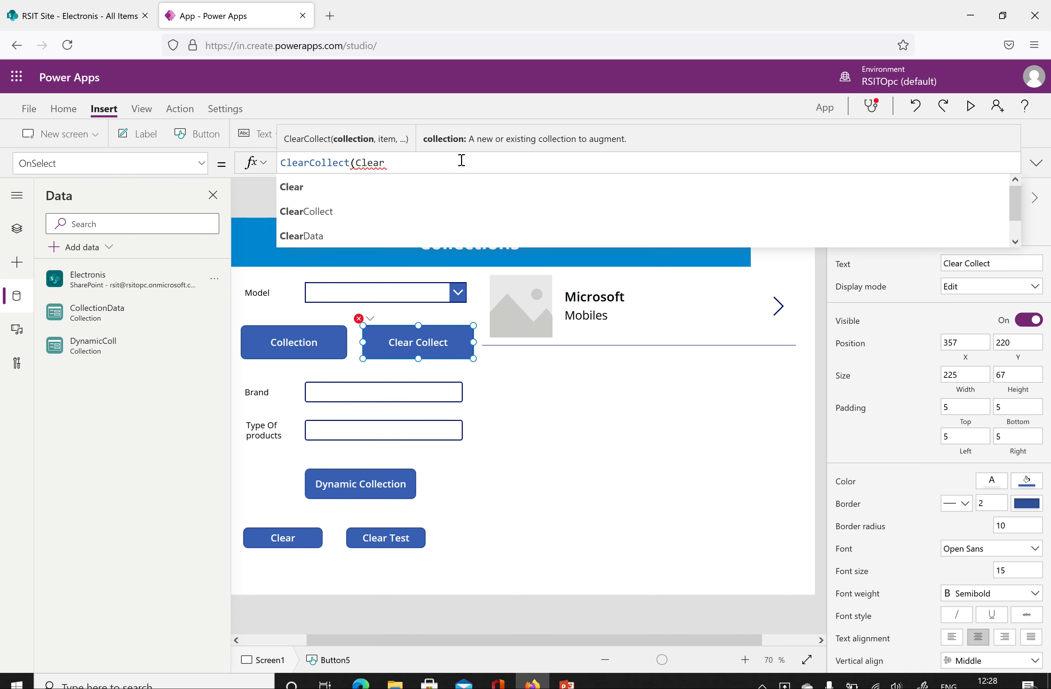
type("coll")
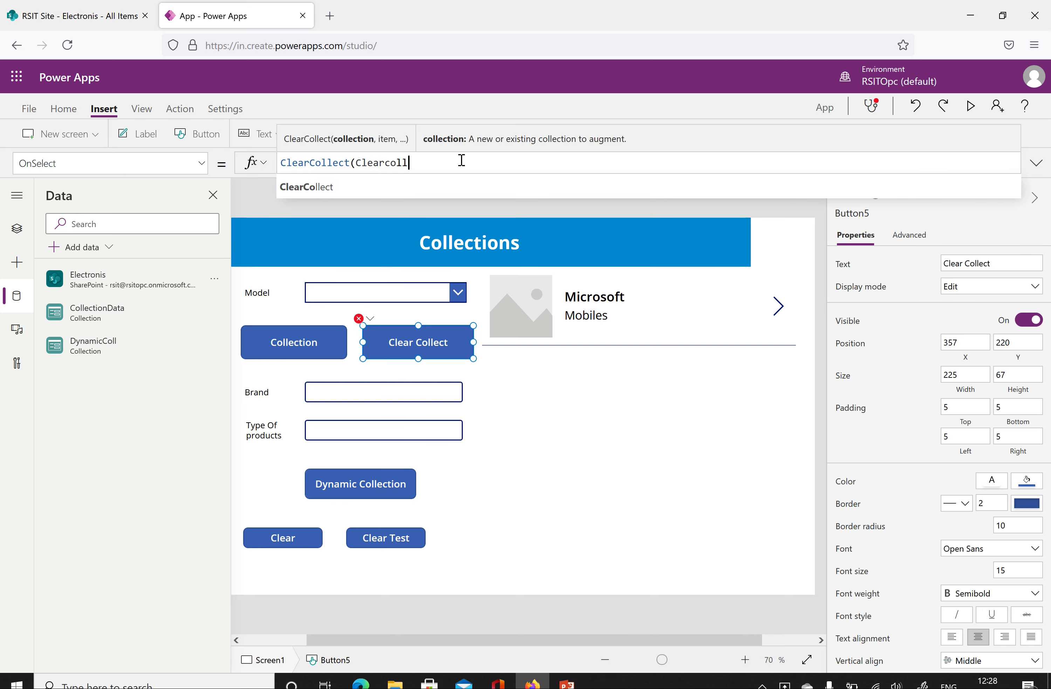
type(", ")
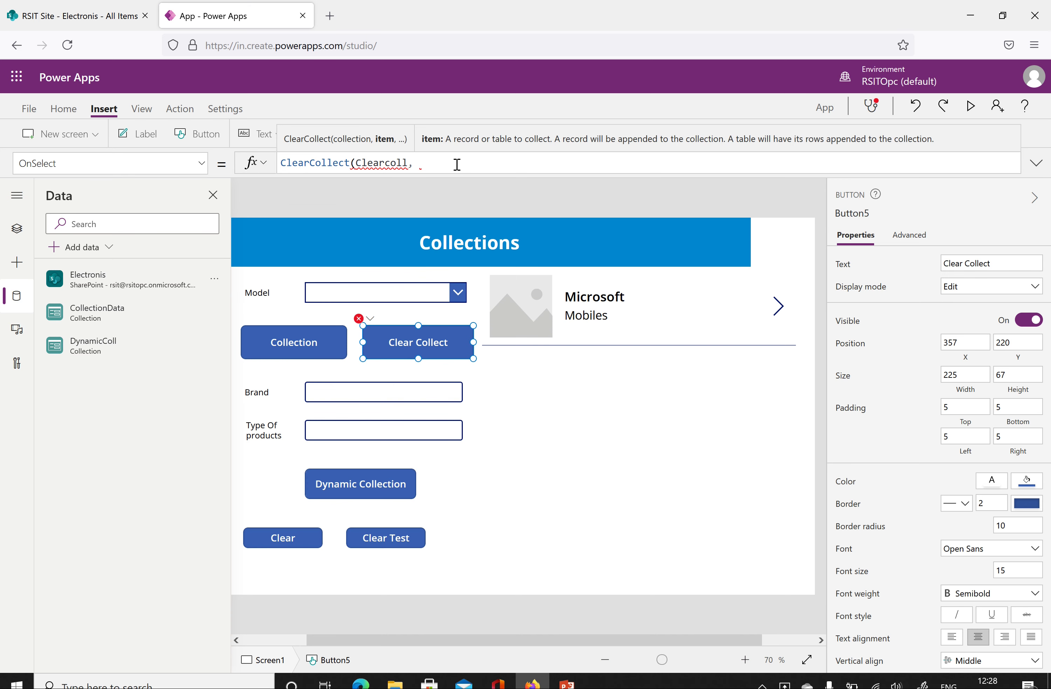
type("Elc")
key("BackSpace")
type("e")
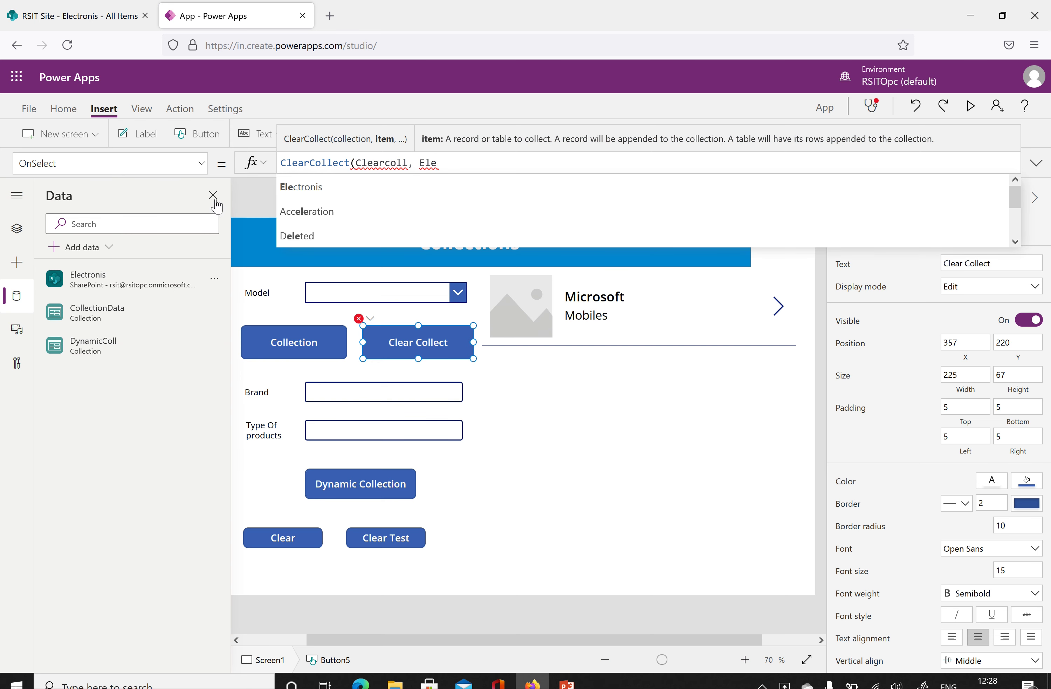
left_click(311, 187)
type(")")
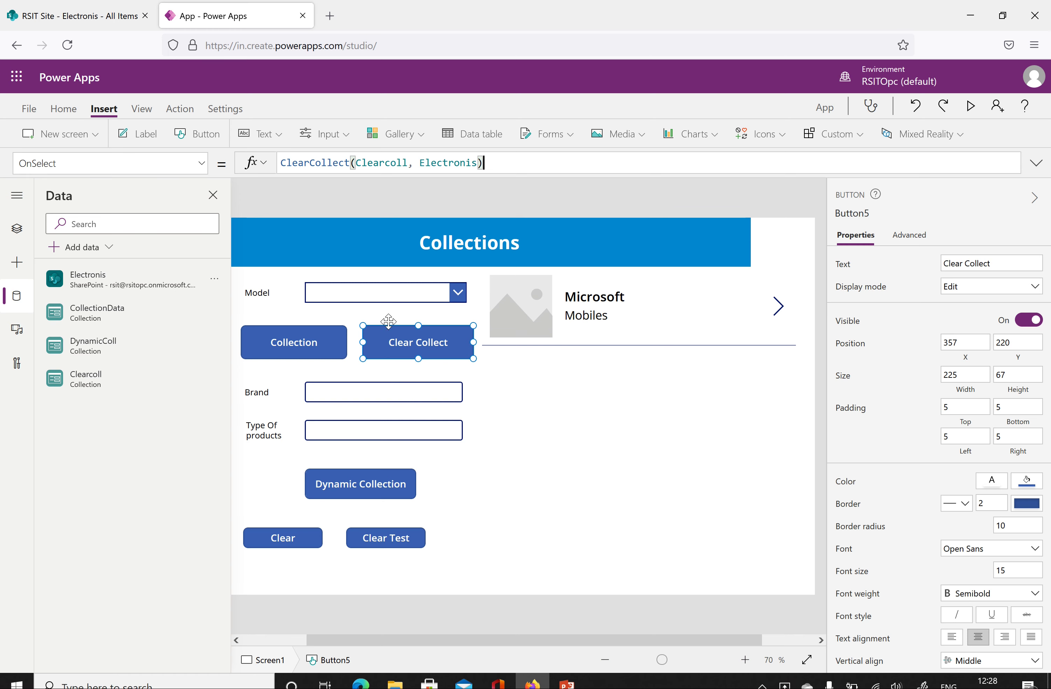
left_click(439, 473)
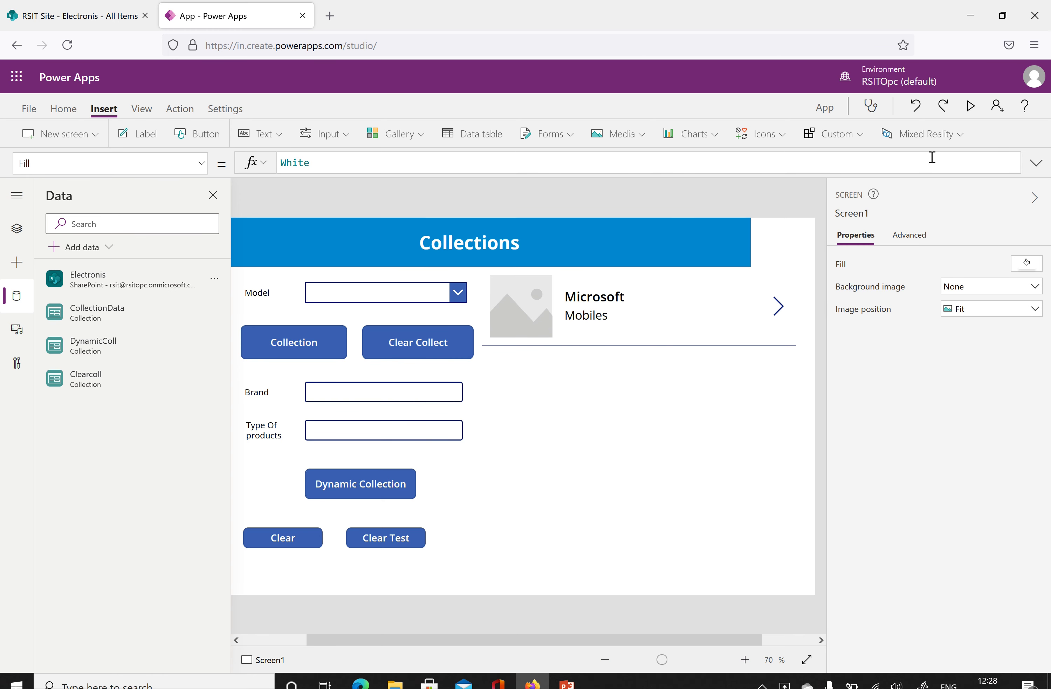
Preview the app, run the Collection button and look through the Model dropdown's entries
left_click(972, 107)
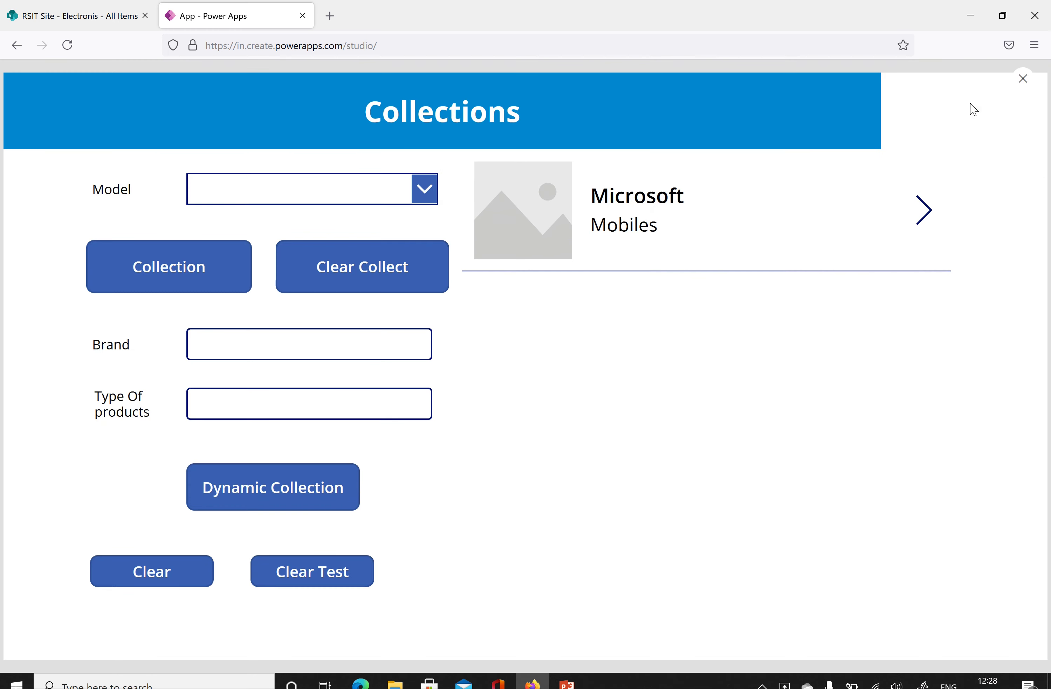
left_click(172, 277)
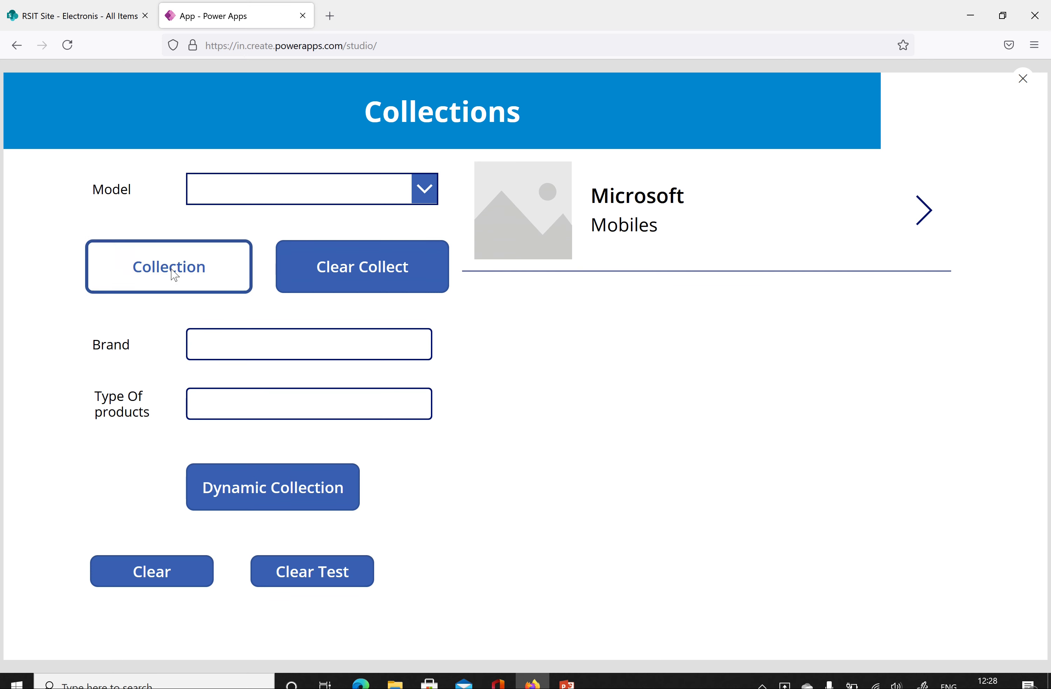
left_click(423, 189)
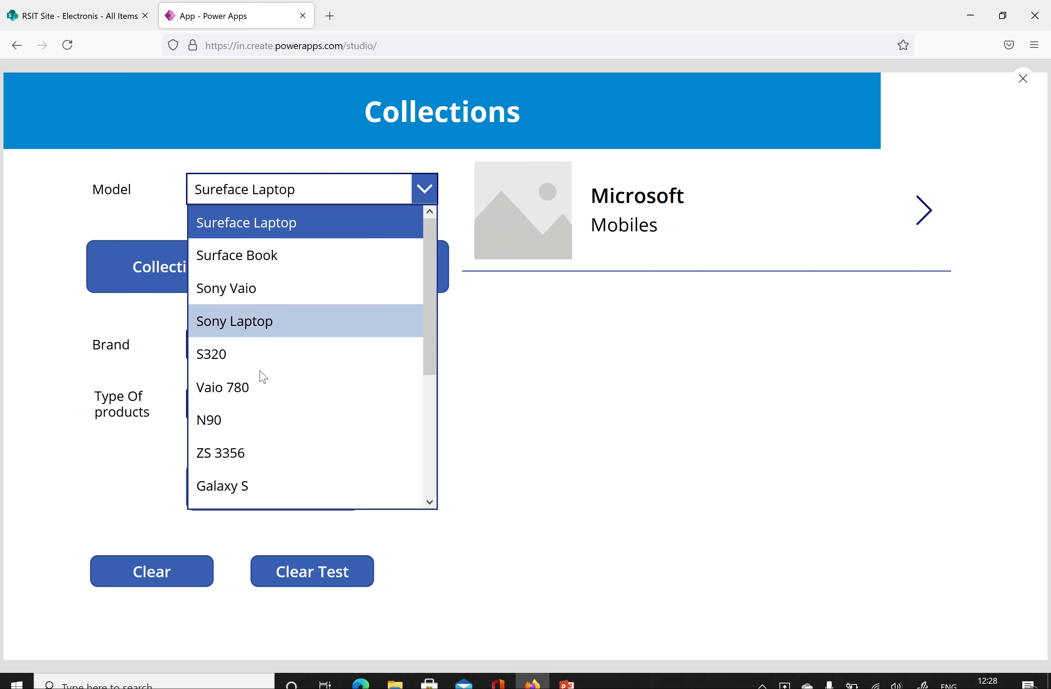
scroll(262, 385, "down", 3)
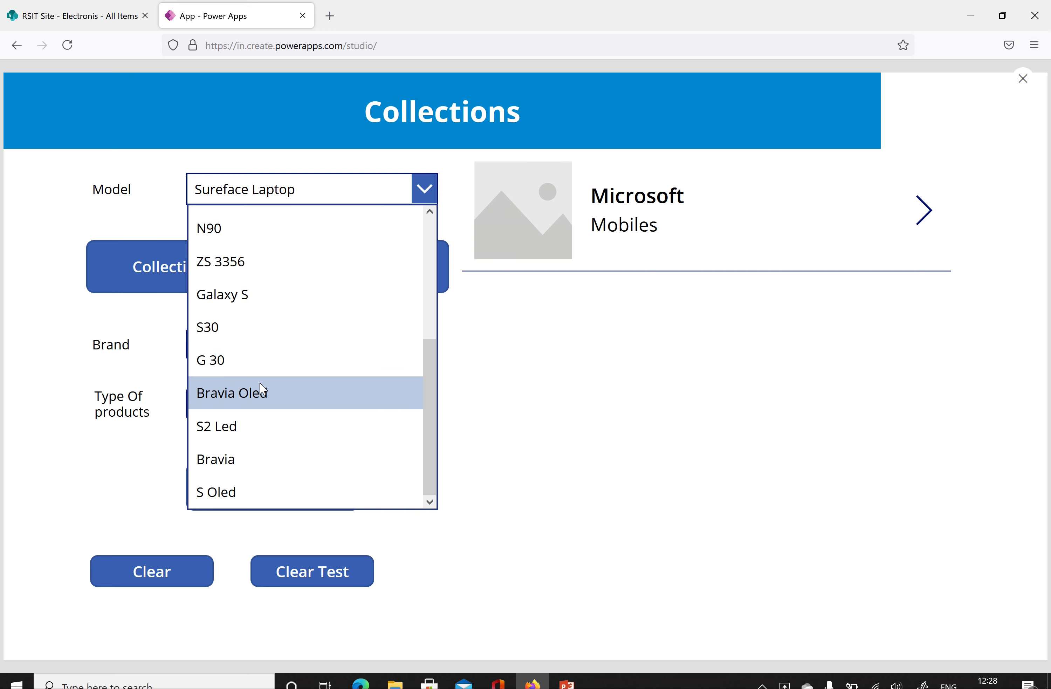
In the SharePoint Electronis list's grid view, add item 16 with Brand Powerapp, Type of product Collection and Model Powerpoltform
left_click(114, 8)
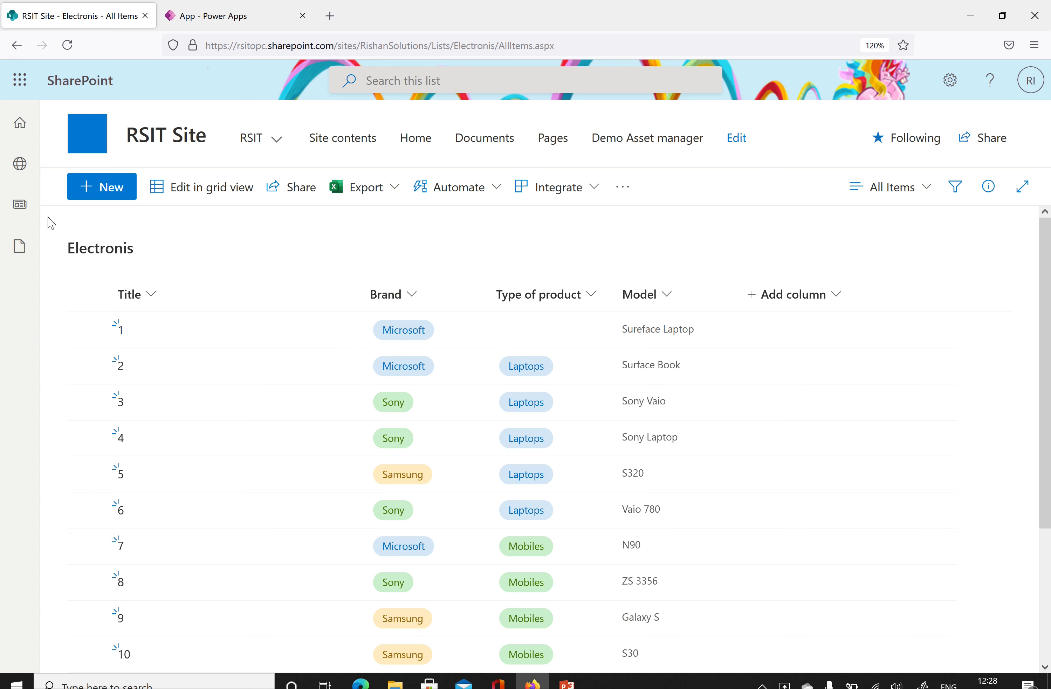
left_click(217, 195)
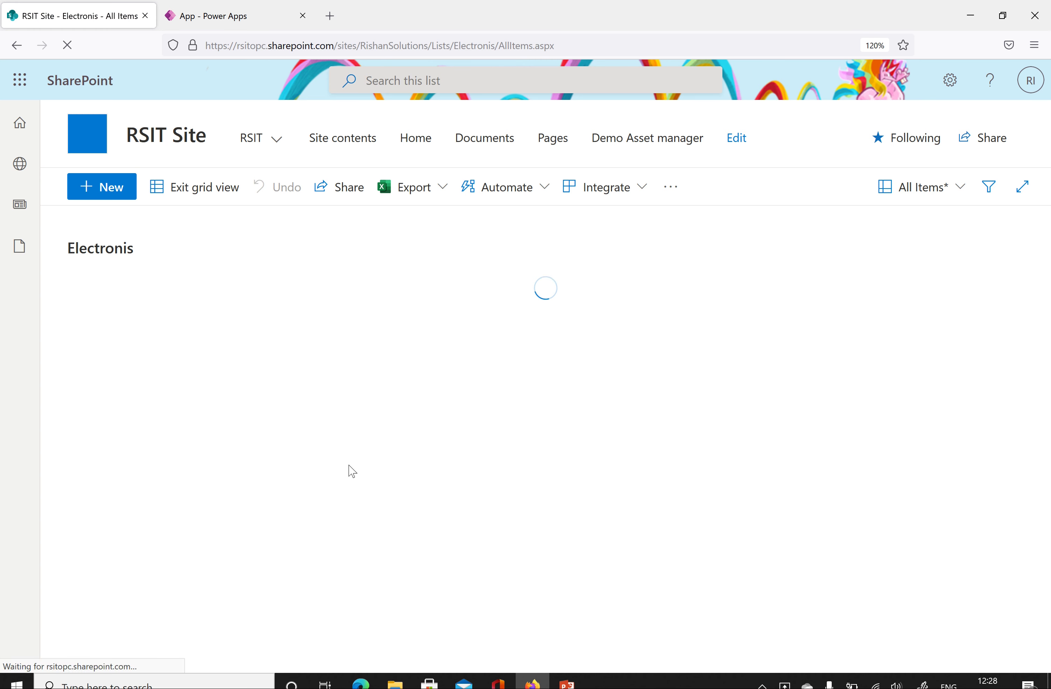
scroll(346, 474, "down", 6)
left_click(181, 633)
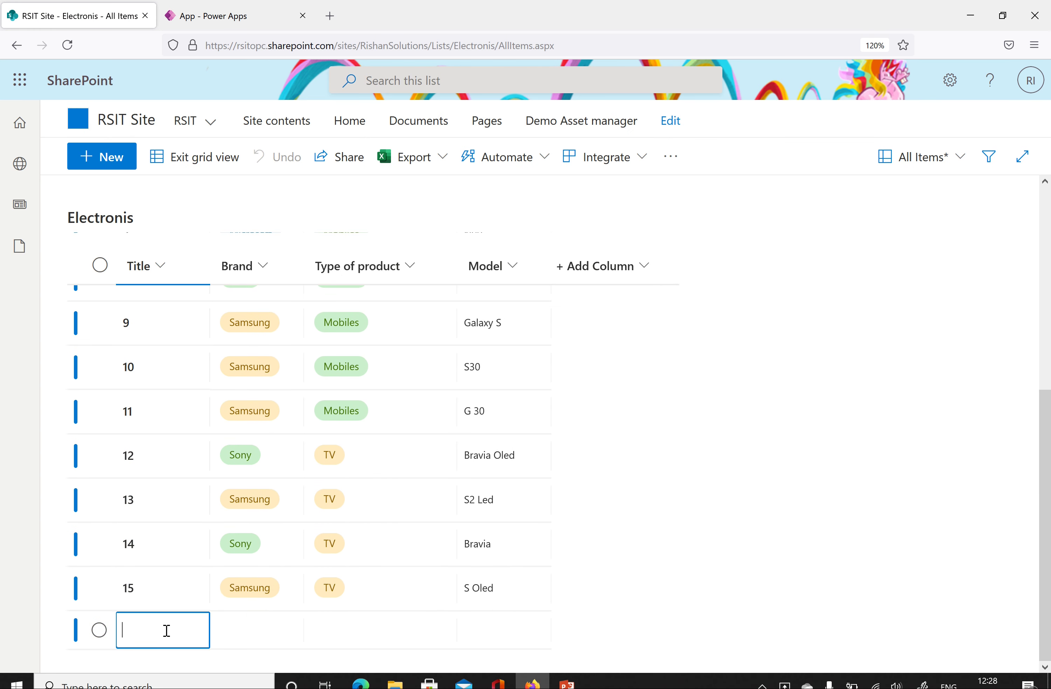
type("16")
left_click(269, 632)
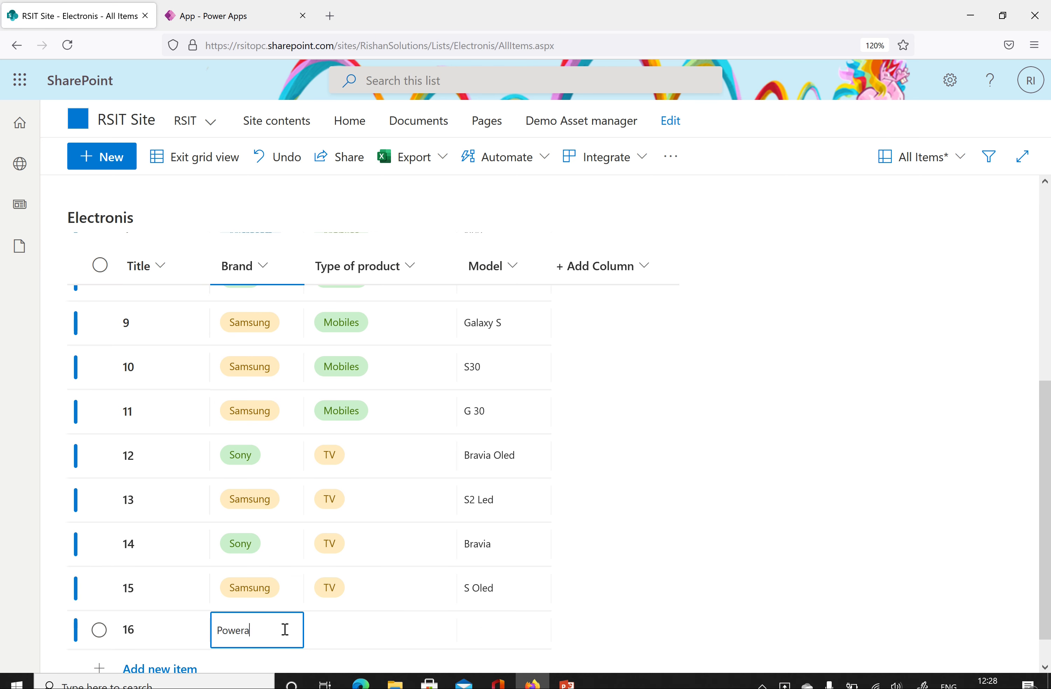
left_click(335, 627)
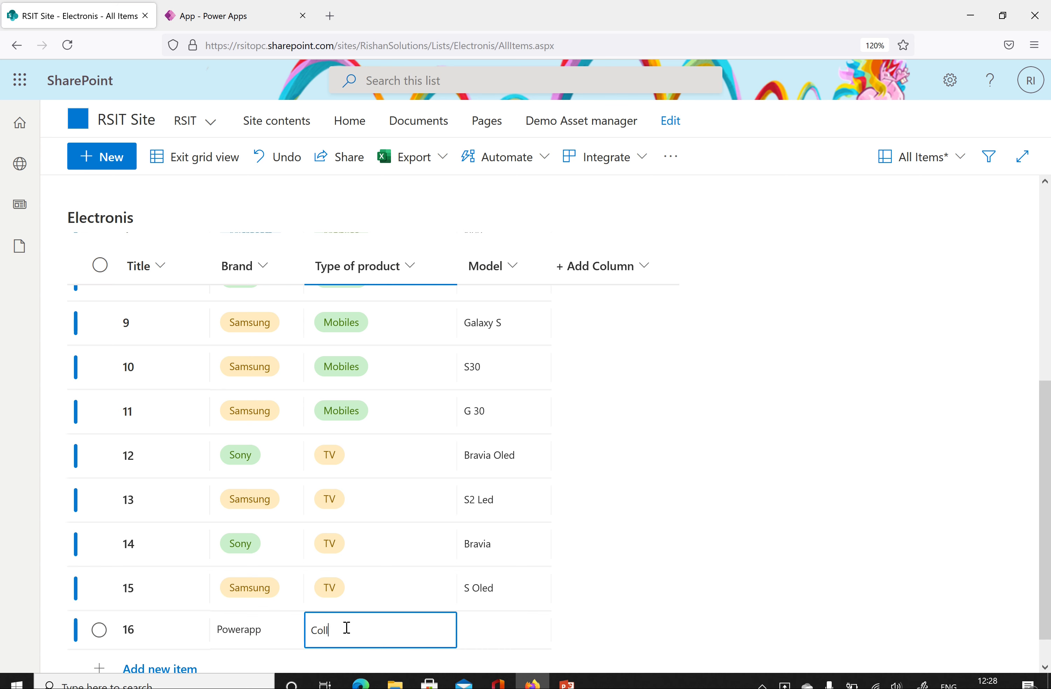
left_click(506, 622)
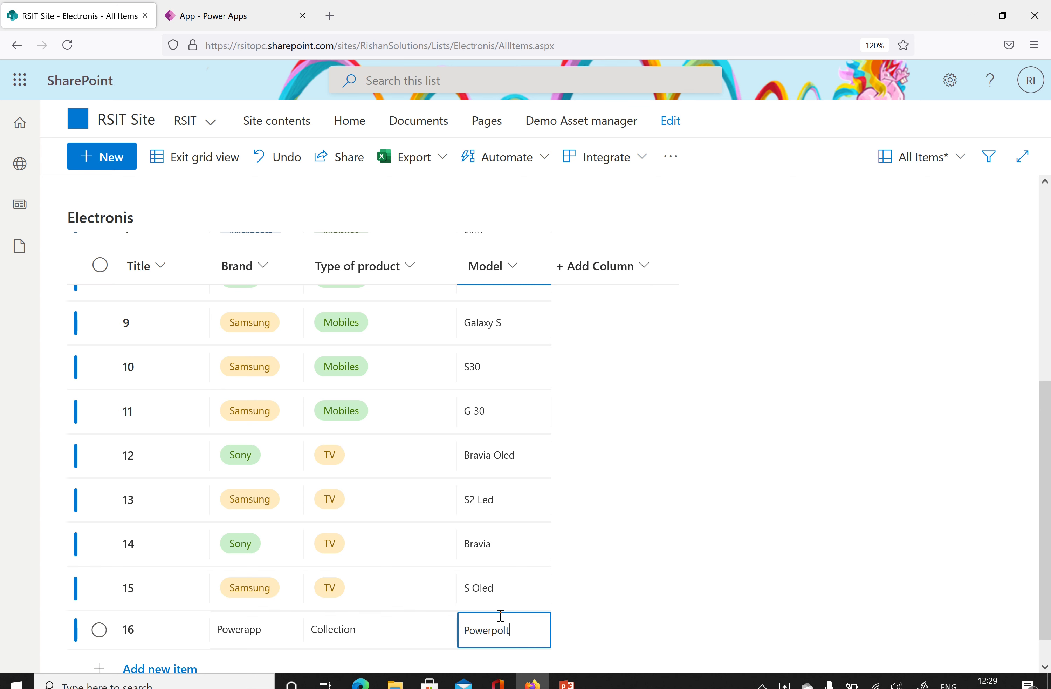
type("Powerpoltform")
left_click(211, 161)
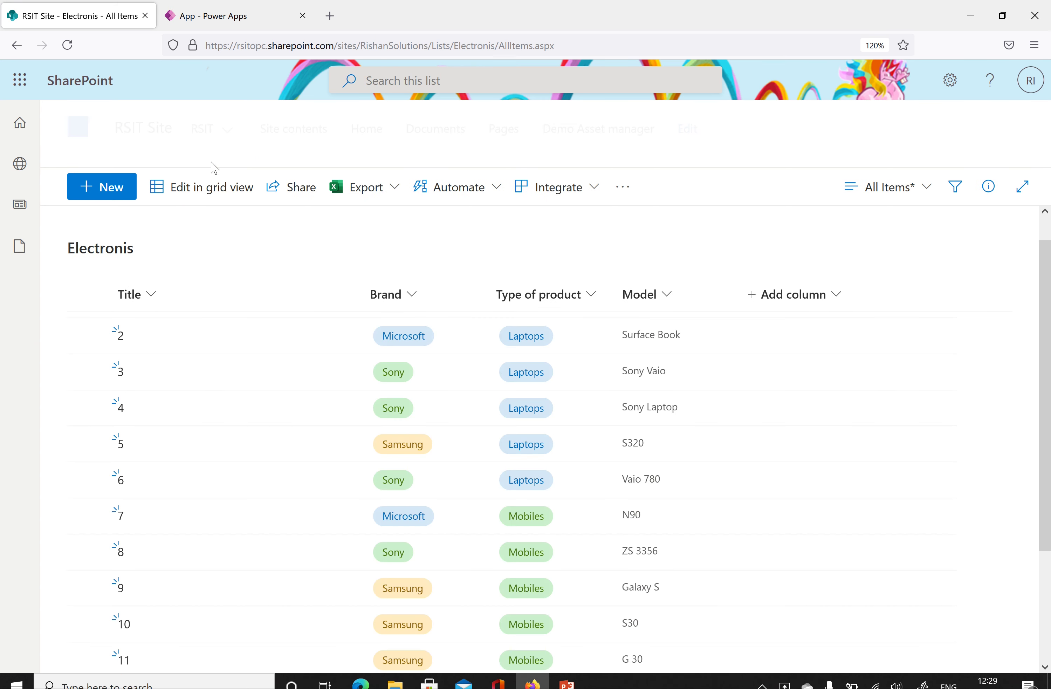
Switch back to the Power Apps preview, run the Collection button again and check the Model dropdown for the added item
left_click(225, 16)
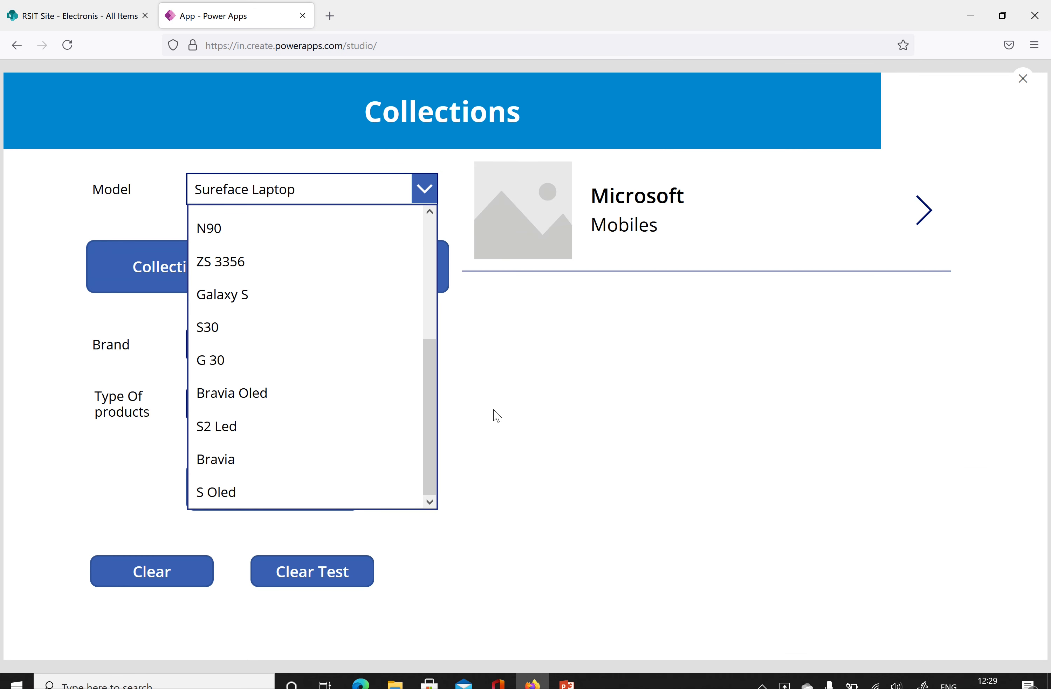
left_click_drag(431, 427, 444, 236)
left_click_drag(431, 382, 441, 467)
left_click(28, 328)
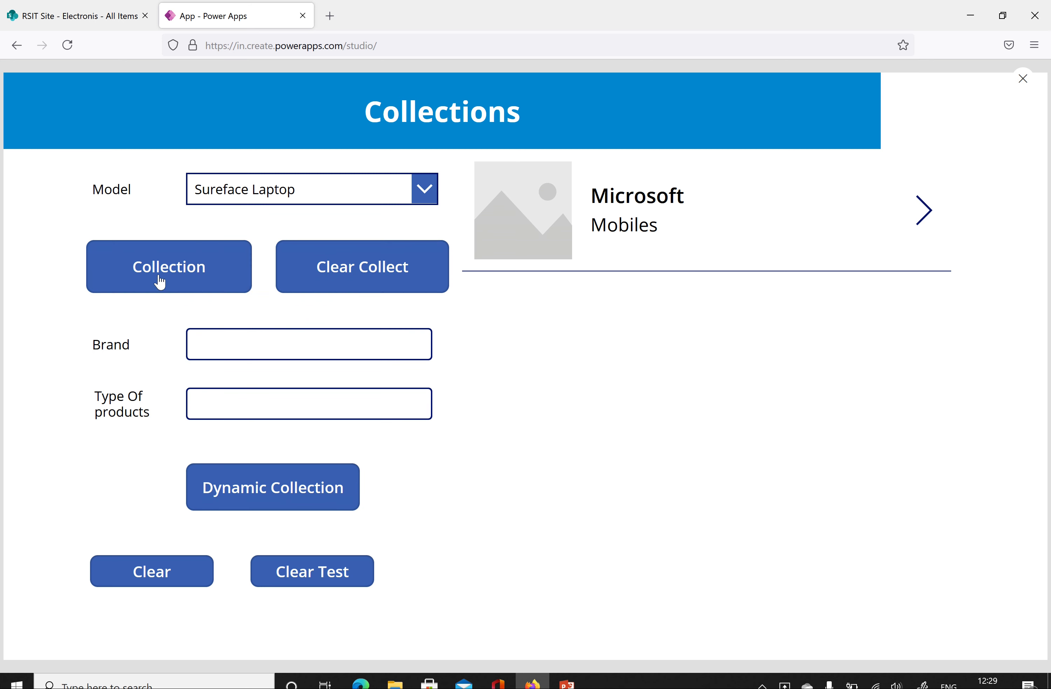
left_click(161, 280)
left_click(404, 184)
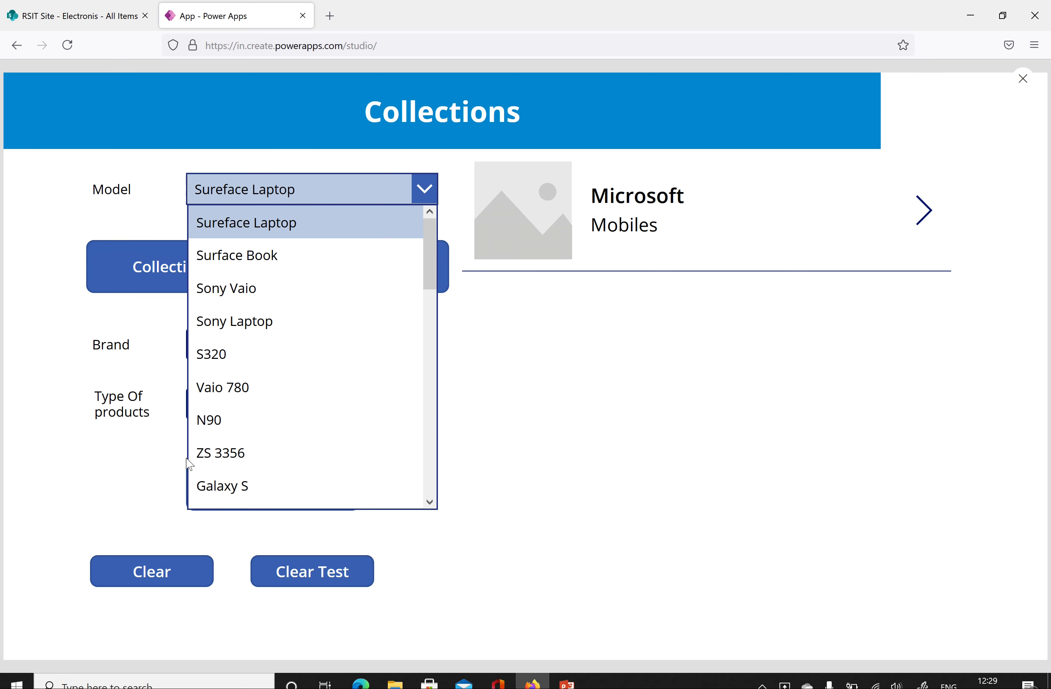
scroll(238, 457, "down", 5)
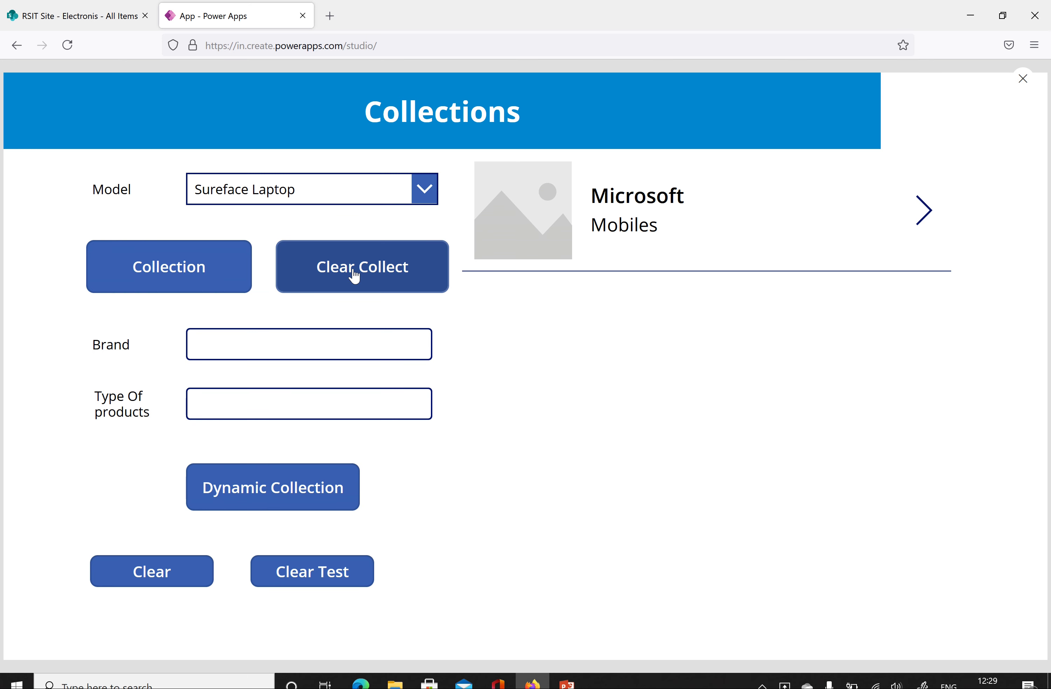
left_click(418, 197)
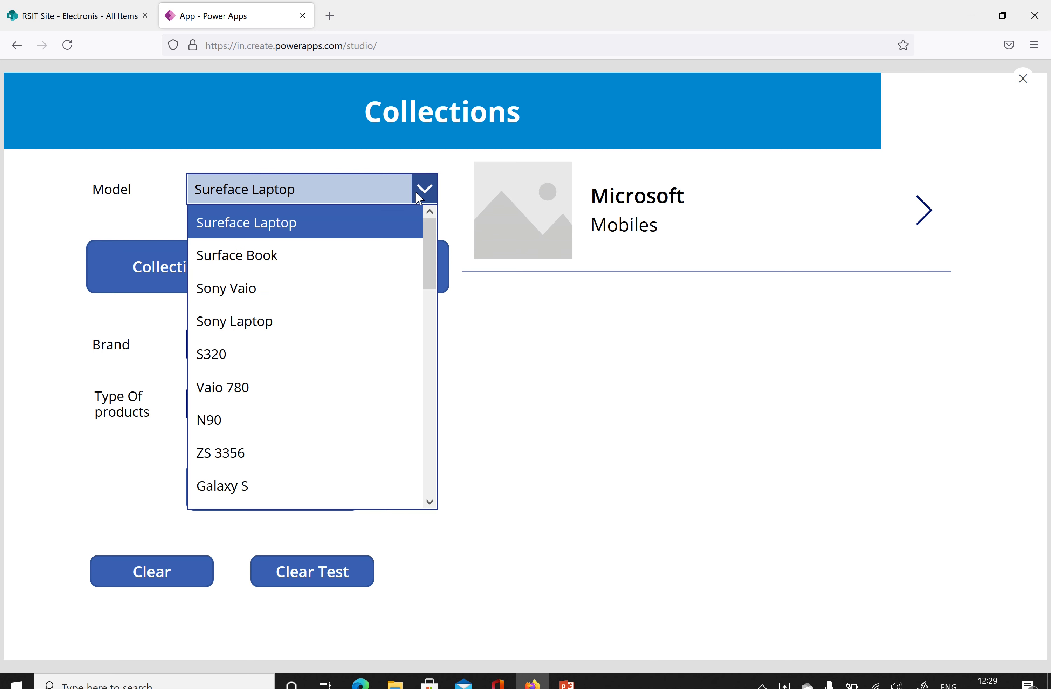
scroll(301, 433, "down", 5)
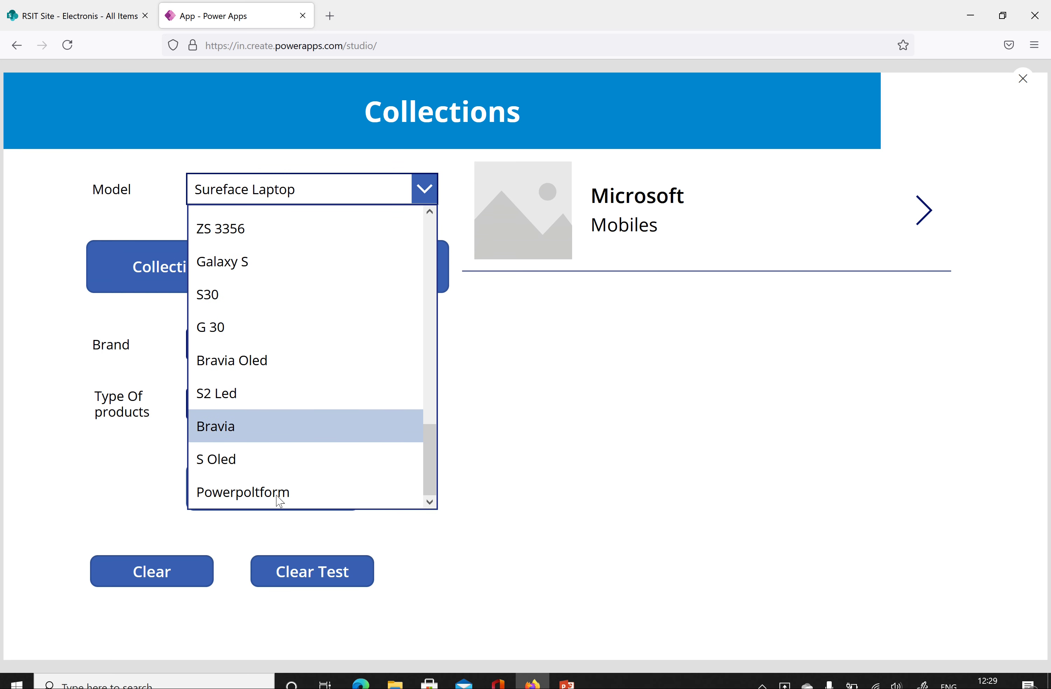
In the SharePoint Electronis list's grid view, change item 16's Model to Collection and exit grid view
left_click(50, 21)
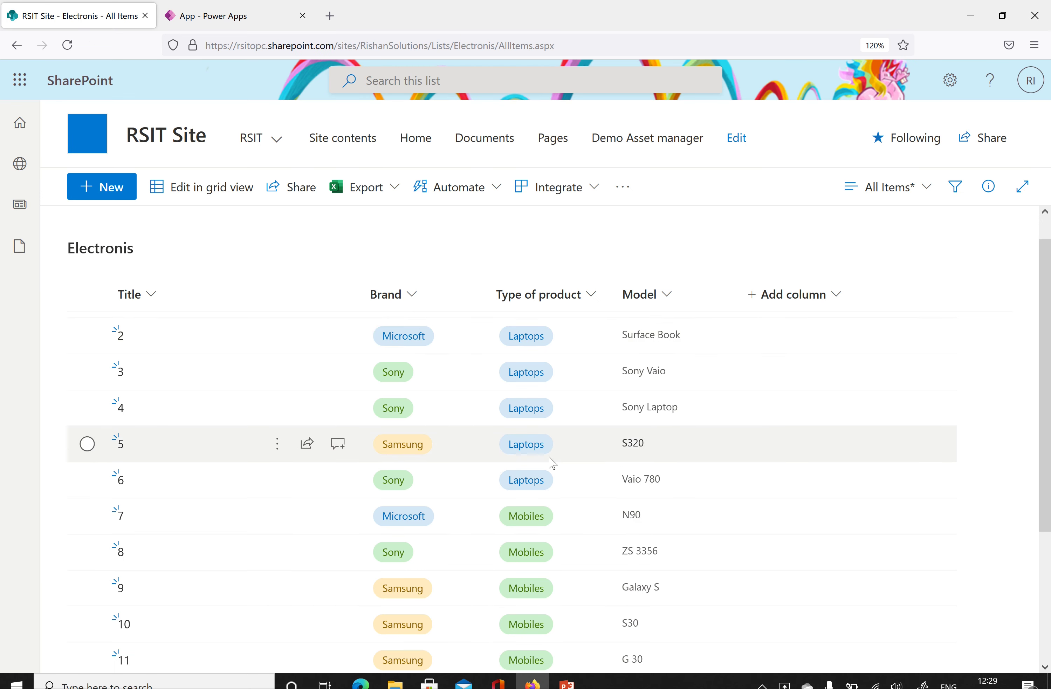
scroll(551, 459, "down", 2)
left_click(206, 201)
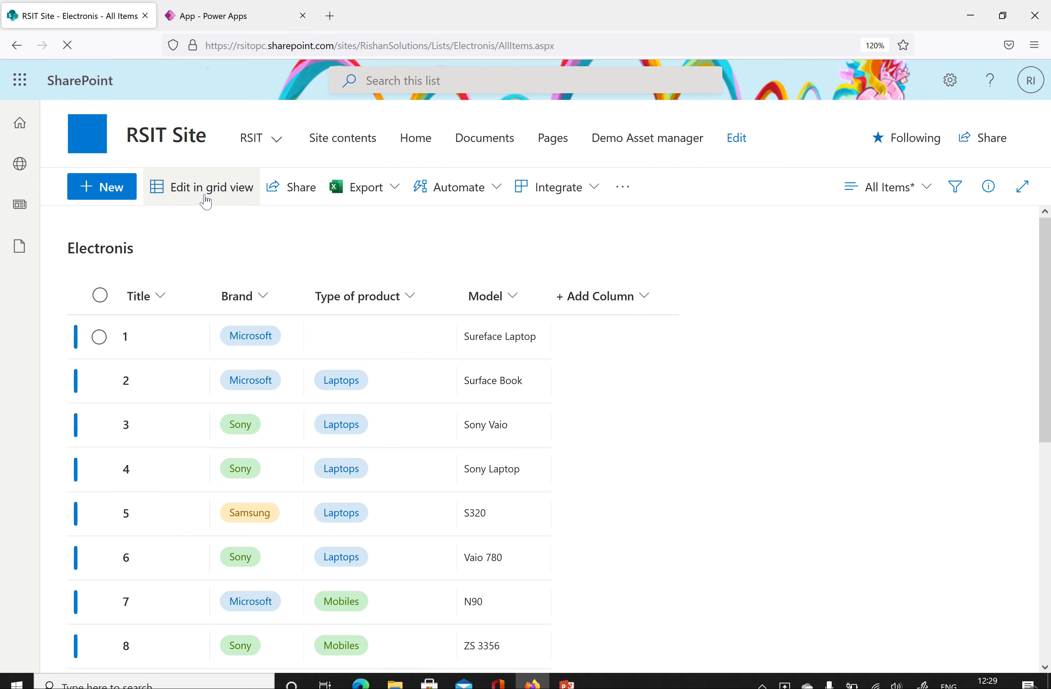
scroll(491, 452, "down", 5)
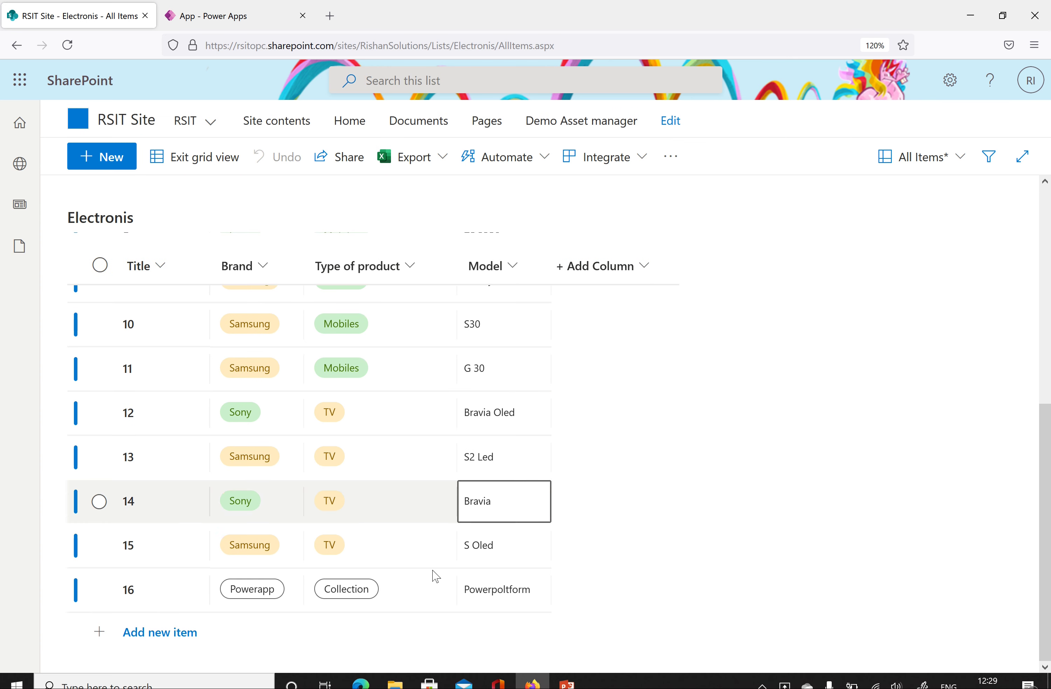
left_click(258, 629)
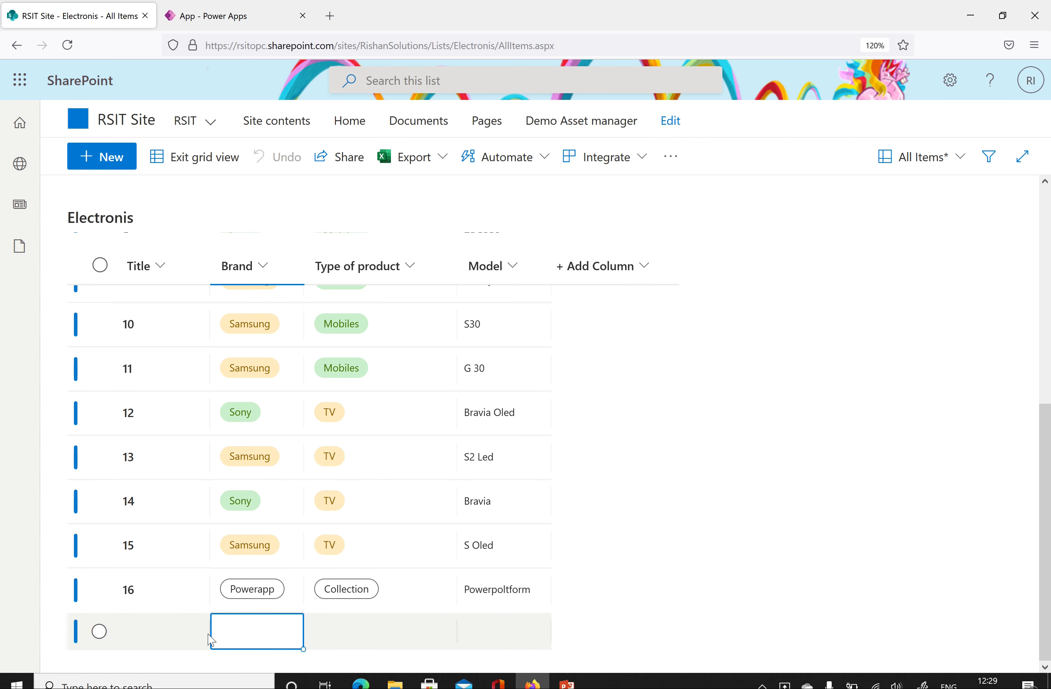
left_click(500, 596)
left_click(538, 590)
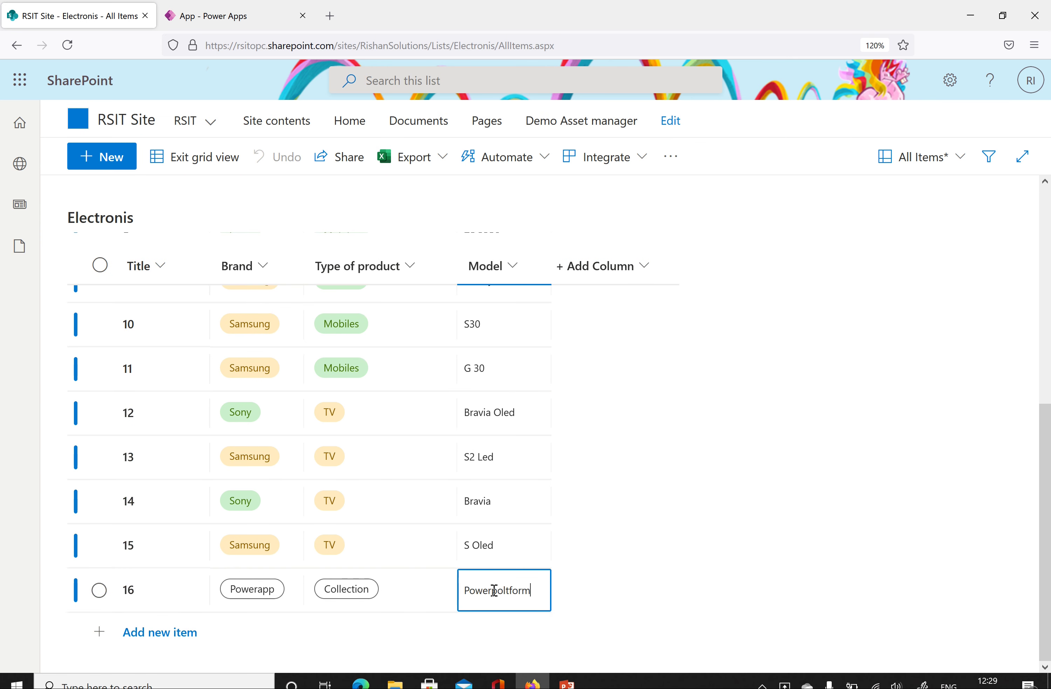
key("BackSpace")
key("BackSpace")
key("BackSpace")
key("BackSpace")
key("BackSpace")
key("BackSpace")
key("BackSpace")
key("BackSpace")
key("Return")
left_click(226, 157)
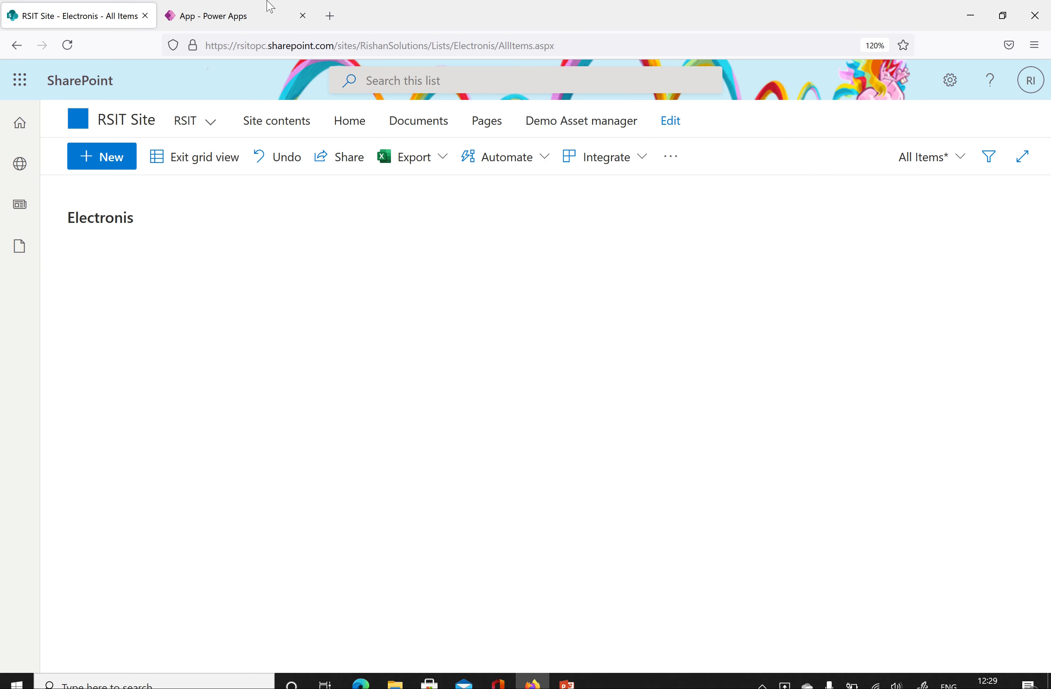
Return to the Power Apps preview, run the Clear Collect button and check the end of the Model dropdown's entries
left_click(241, 13)
left_click(533, 396)
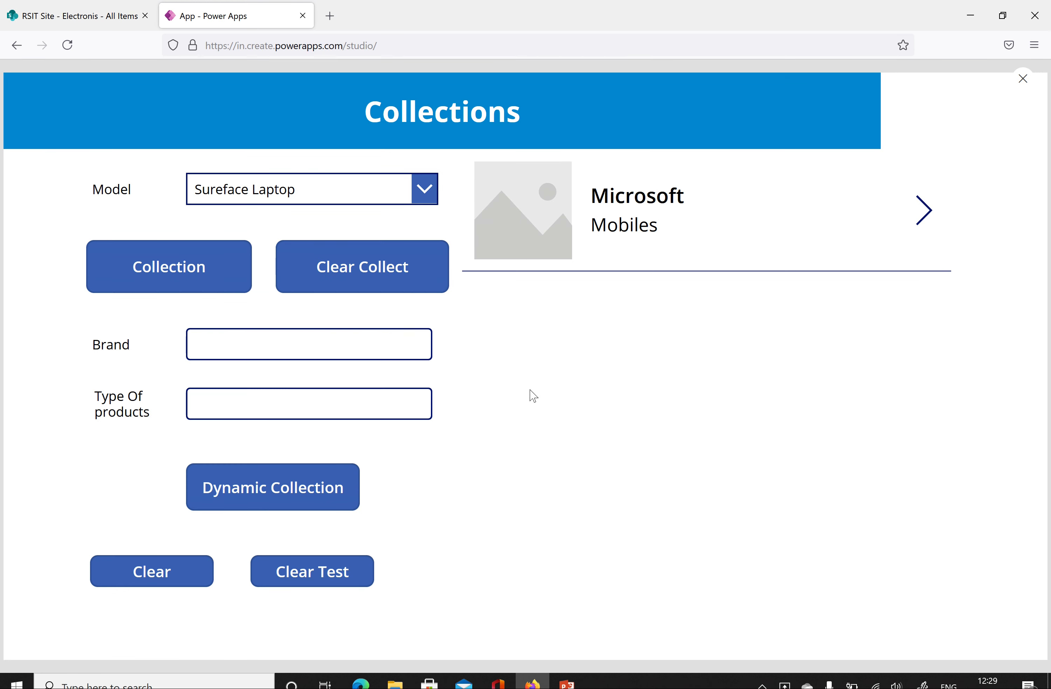
left_click(362, 268)
left_click(359, 197)
scroll(300, 425, "down", 5)
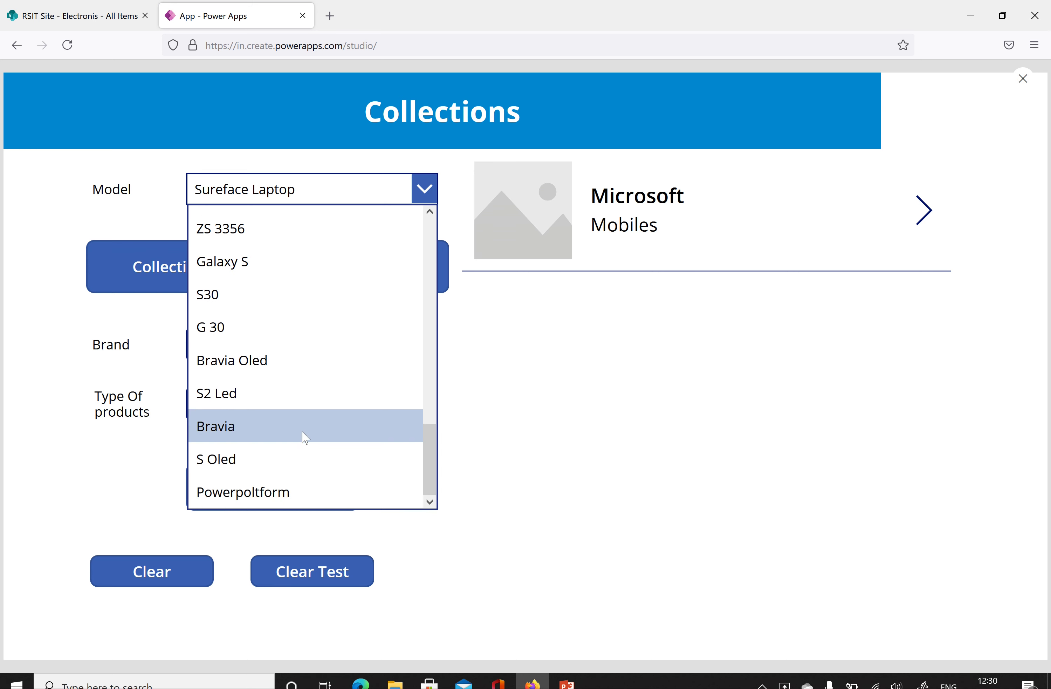
Run the Collection button and check the Model dropdown for item 16's edited model
left_click(183, 276)
left_click(327, 193)
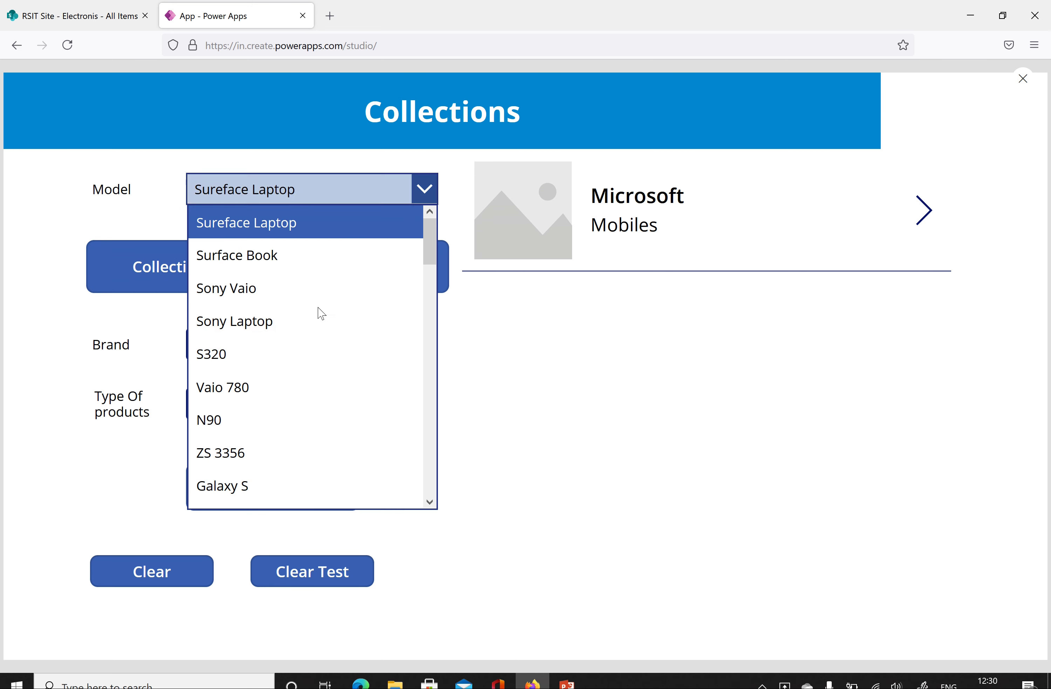
scroll(304, 448, "down", 4)
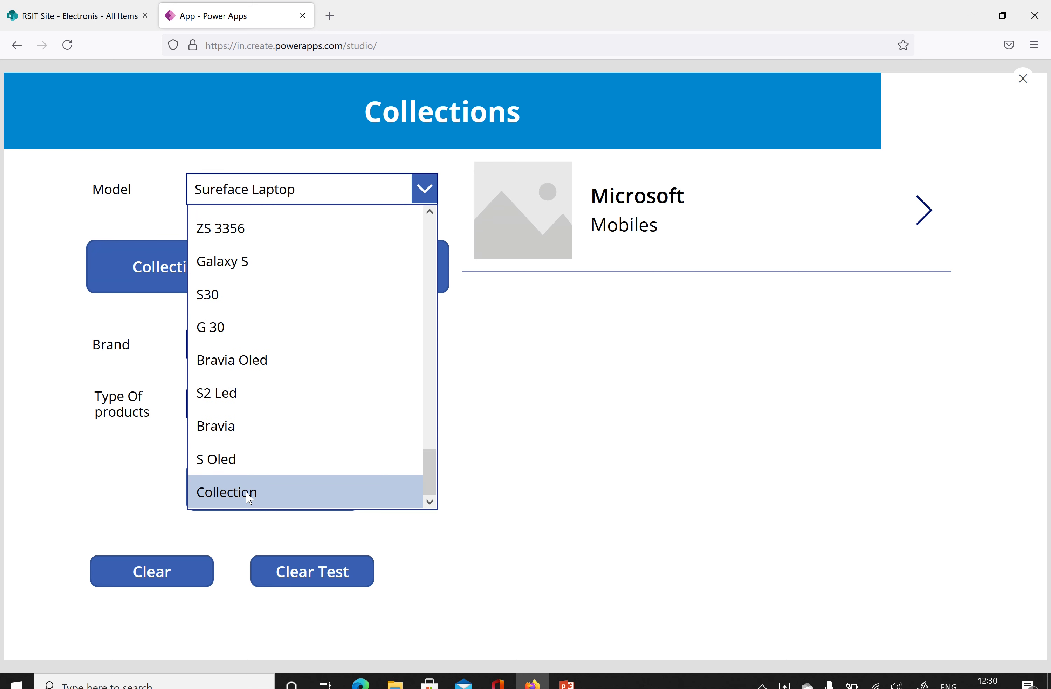
left_click(567, 351)
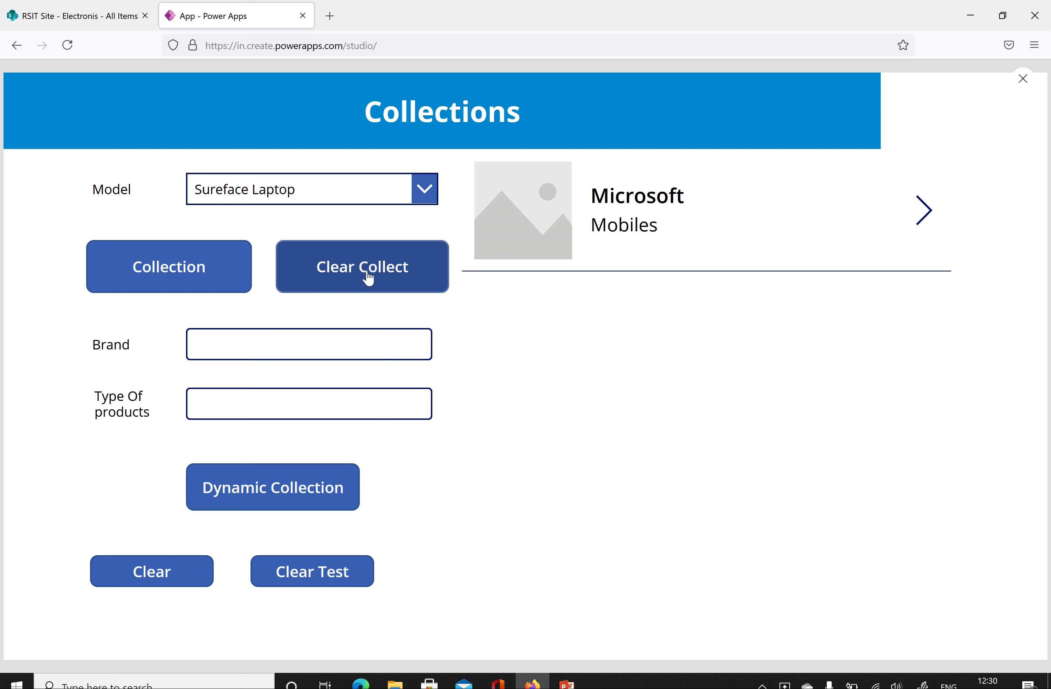
Run the Clear Collect button again, recheck the Model dropdown's entries and close the preview
left_click(348, 270)
left_click(348, 199)
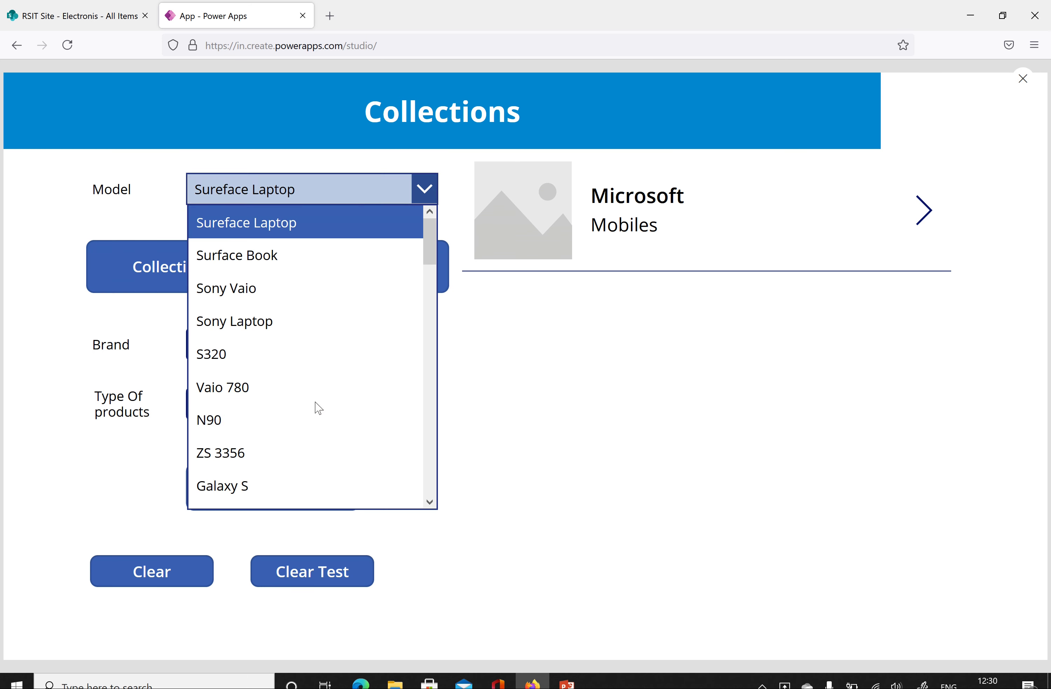
scroll(317, 411, "down", 5)
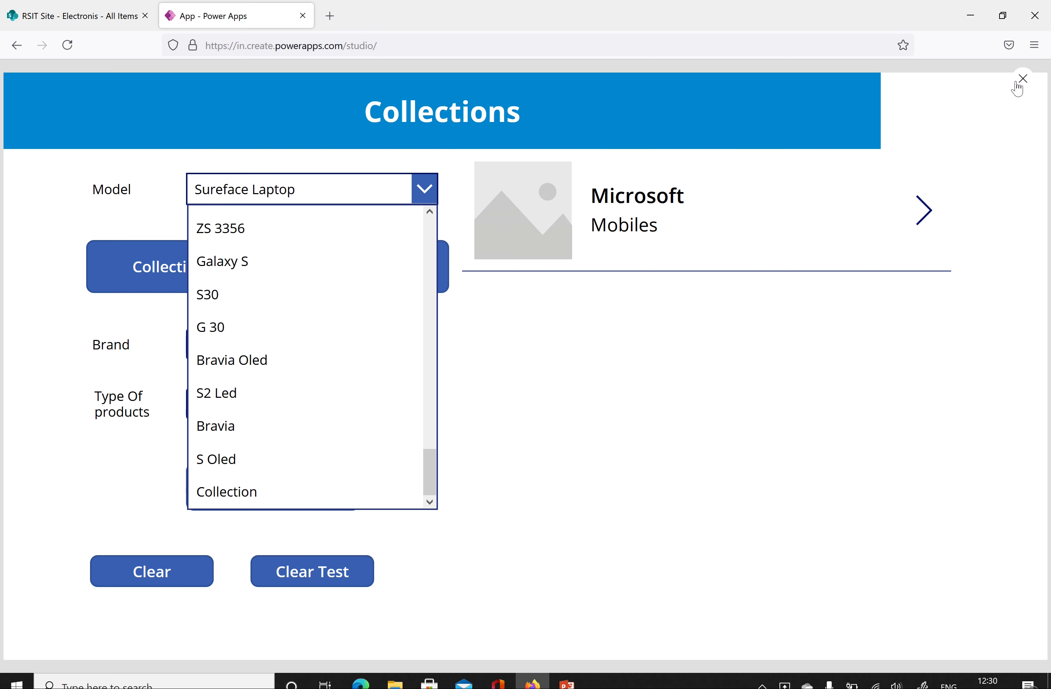
left_click(1018, 83)
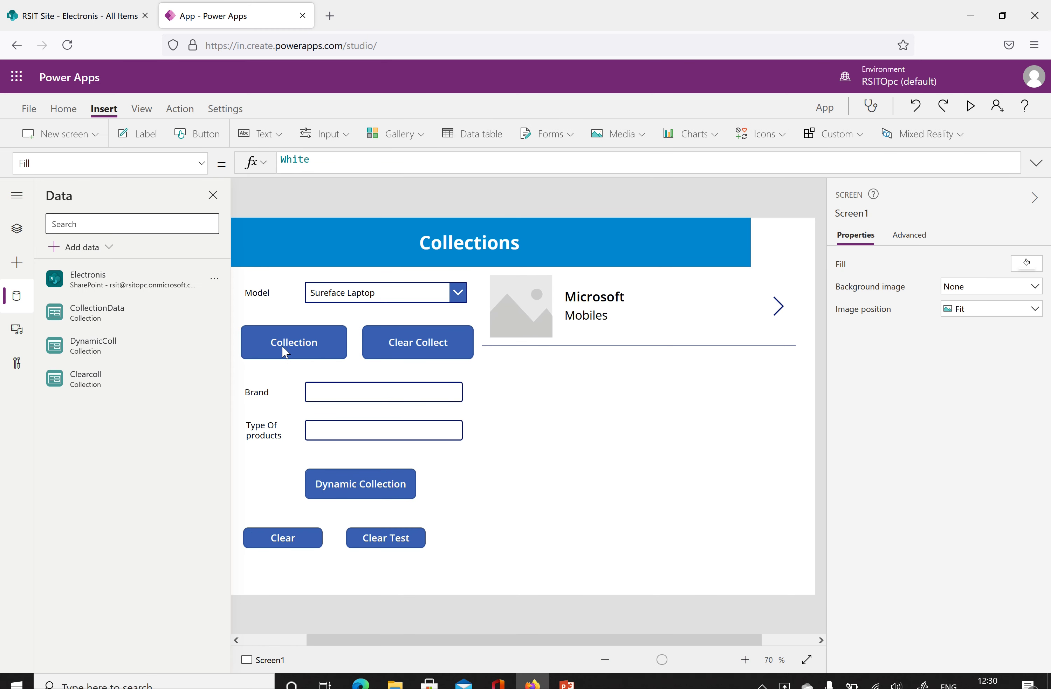
Compare the OnSelect formulas of the Collection and Clear Collect buttons and check the gallery's Items source
left_click(282, 345)
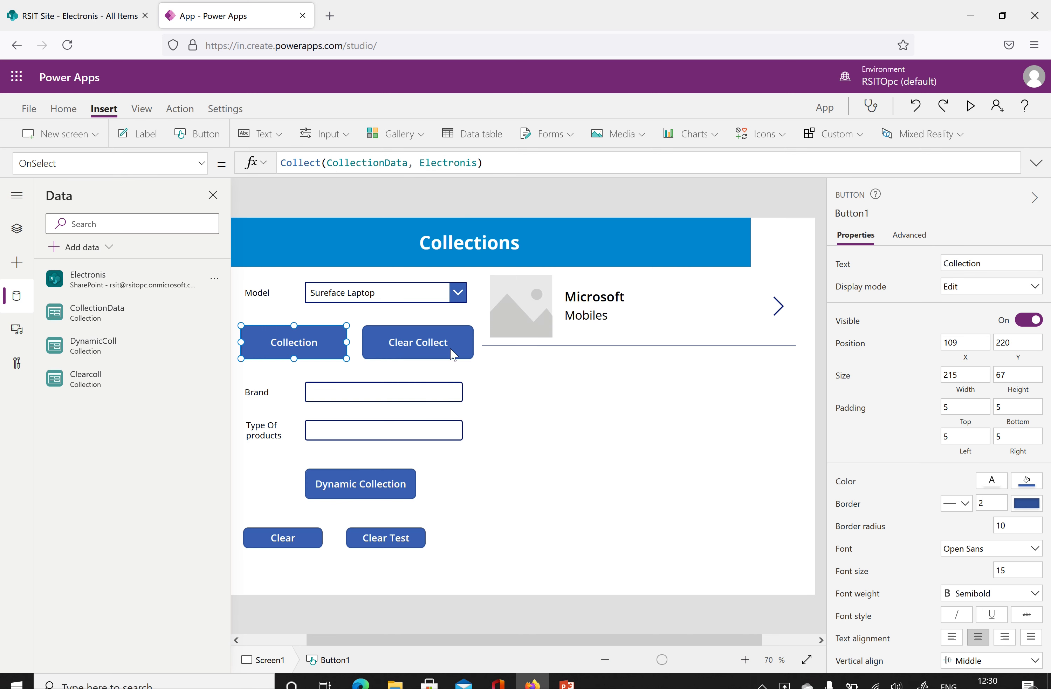
left_click(415, 341)
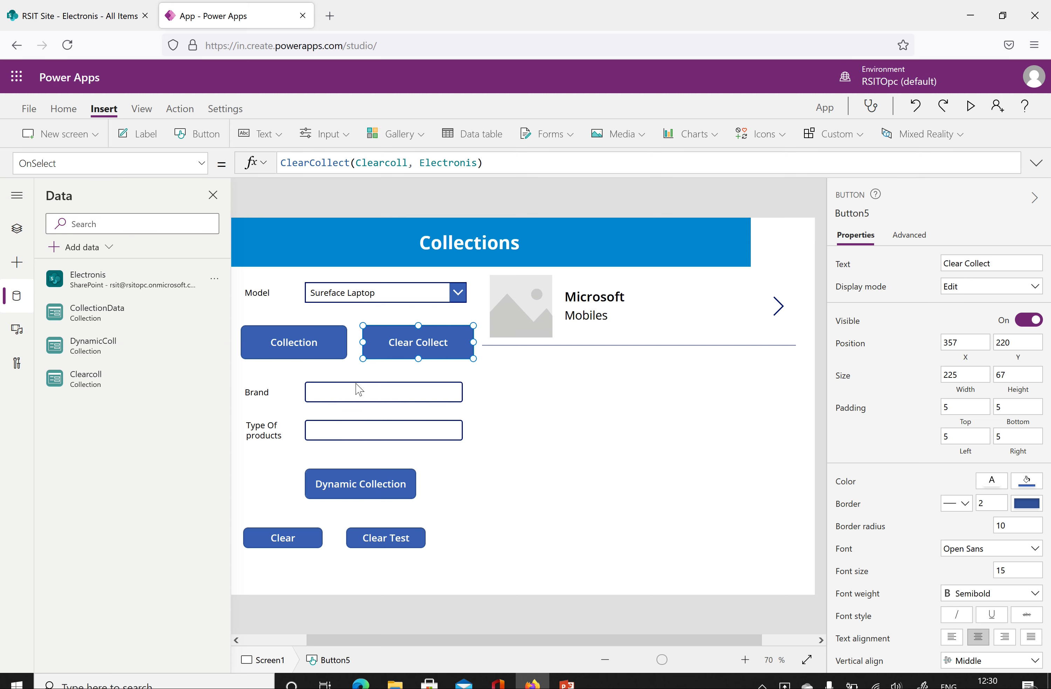
left_click(518, 410)
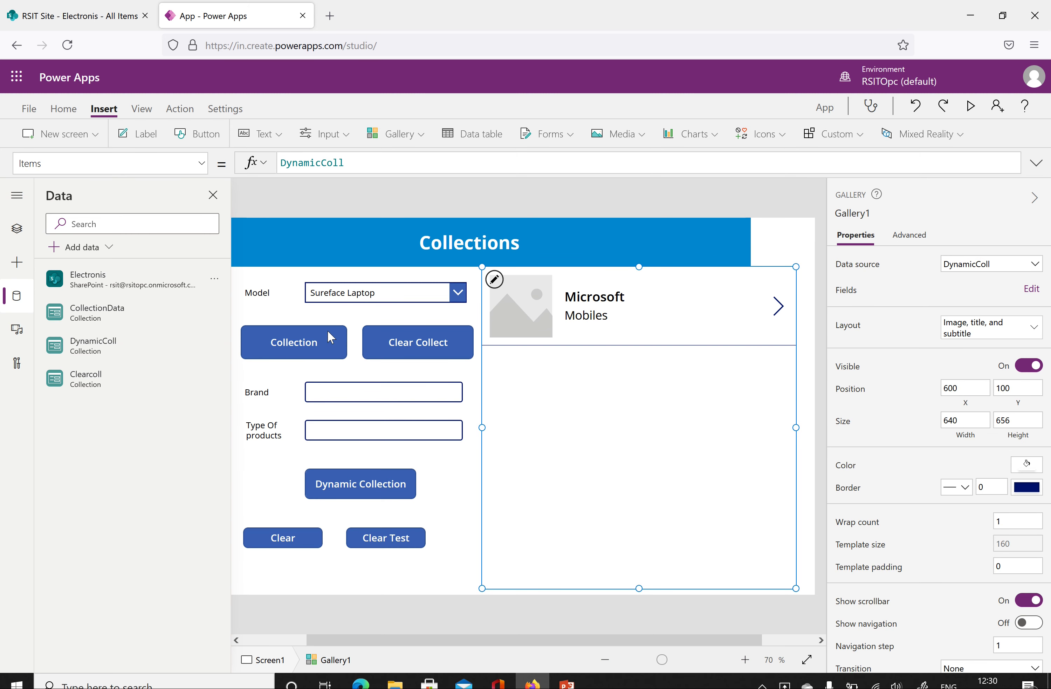
Move the Collection and Clear Collect buttons down to about Y 259, and the Model label and dropdown down to about Y 197
mouse_move(293, 356)
left_mouse_down()
mouse_move(294, 375)
mouse_move(284, 374)
left_mouse_up()
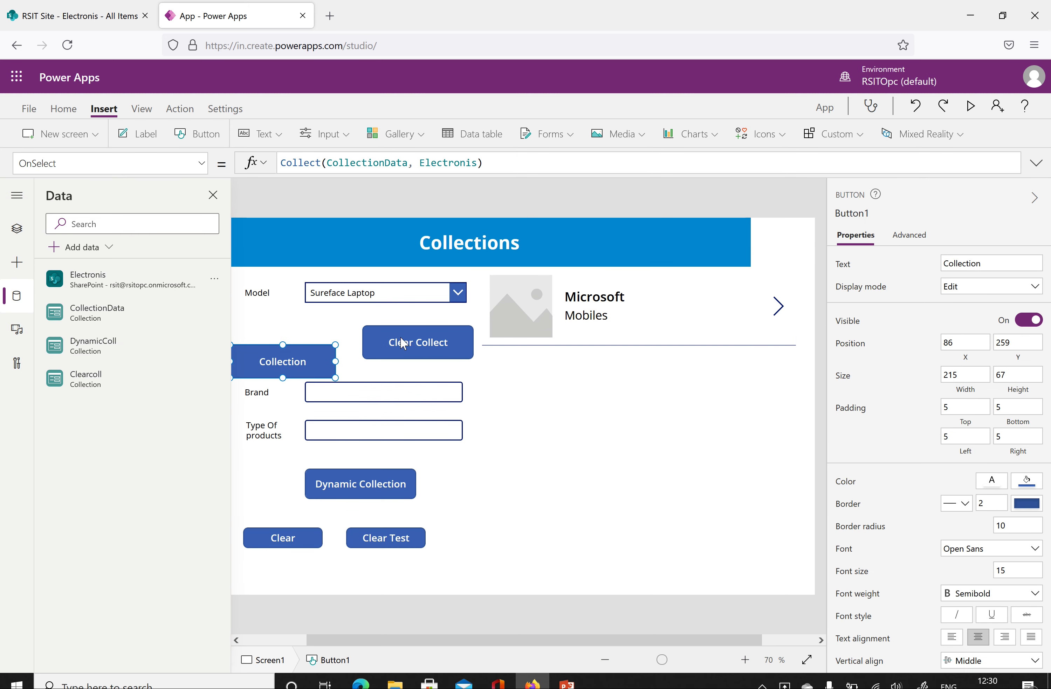
left_click_drag(403, 339, 393, 358)
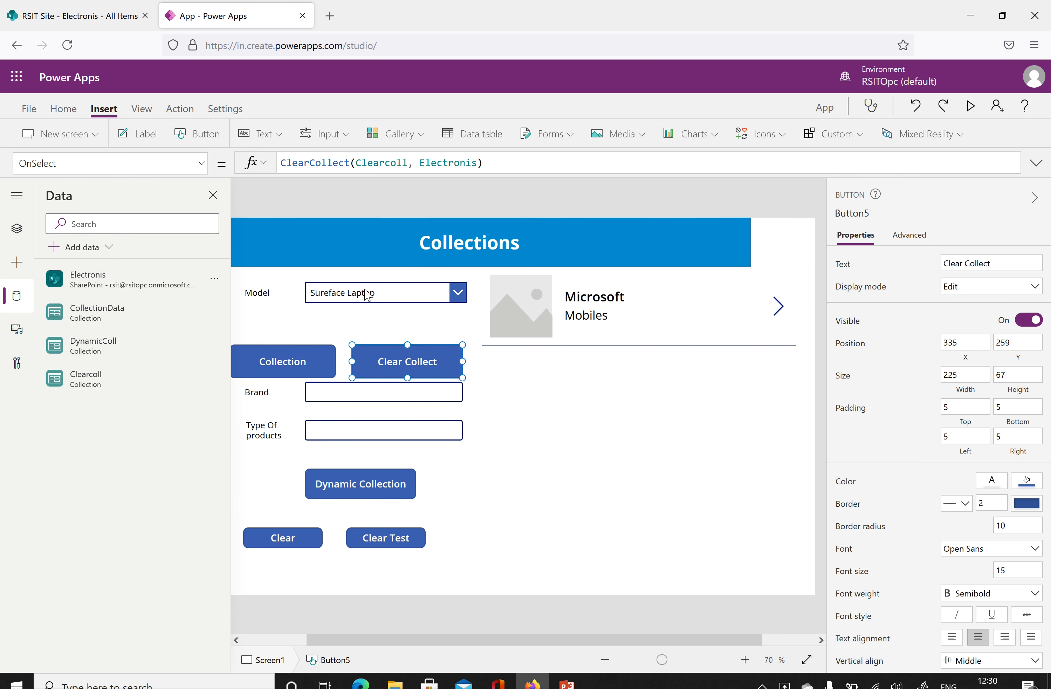
left_click(277, 299)
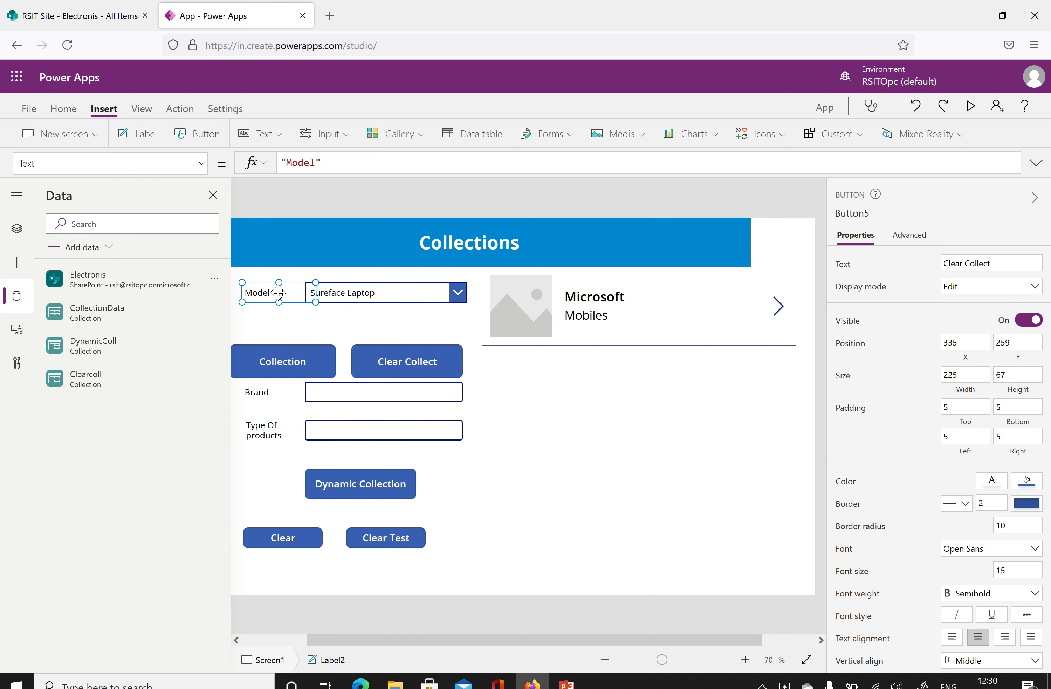
left_click(431, 297, "shift")
left_click_drag(431, 296, 432, 323)
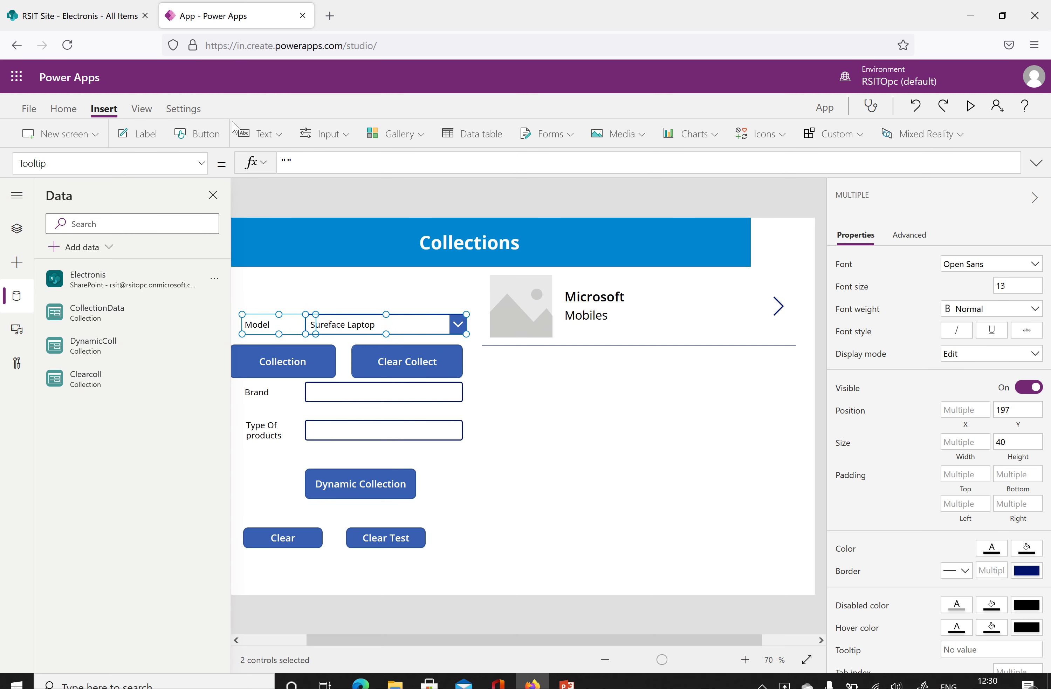
key("Escape")
Insert a second drop down control and place it above the Model dropdown at about X 232, Y 118
left_click(325, 133)
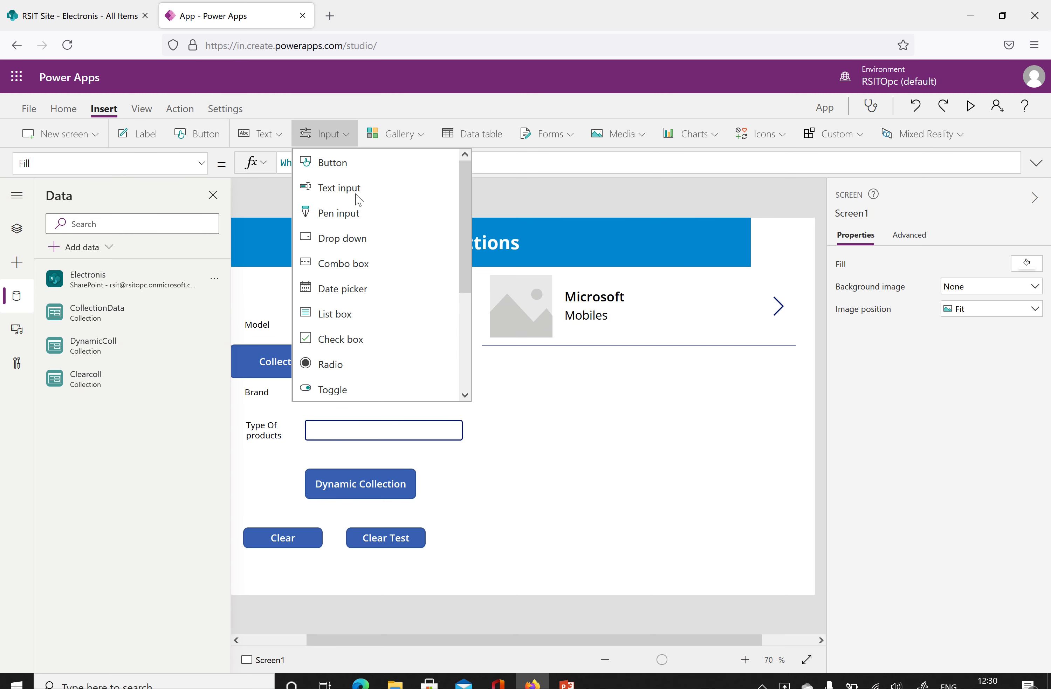
left_click(331, 238)
left_click_drag(304, 254, 398, 291)
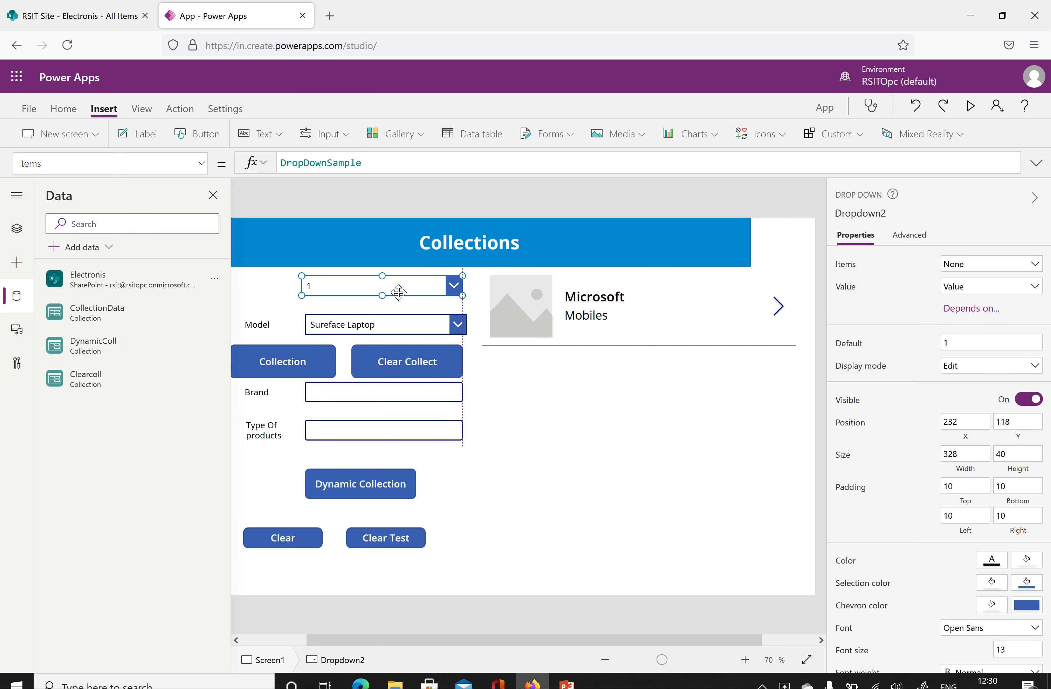
Replace the new dropdown's Items formula with the Clearcoll collection
left_click_drag(376, 166, 283, 169)
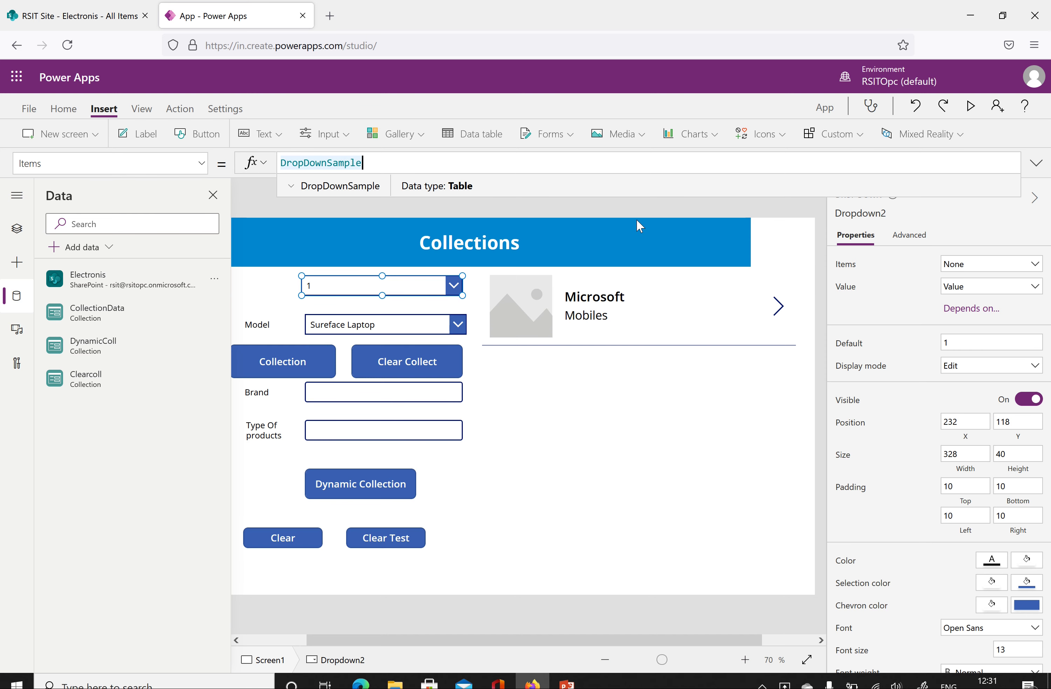
key("BackSpace")
key("BackSpace")
key("BackSpace")
key("BackSpace")
key("BackSpace")
key("BackSpace")
key("BackSpace")
key("BackSpace")
key("BackSpace")
key("BackSpace")
key("BackSpace")
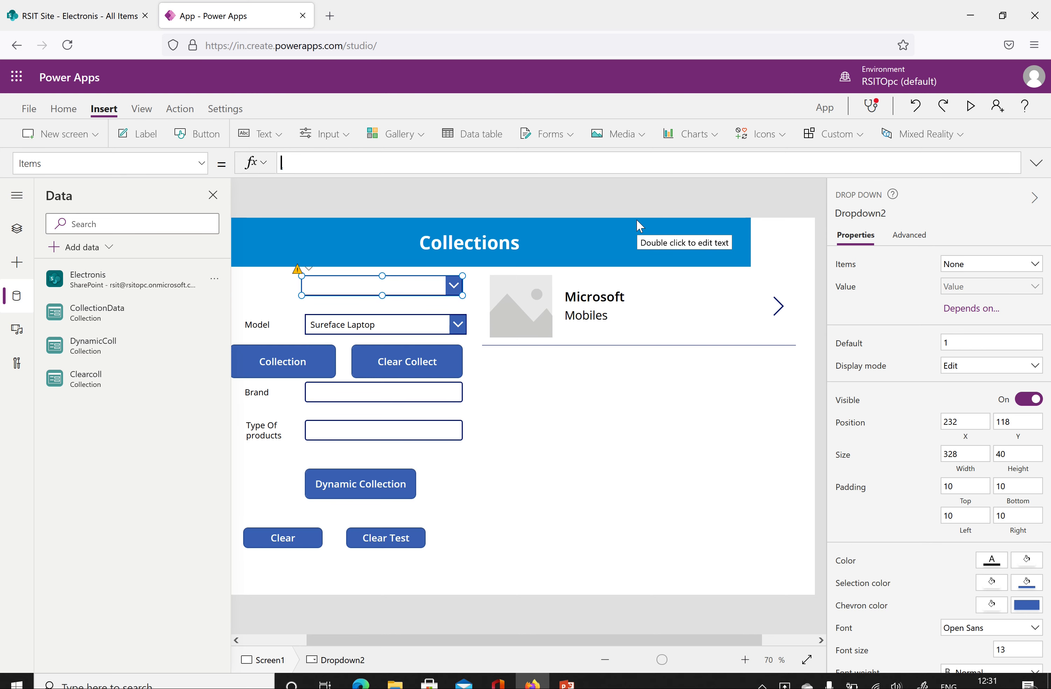
type("clear")
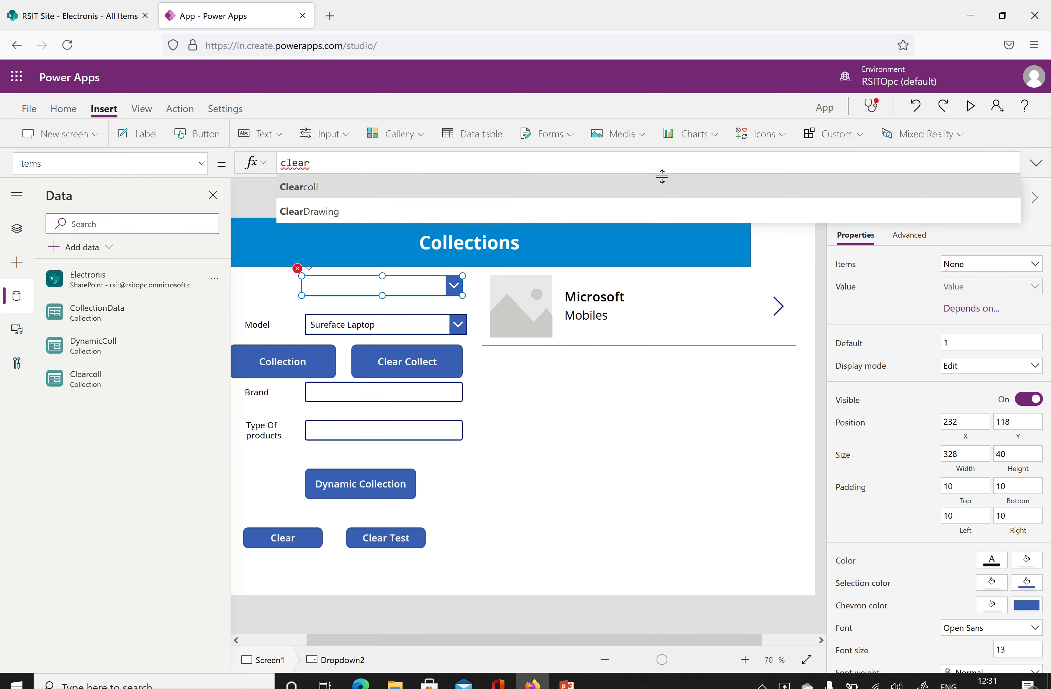
left_click(322, 189)
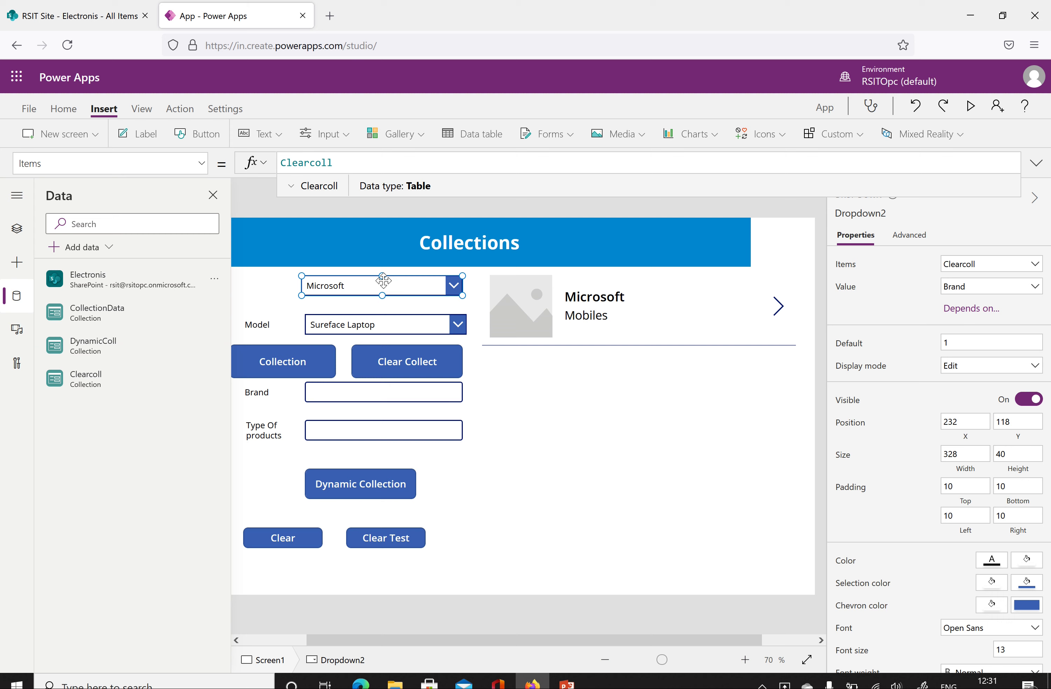
Extend the new dropdown's Items formula to Clearcoll.Model
left_click(349, 285)
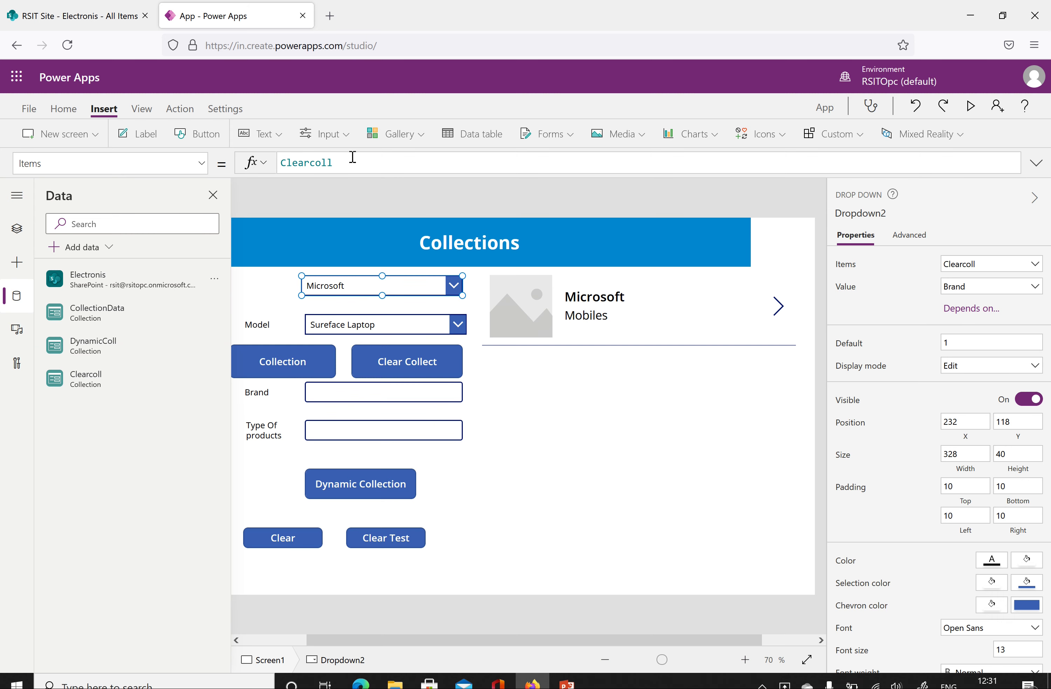
left_click(352, 156)
type(".Mo")
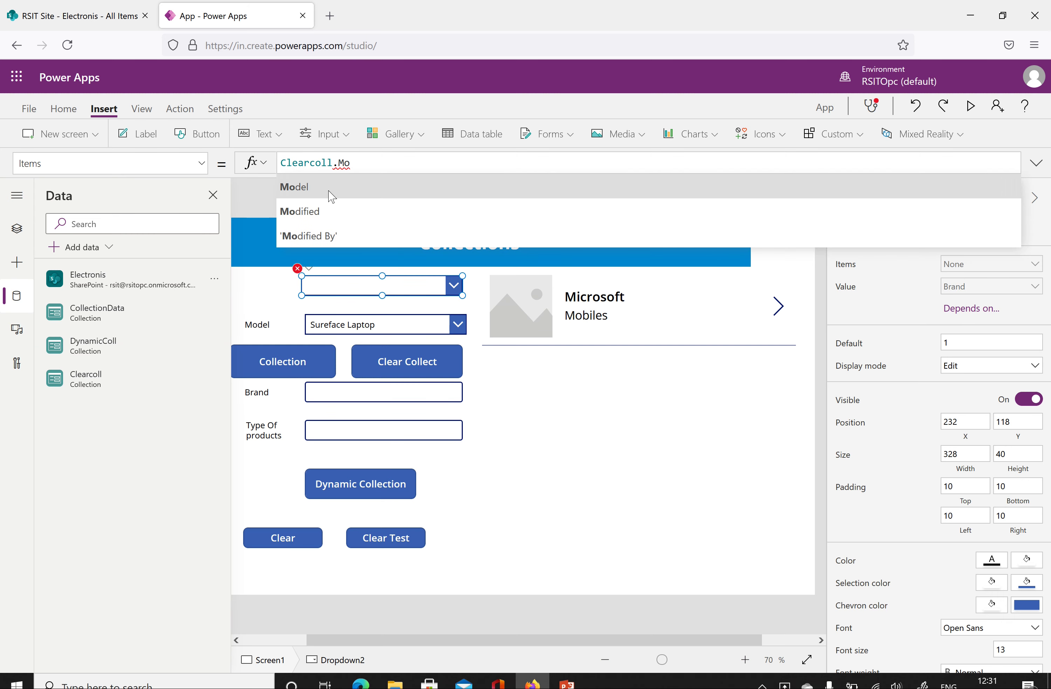
left_click(331, 195)
left_click(505, 423)
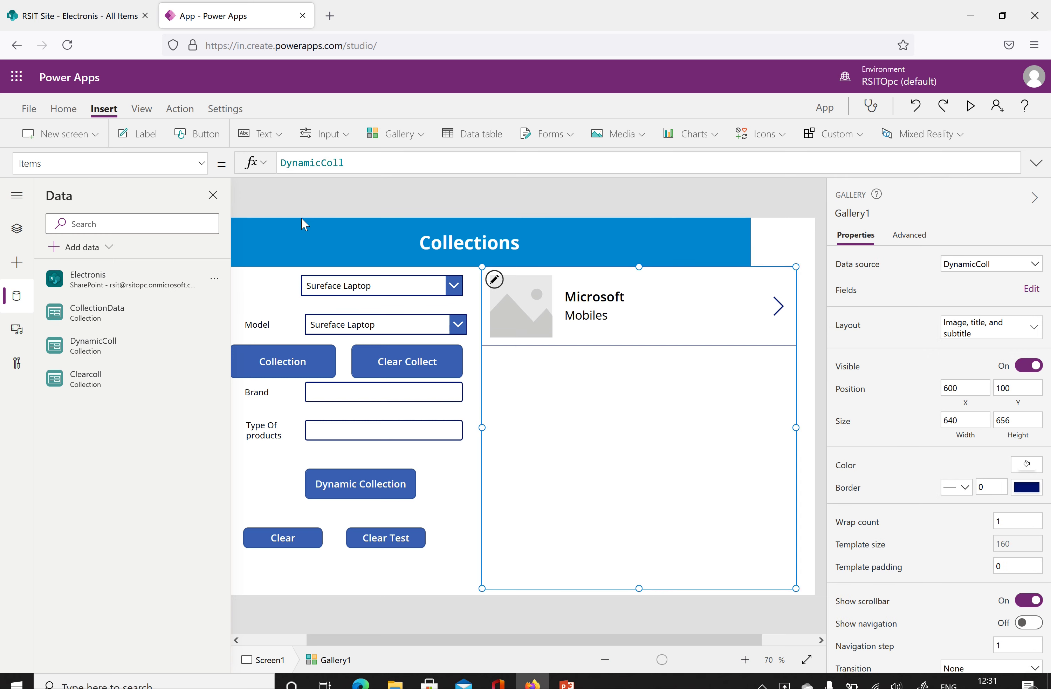
left_click(277, 303)
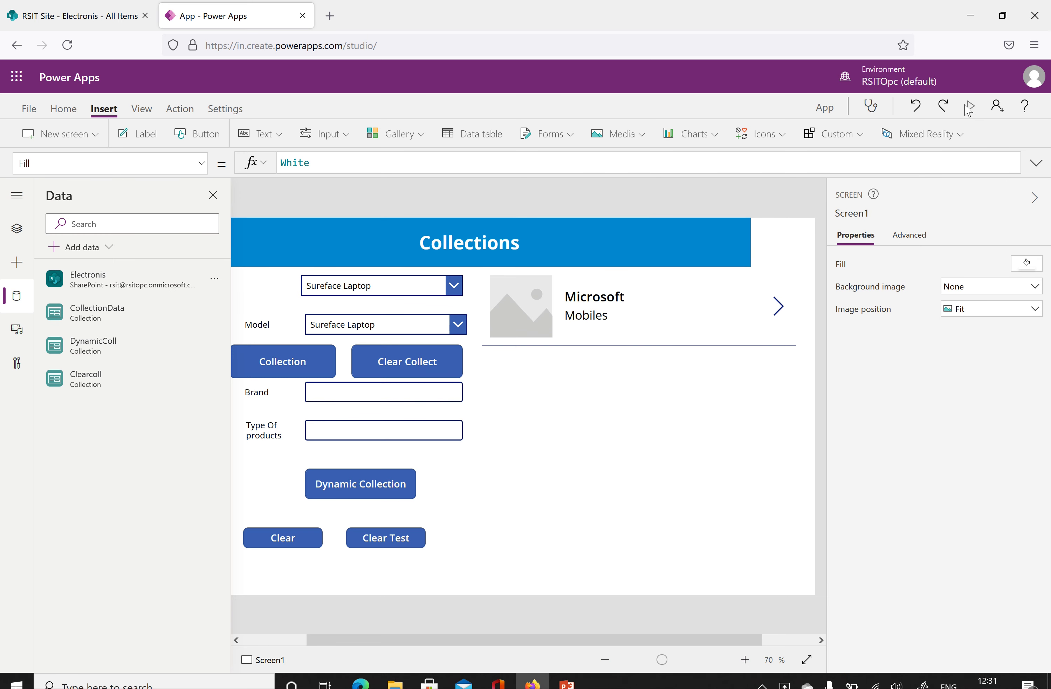
Preview the app and compare the last entries of the new dropdown with those of the Model dropdown
left_click(969, 107)
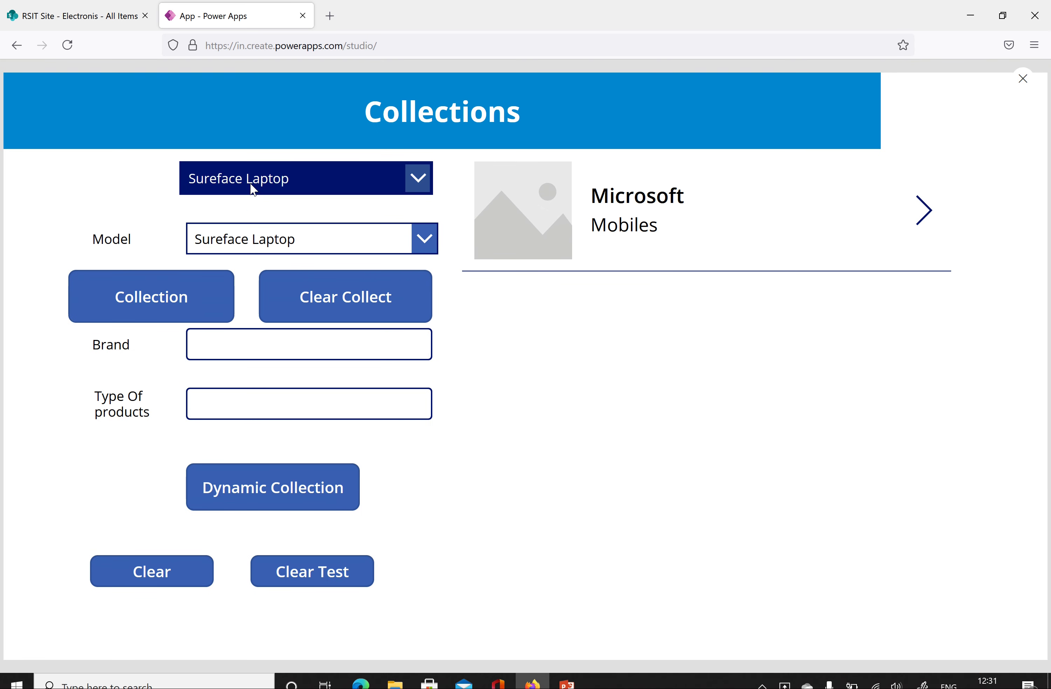
left_click(253, 190)
scroll(265, 353, "down", 3)
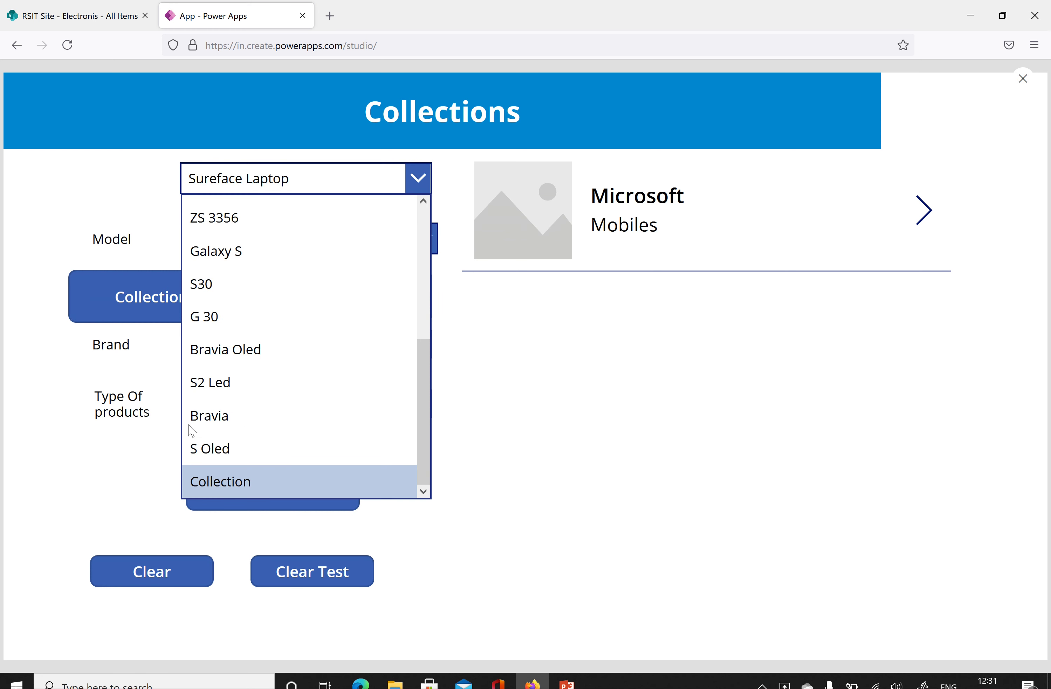
left_click(103, 188)
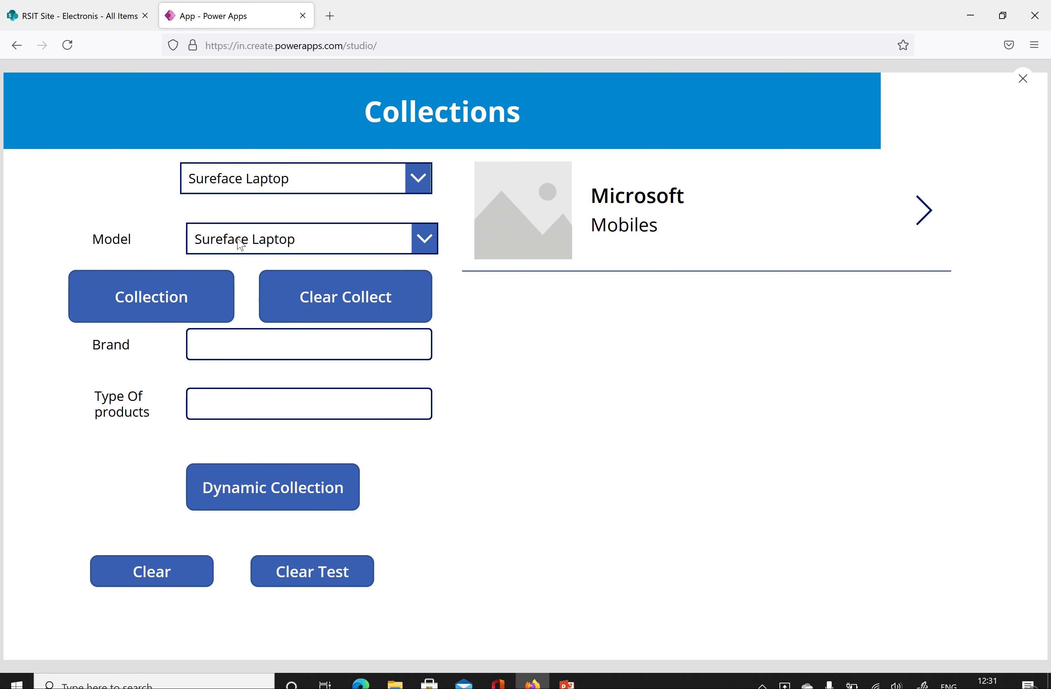
left_click(317, 249)
scroll(298, 457, "down", 4)
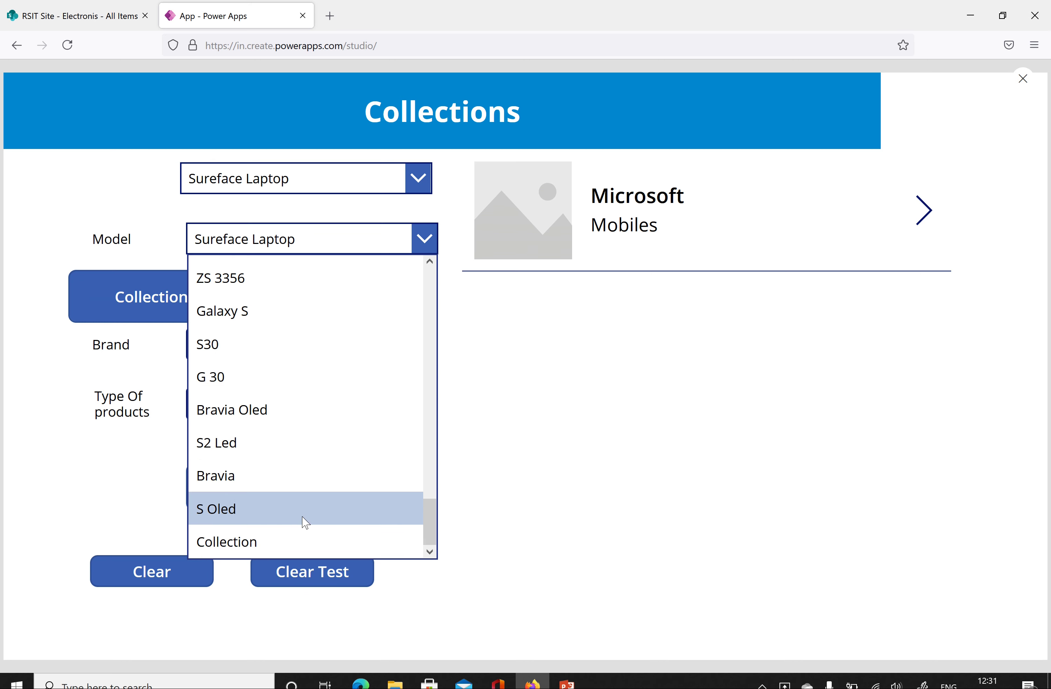
Switch to the SharePoint Electronis list and change item 16's Model to Test Collection in grid view, leaving grid view when done
left_click(76, 16)
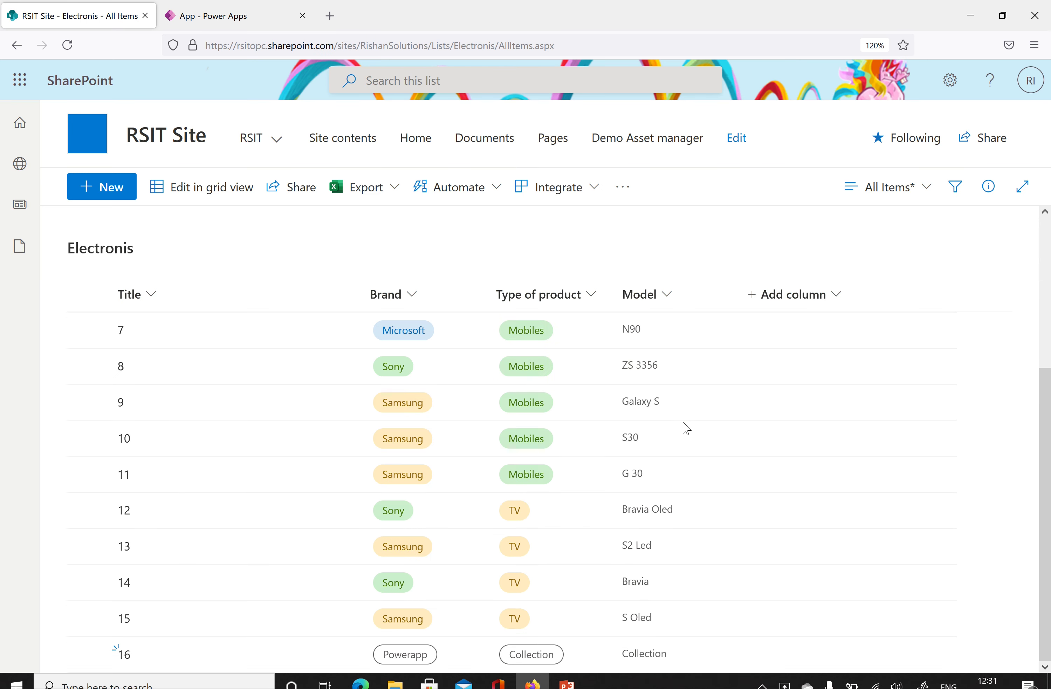
left_click(218, 188)
scroll(576, 535, "down", 5)
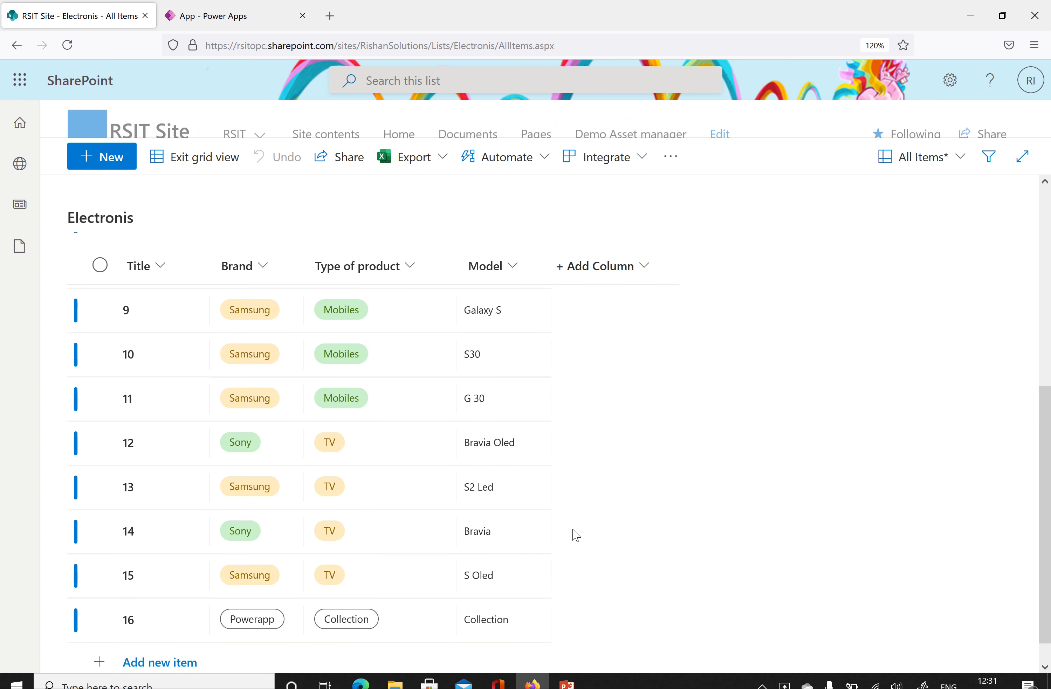
left_click(537, 550)
left_click(532, 588)
left_click(514, 589)
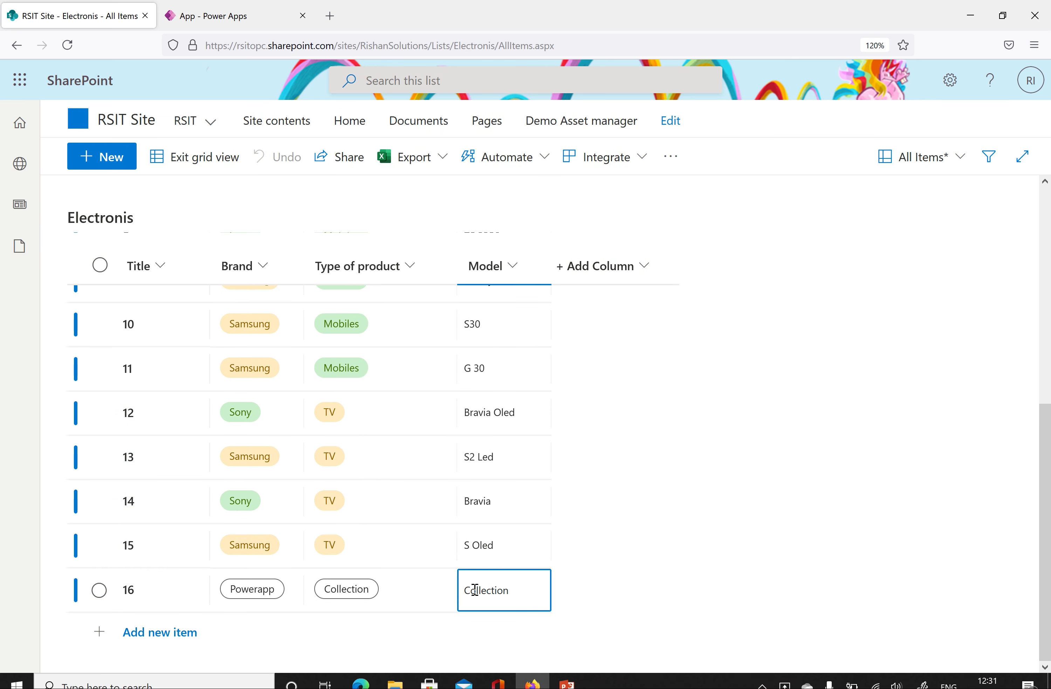
type("Test")
key("Return")
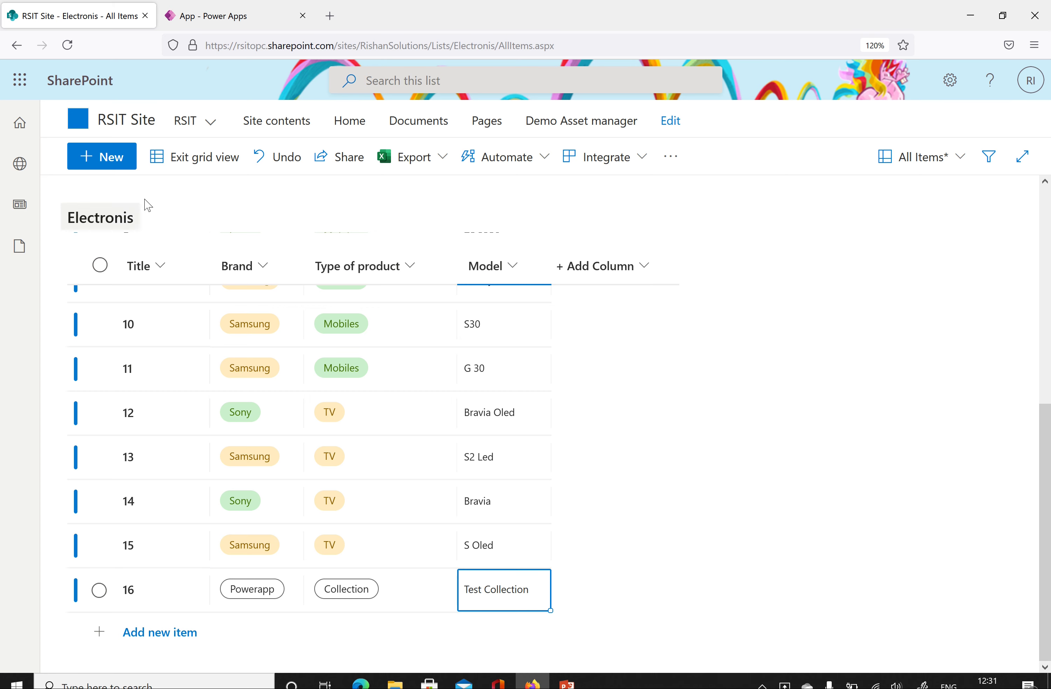
left_click(209, 154)
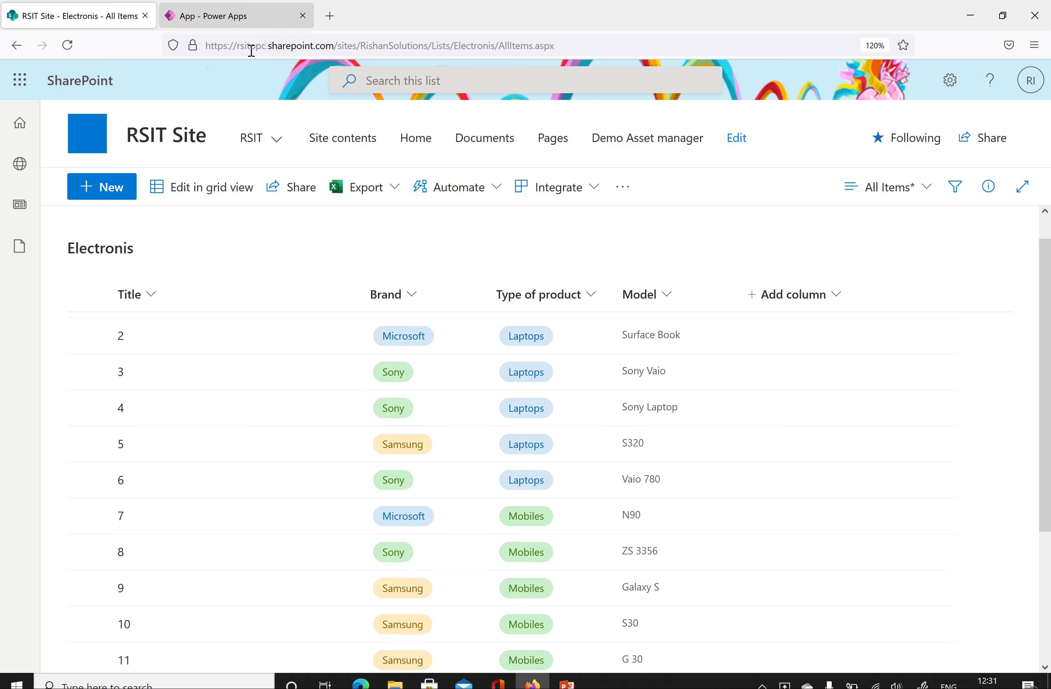
Switch back to Power Apps and restart the app preview
left_click(243, 18)
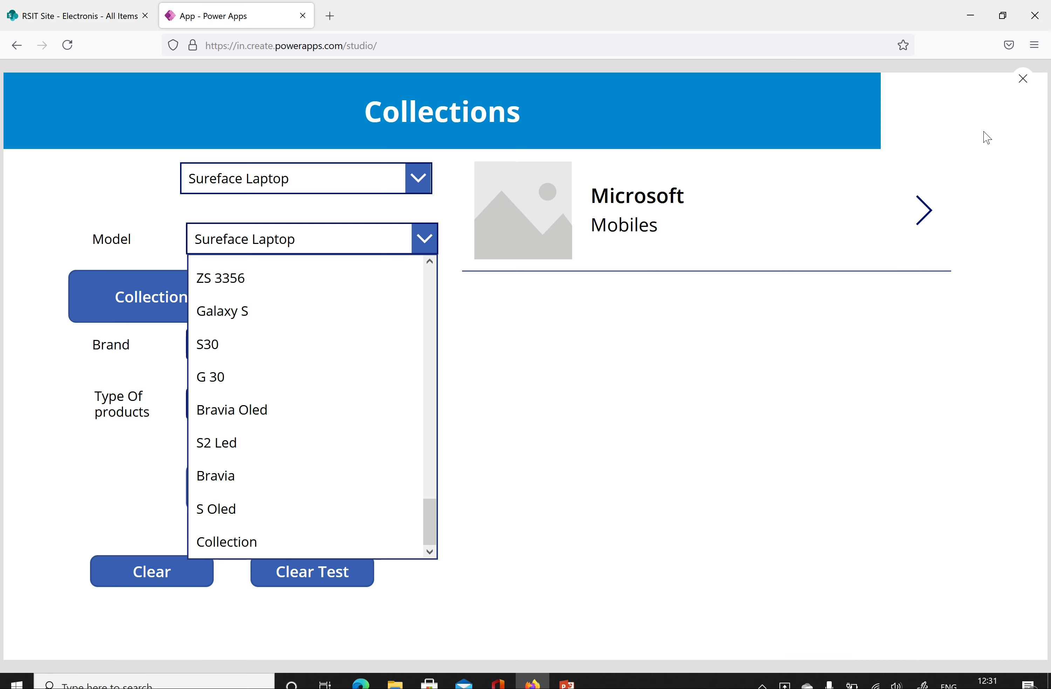
left_click(1025, 79)
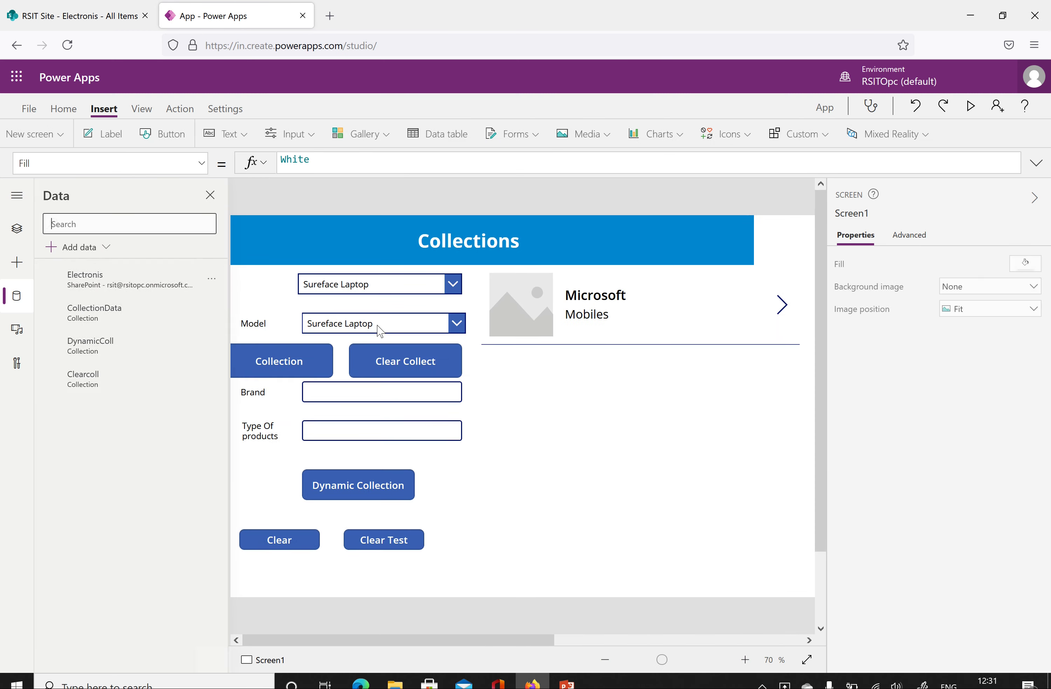
left_click(574, 489)
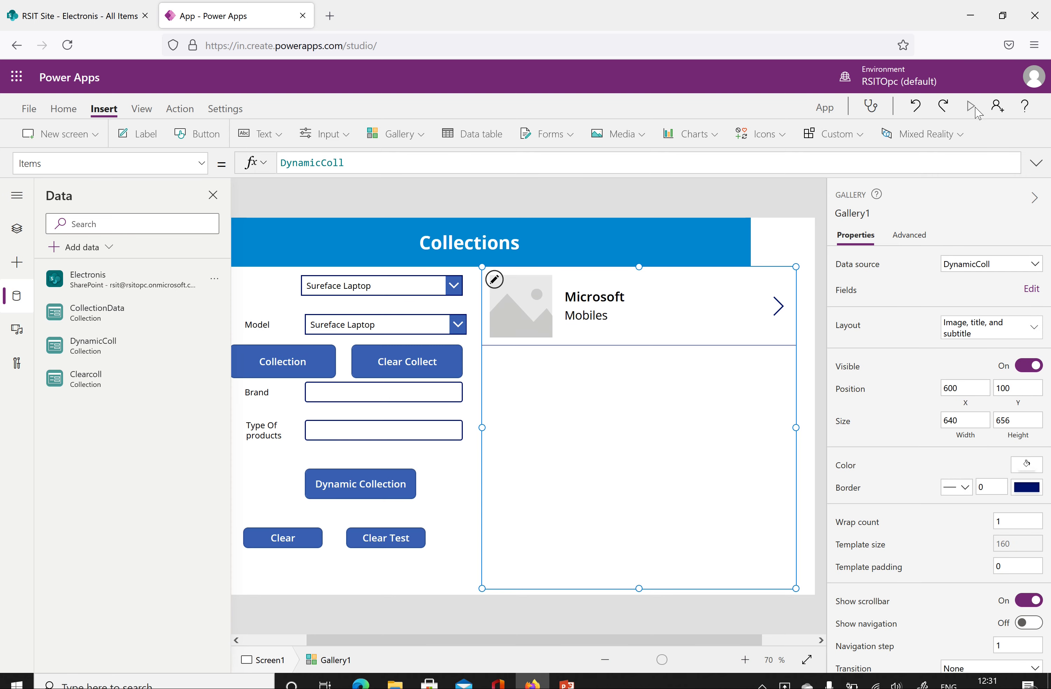
left_click(970, 105)
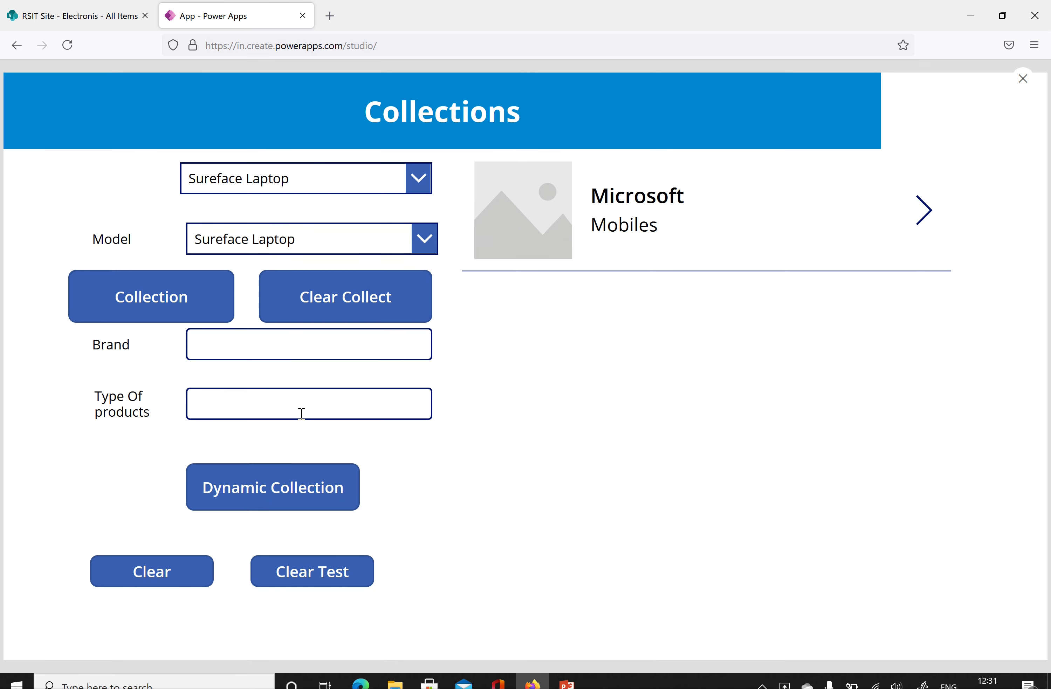
Run the Collection button and look through the Model dropdown's entries
left_click(192, 297)
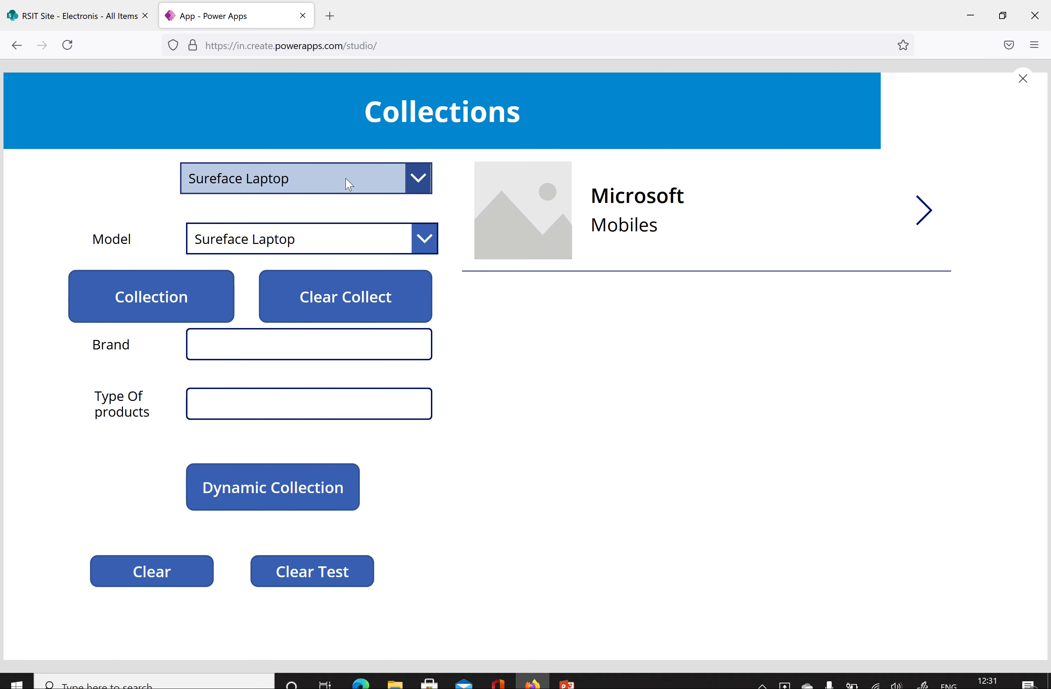
left_click(279, 238)
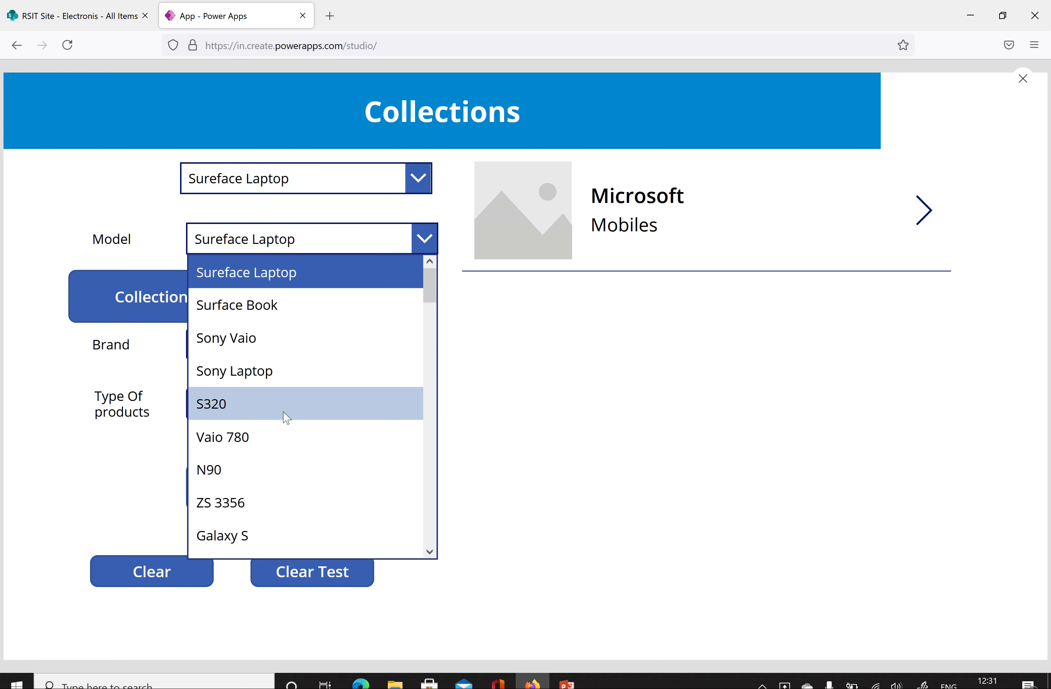
scroll(286, 423, "down", 5)
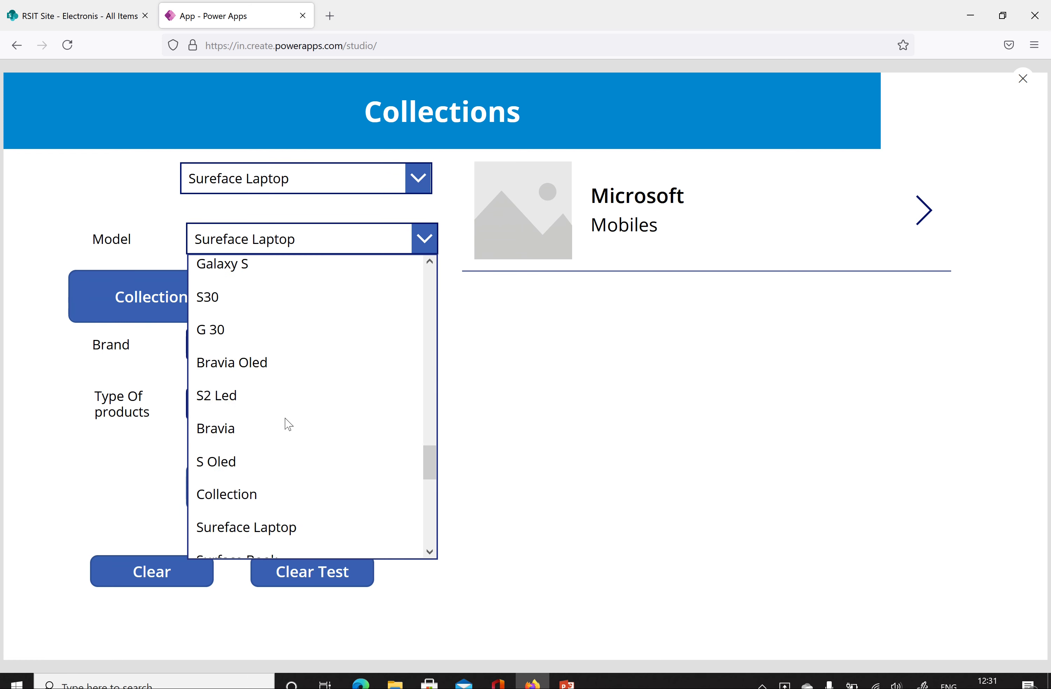
left_click(553, 342)
Run Clear Collect and check the last entries of the dropdown above Model
left_click(307, 174)
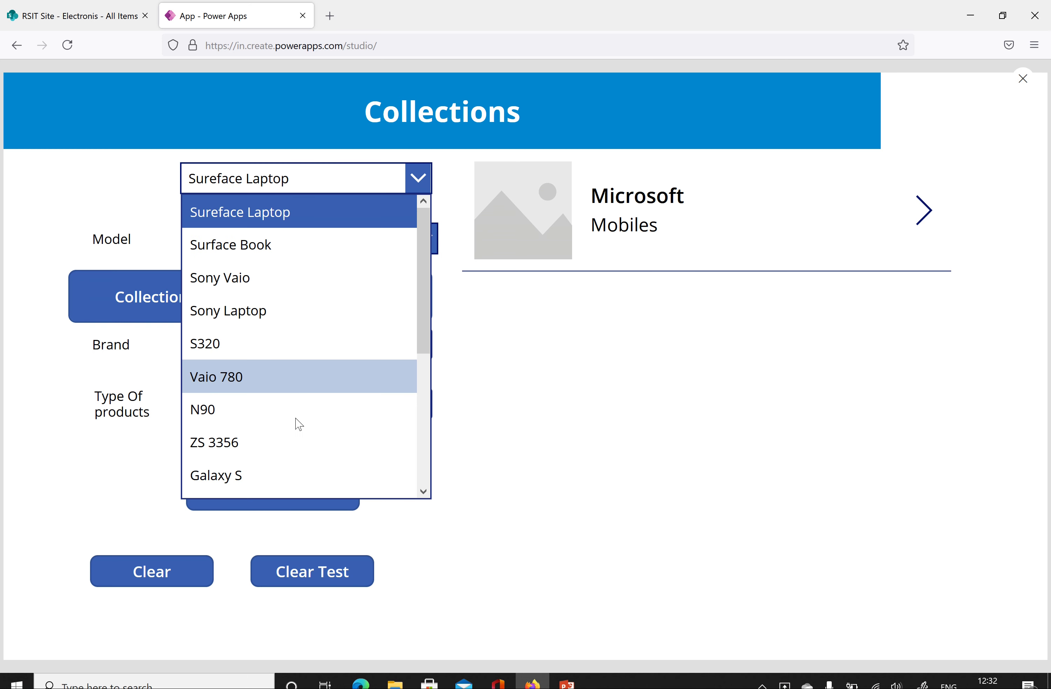
scroll(297, 430, "down", 5)
left_click(514, 328)
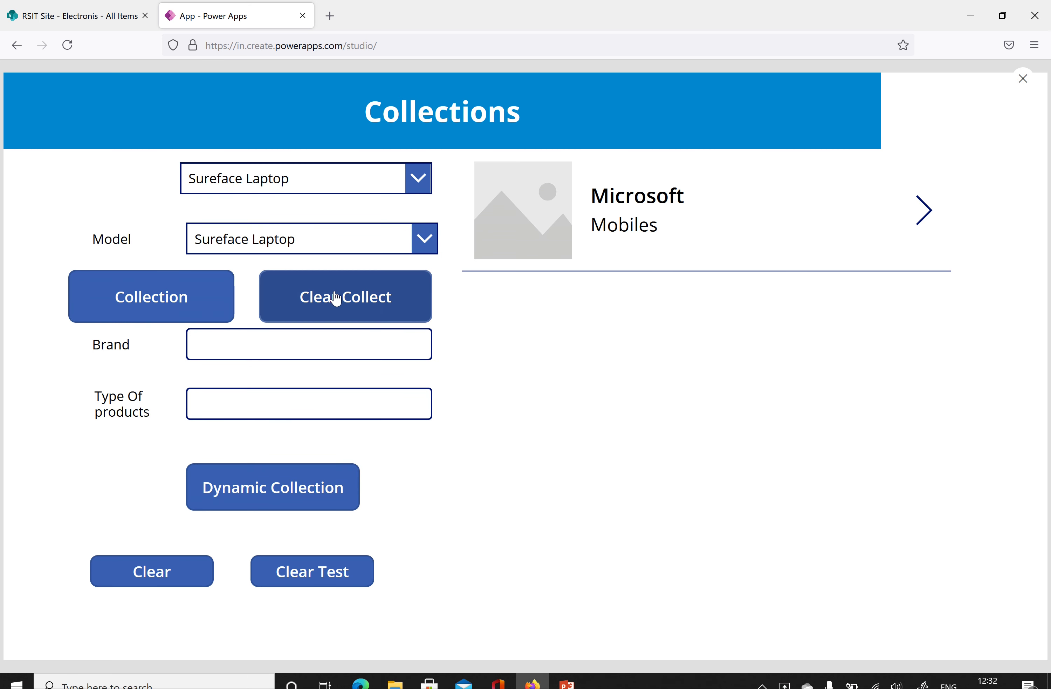
left_click(335, 178)
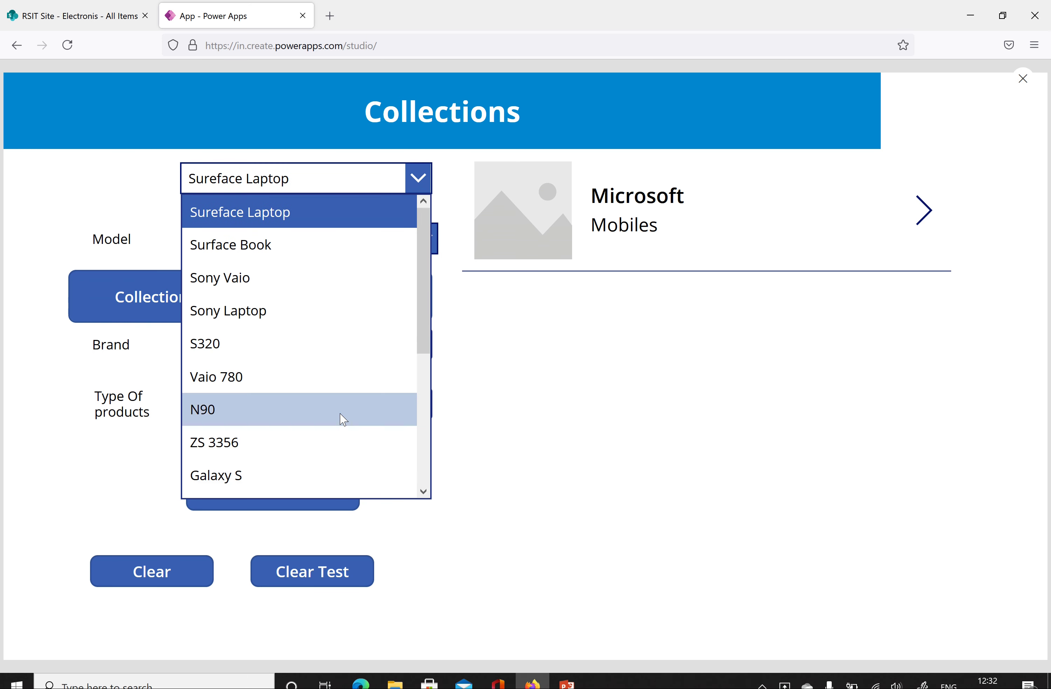
scroll(343, 419, "down", 5)
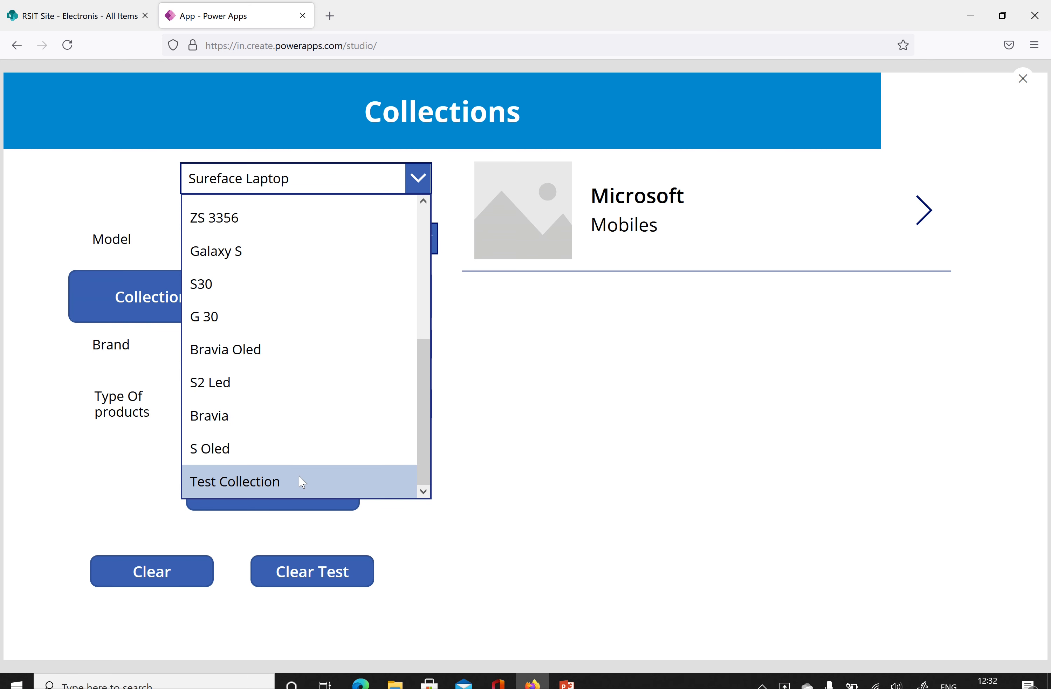
left_click(591, 405)
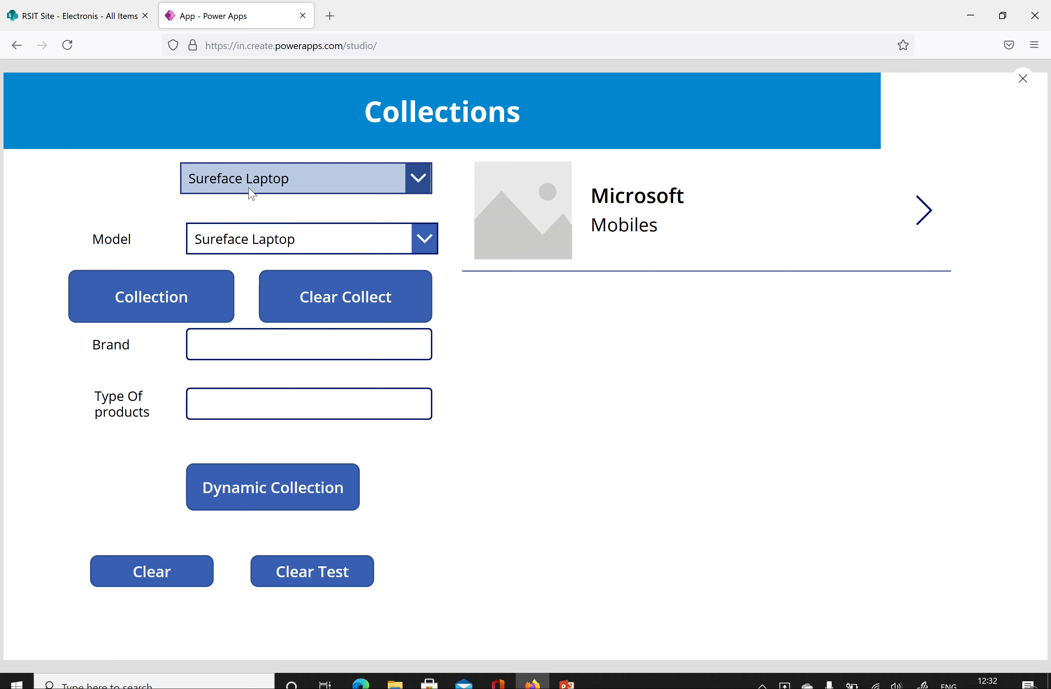
Compare the entries of the Model dropdown with those of the dropdown above it, looking for repeated models
left_click(226, 245)
scroll(308, 384, "down", 1)
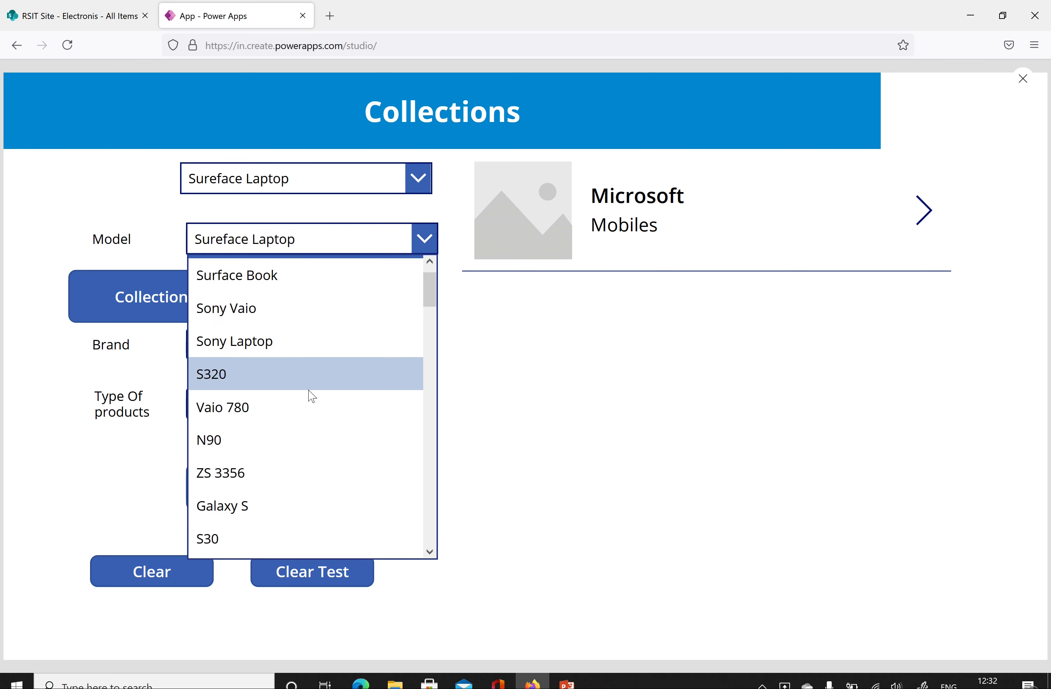
scroll(312, 395, "down", 5)
scroll(322, 404, "up", 6)
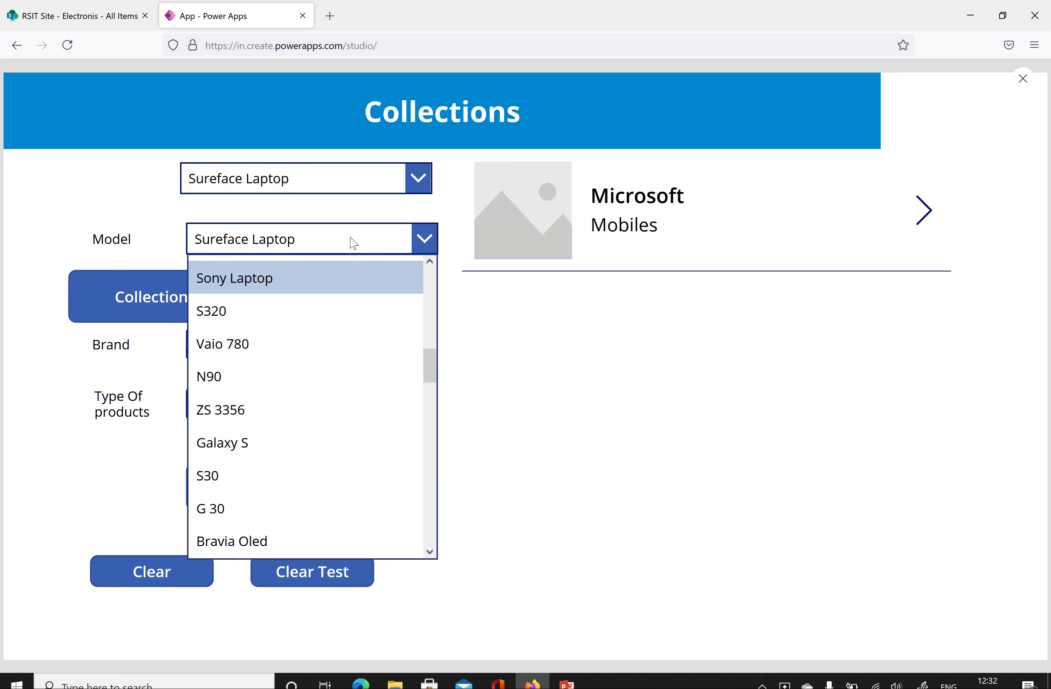
left_click(418, 178)
scroll(306, 344, "down", 5)
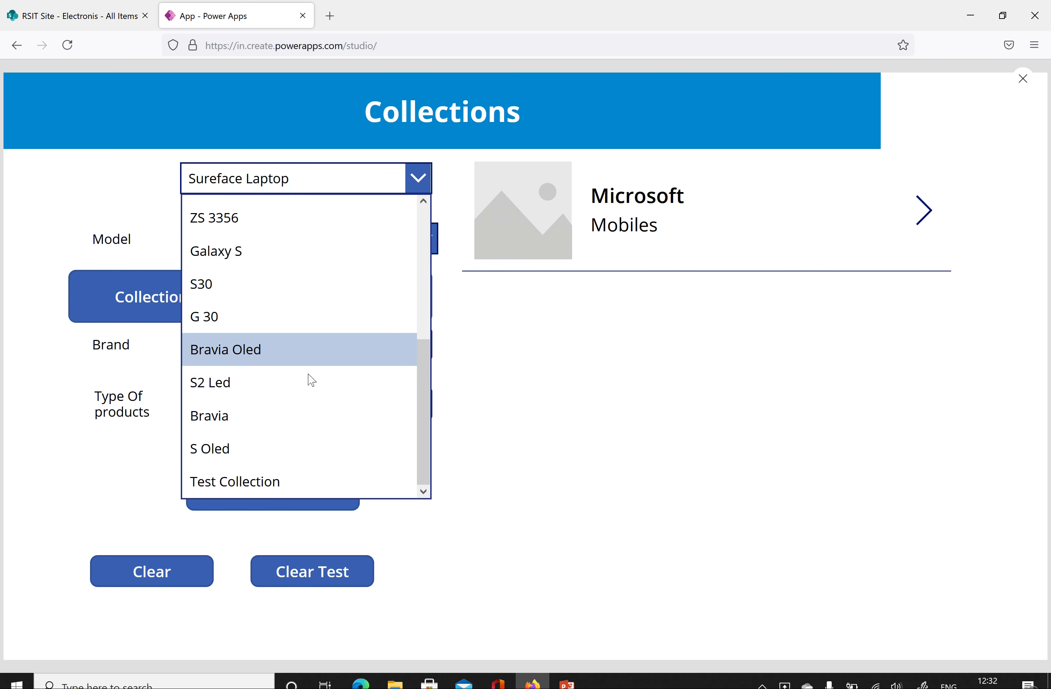
scroll(312, 387, "up", 6)
scroll(319, 351, "down", 5)
scroll(319, 353, "up", 5)
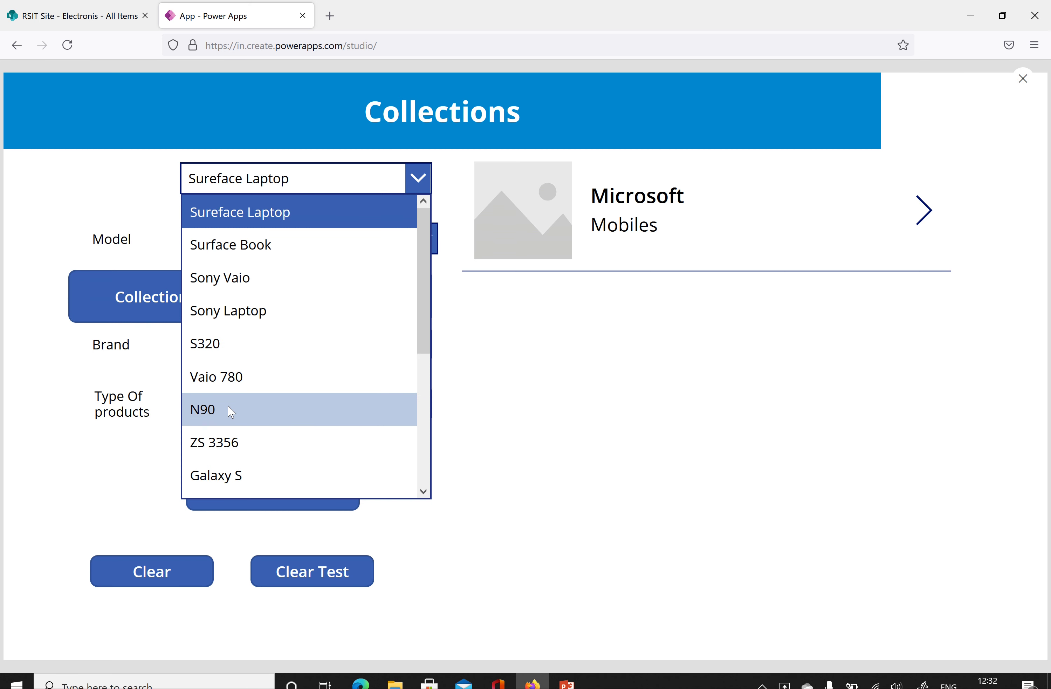
scroll(244, 457, "down", 5)
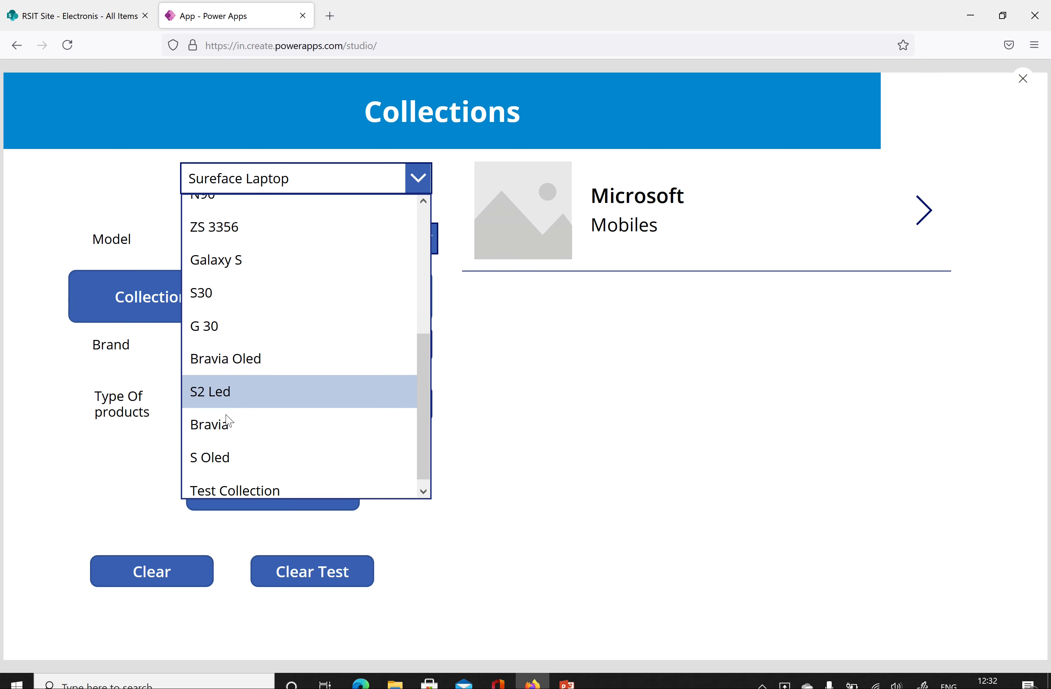
scroll(318, 472, "down", 1)
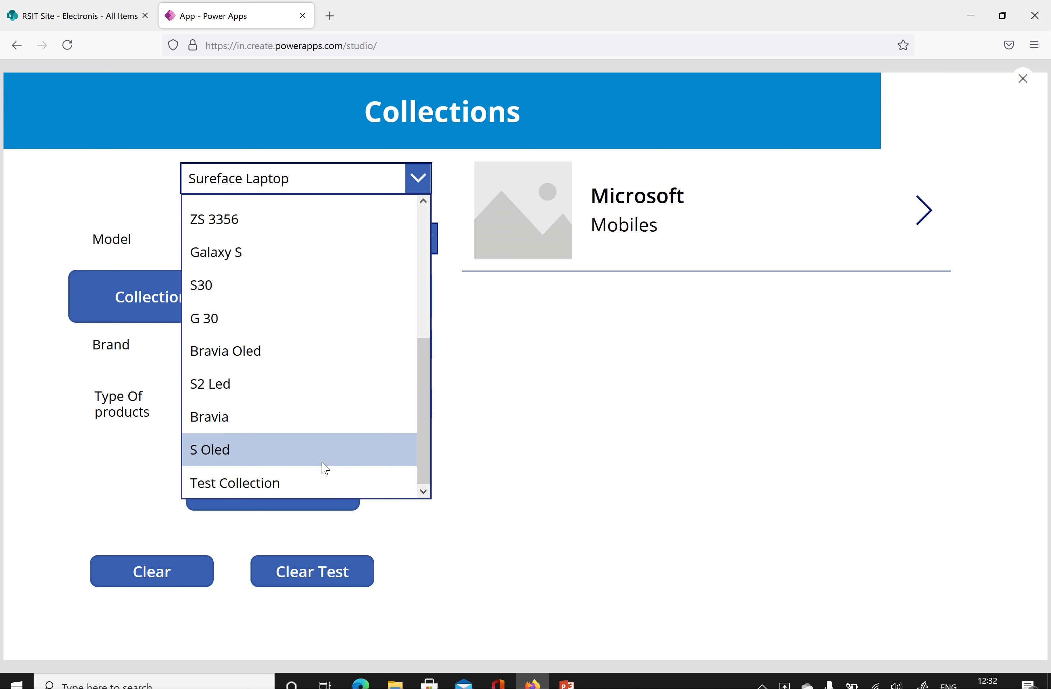
left_click(532, 368)
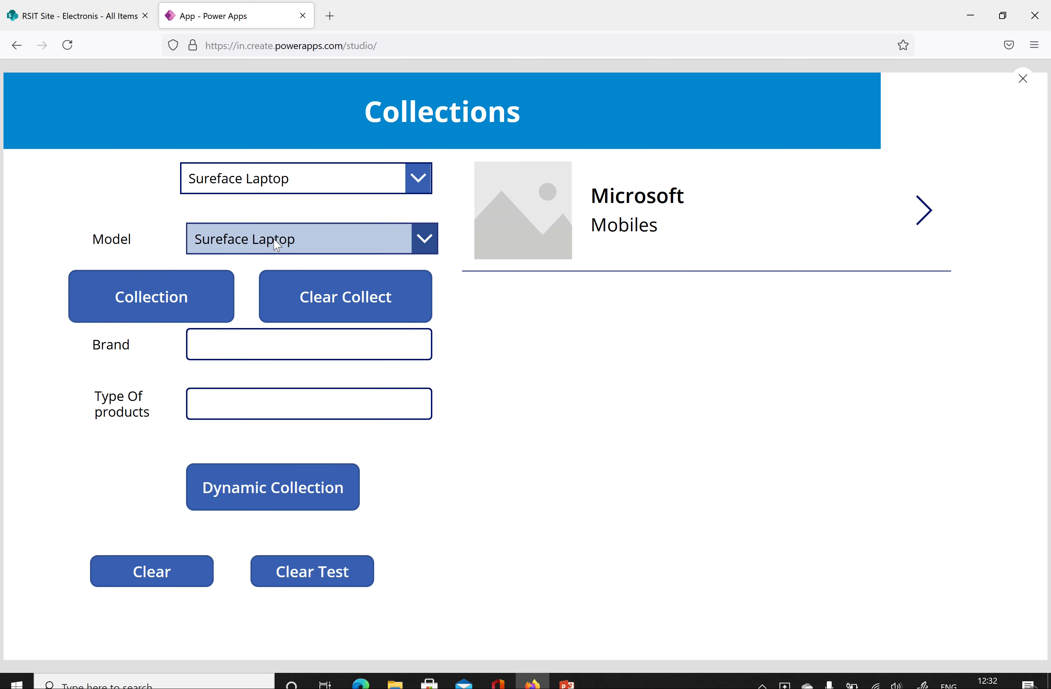
Read through the Model dropdown's accumulated entries down to the last one
left_click(277, 242)
scroll(277, 314, "down", 10)
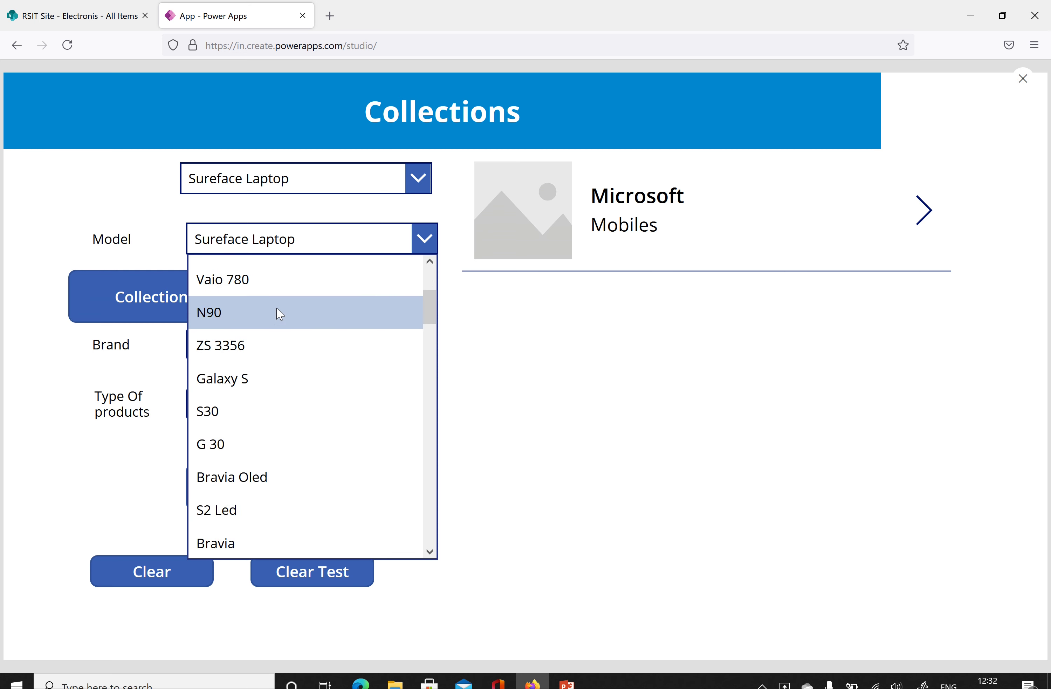
scroll(279, 313, "down", 5)
scroll(280, 314, "down", 8)
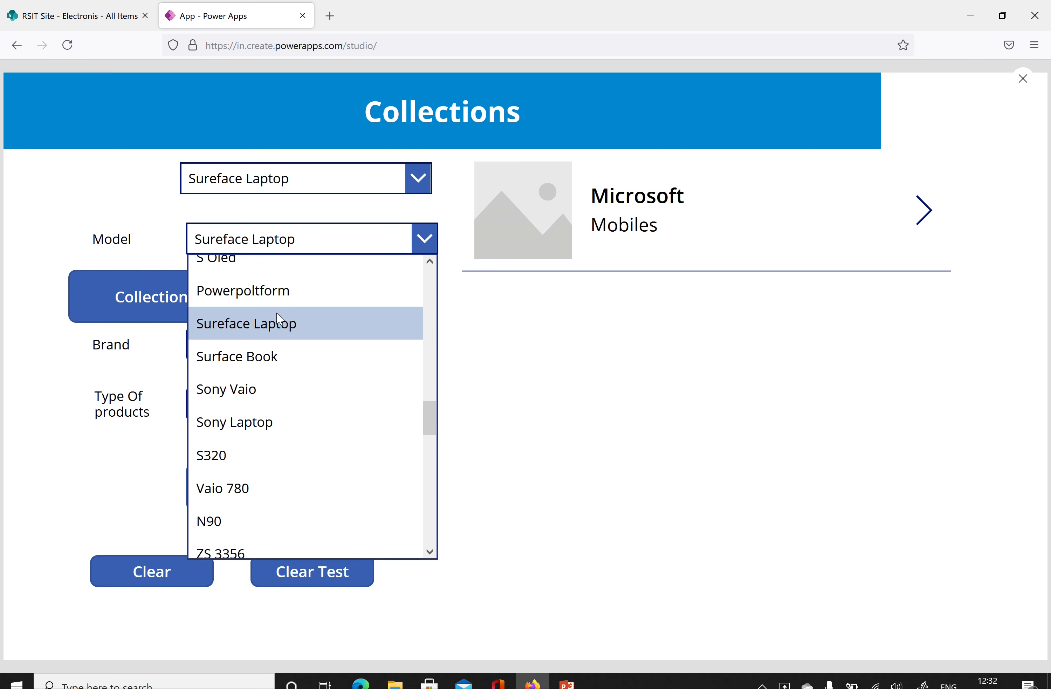
scroll(303, 393, "down", 3)
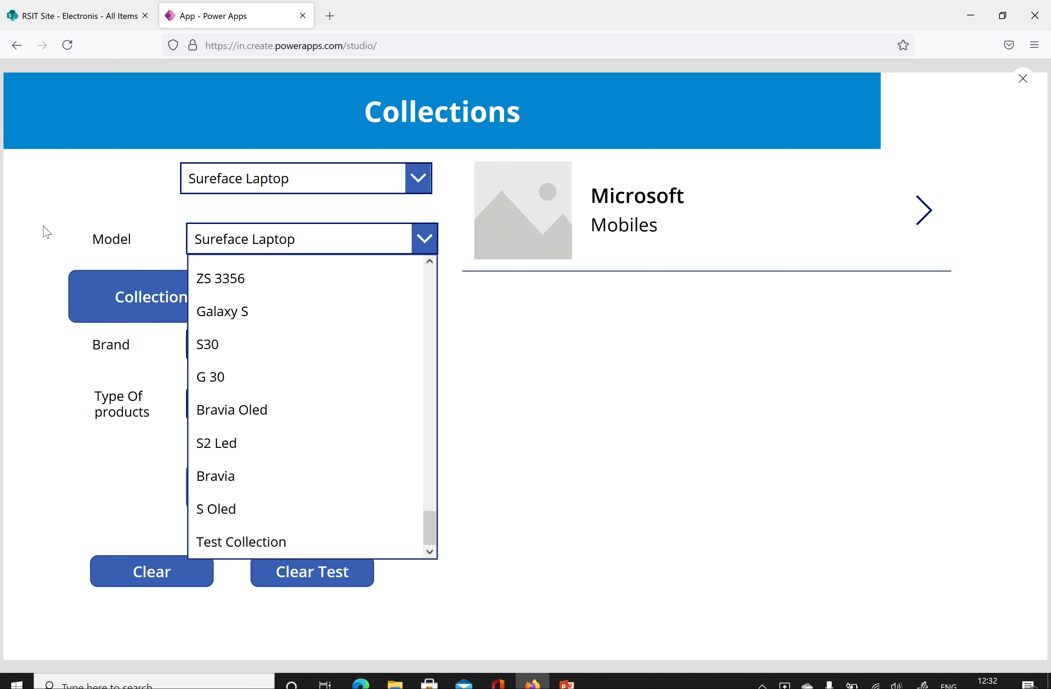
left_click(26, 229)
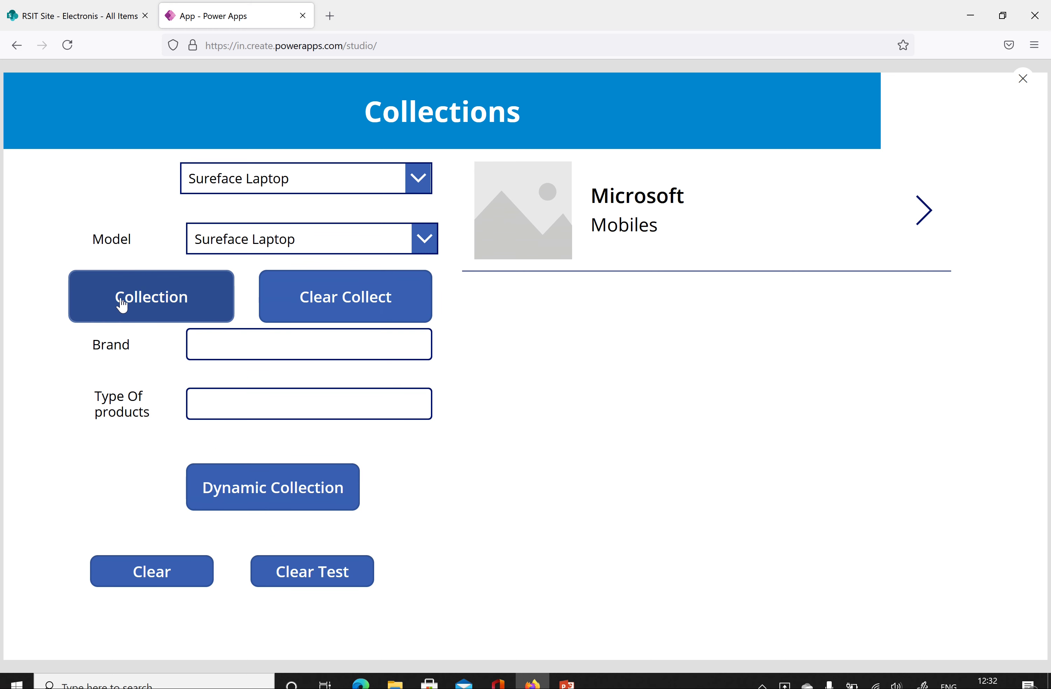
Check the Model dropdown for older item 16 values, and compare its last entry with that of the dropdown above
left_click(295, 237)
scroll(287, 358, "down", 4)
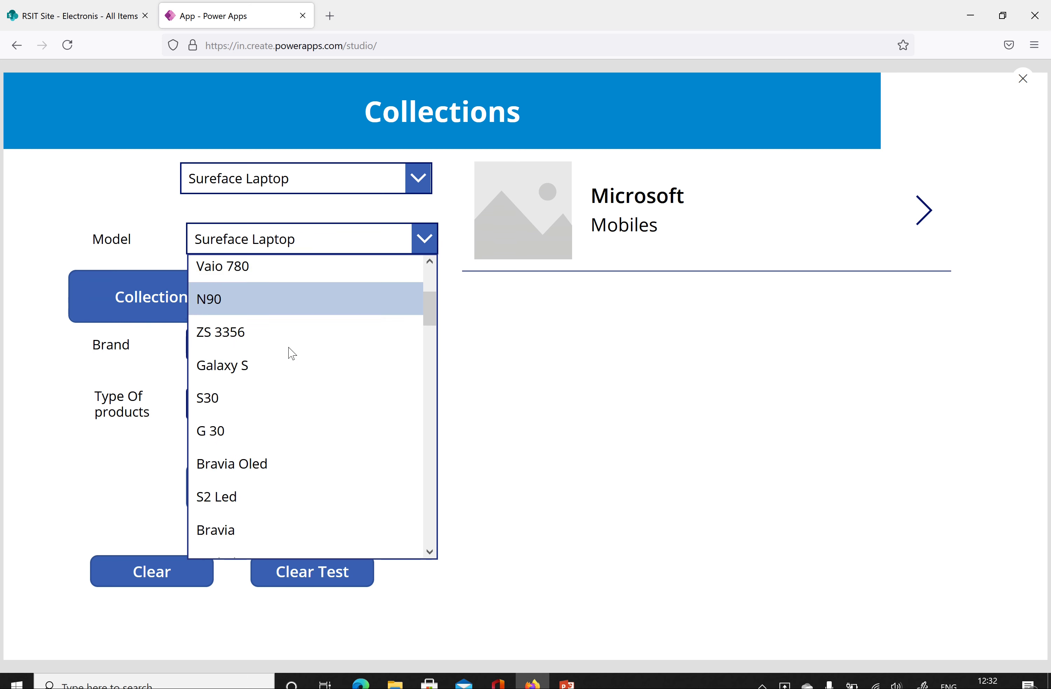
scroll(292, 354, "down", 6)
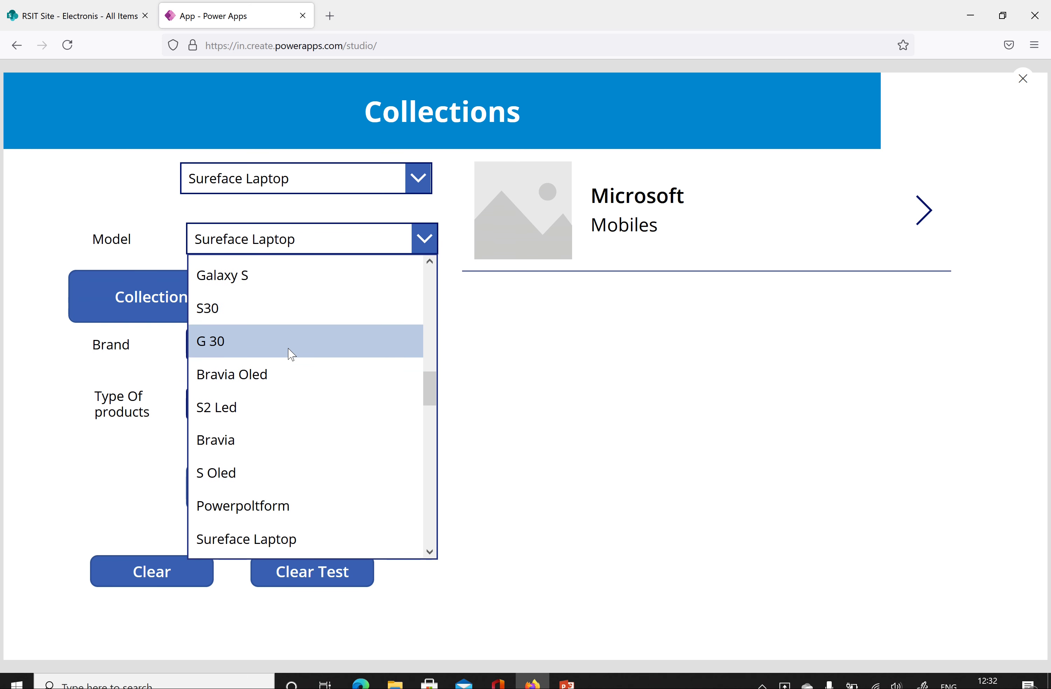
scroll(275, 403, "down", 8)
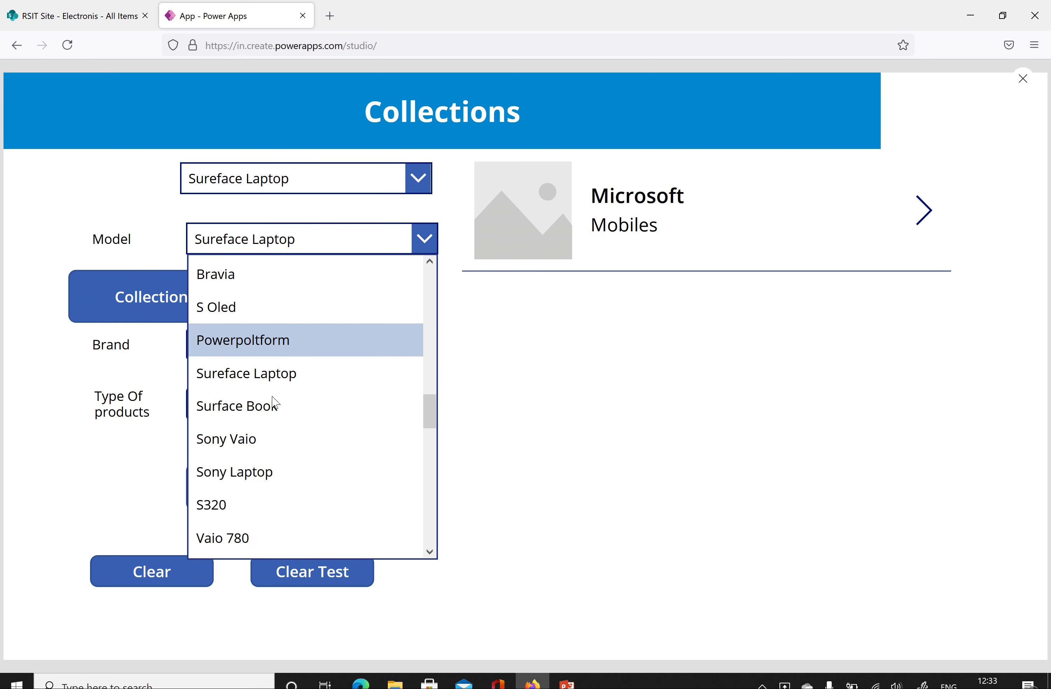
scroll(275, 402, "down", 3)
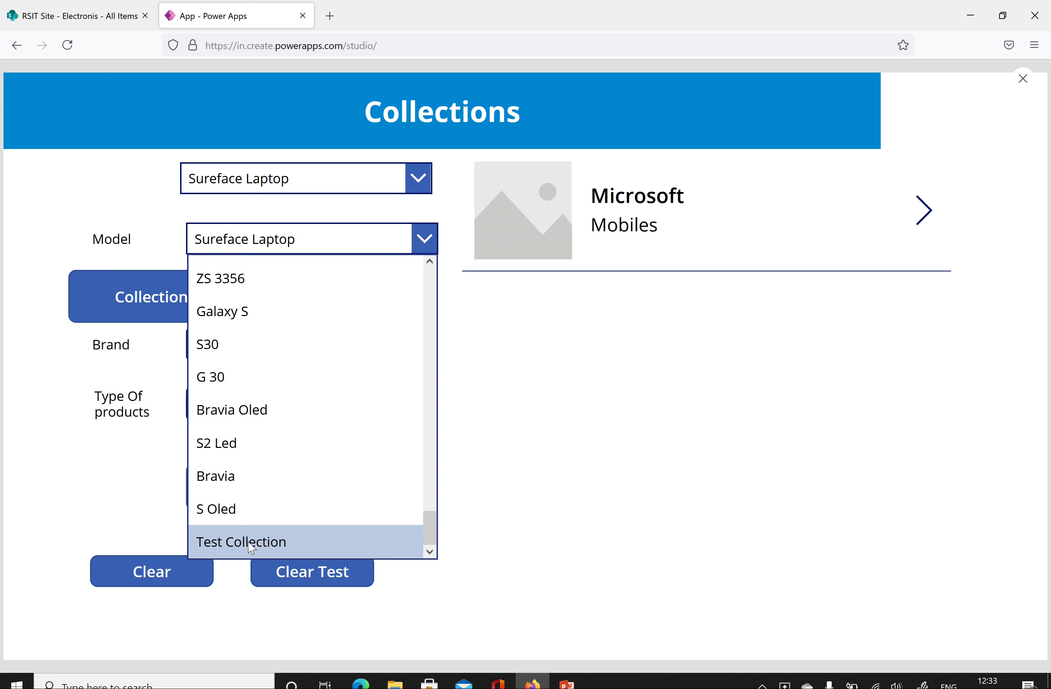
left_click(76, 165)
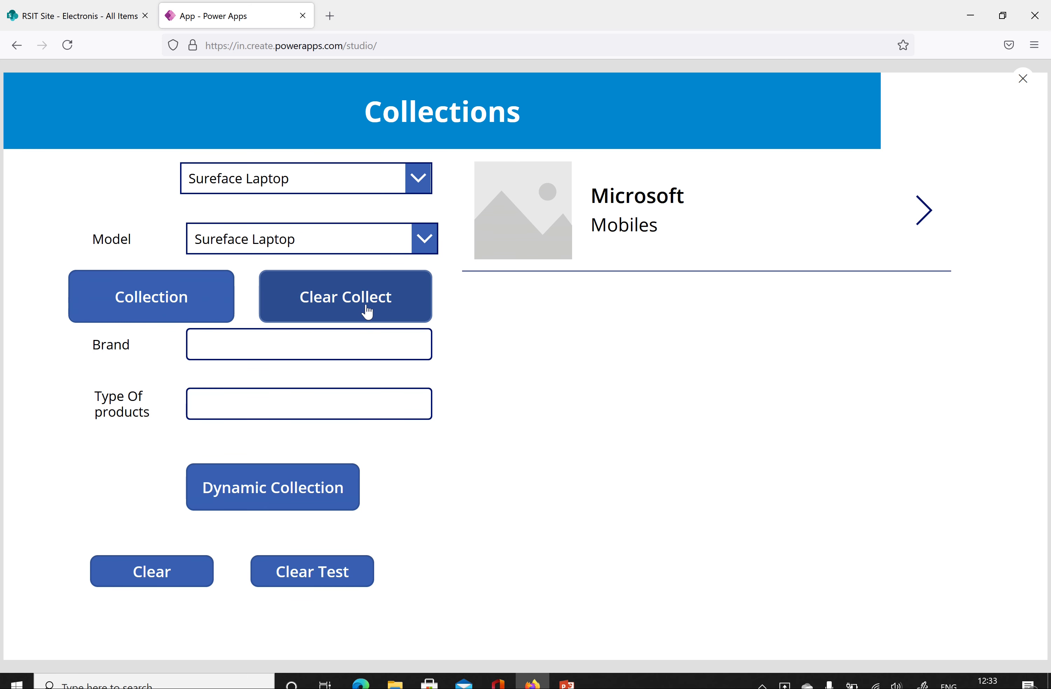
left_click(352, 182)
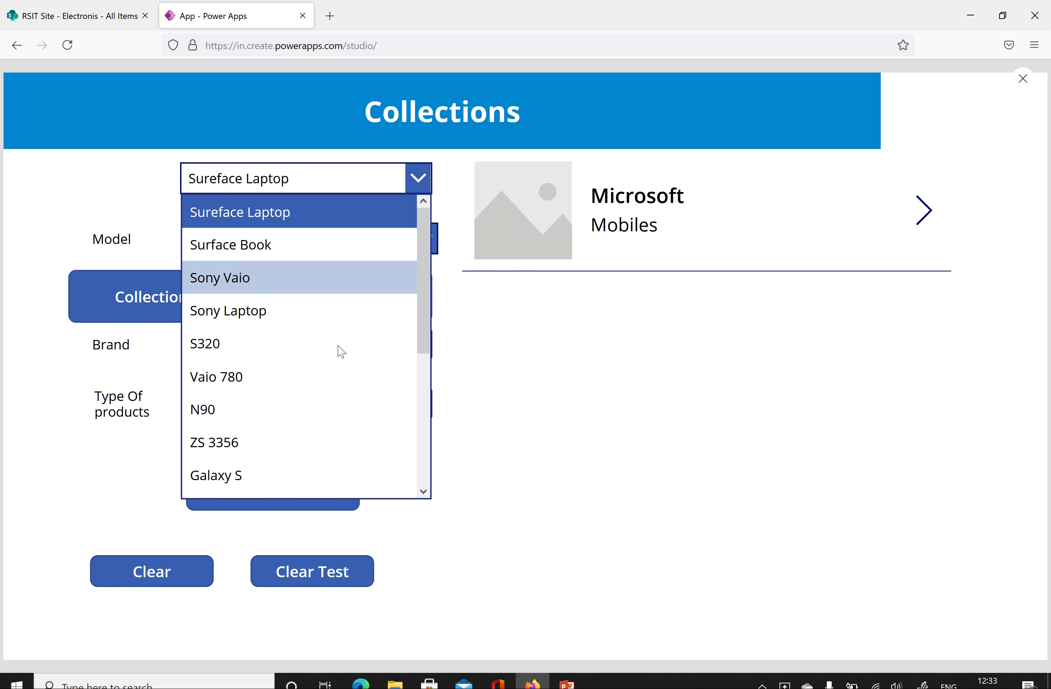
scroll(341, 352, "down", 5)
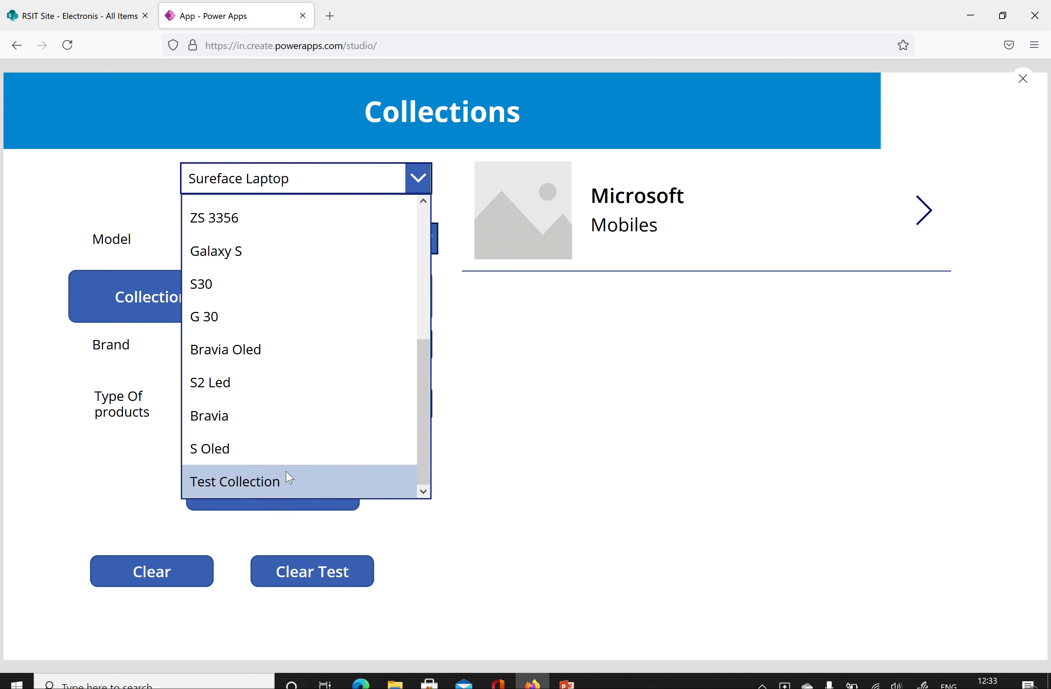
Run Collection once more and look through the Model dropdown's entries for repeated models
left_click(591, 373)
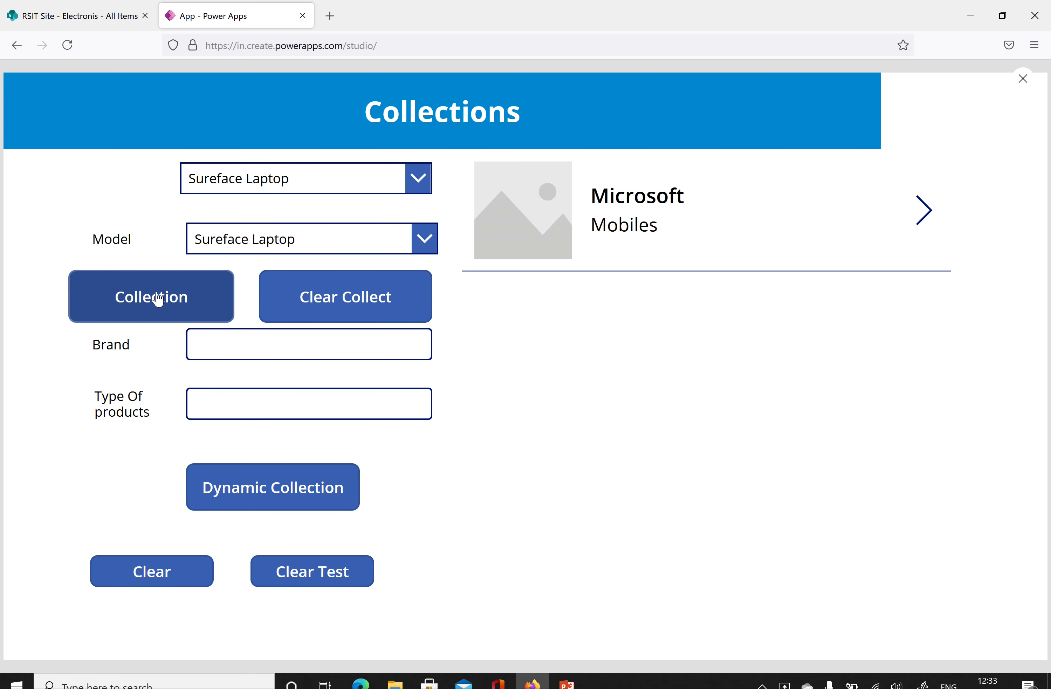
left_click(127, 299)
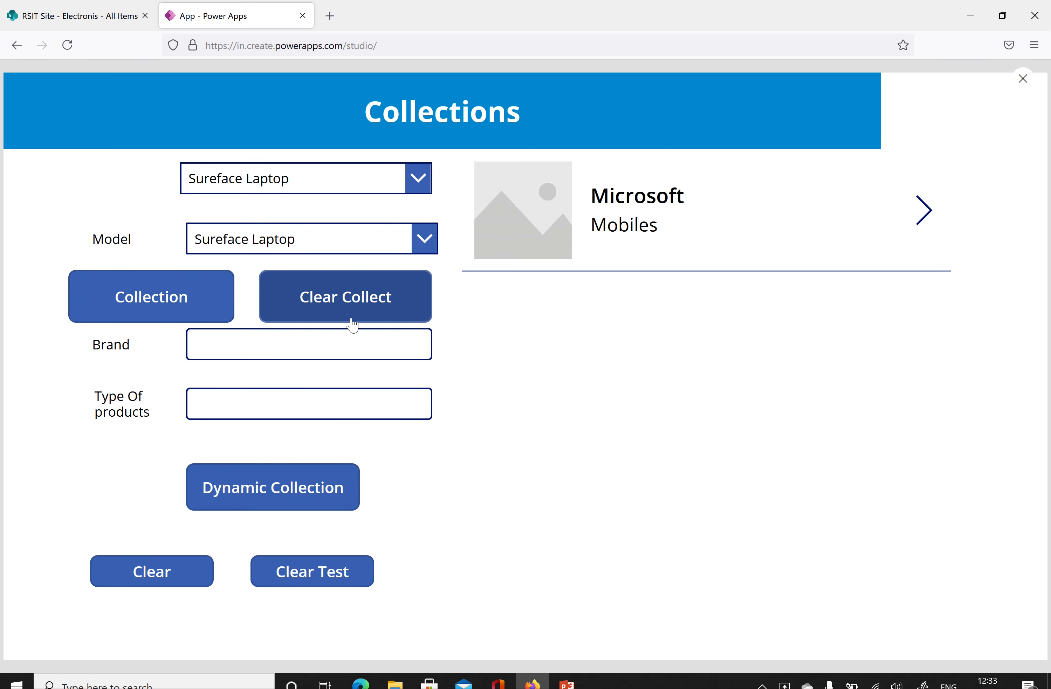
left_click(330, 239)
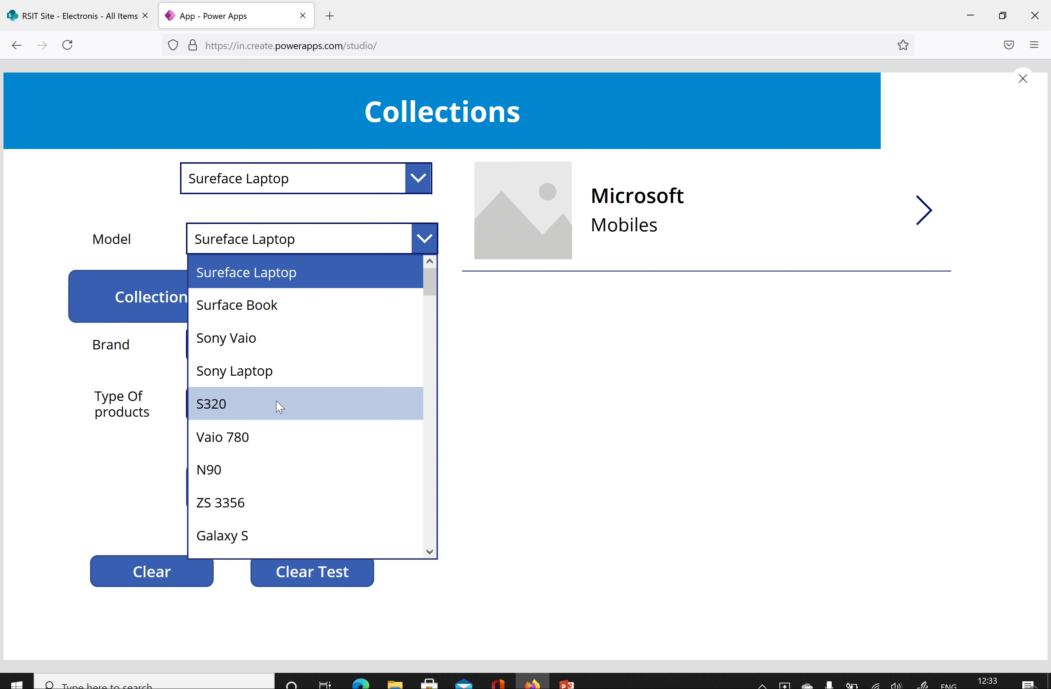
scroll(275, 405, "down", 3)
scroll(275, 405, "up", 2)
scroll(275, 405, "down", 1)
scroll(277, 401, "up", 3)
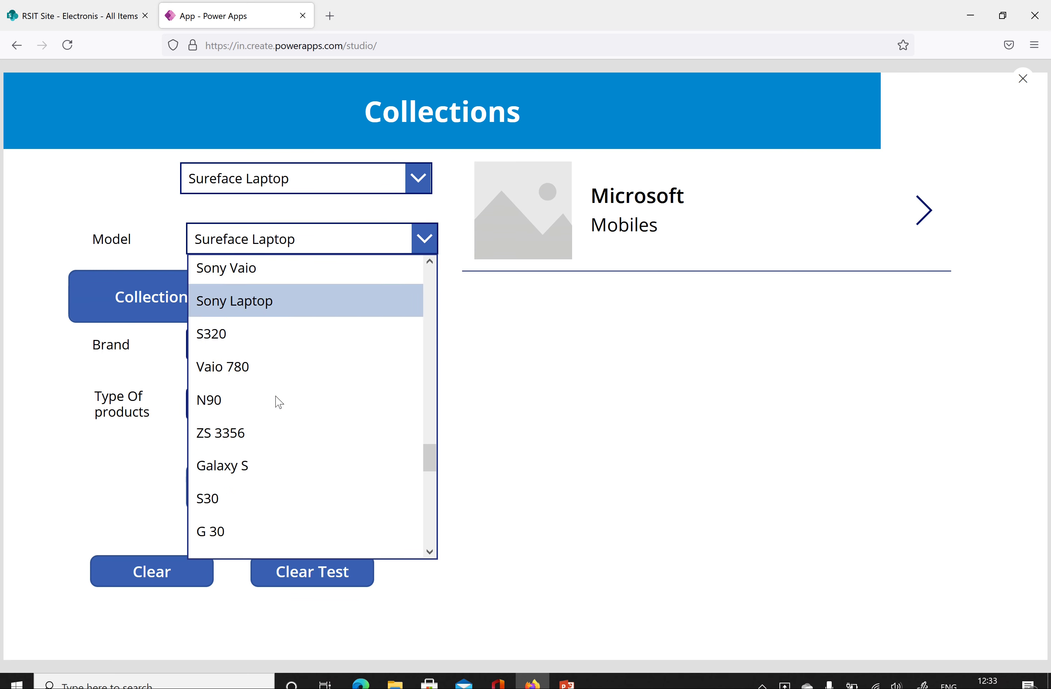
scroll(282, 418, "down", 4)
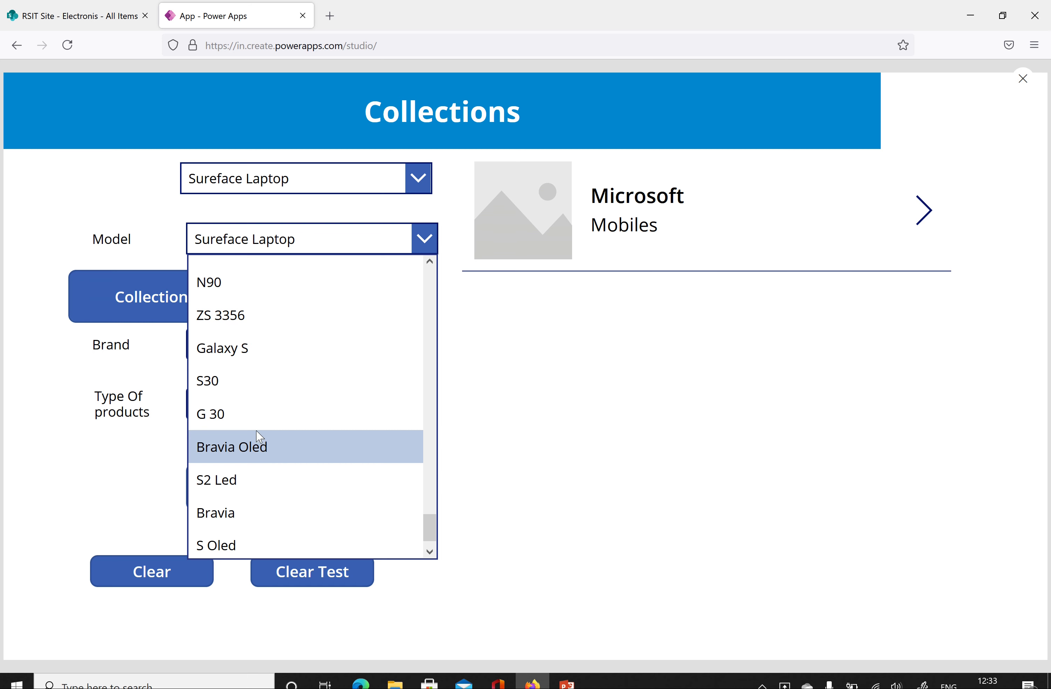
scroll(255, 429, "down", 5)
scroll(251, 425, "down", 5)
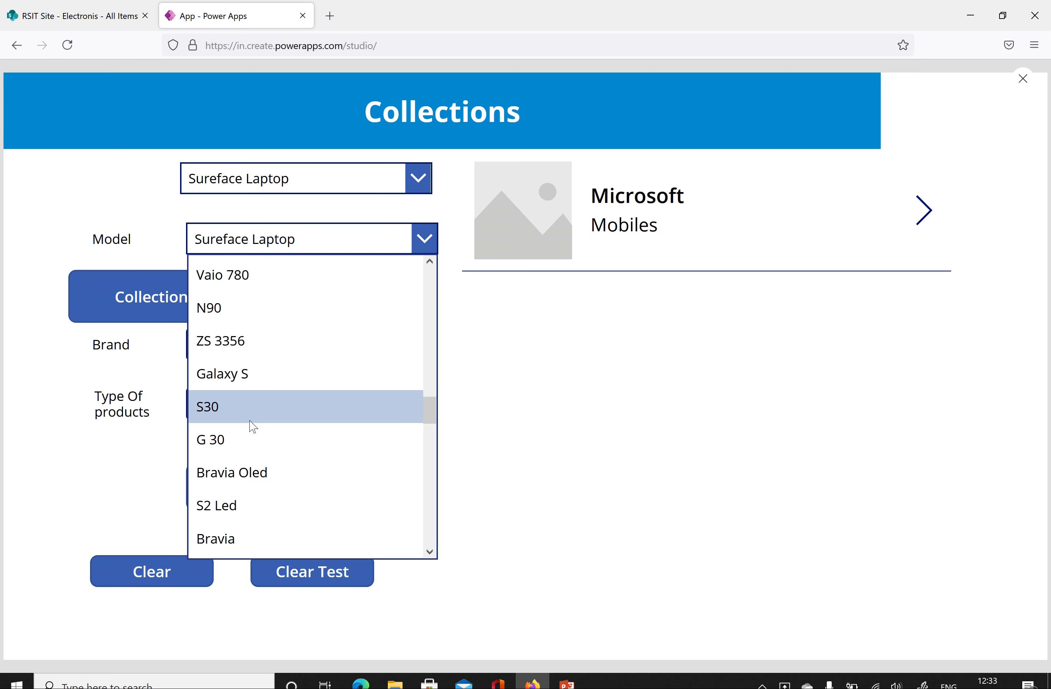
left_click(582, 408)
Run Clear Collect twice and check the dropdown above Model from its last entry back to the first
left_click(332, 306)
left_click(333, 306)
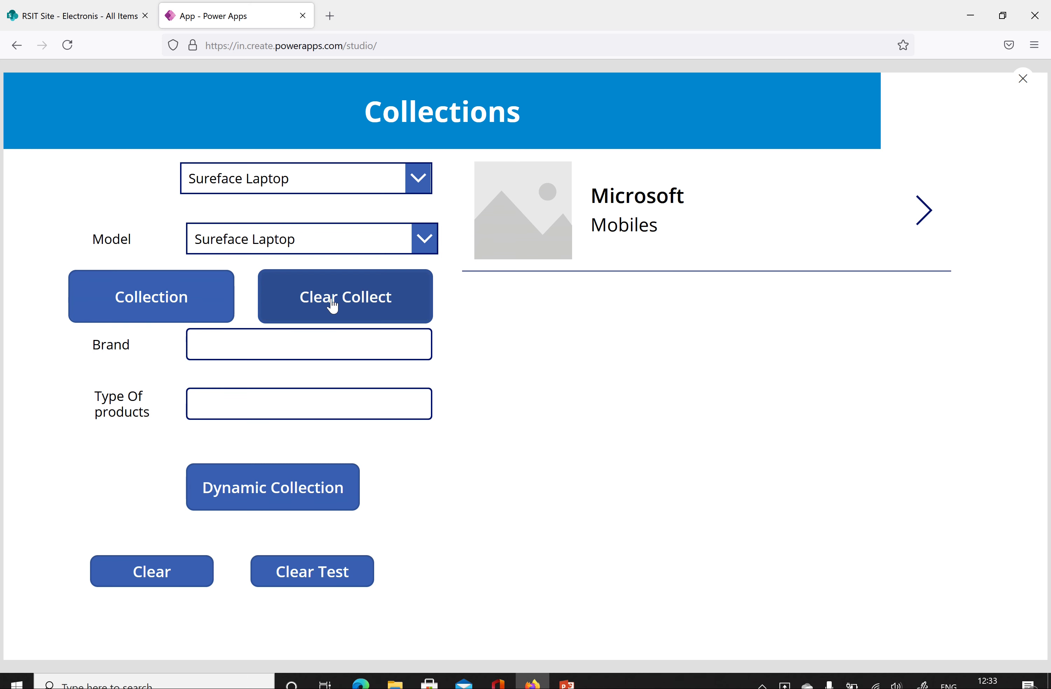
left_click(368, 181)
scroll(329, 366, "down", 5)
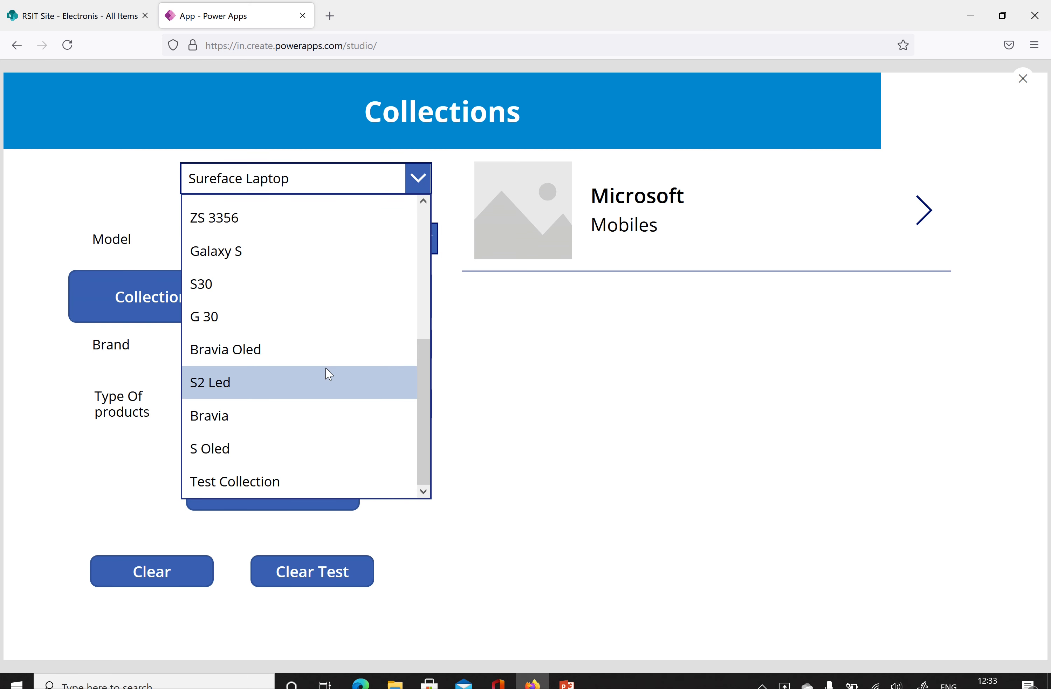
scroll(319, 403, "up", 5)
left_click(561, 380)
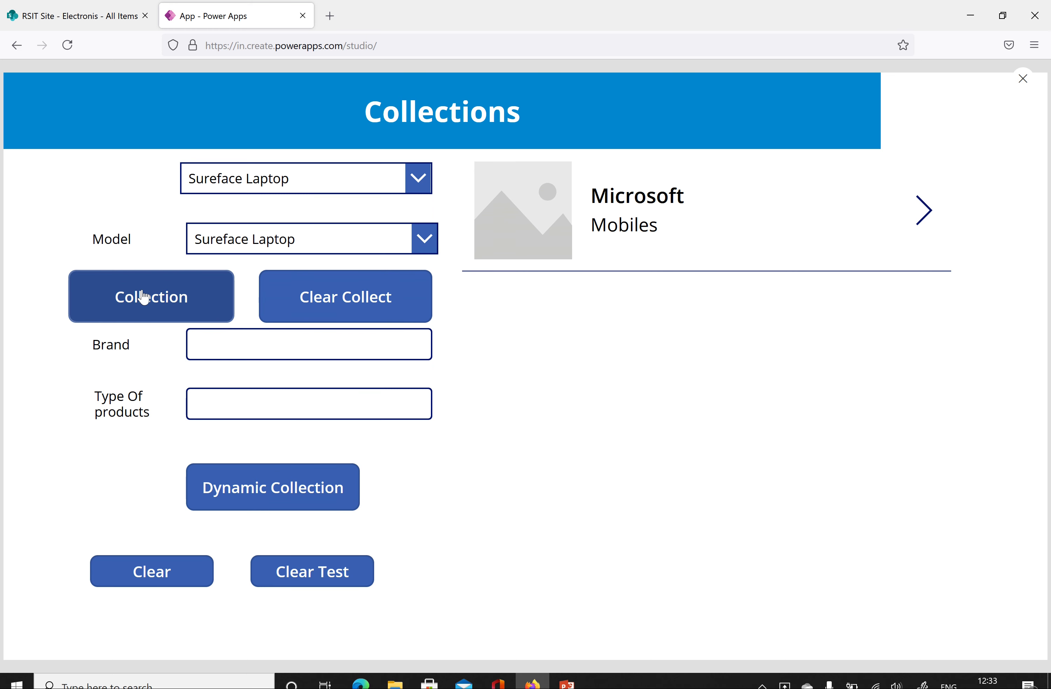
Run Collection again before and after reading the dropdown above Model down to its last entry
left_click(155, 302)
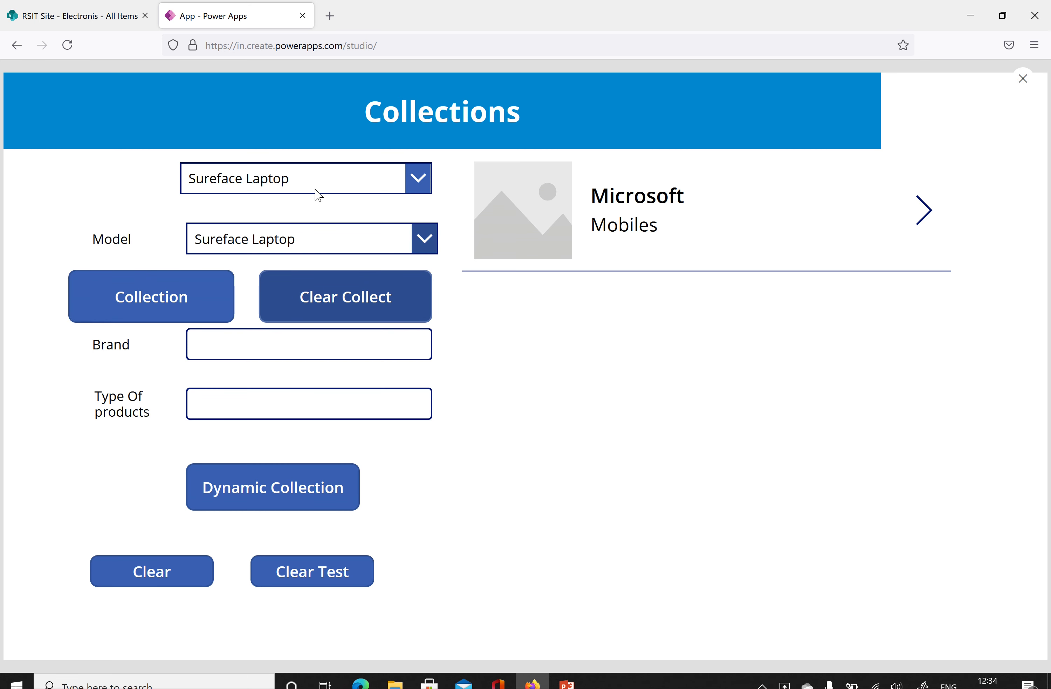
left_click(320, 179)
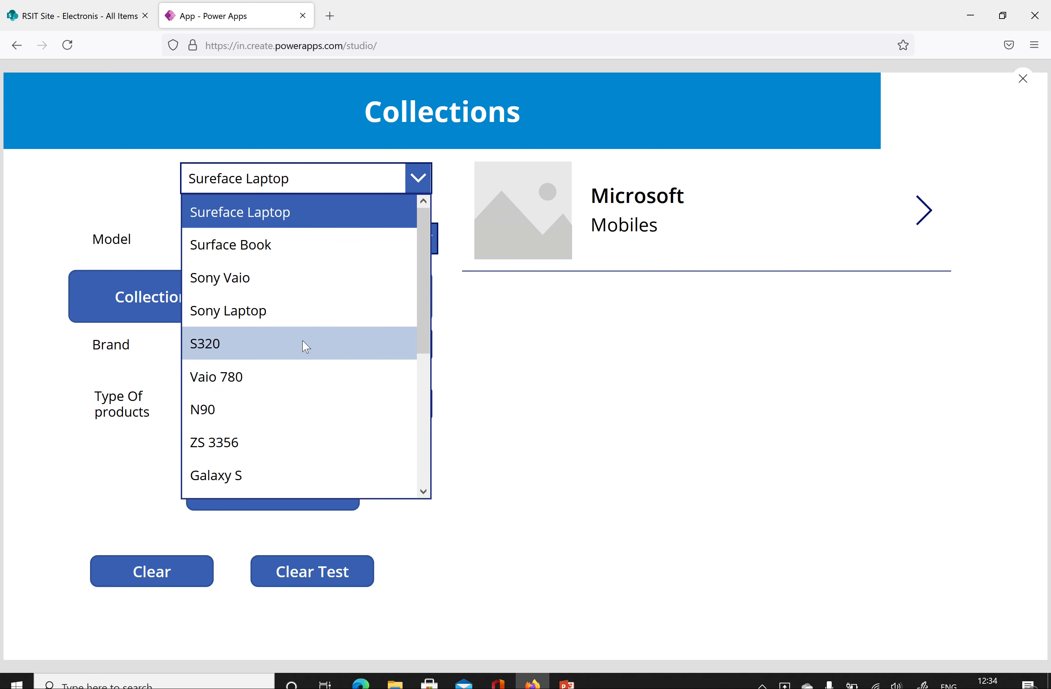
scroll(298, 392, "down", 5)
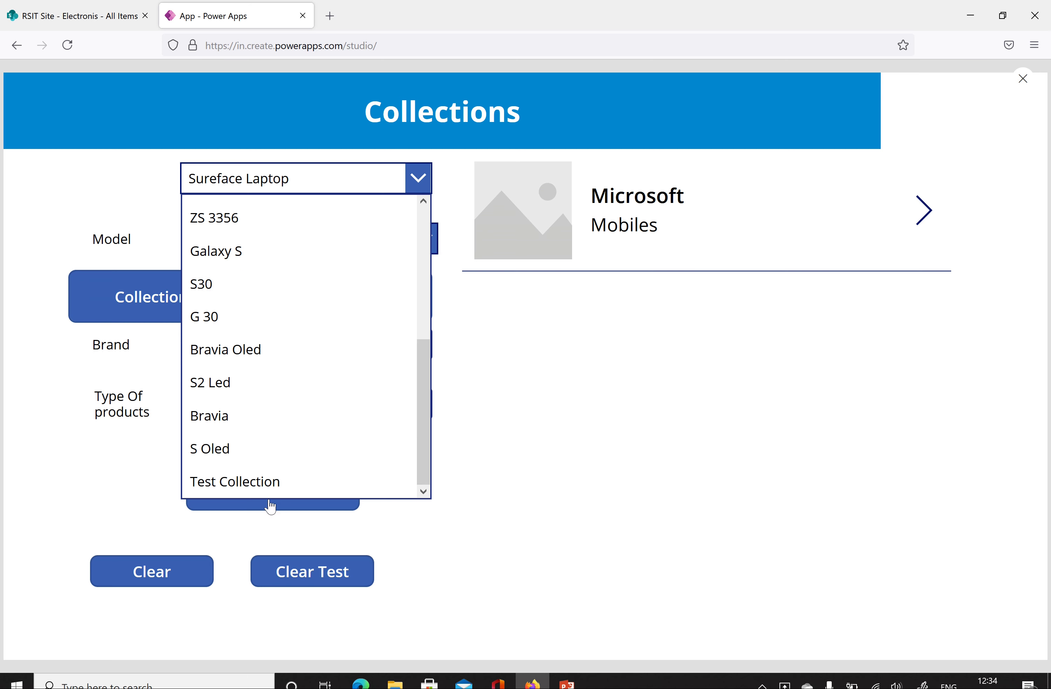
left_click(705, 454)
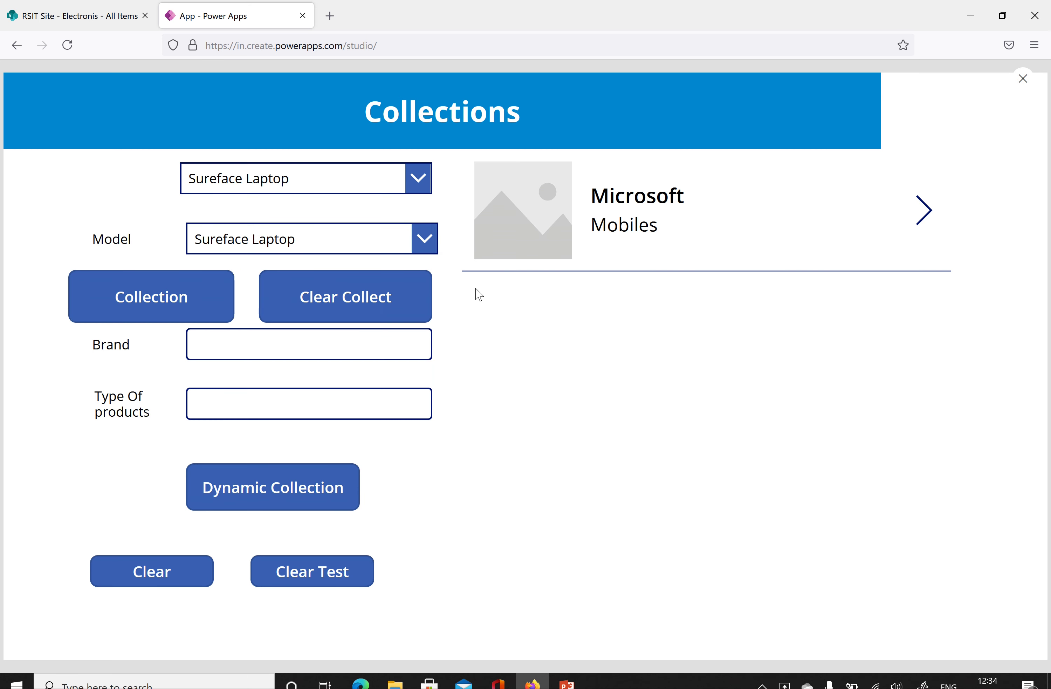
left_click(190, 298)
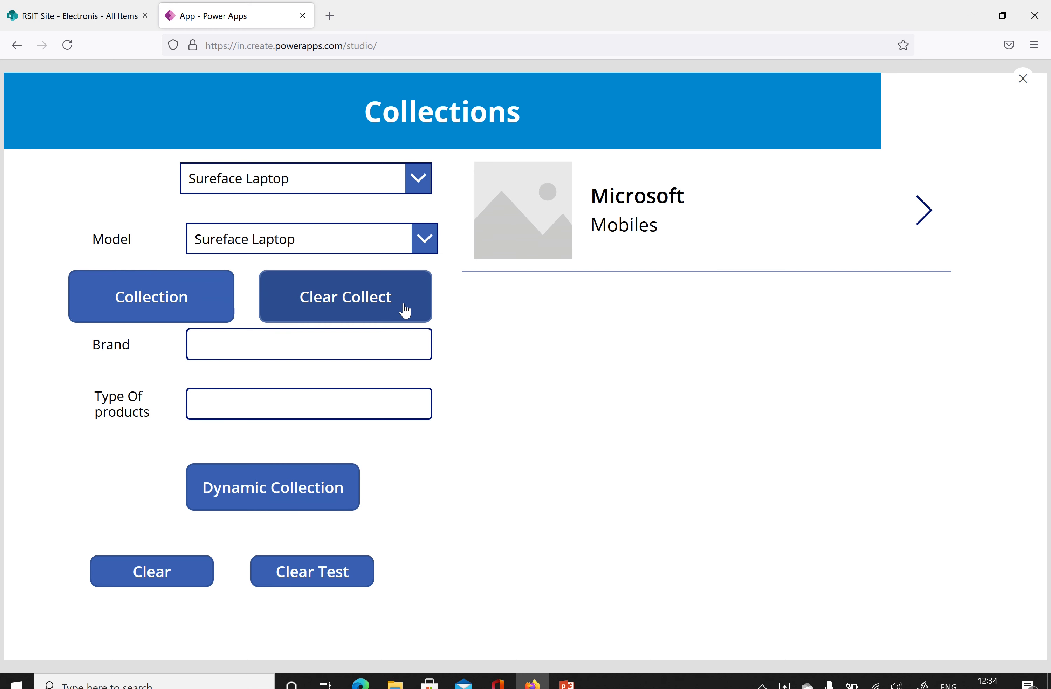